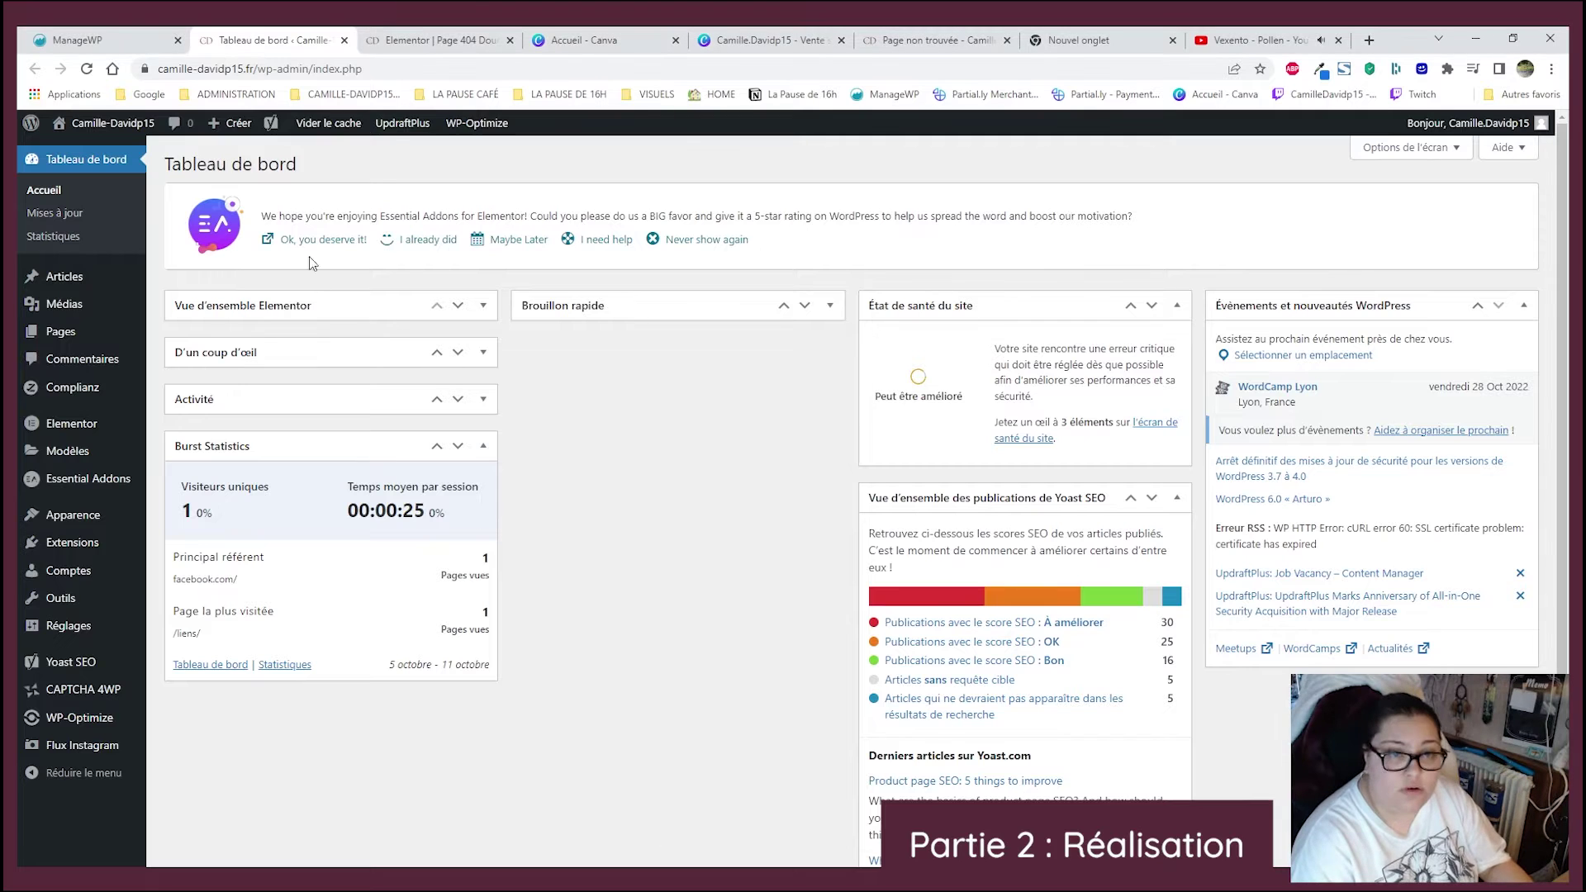
- Compare the 404 page draft open in Elementor with the current 404 page on the live site
{"action": "left_click", "coordinate": [437, 40]}
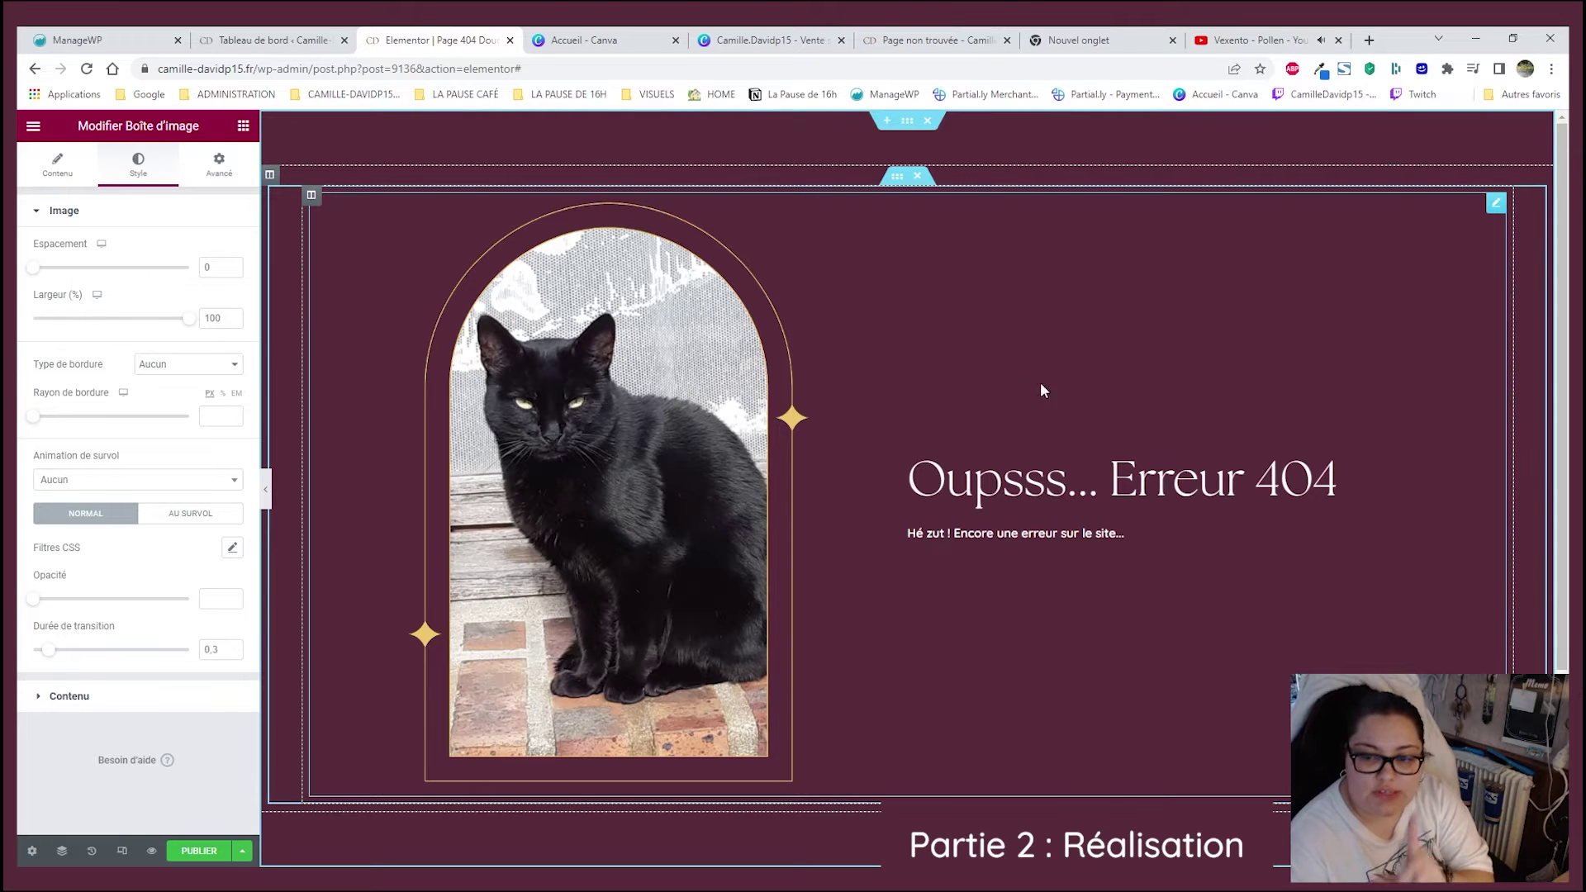
{"action": "left_click", "coordinate": [934, 40]}
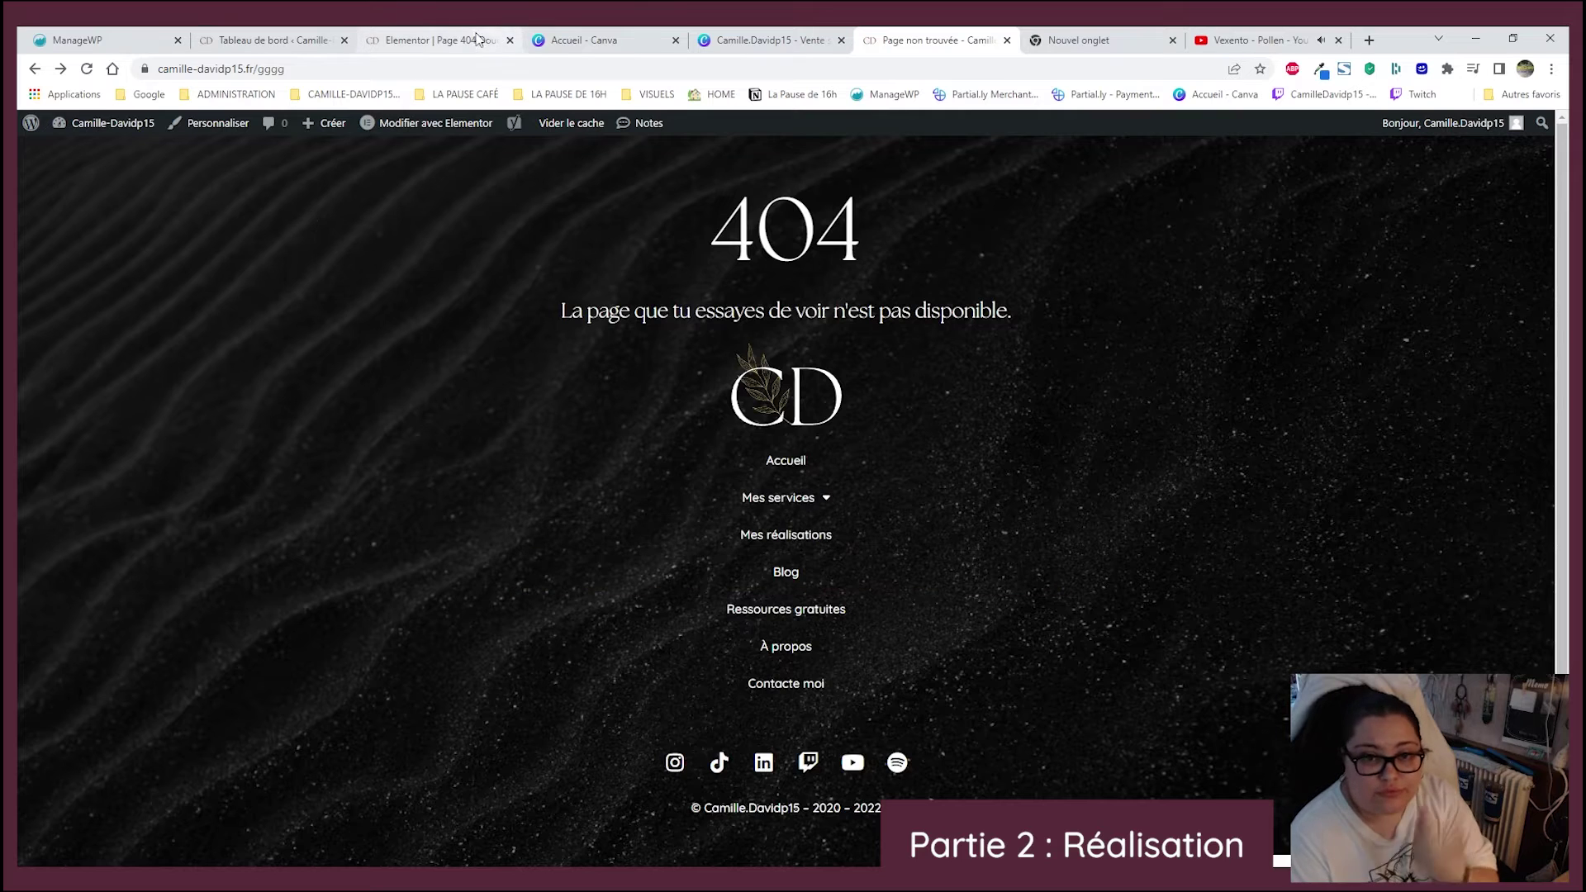
{"action": "left_click", "coordinate": [436, 40]}
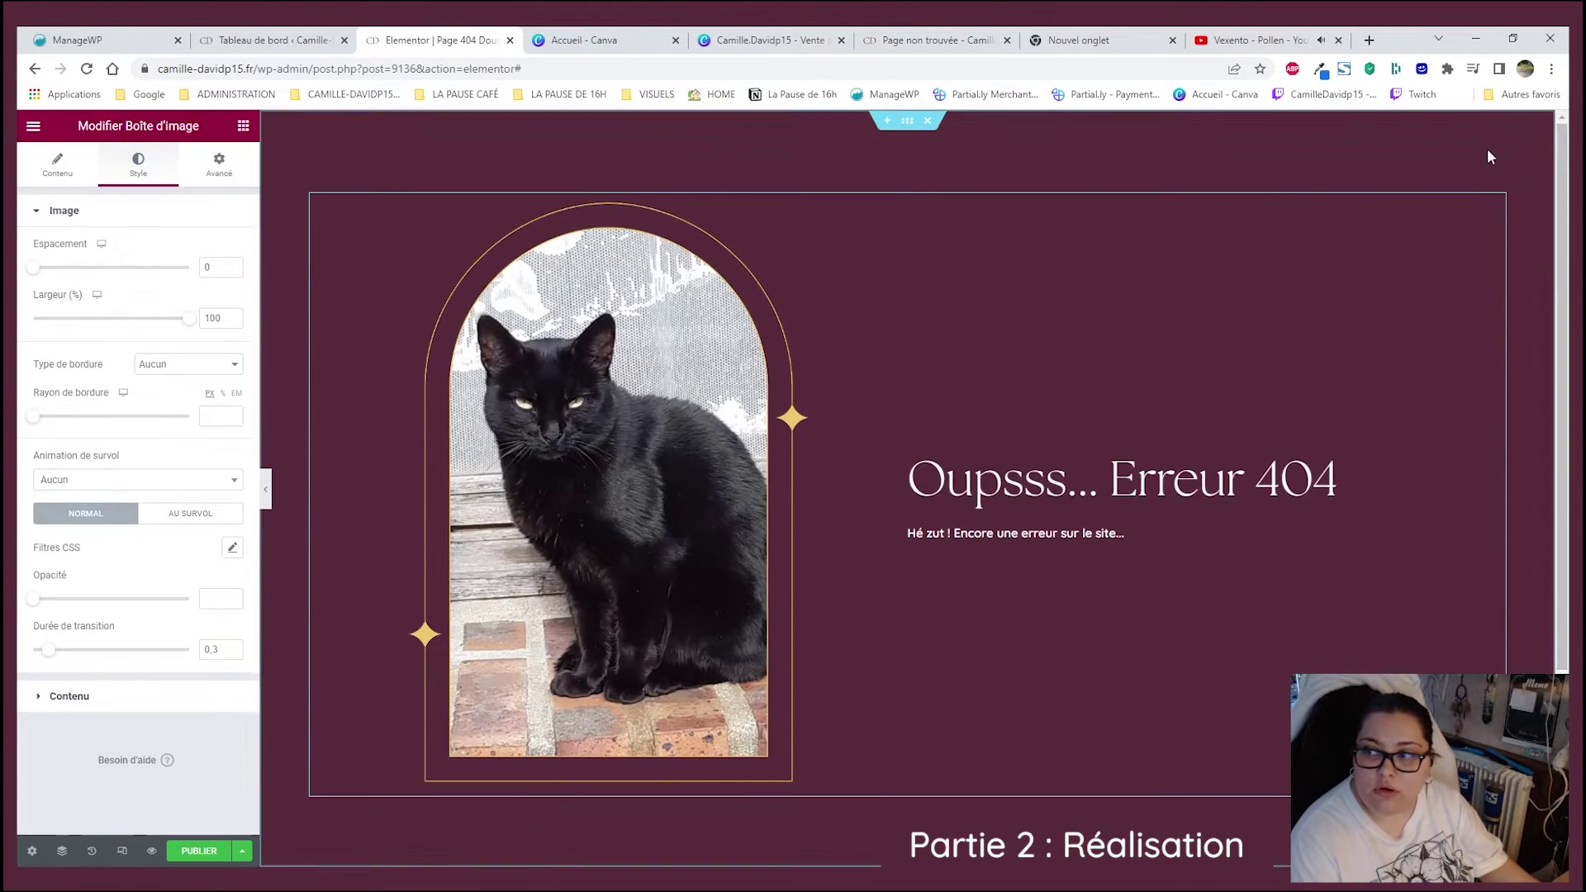
{"action": "scroll", "coordinate": [1031, 582], "scroll_direction": "down", "scroll_amount": 3}
{"action": "scroll", "coordinate": [1025, 591], "scroll_direction": "up", "scroll_amount": 2}
{"action": "scroll", "coordinate": [1022, 592], "scroll_direction": "up", "scroll_amount": 1}
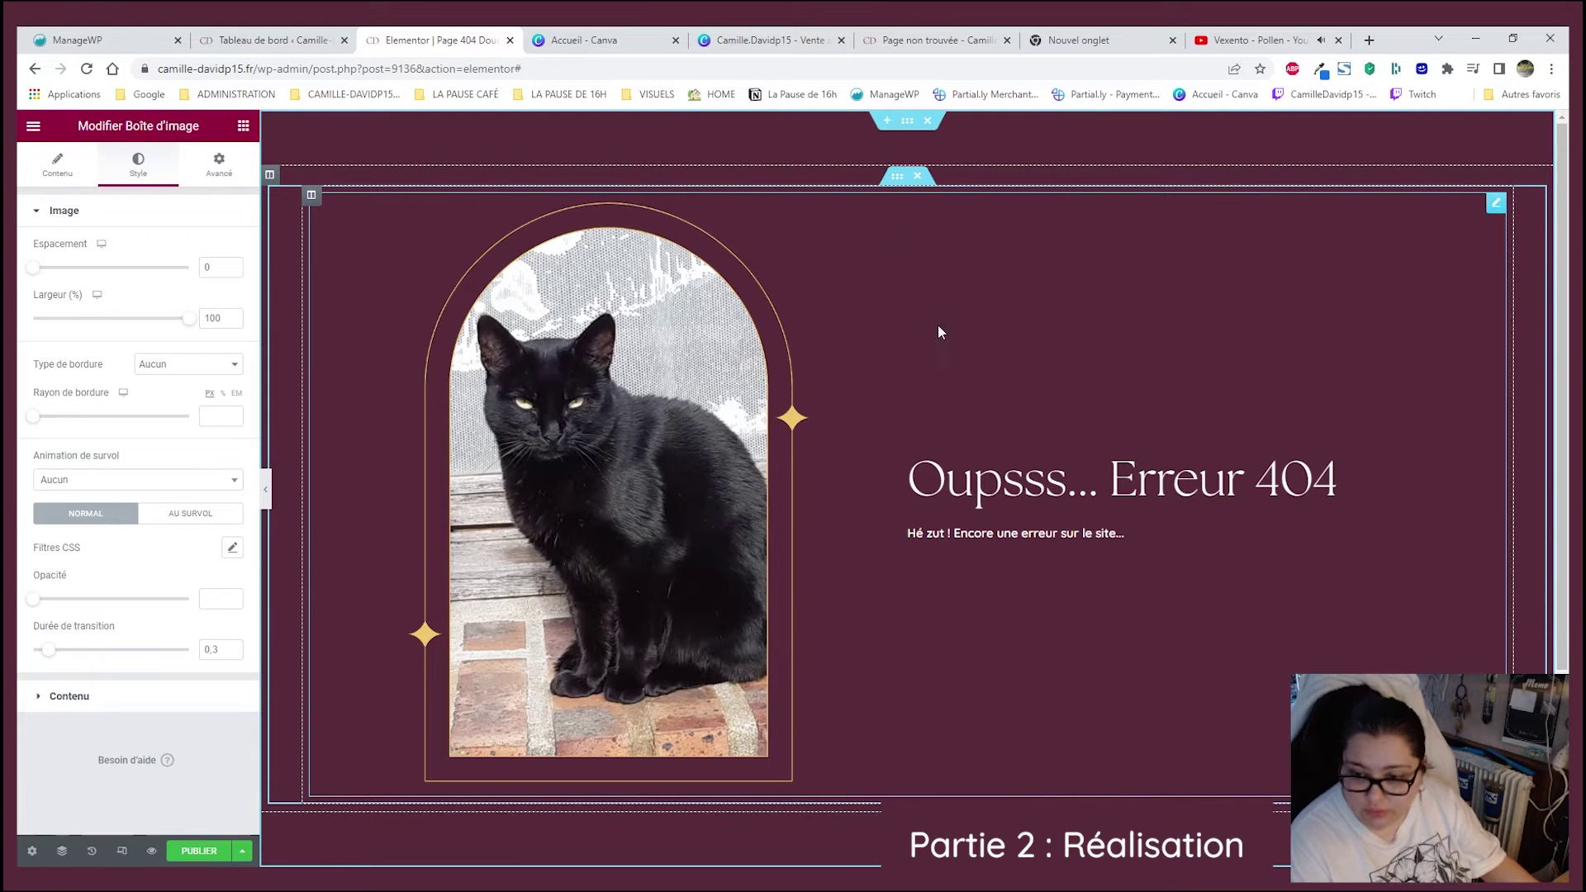
- Duplicate the inner section holding the cat image and delete the image box widget from the copy
{"action": "right_click", "coordinate": [896, 175]}
{"action": "left_click", "coordinate": [932, 213]}
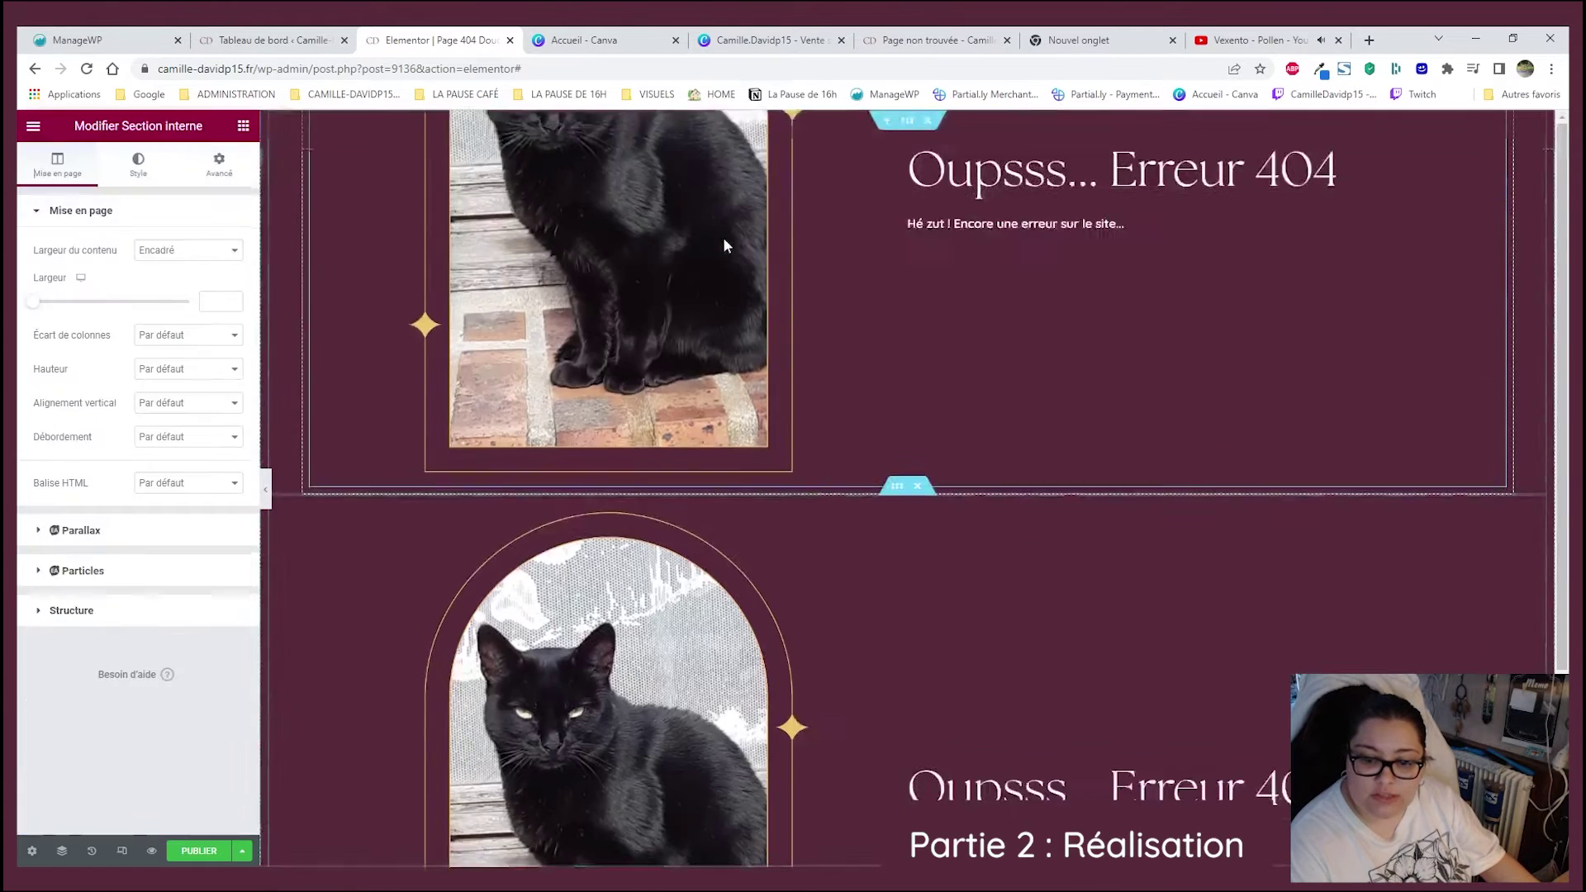
{"action": "right_click", "coordinate": [739, 347]}
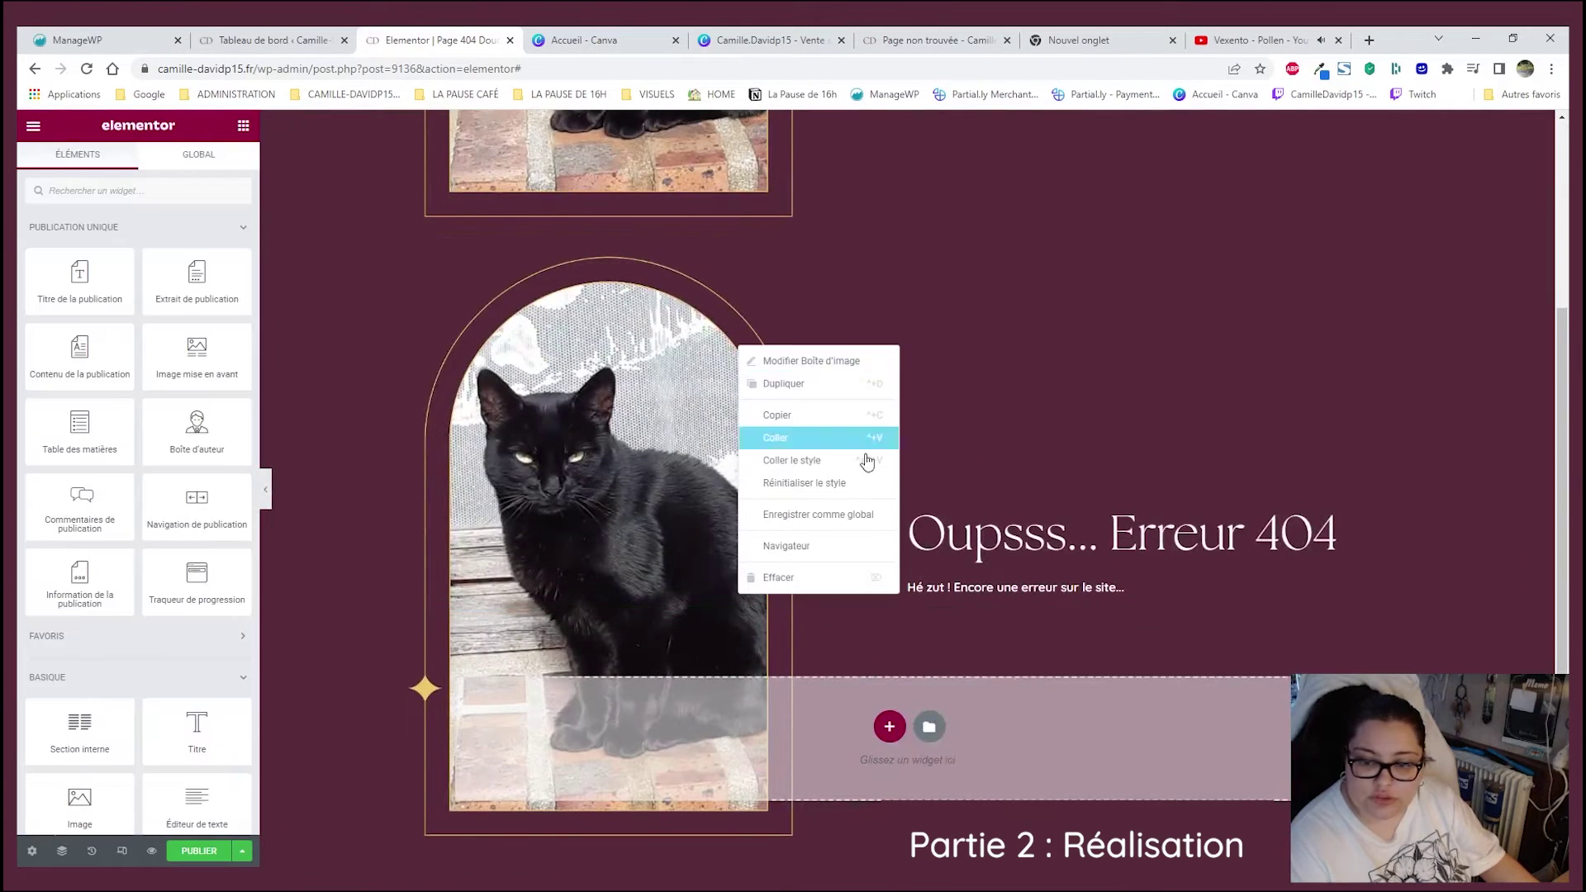
{"action": "left_click", "coordinate": [818, 578]}
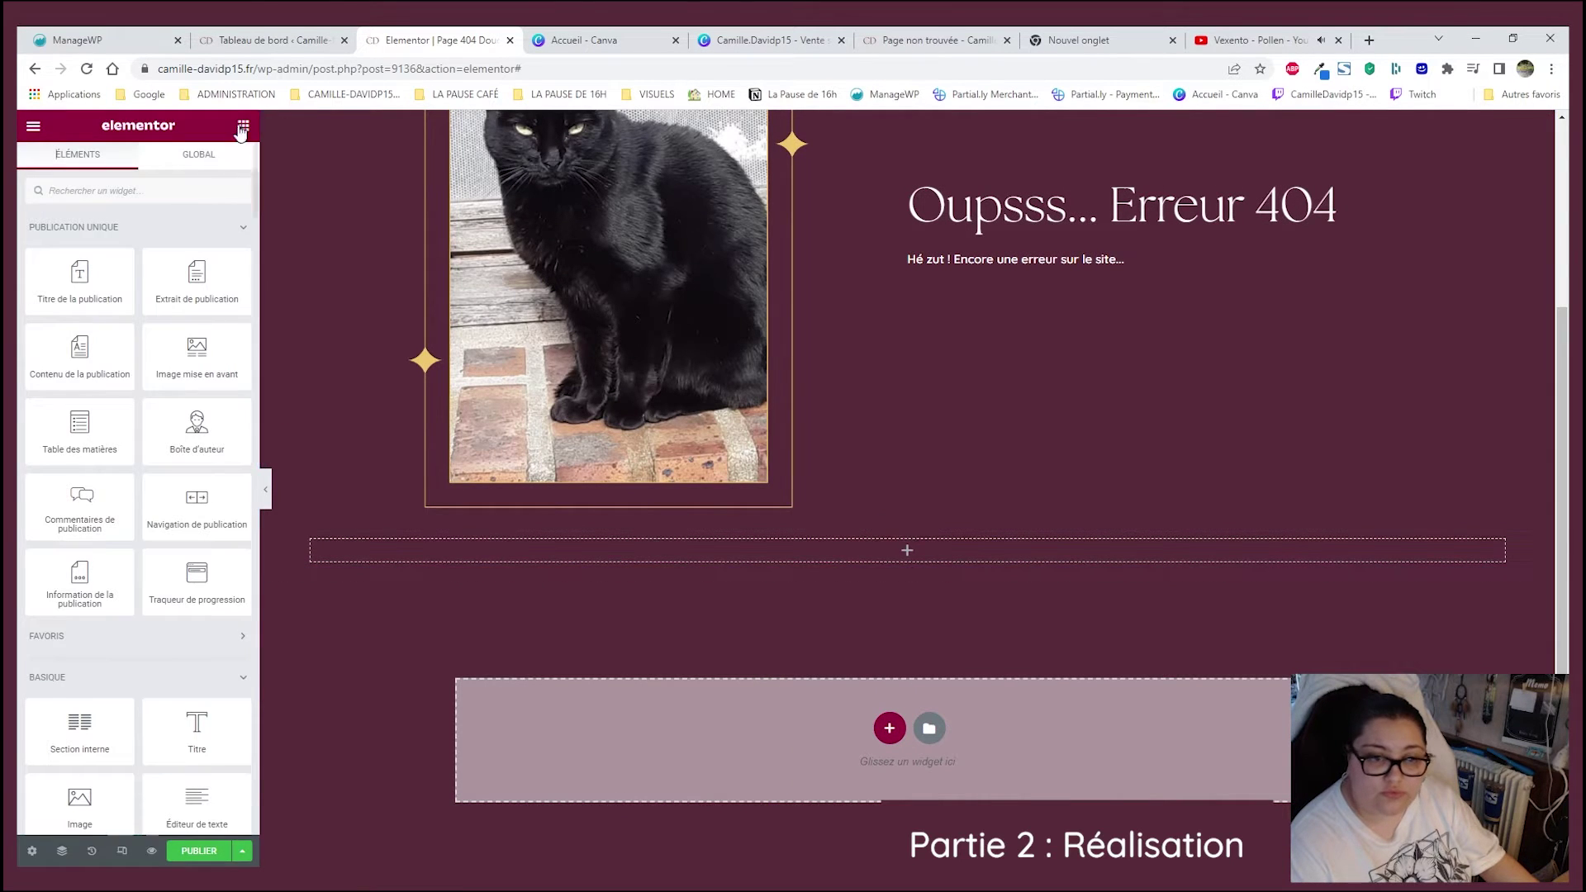
- Add a second column to the empty inner section below the cat image and select that inner section
{"action": "right_click", "coordinate": [453, 568]}
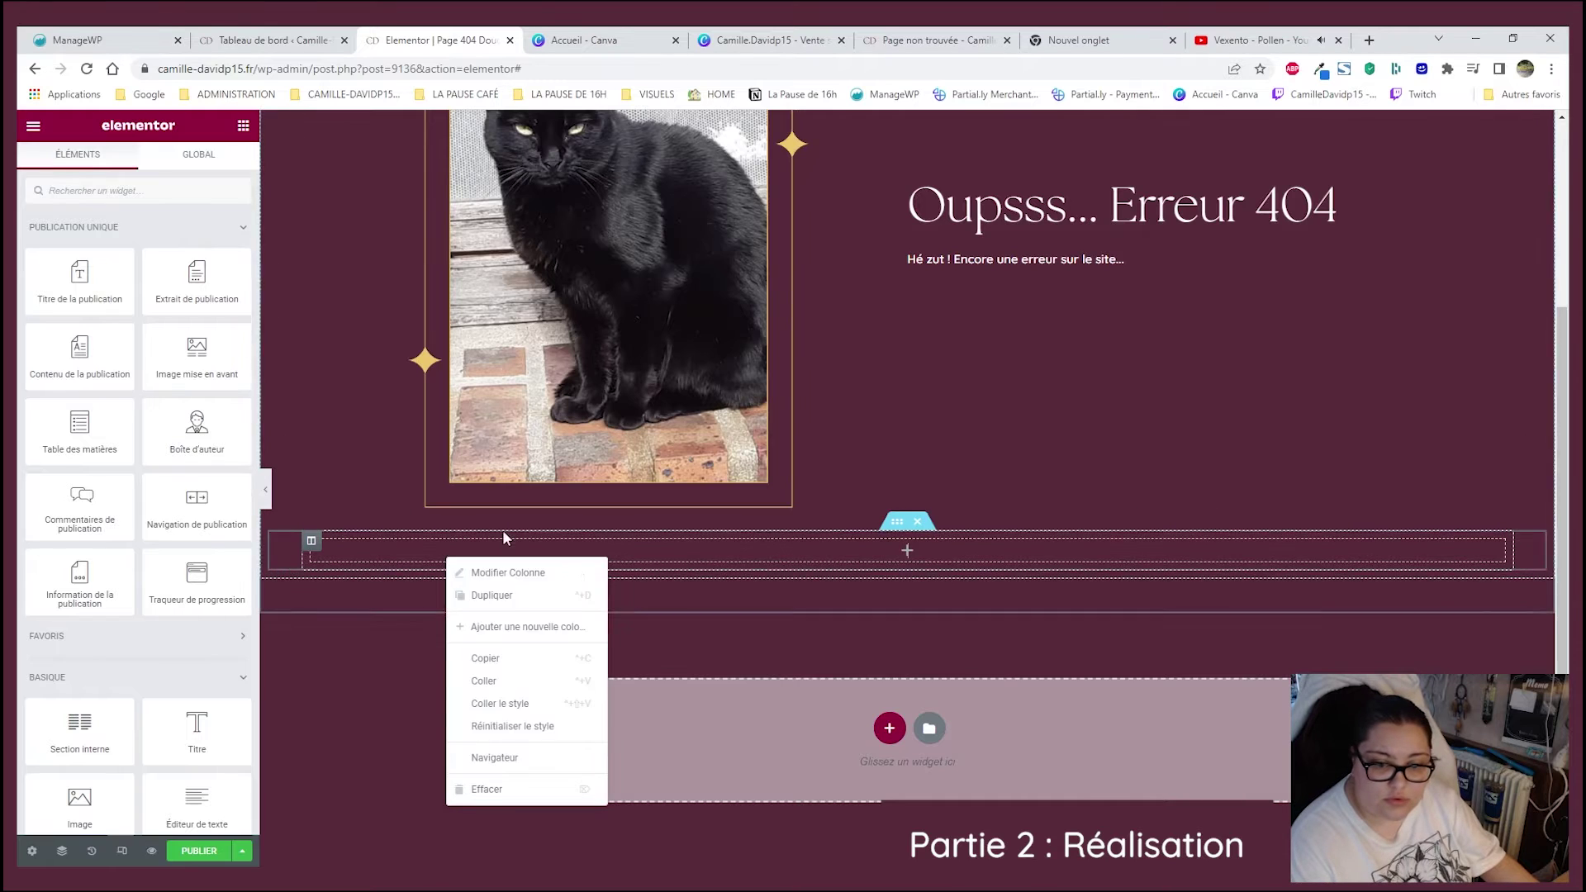
{"action": "left_click", "coordinate": [538, 620]}
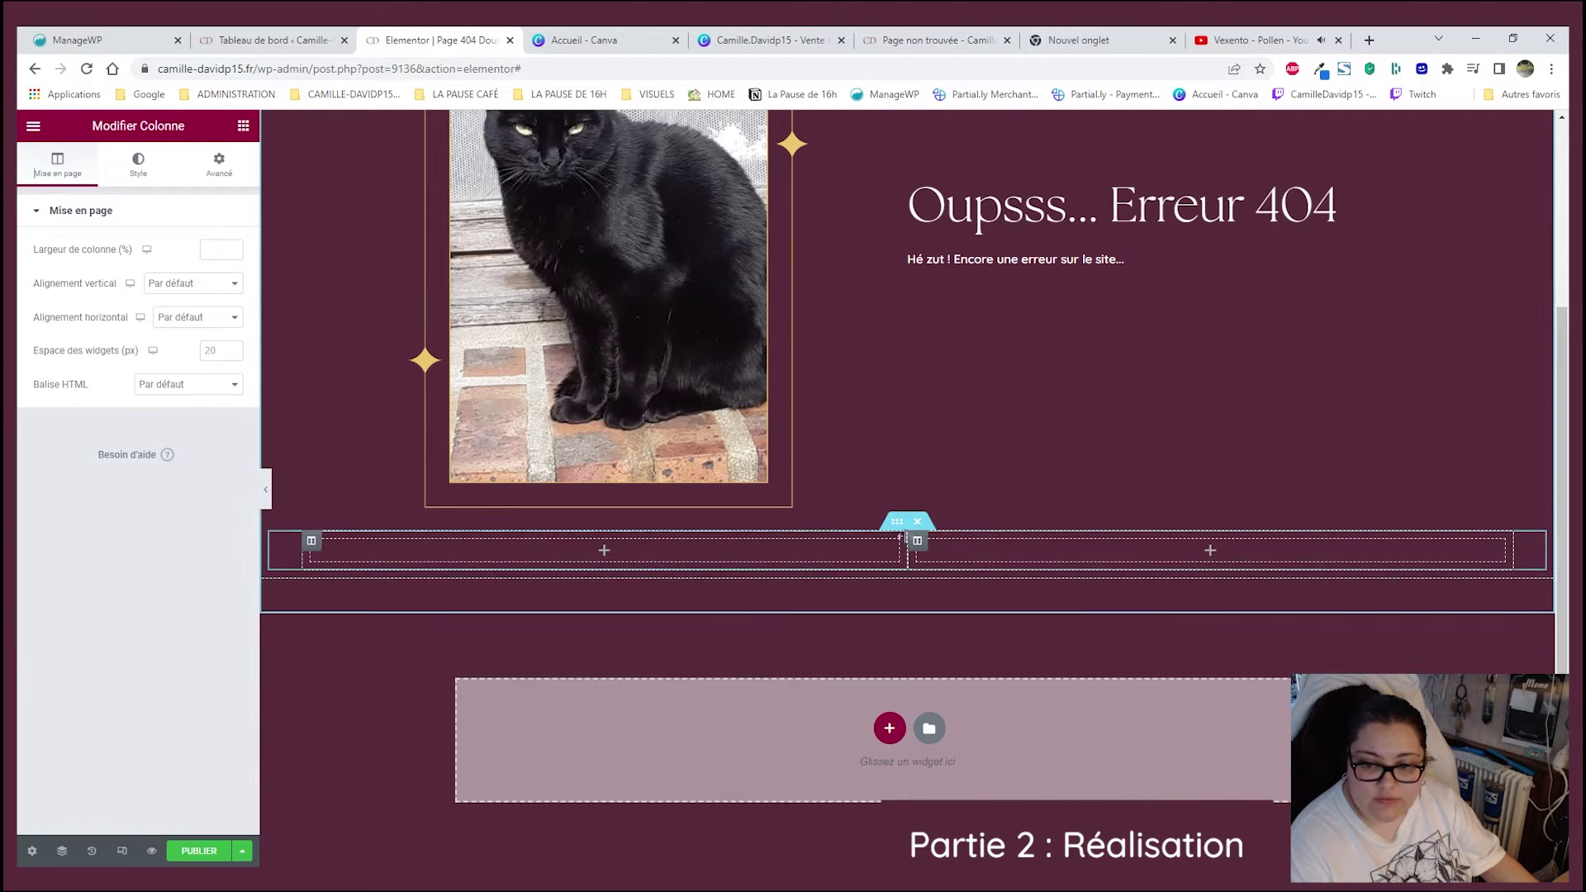
{"action": "left_click", "coordinate": [894, 528]}
{"action": "scroll", "coordinate": [888, 529], "scroll_direction": "up", "scroll_amount": 3}
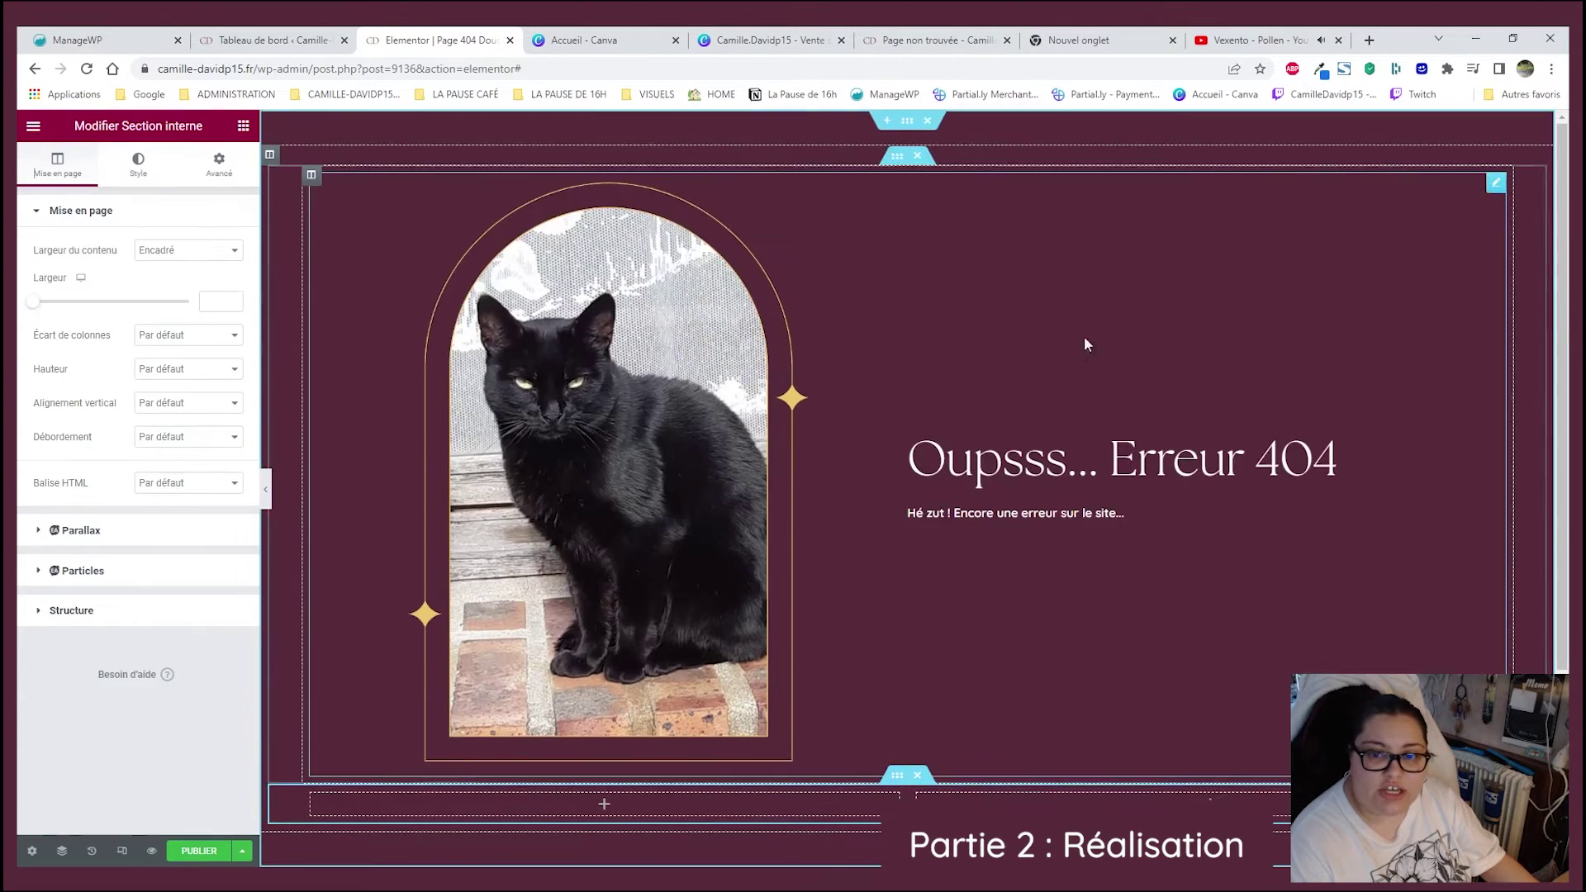
- Review the layout settings of the main section and of the inner section containing the cat image
{"action": "left_click", "coordinate": [907, 121]}
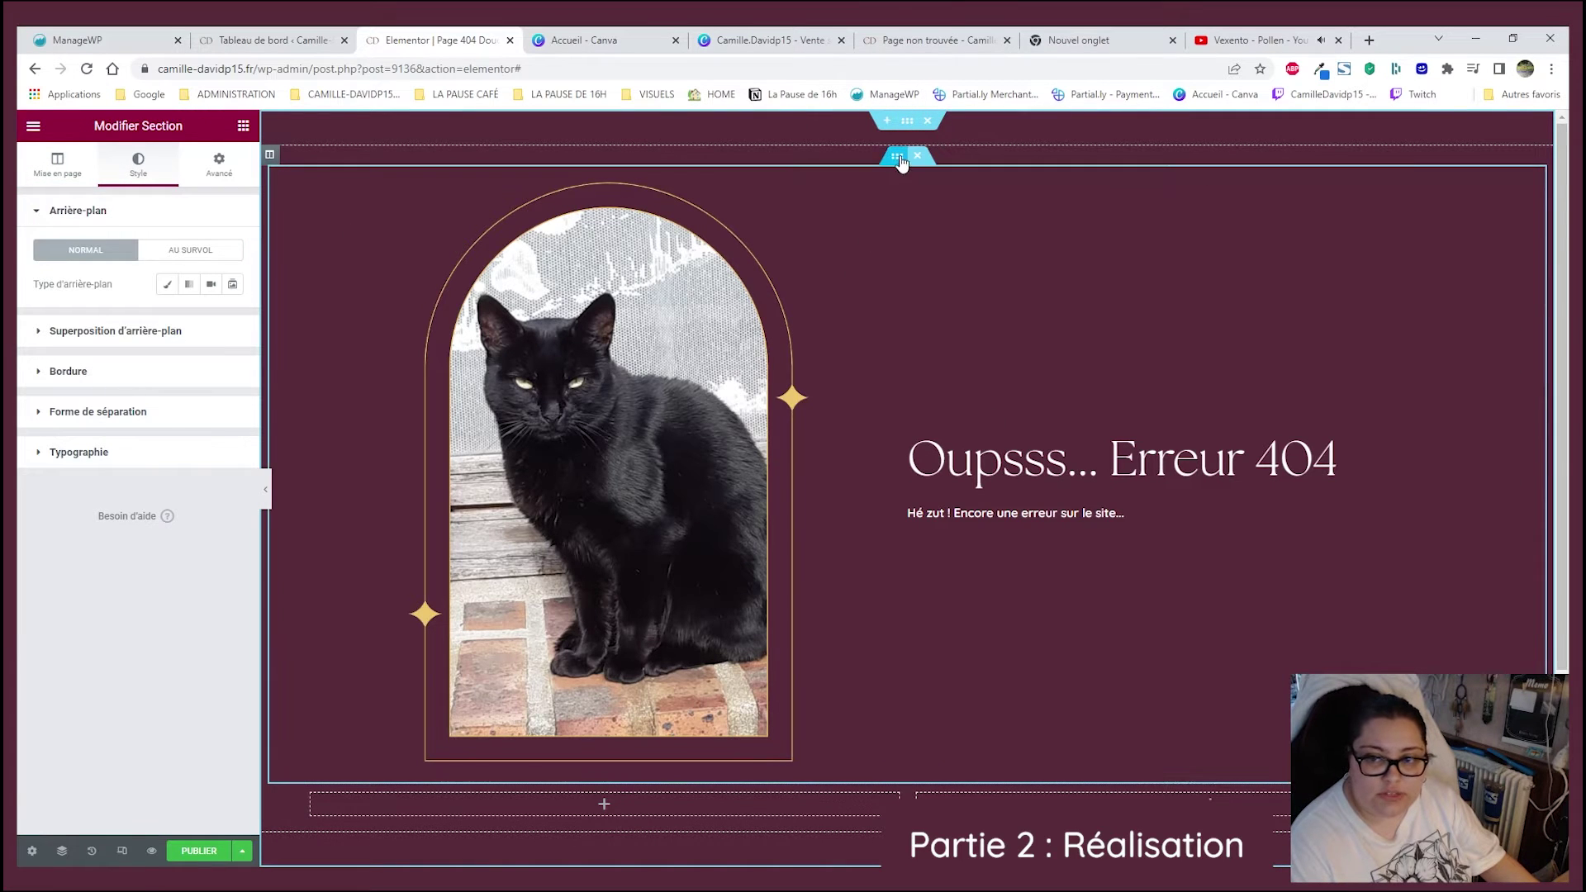
{"action": "left_click", "coordinate": [57, 164]}
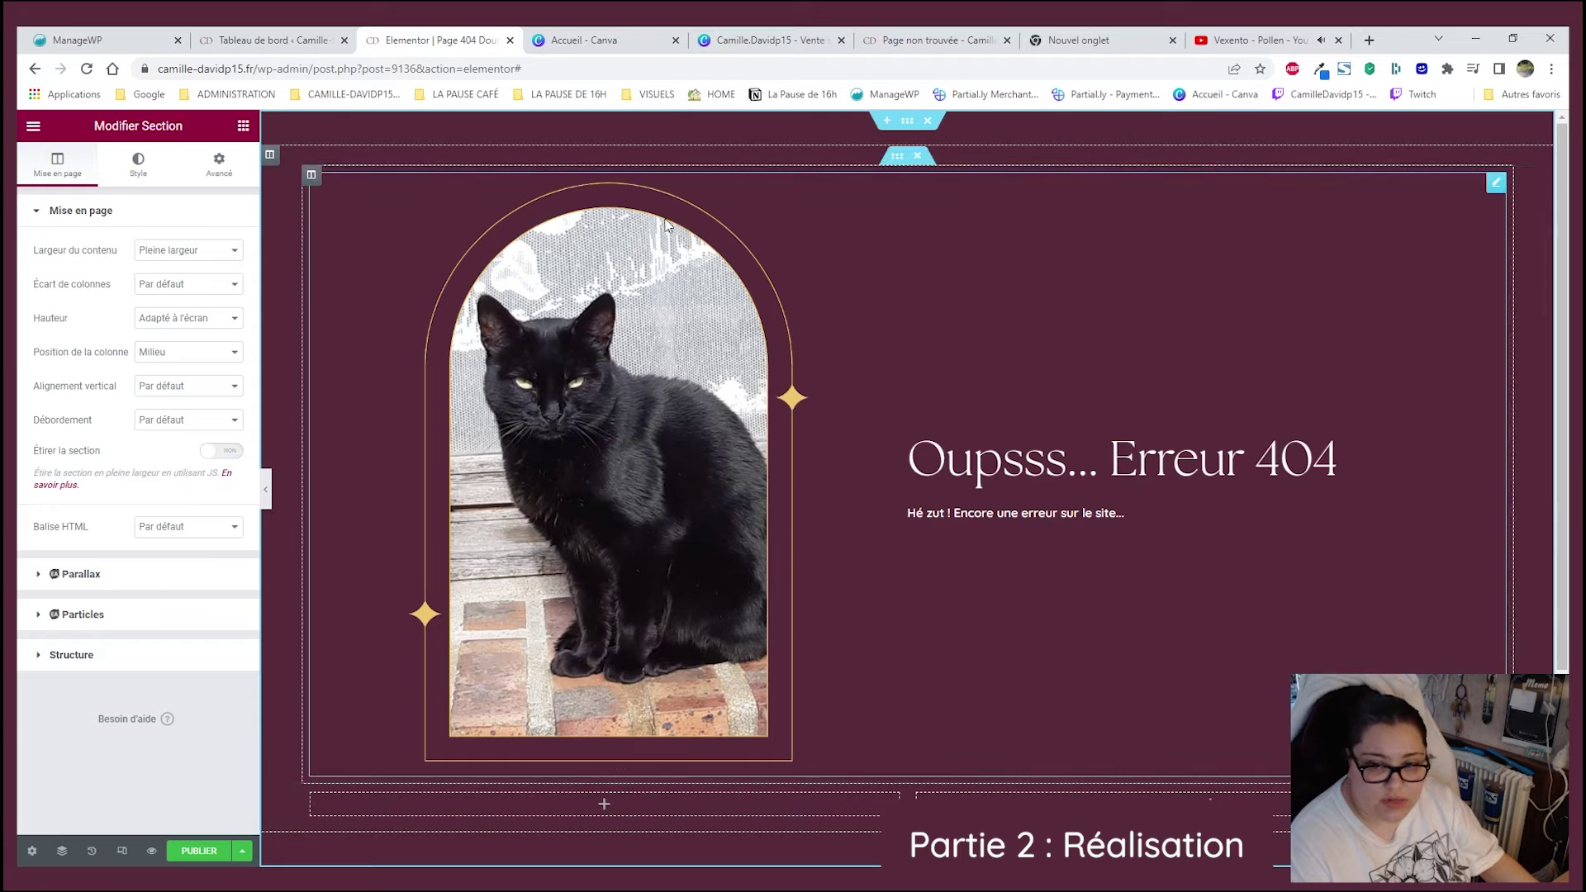
{"action": "left_click", "coordinate": [893, 160]}
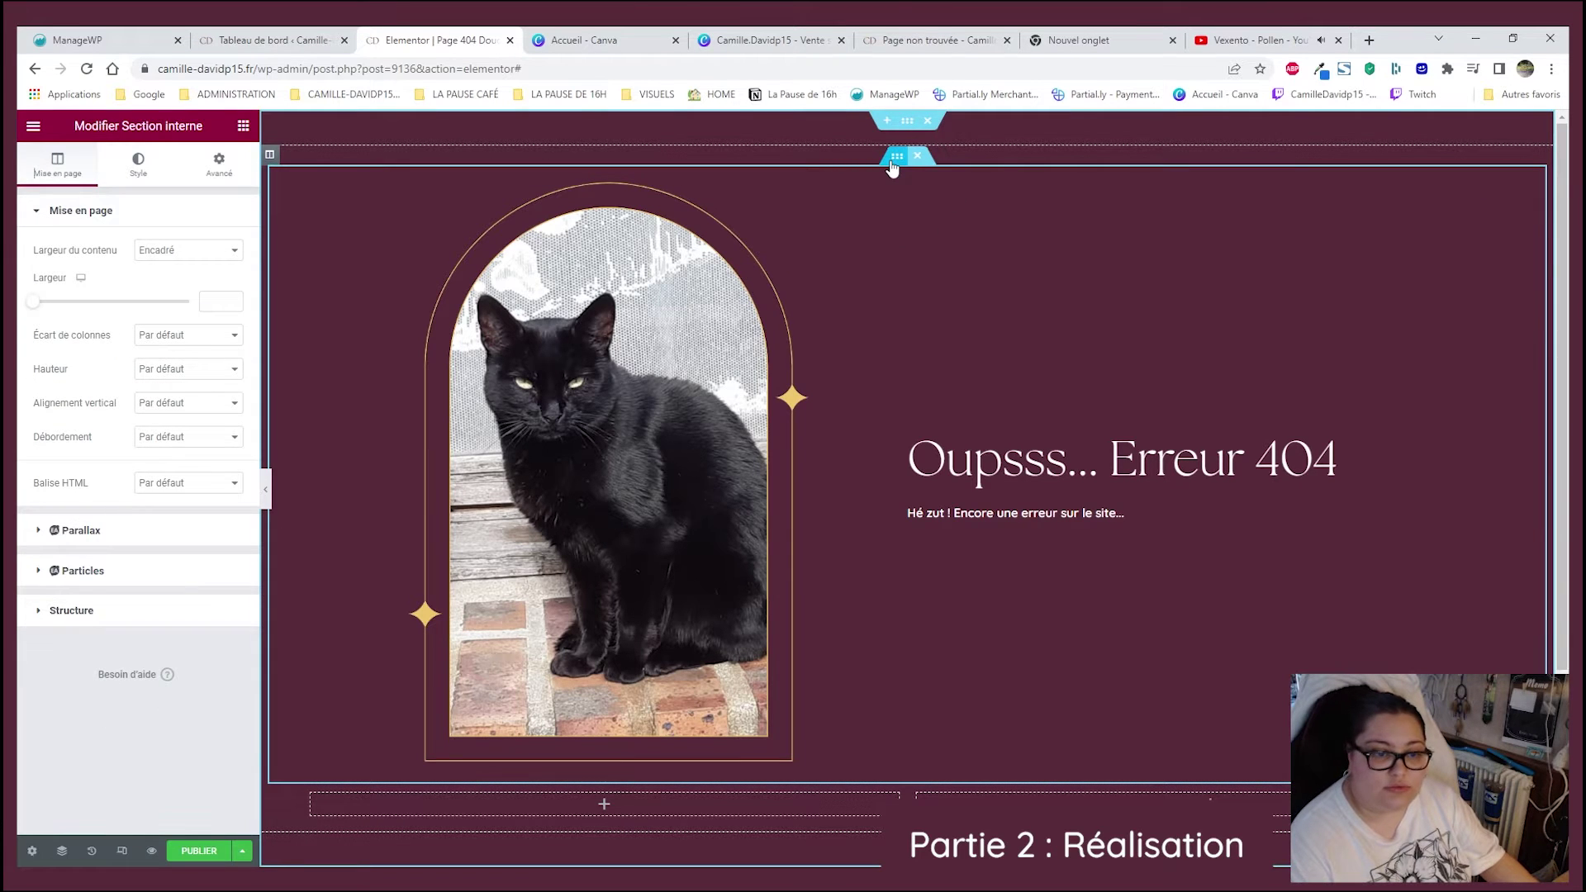
{"action": "scroll", "coordinate": [925, 661], "scroll_direction": "down", "scroll_amount": 3}
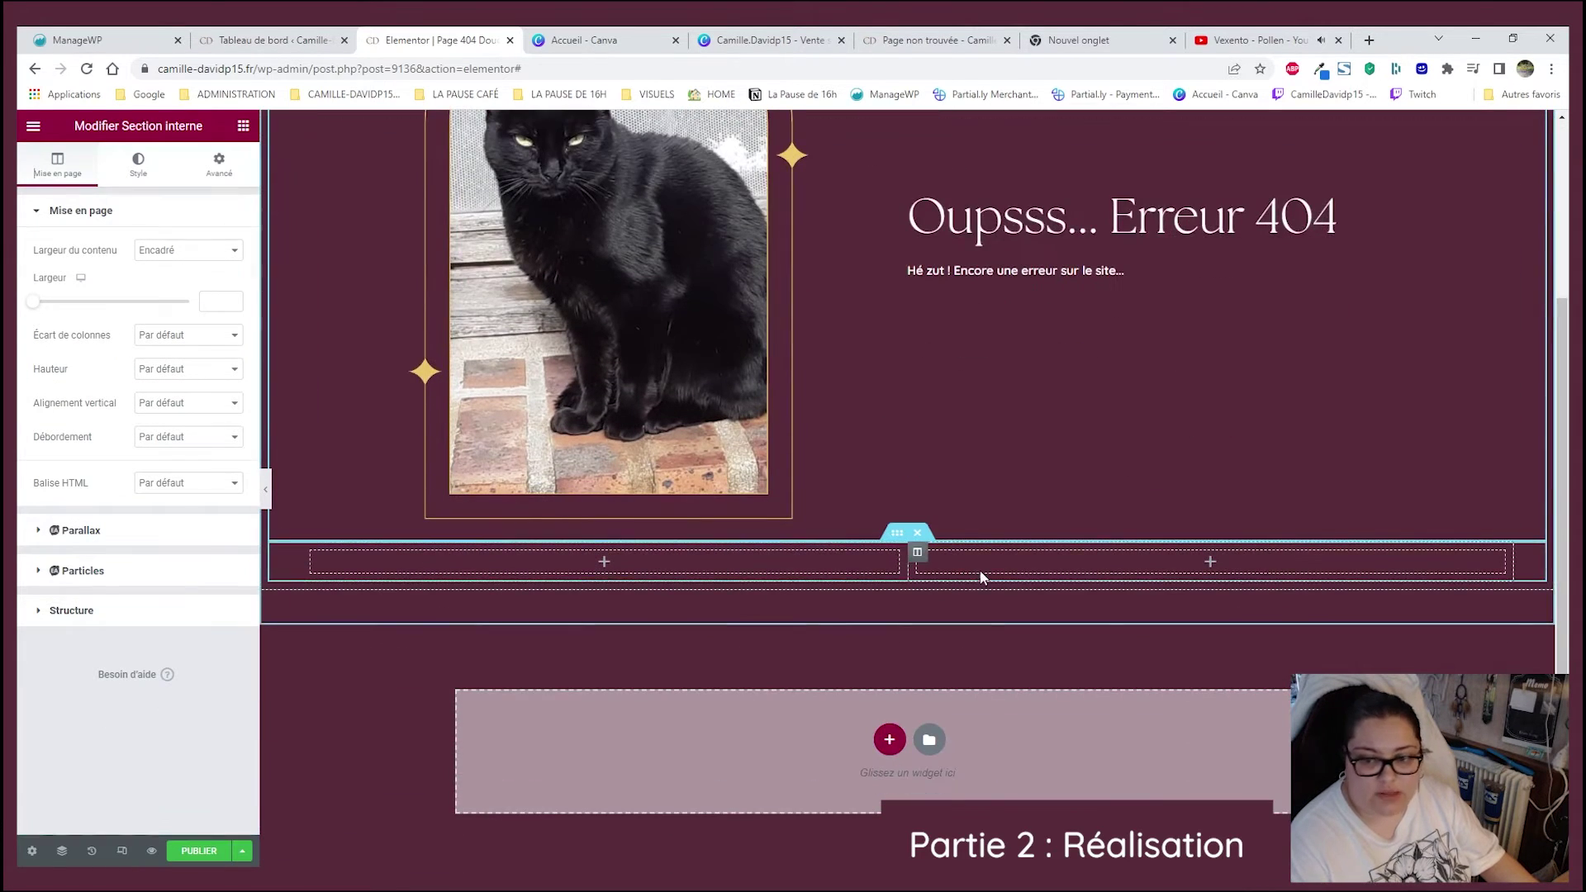
- Search the widgets for "post" and place a Titre de la publication widget in the second column of the empty inner section
{"action": "left_click", "coordinate": [243, 126]}
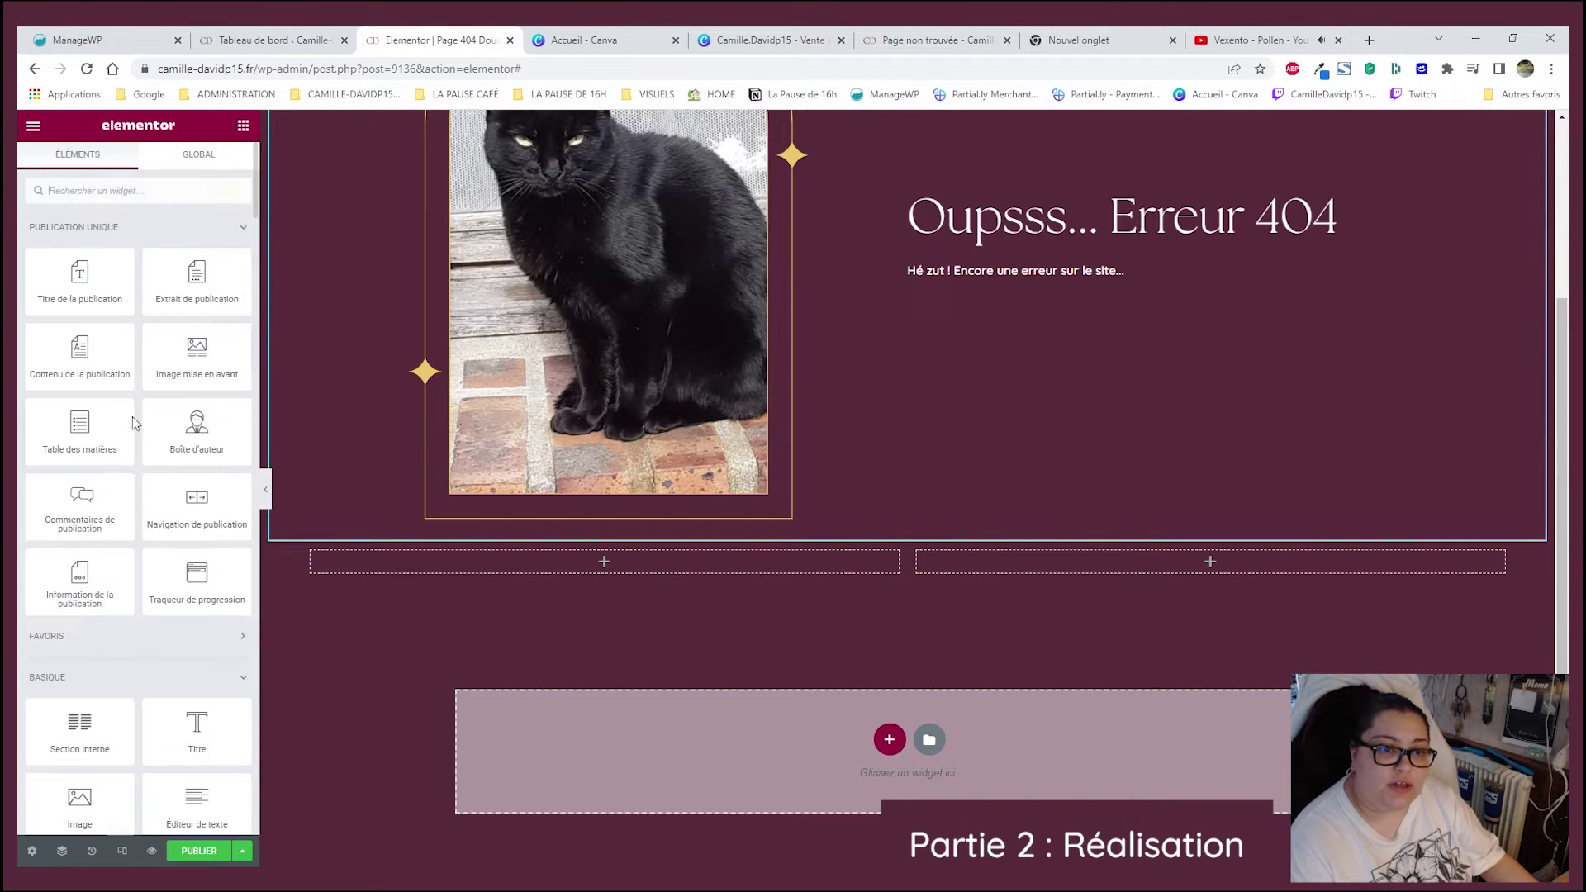
{"action": "scroll", "coordinate": [141, 388], "scroll_direction": "down", "scroll_amount": 3}
{"action": "left_click_drag", "start_coordinate": [196, 488], "coordinate": [248, 470]}
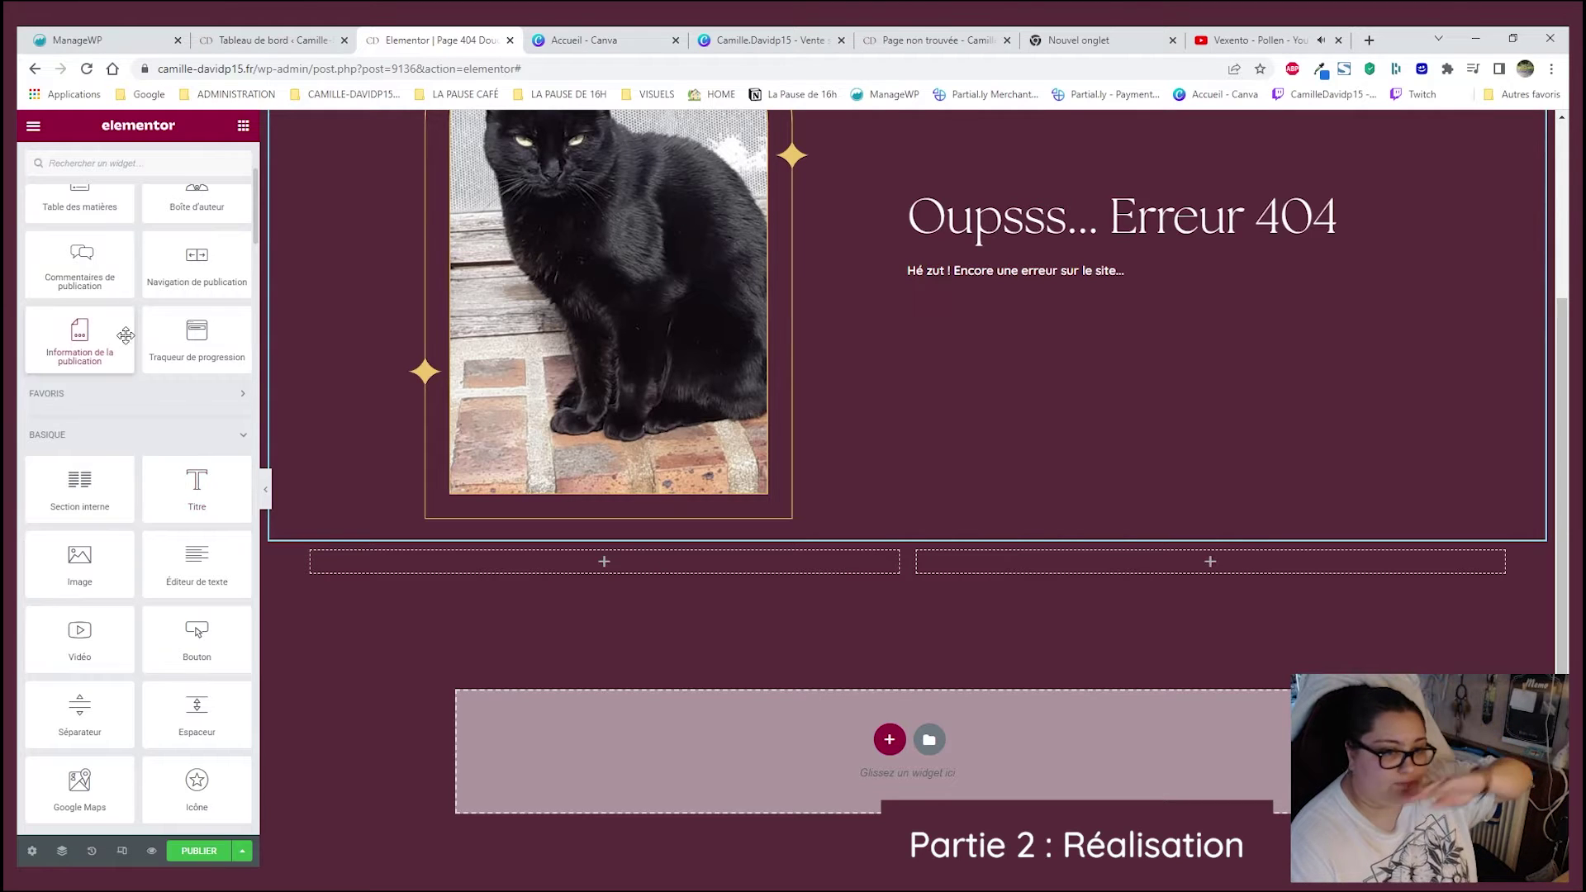
{"action": "left_click", "coordinate": [115, 170]}
{"action": "type", "text": "pos"}
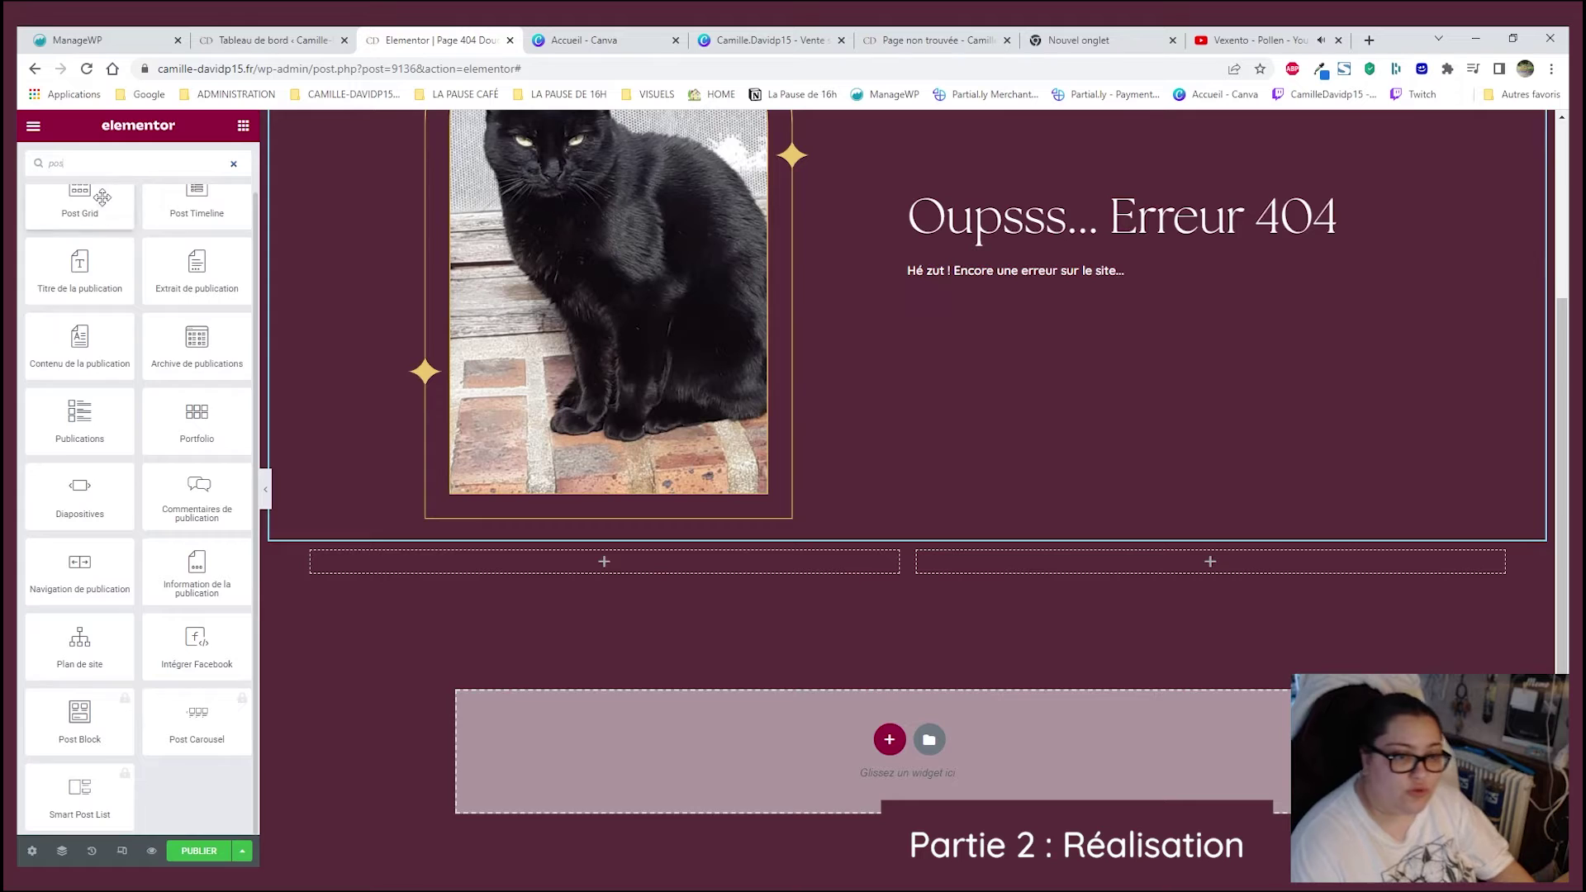
{"action": "scroll", "coordinate": [102, 196], "scroll_direction": "up", "scroll_amount": 1}
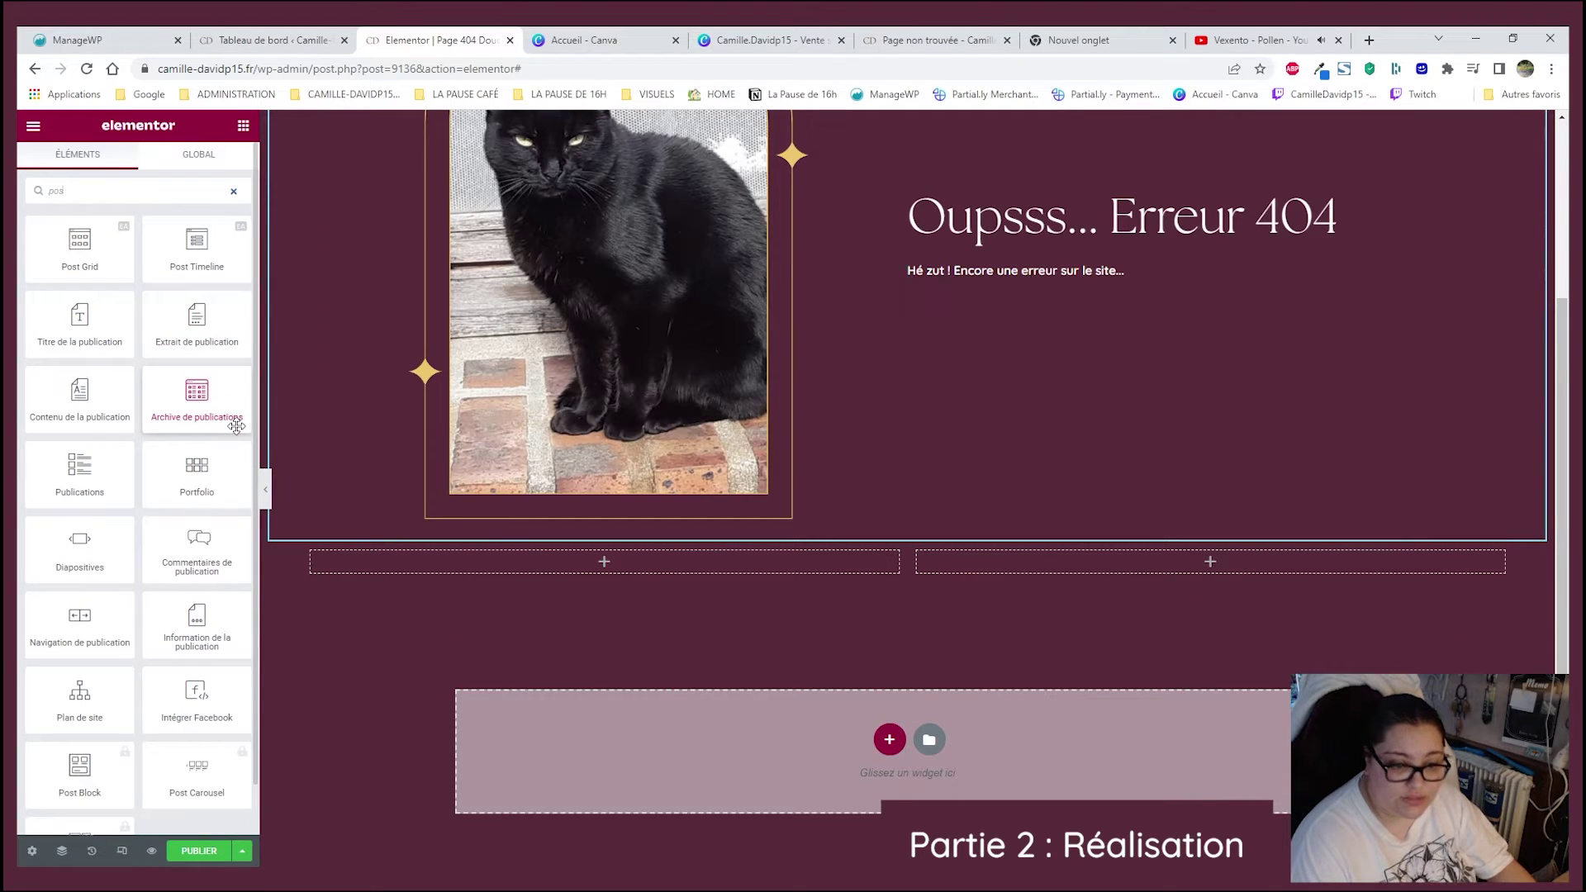
{"action": "left_click_drag", "start_coordinate": [192, 465], "coordinate": [499, 283]}
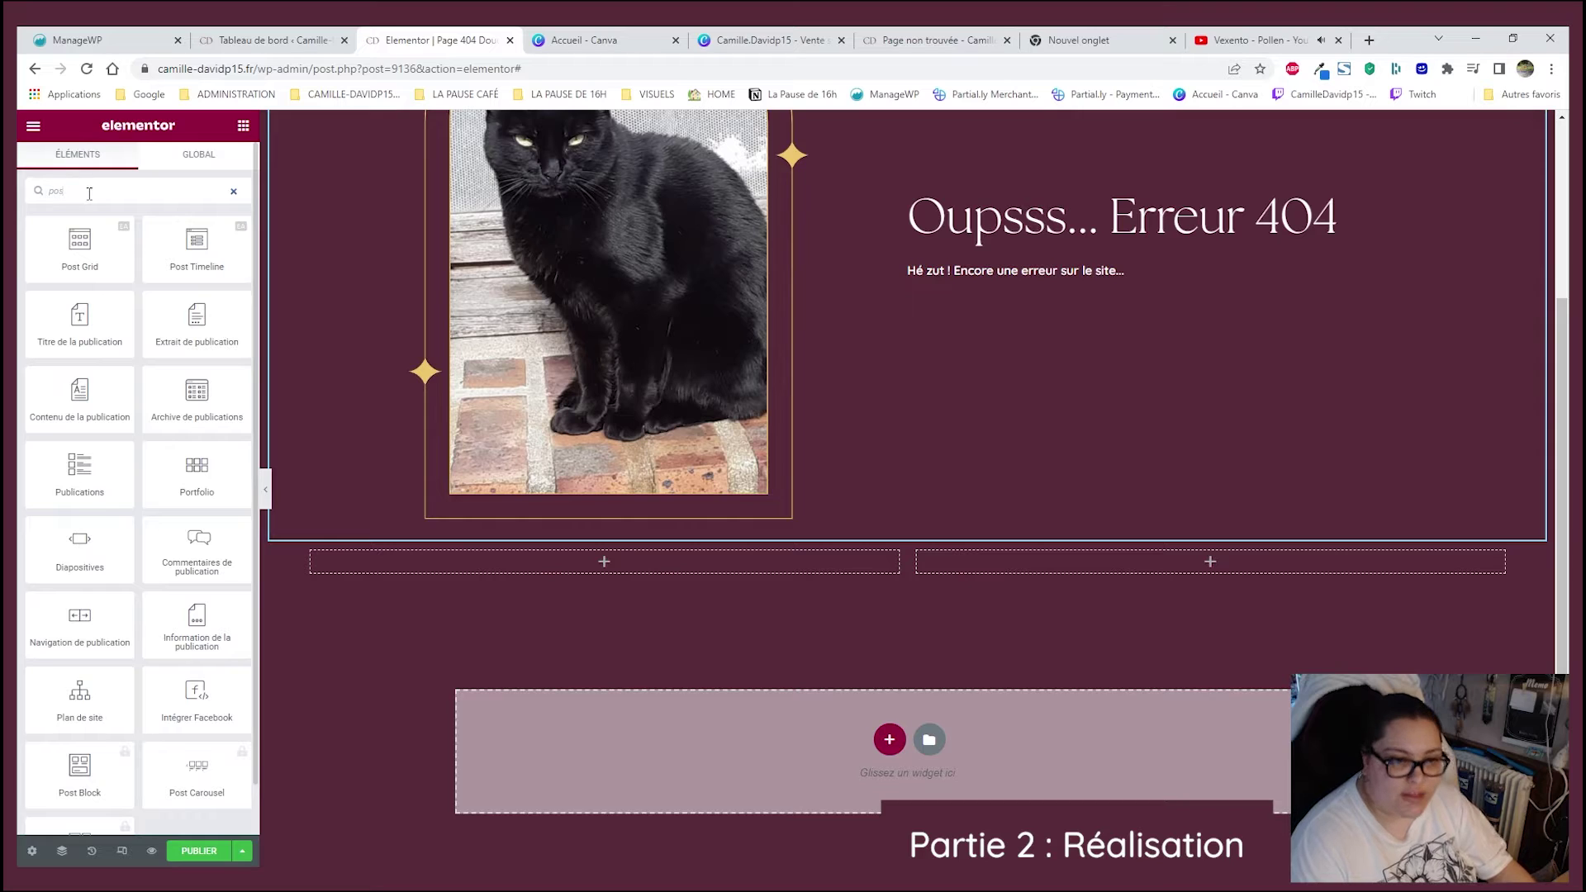
{"action": "type", "text": "t"}
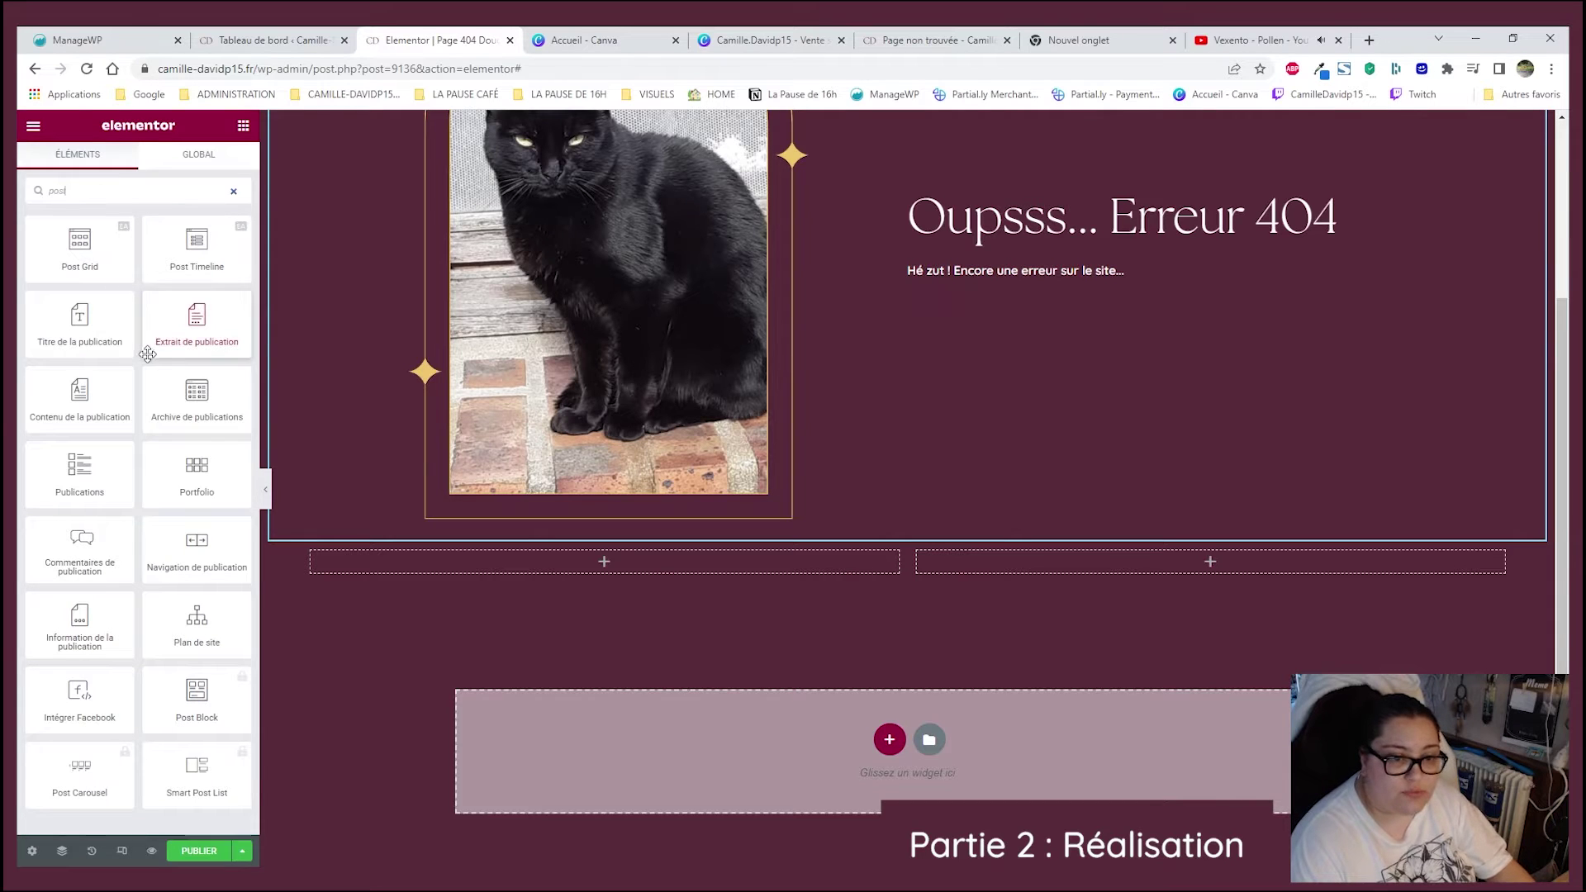
{"action": "left_click_drag", "start_coordinate": [46, 310], "coordinate": [982, 565]}
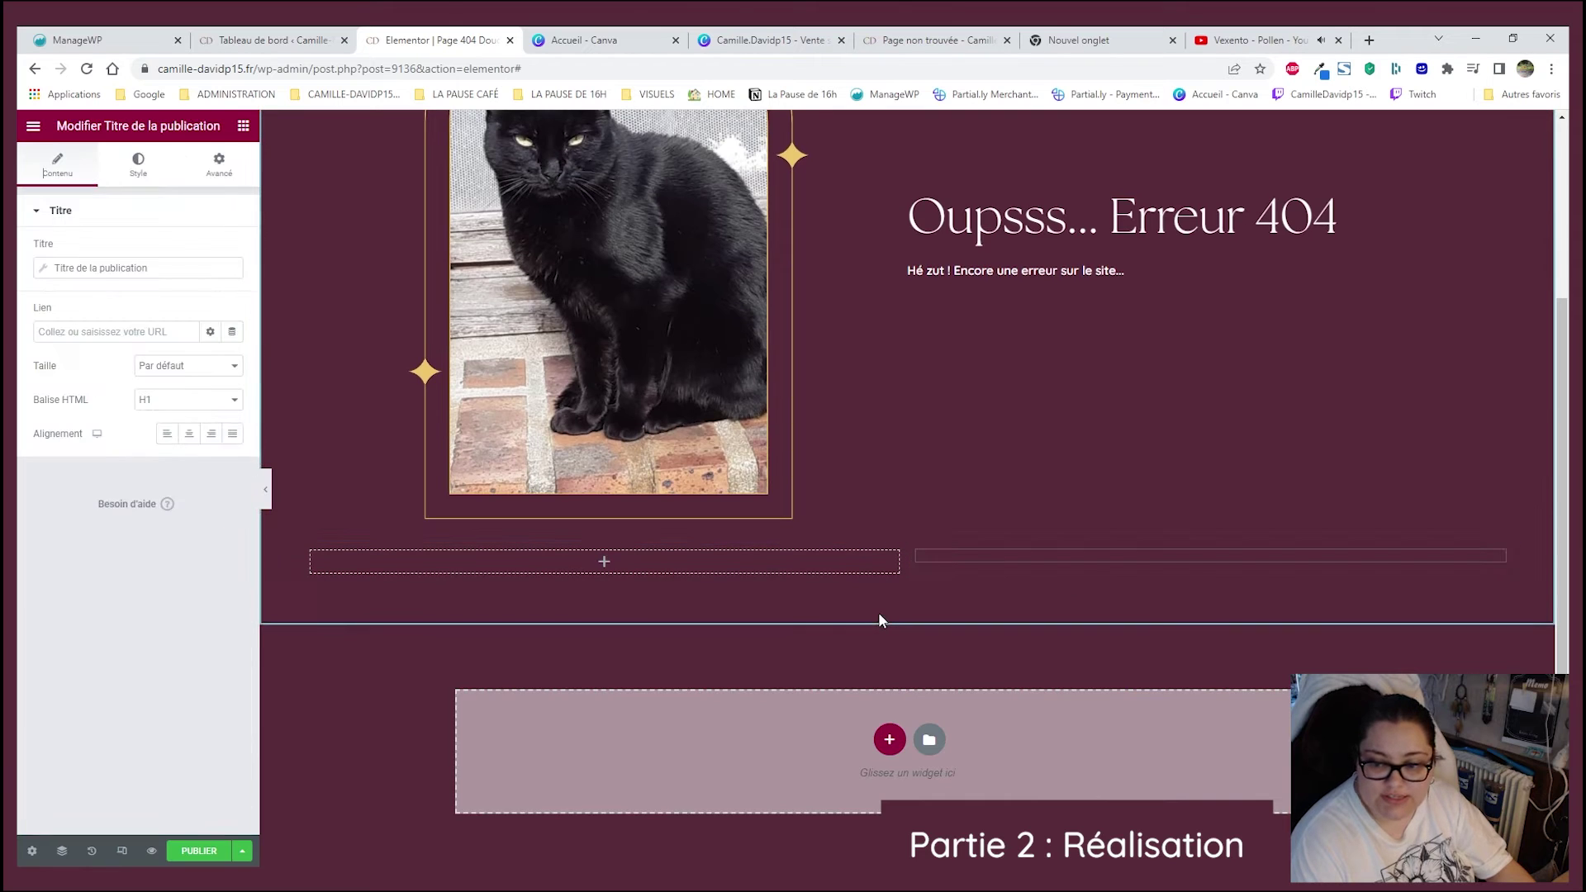
- Try the global Blanc text colour on the post title widget and delete that widget from the second column
{"action": "left_click", "coordinate": [138, 166]}
{"action": "left_click", "coordinate": [211, 250]}
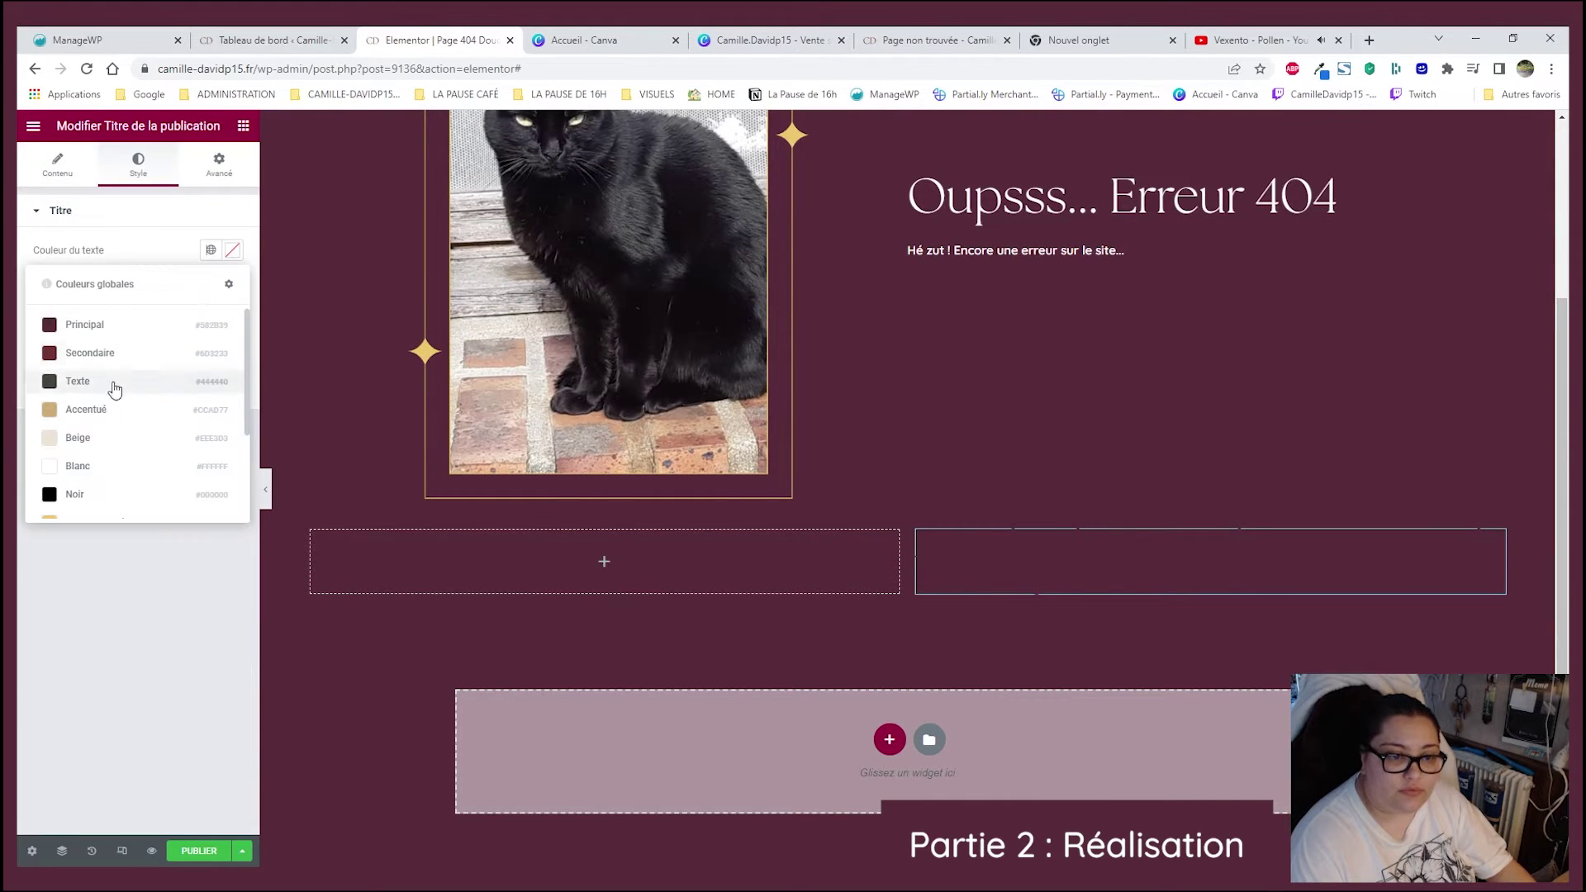
{"action": "left_click", "coordinate": [113, 466]}
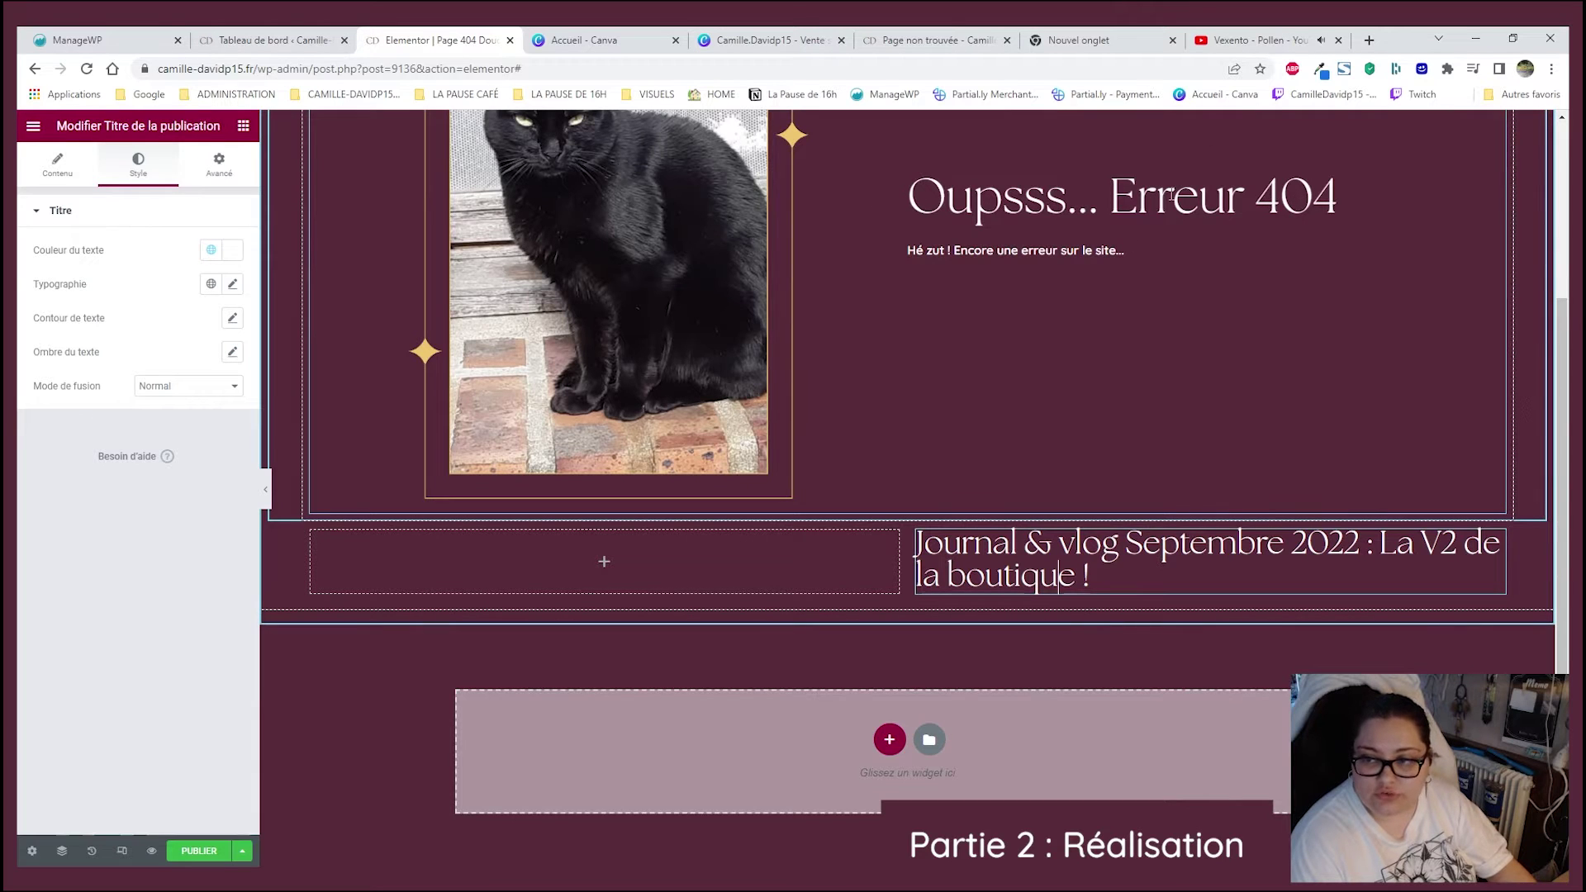
{"action": "right_click", "coordinate": [1045, 567]}
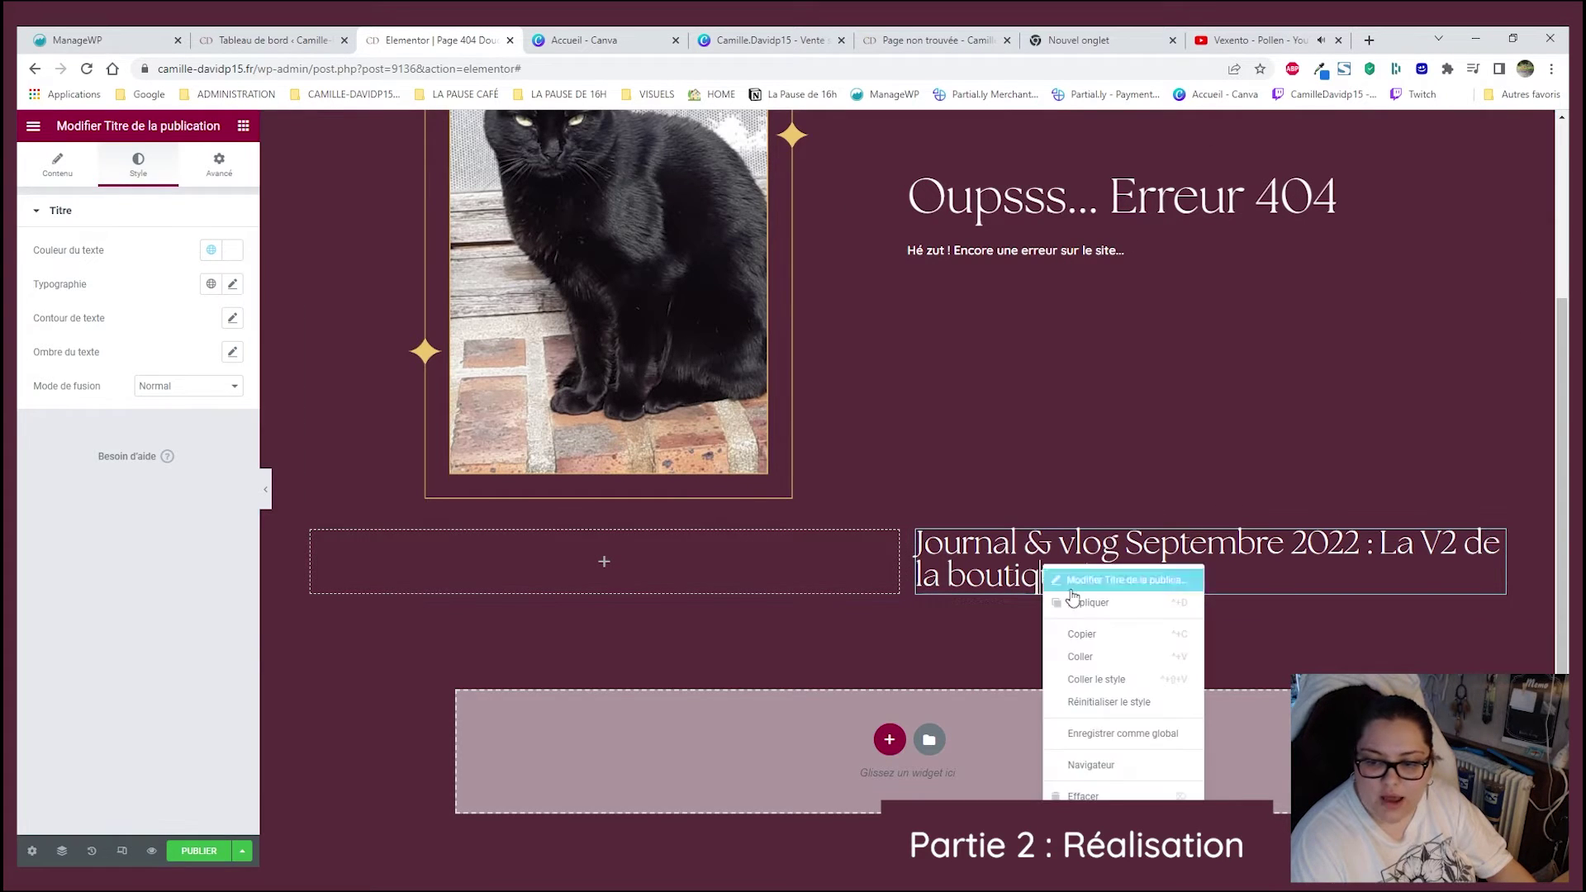
{"action": "left_click", "coordinate": [1102, 797]}
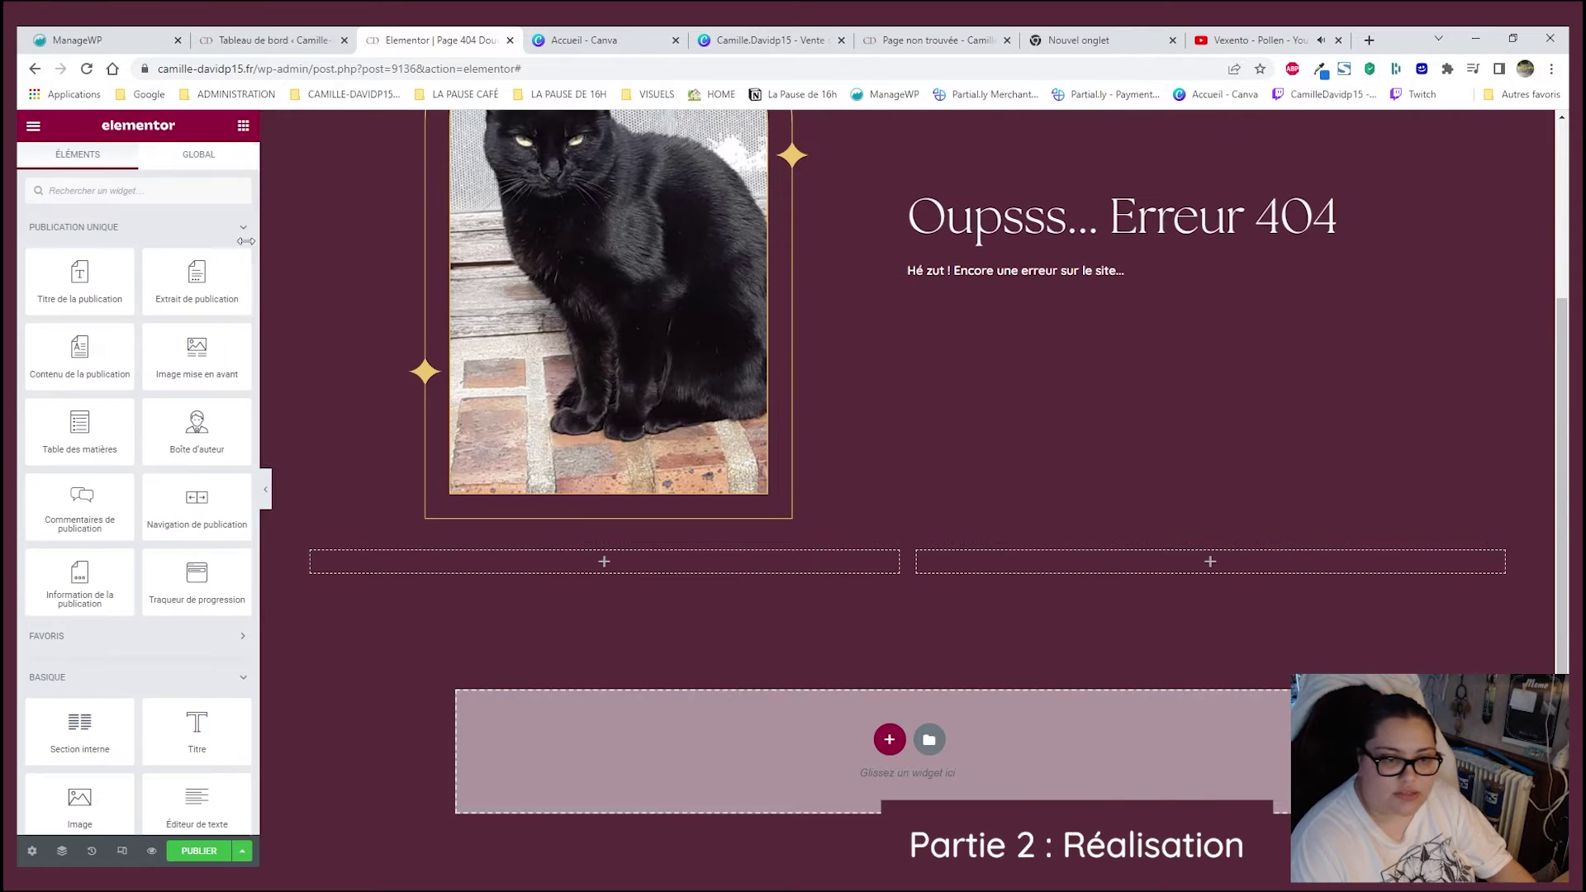
- Place a Titre widget in the second column of the lower inner section and set its HTML tag to H1
{"action": "scroll", "coordinate": [76, 291], "scroll_direction": "down", "scroll_amount": 2}
{"action": "left_click_drag", "start_coordinate": [196, 572], "coordinate": [977, 568]}
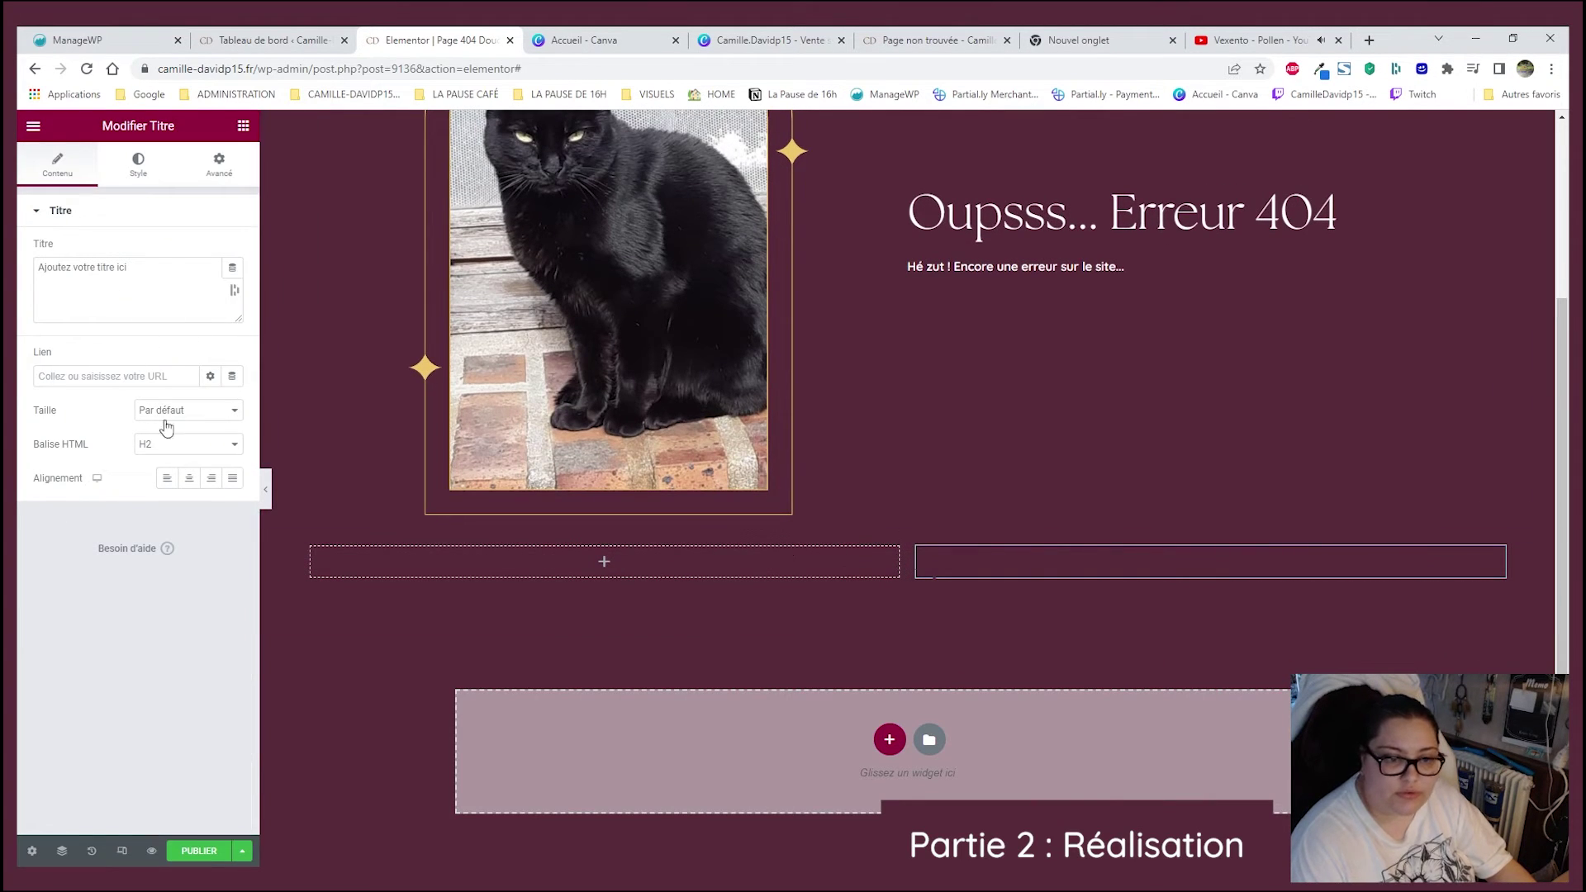
{"action": "left_click", "coordinate": [171, 450]}
{"action": "left_click", "coordinate": [174, 467]}
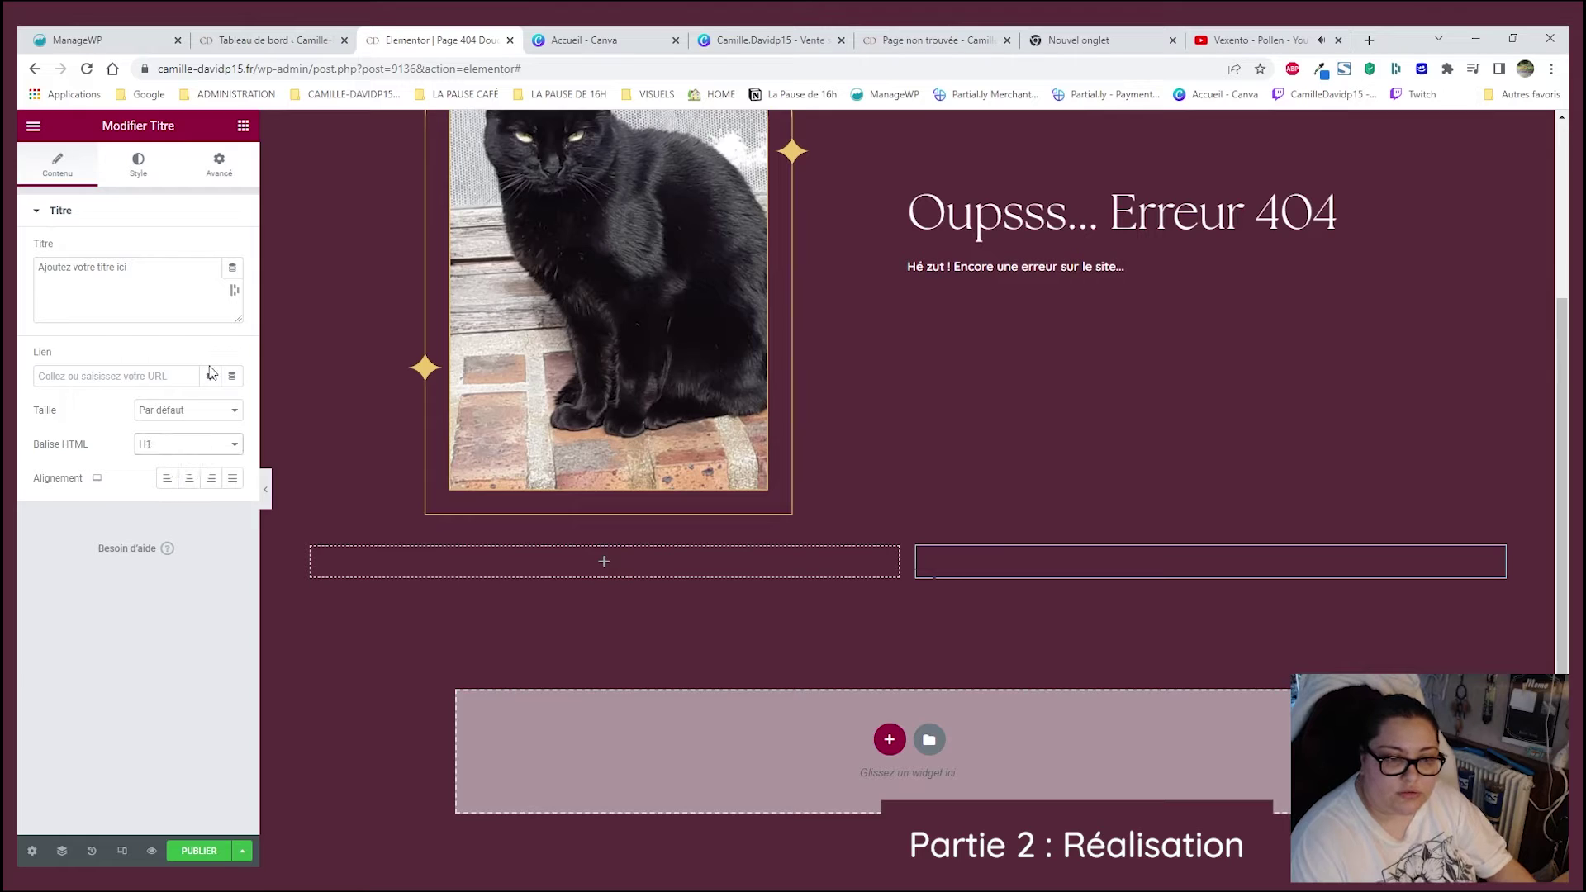
- Replace the placeholder heading with "Oupsss... Erreur 404 !" and centre its alignment
{"action": "triple_click", "coordinate": [153, 277]}
{"action": "type", "text": "oupsss"}
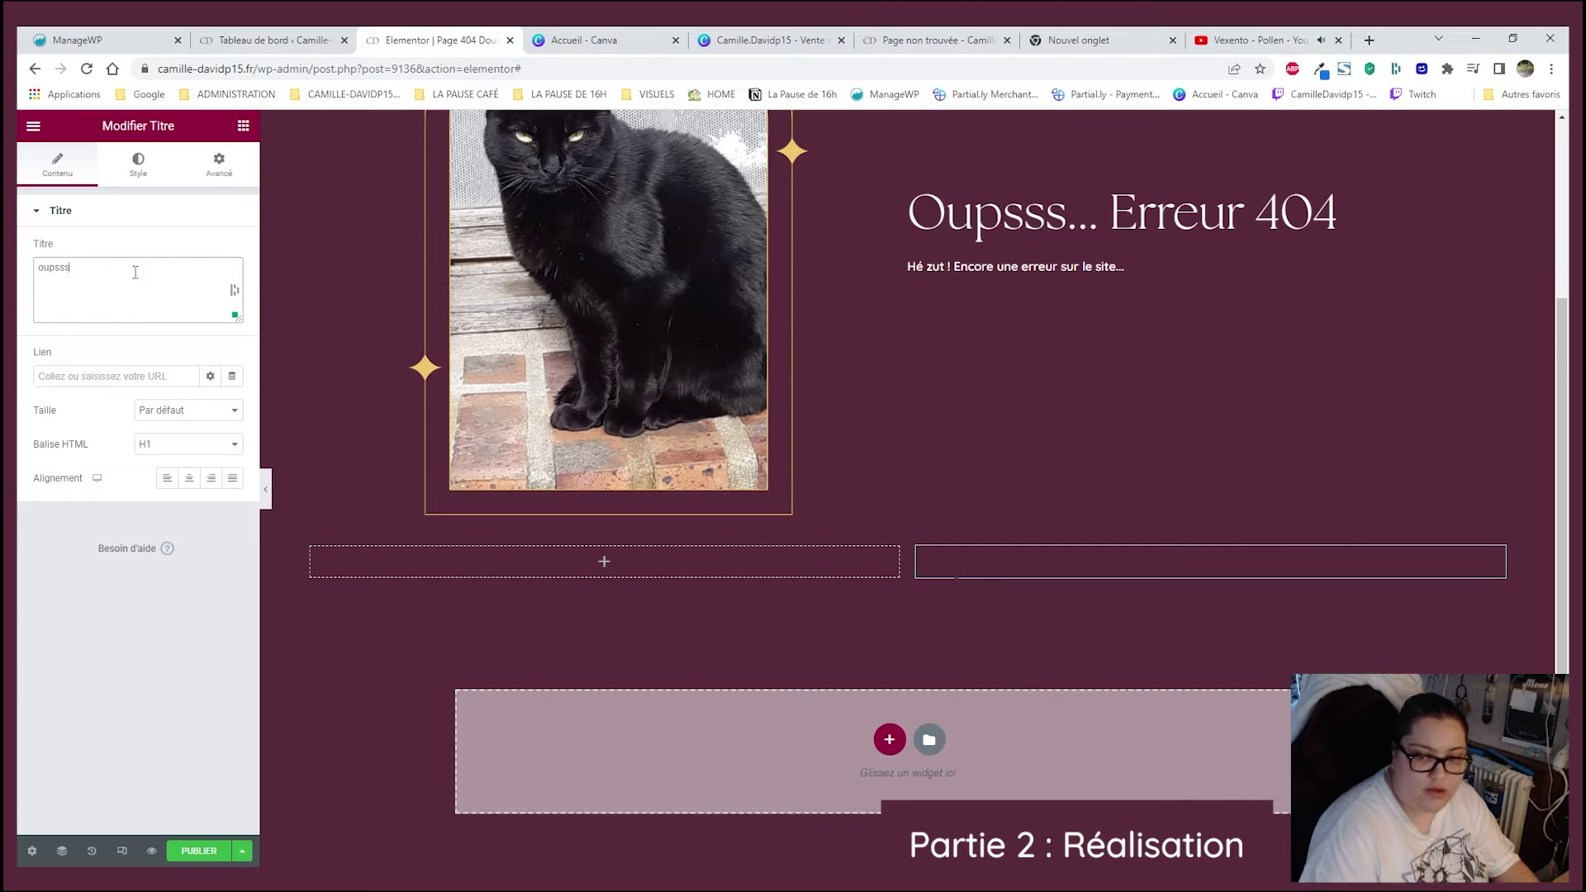
{"action": "left_click", "coordinate": [41, 269]}
{"action": "key", "text": "Delete"}
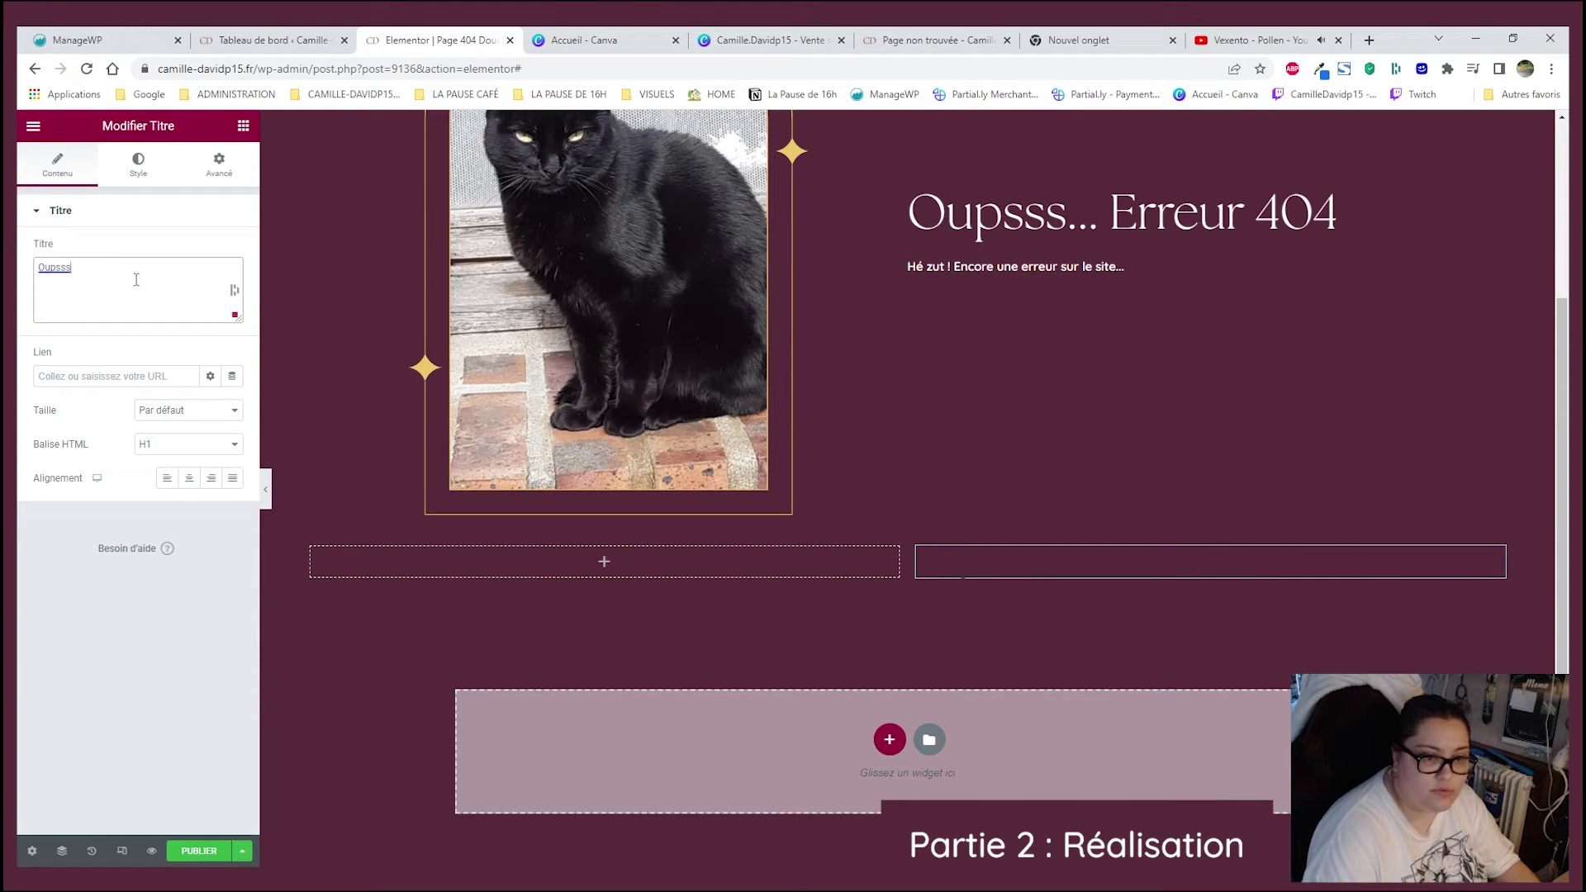
{"action": "type", "text": "..."}
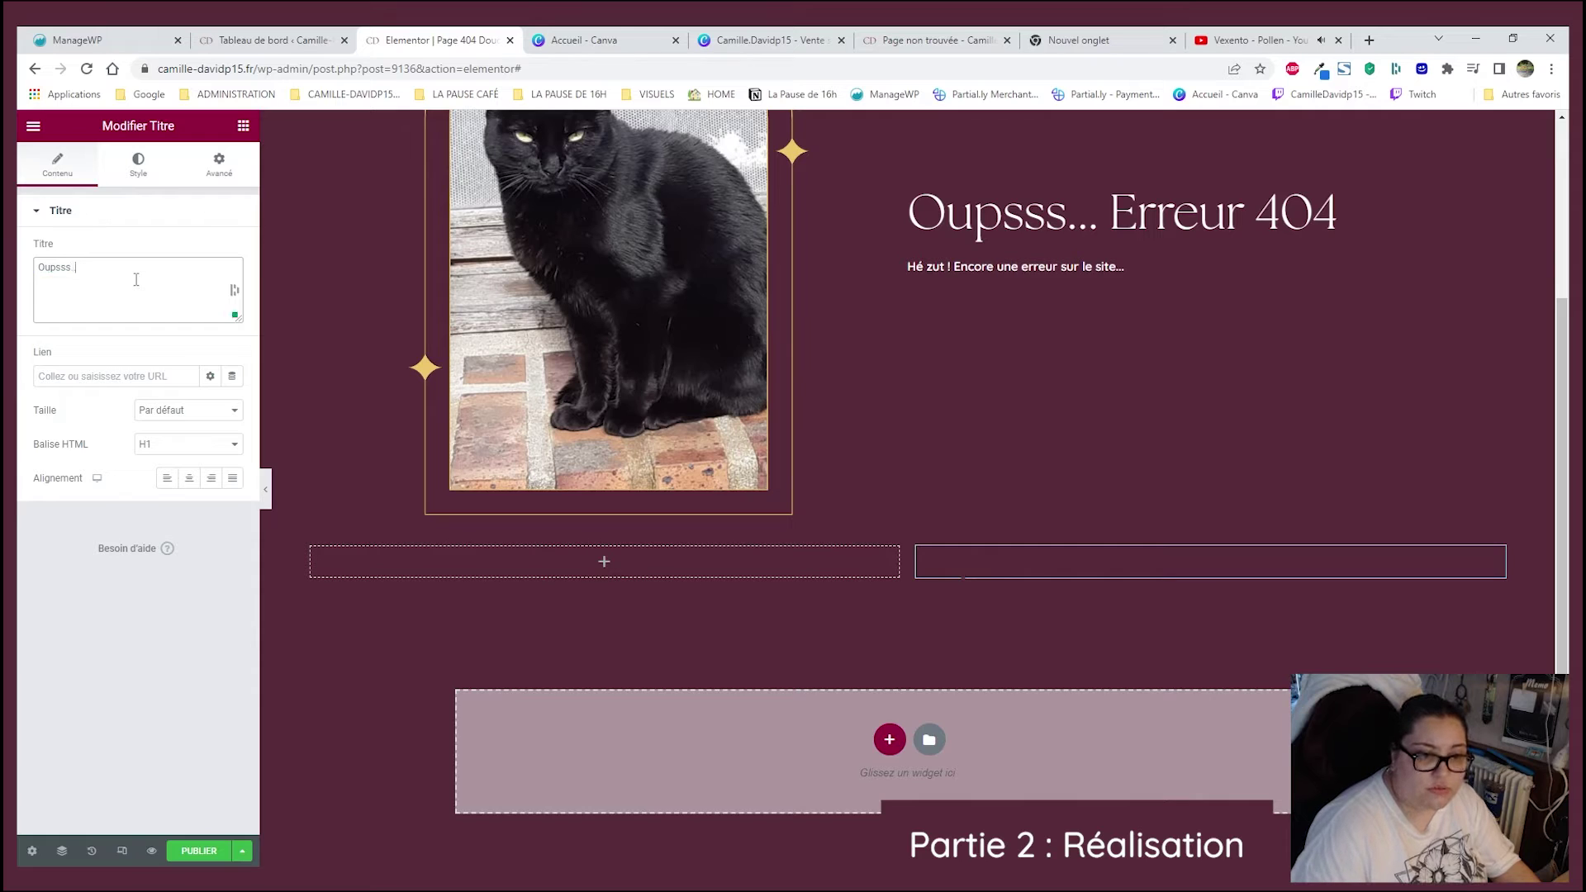
{"action": "type", "text": " Erreu"}
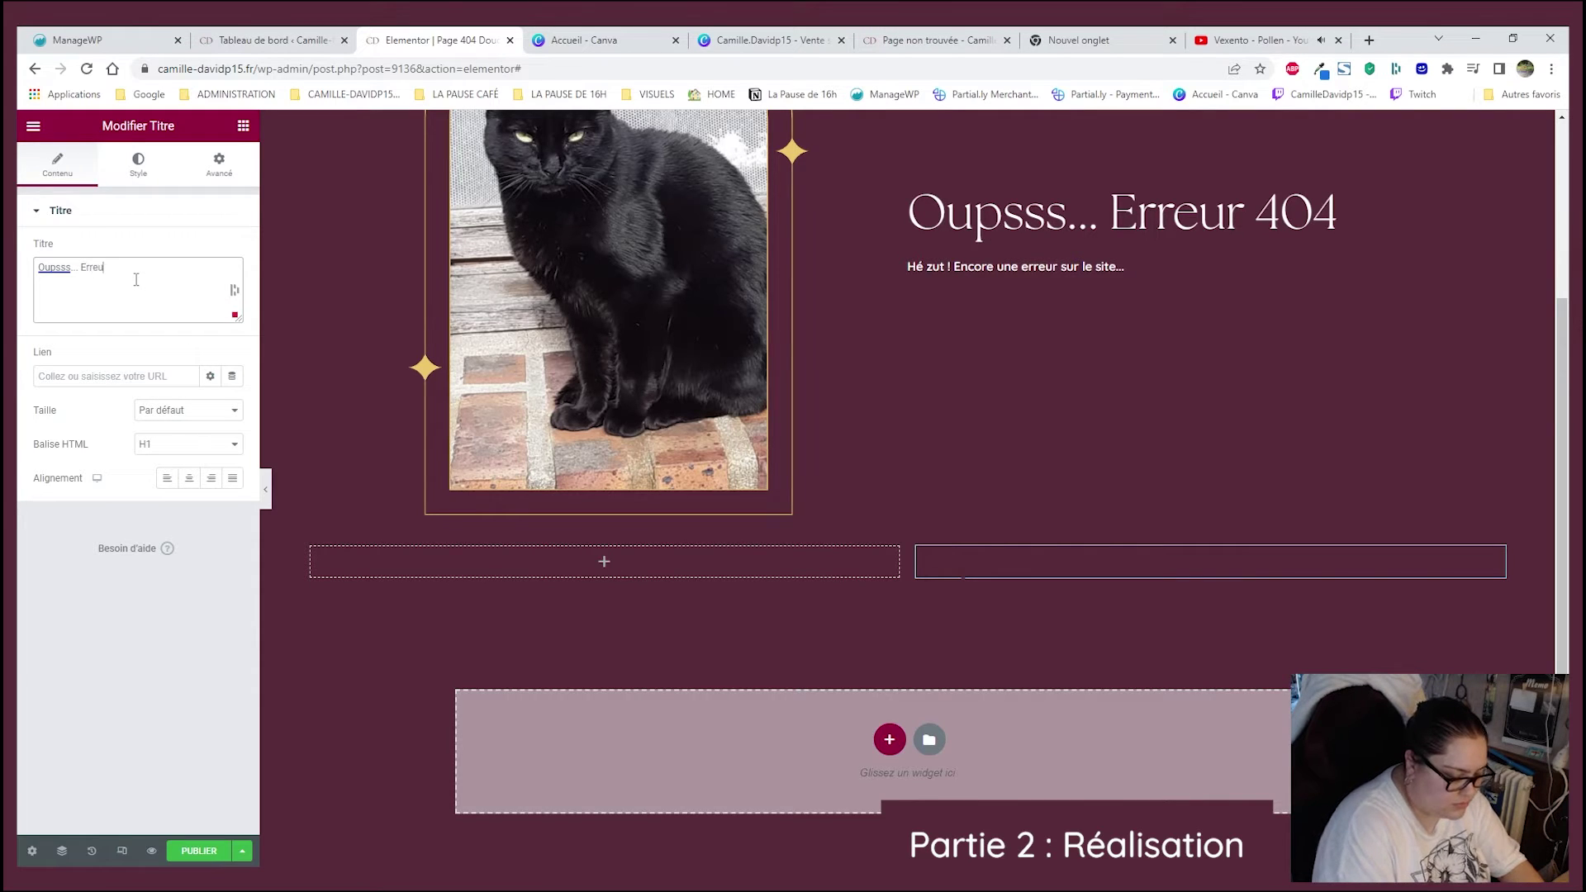
{"action": "type", "text": "r 404 !"}
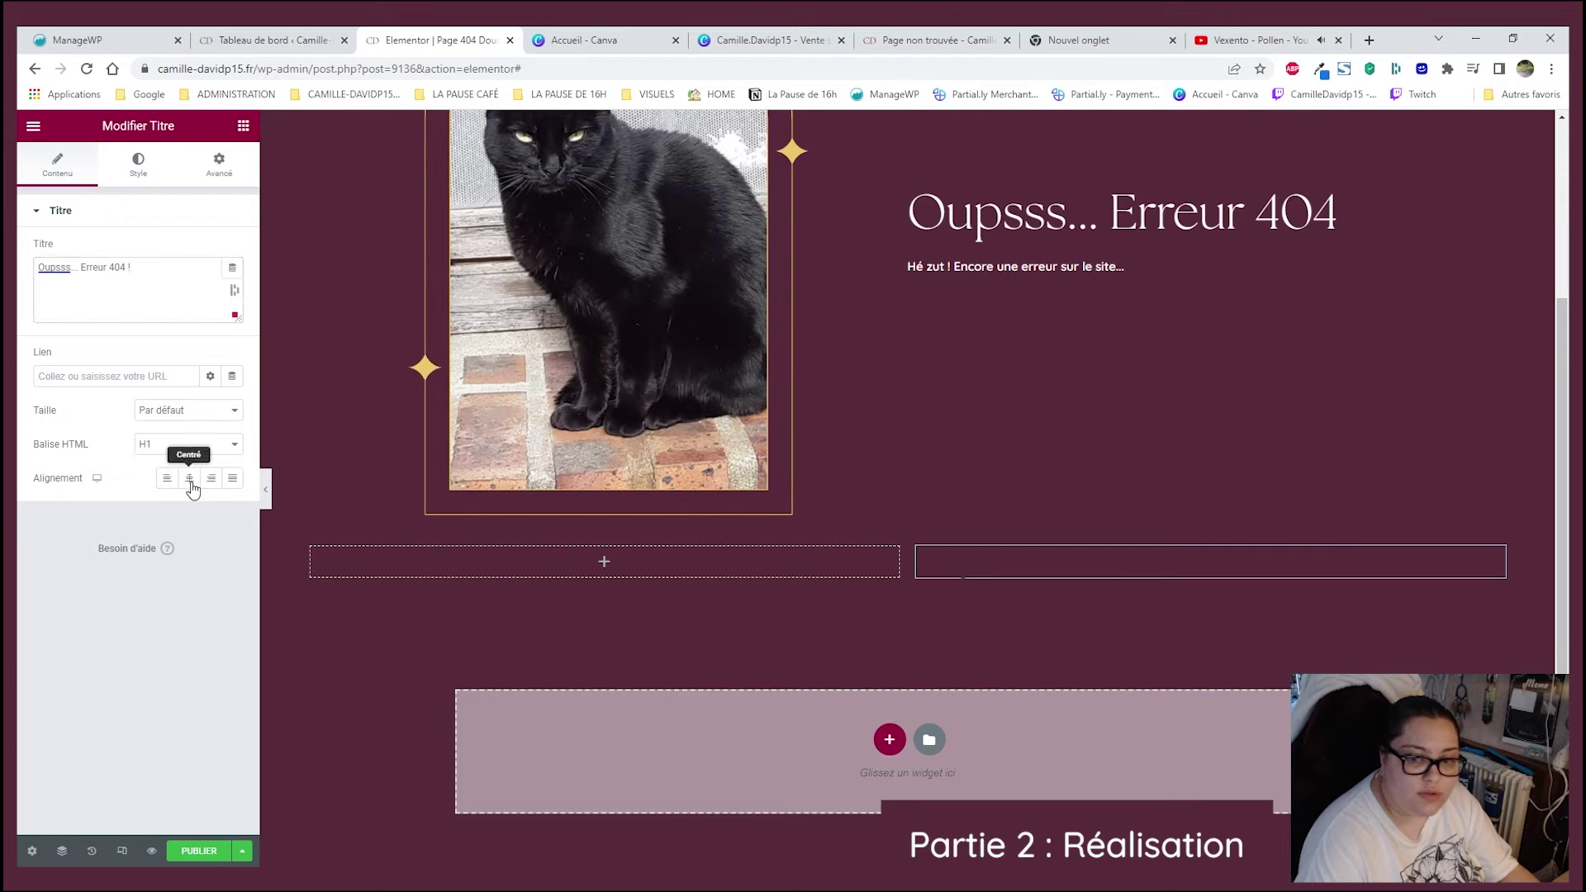
- Apply the global white text colour to the "Oupsss... Erreur 404 !" heading in the lower inner section
{"action": "left_click", "coordinate": [139, 166]}
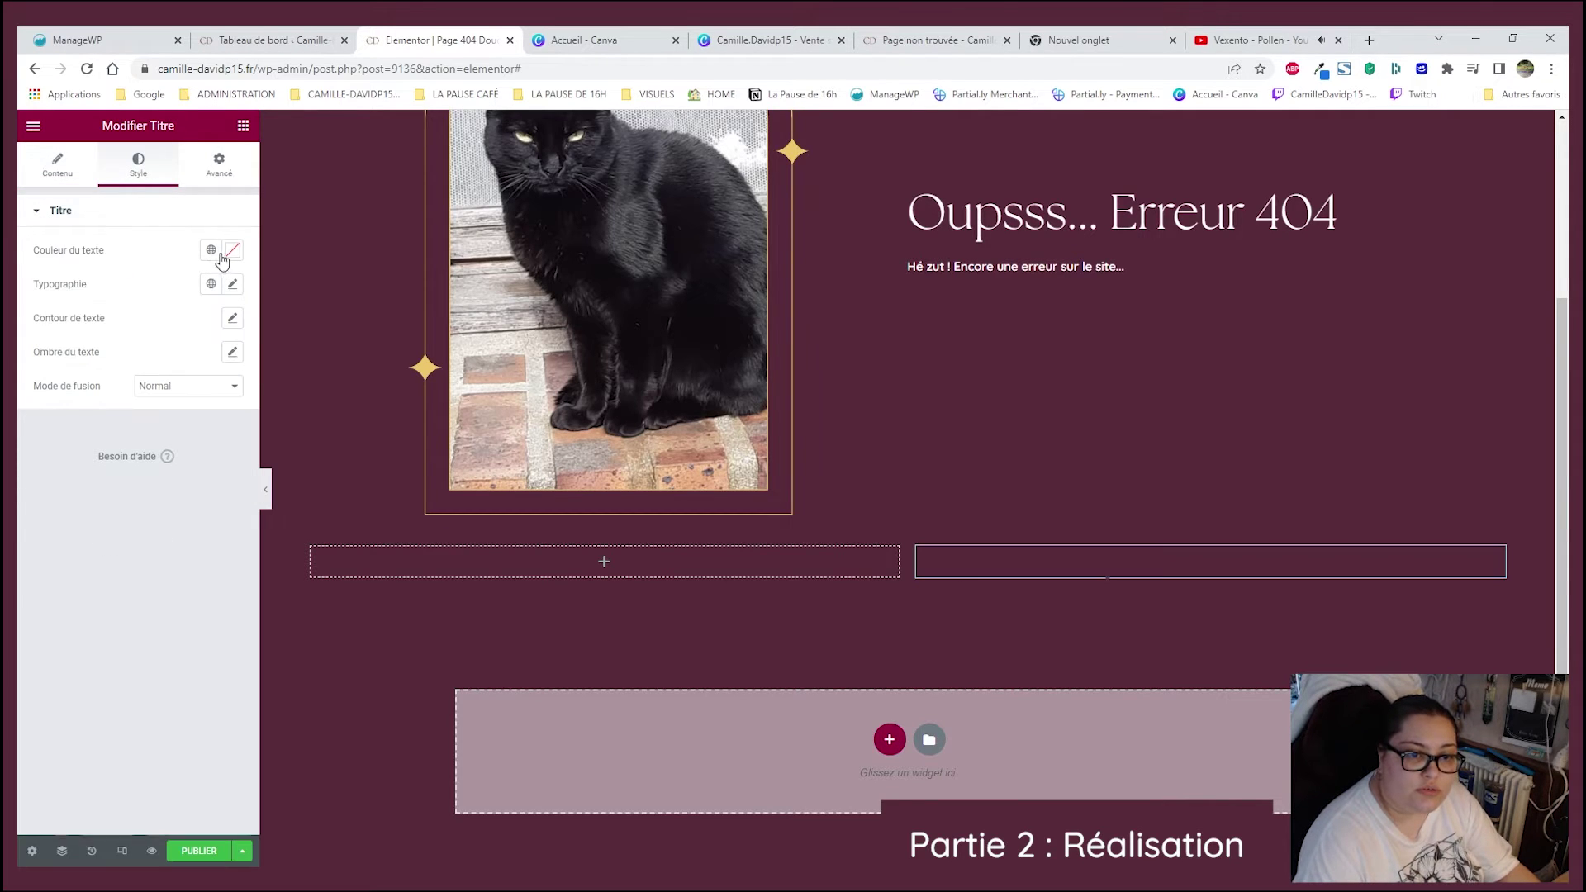
{"action": "left_click", "coordinate": [211, 249]}
{"action": "left_click", "coordinate": [128, 469]}
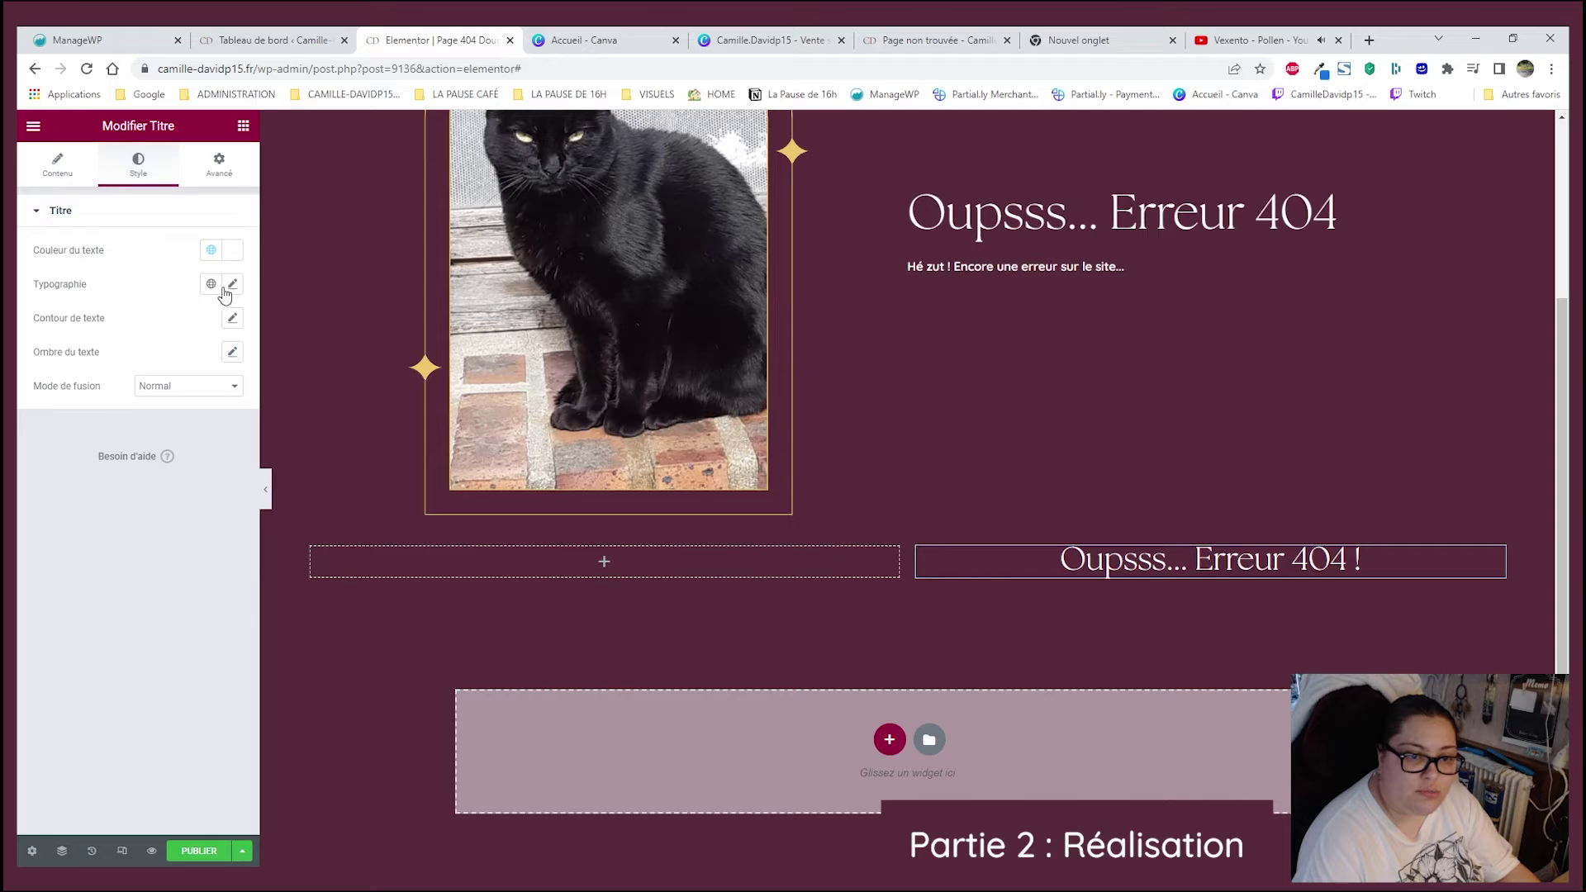
- Apply the global The Seasons typography to the heading, set its size to 60 px, and widen the heading's column
{"action": "left_click", "coordinate": [212, 284]}
{"action": "left_click", "coordinate": [132, 364]}
{"action": "left_click", "coordinate": [233, 284]}
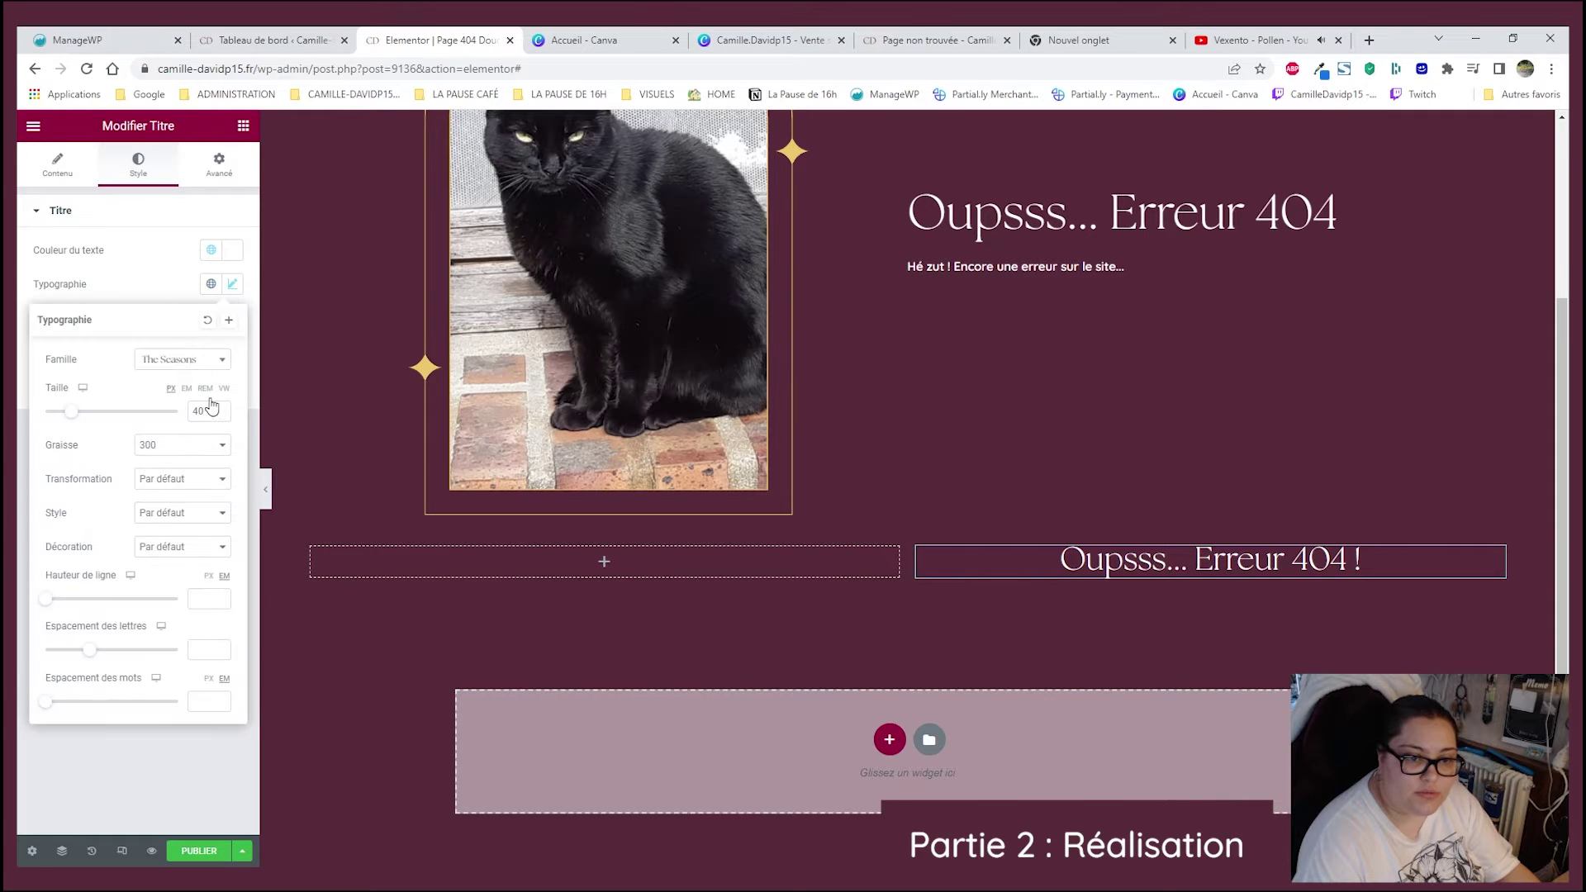
{"action": "type", "text": "60"}
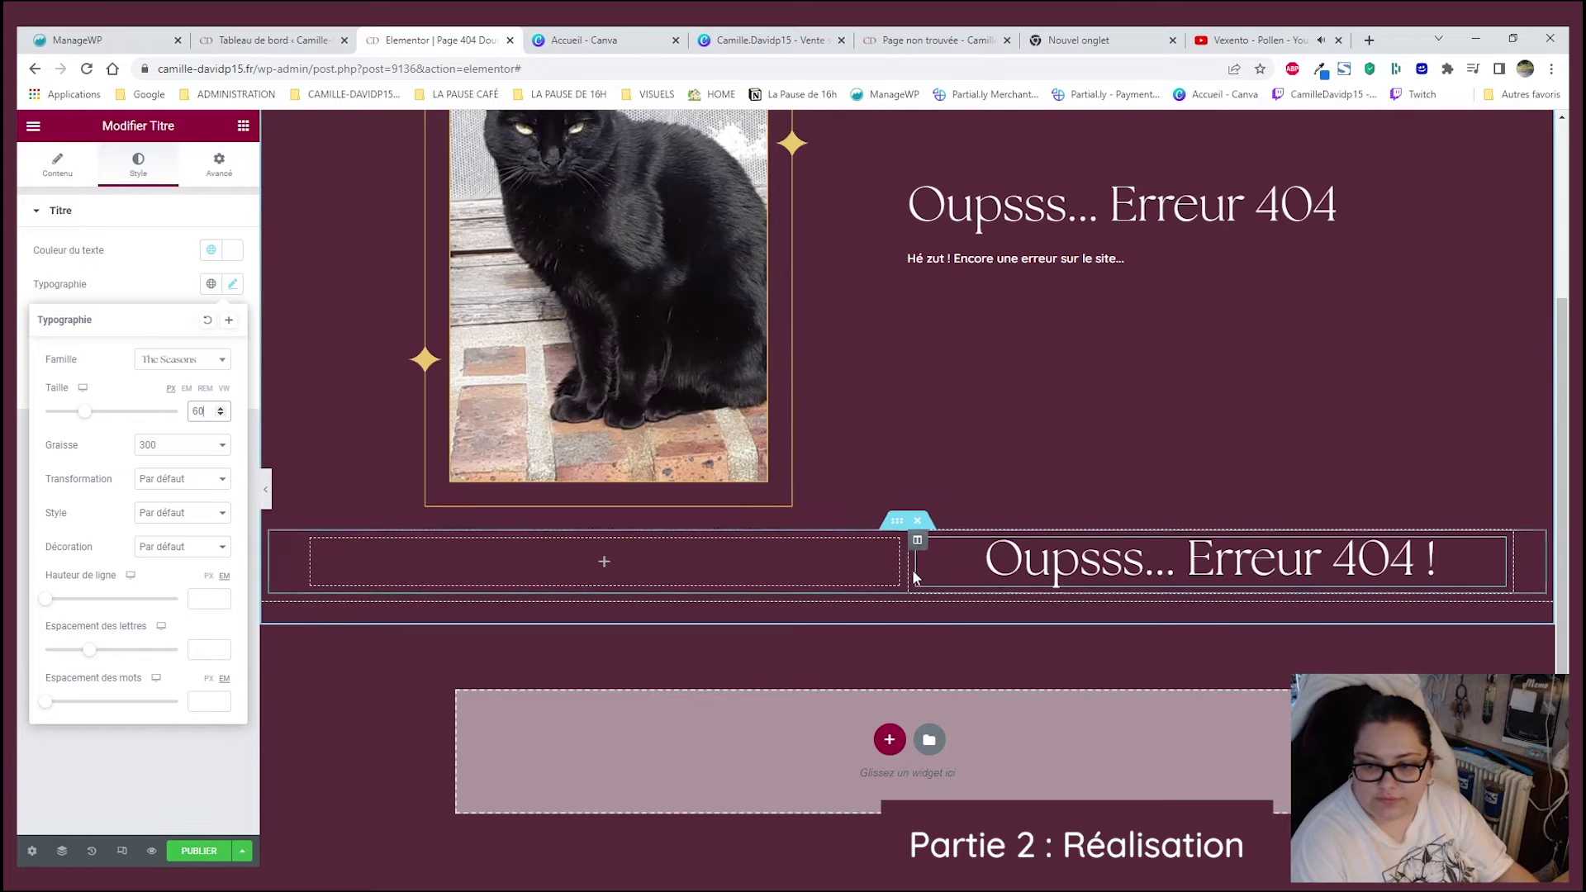
{"action": "left_click_drag", "start_coordinate": [846, 567], "coordinate": [810, 565]}
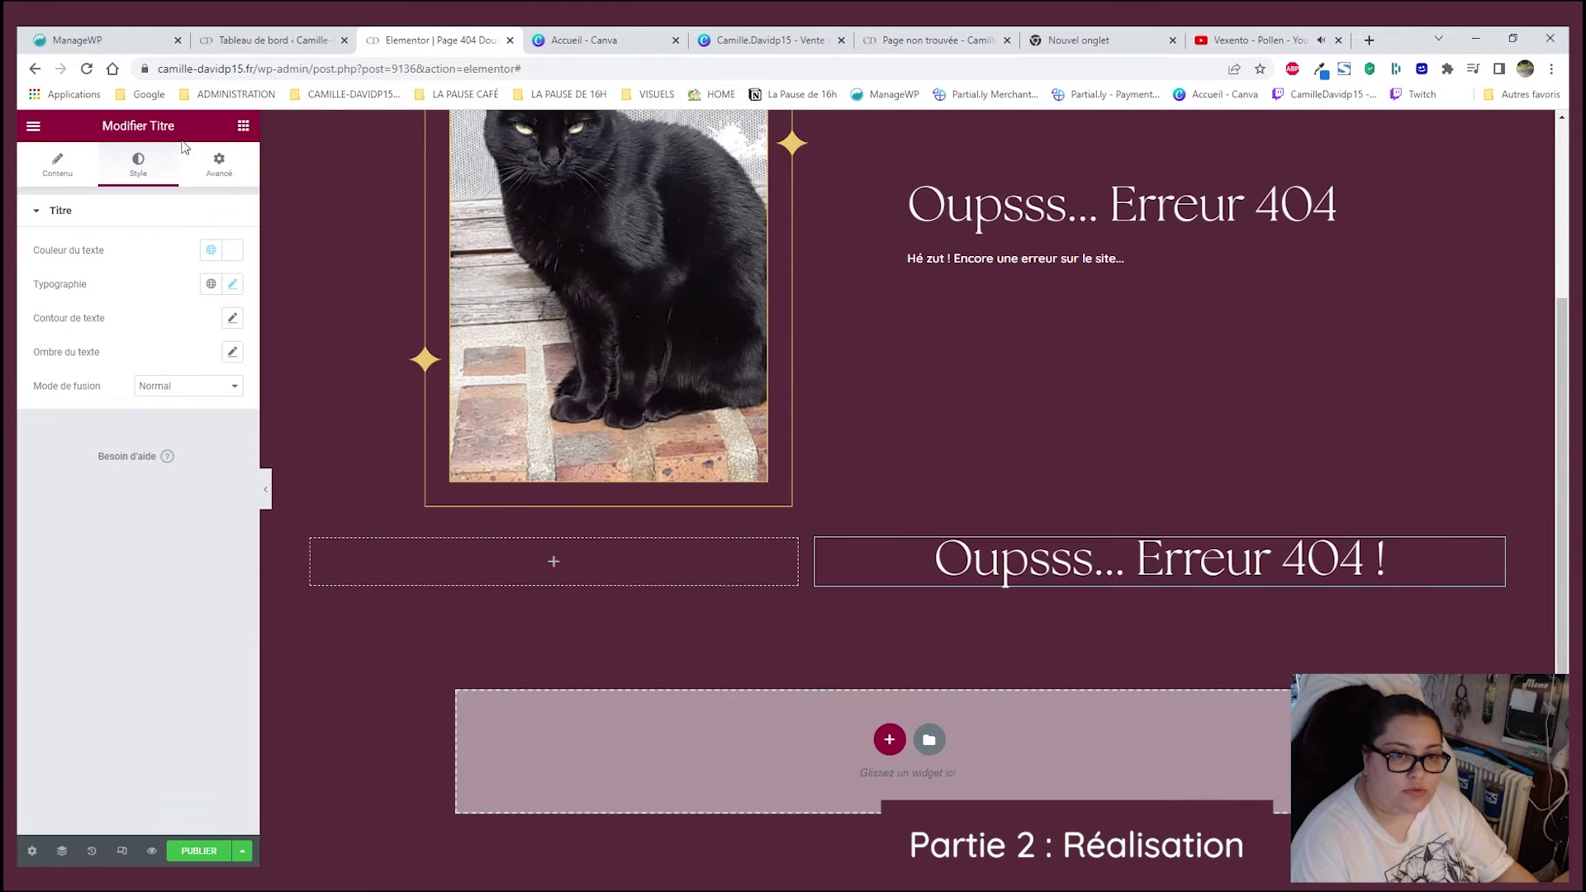
- Place an Éditeur de texte widget below the heading and replace its placeholder text with "Hé zut ! Encore une erreur sur le site..."
{"action": "left_click", "coordinate": [243, 125]}
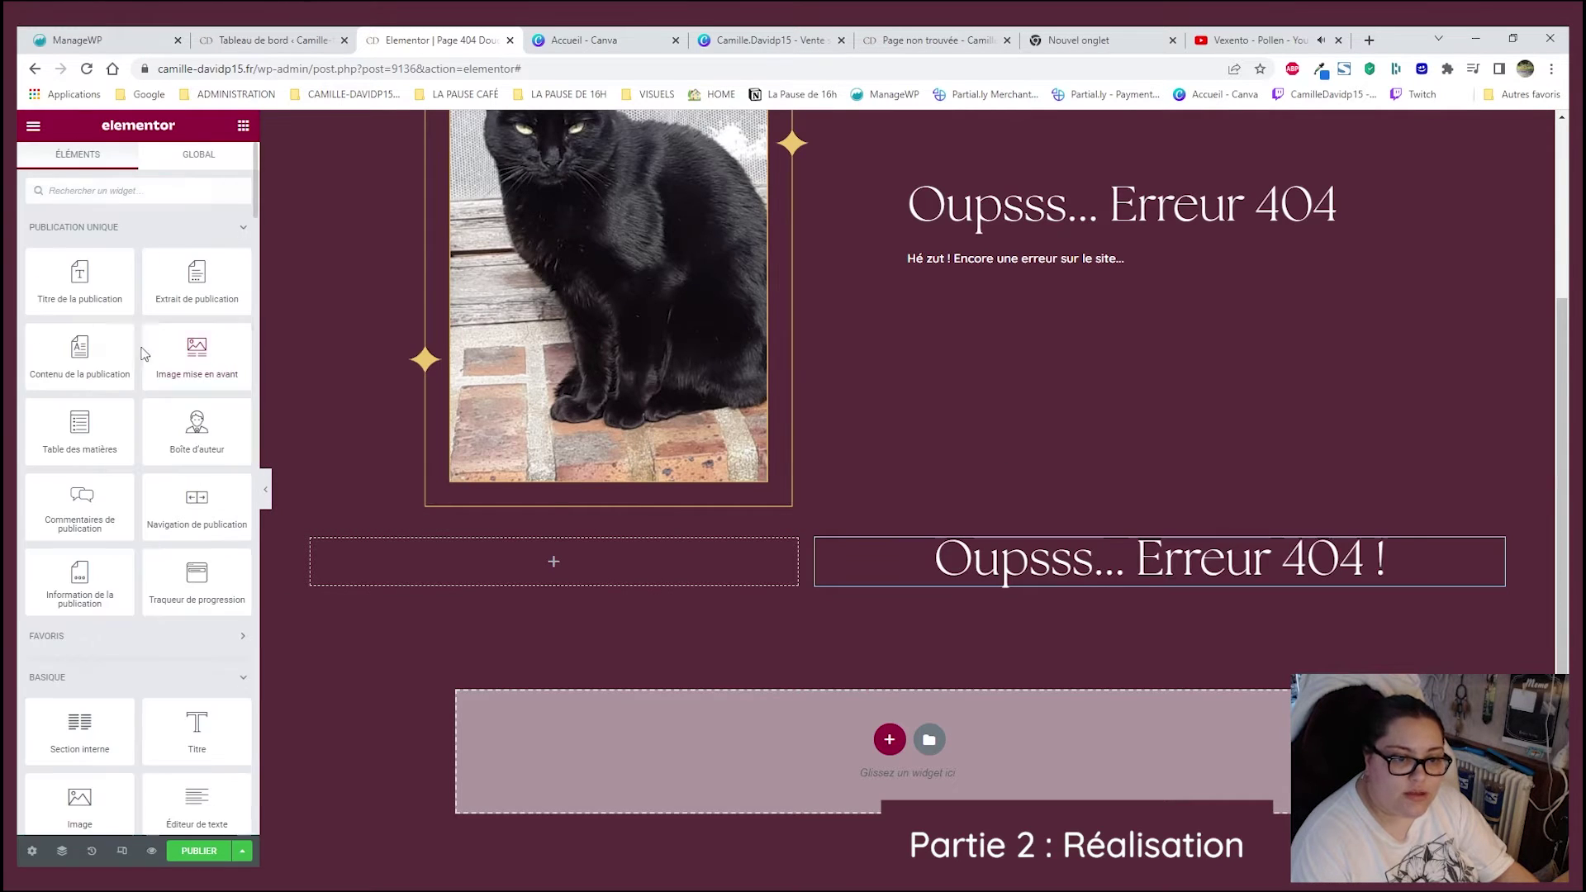
{"action": "scroll", "coordinate": [165, 495], "scroll_direction": "down", "scroll_amount": 2}
{"action": "left_click_drag", "start_coordinate": [202, 649], "coordinate": [1080, 579]}
{"action": "triple_click", "coordinate": [142, 405]}
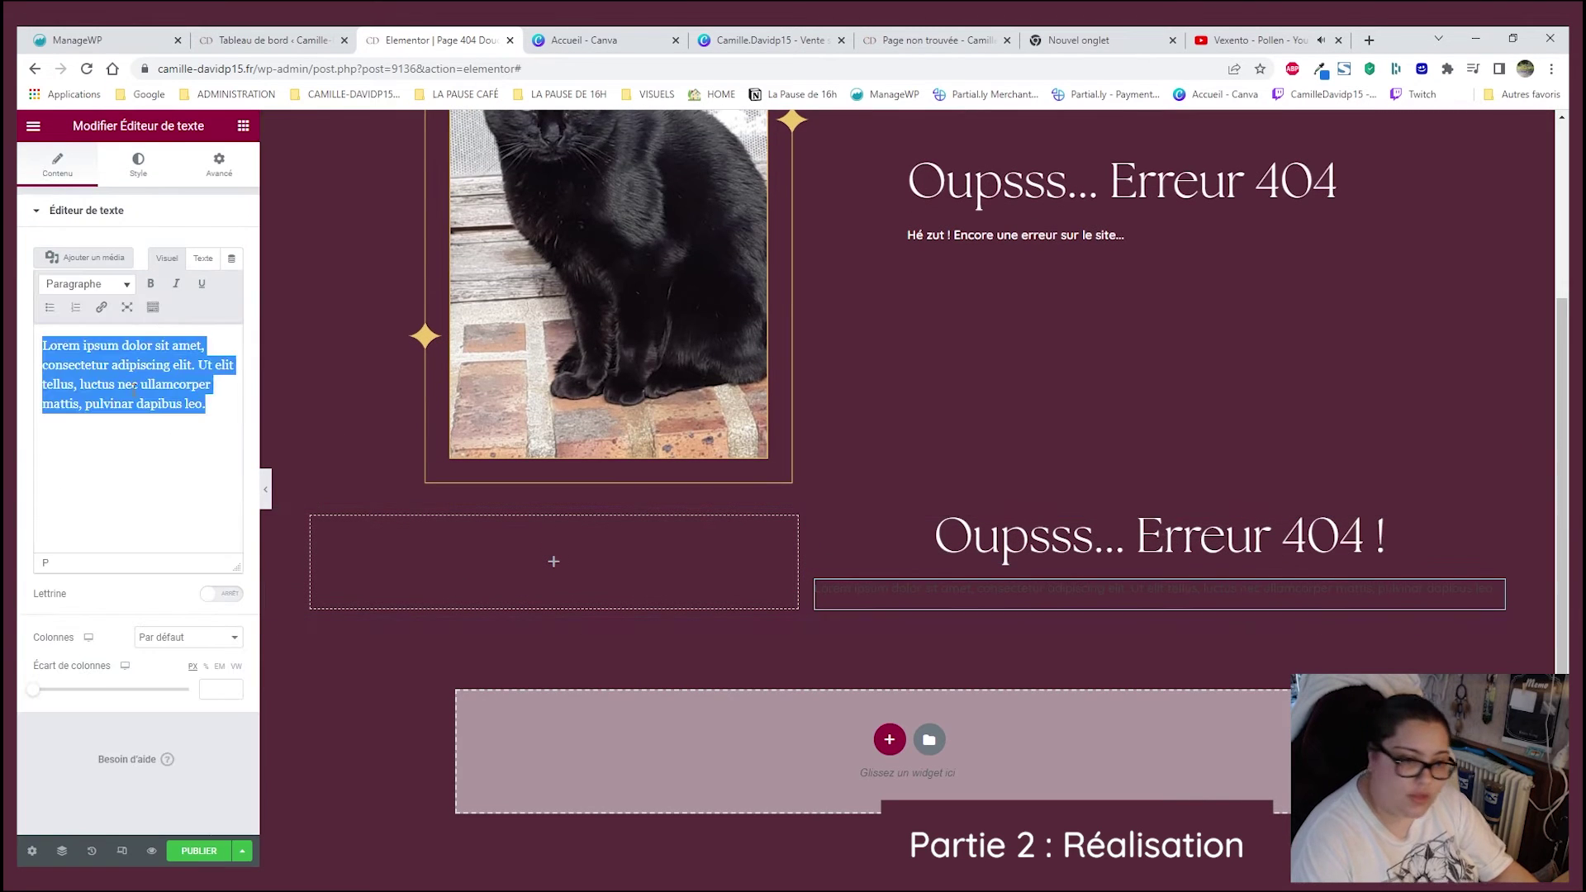
{"action": "type", "text": "H"}
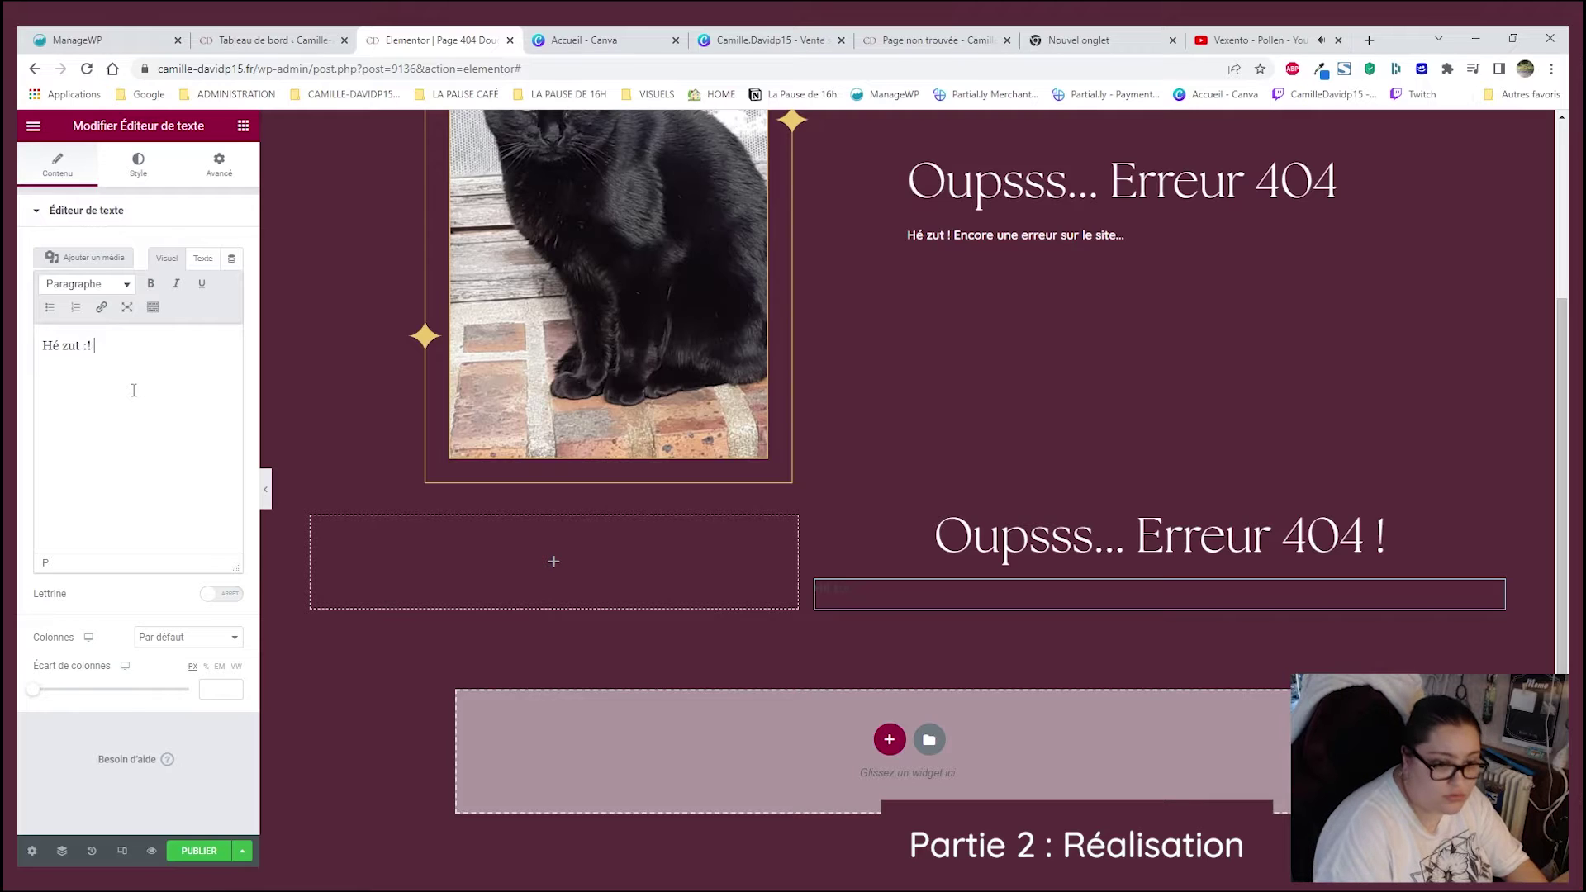
{"action": "type", "text": "é zut ! Encore une erreur sur le site..."}
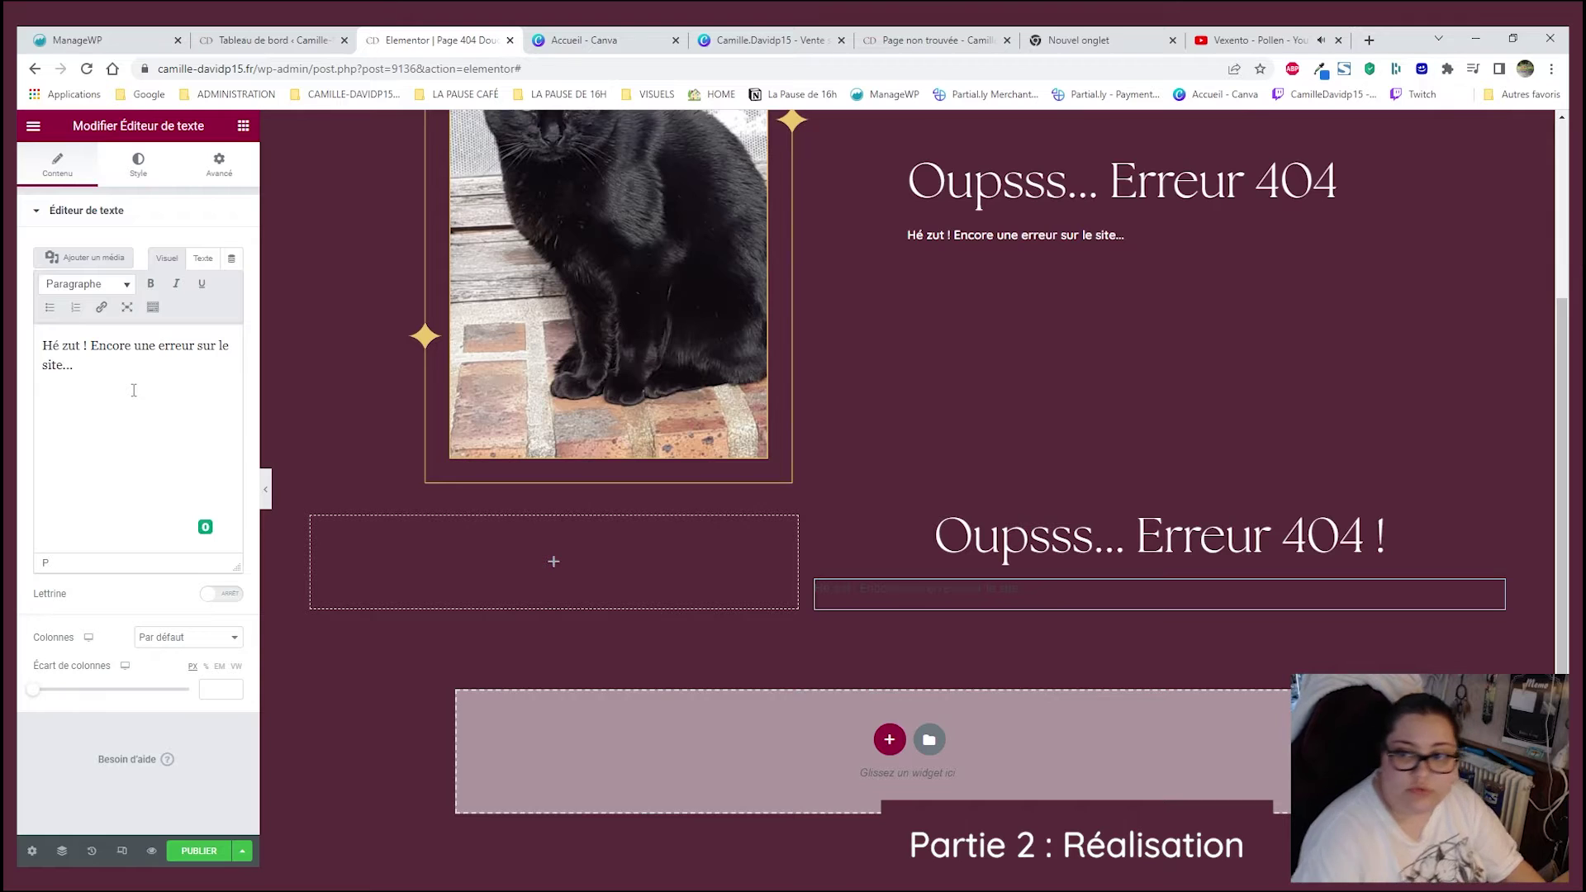
- Centre the text under the heading and apply a global typography and the global white text colour to it
{"action": "left_click", "coordinate": [137, 165]}
{"action": "left_click", "coordinate": [189, 249]}
{"action": "left_click", "coordinate": [211, 318]}
{"action": "left_click", "coordinate": [187, 517]}
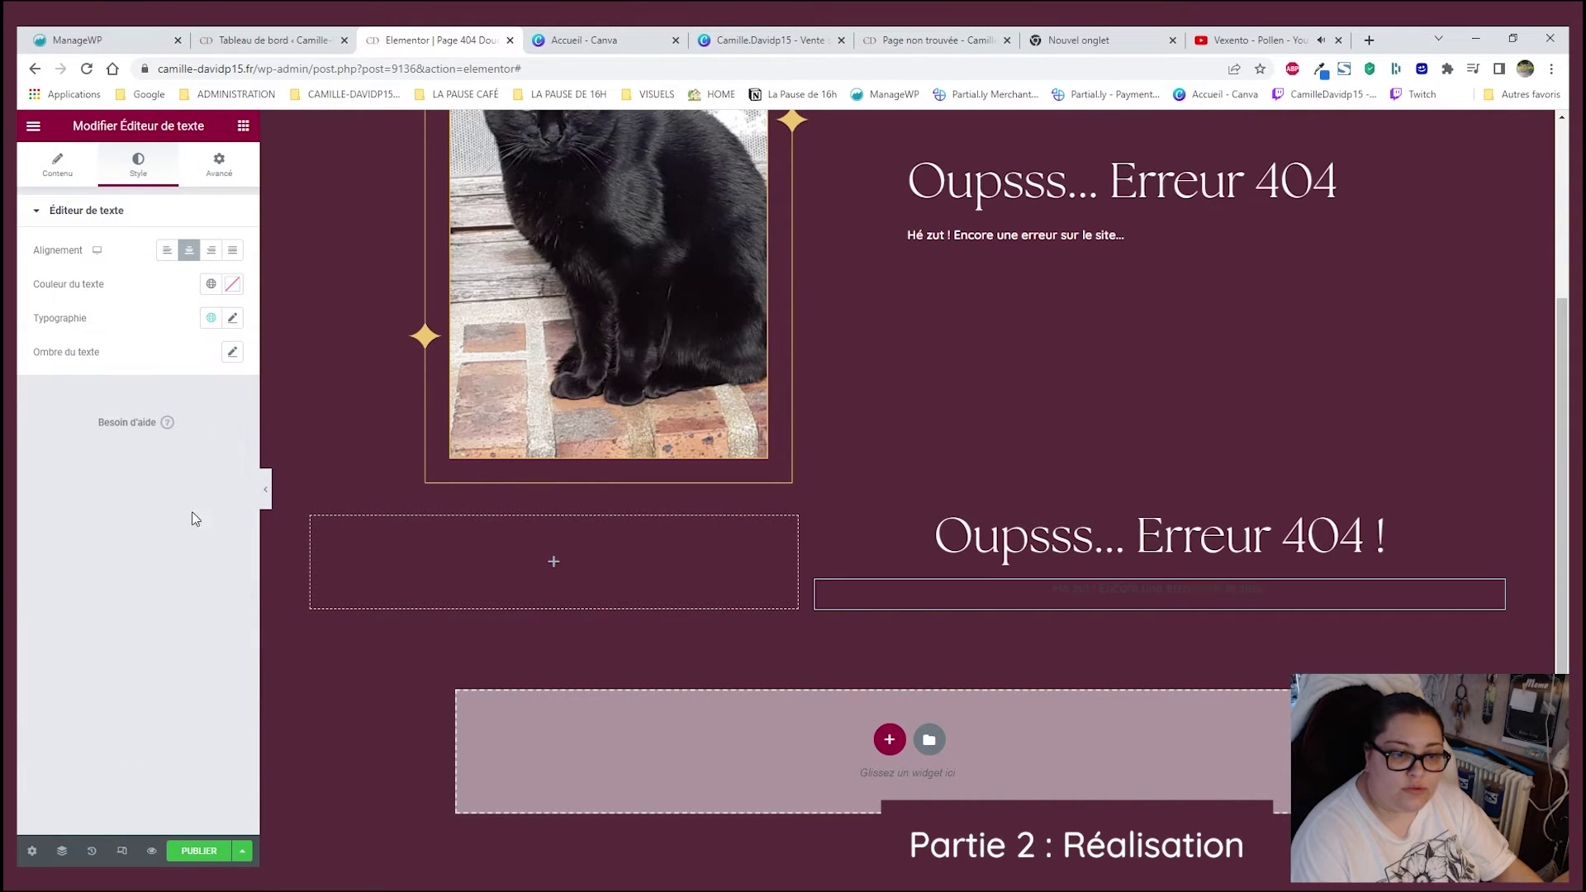
{"action": "left_click", "coordinate": [210, 284]}
{"action": "left_click", "coordinate": [124, 512]}
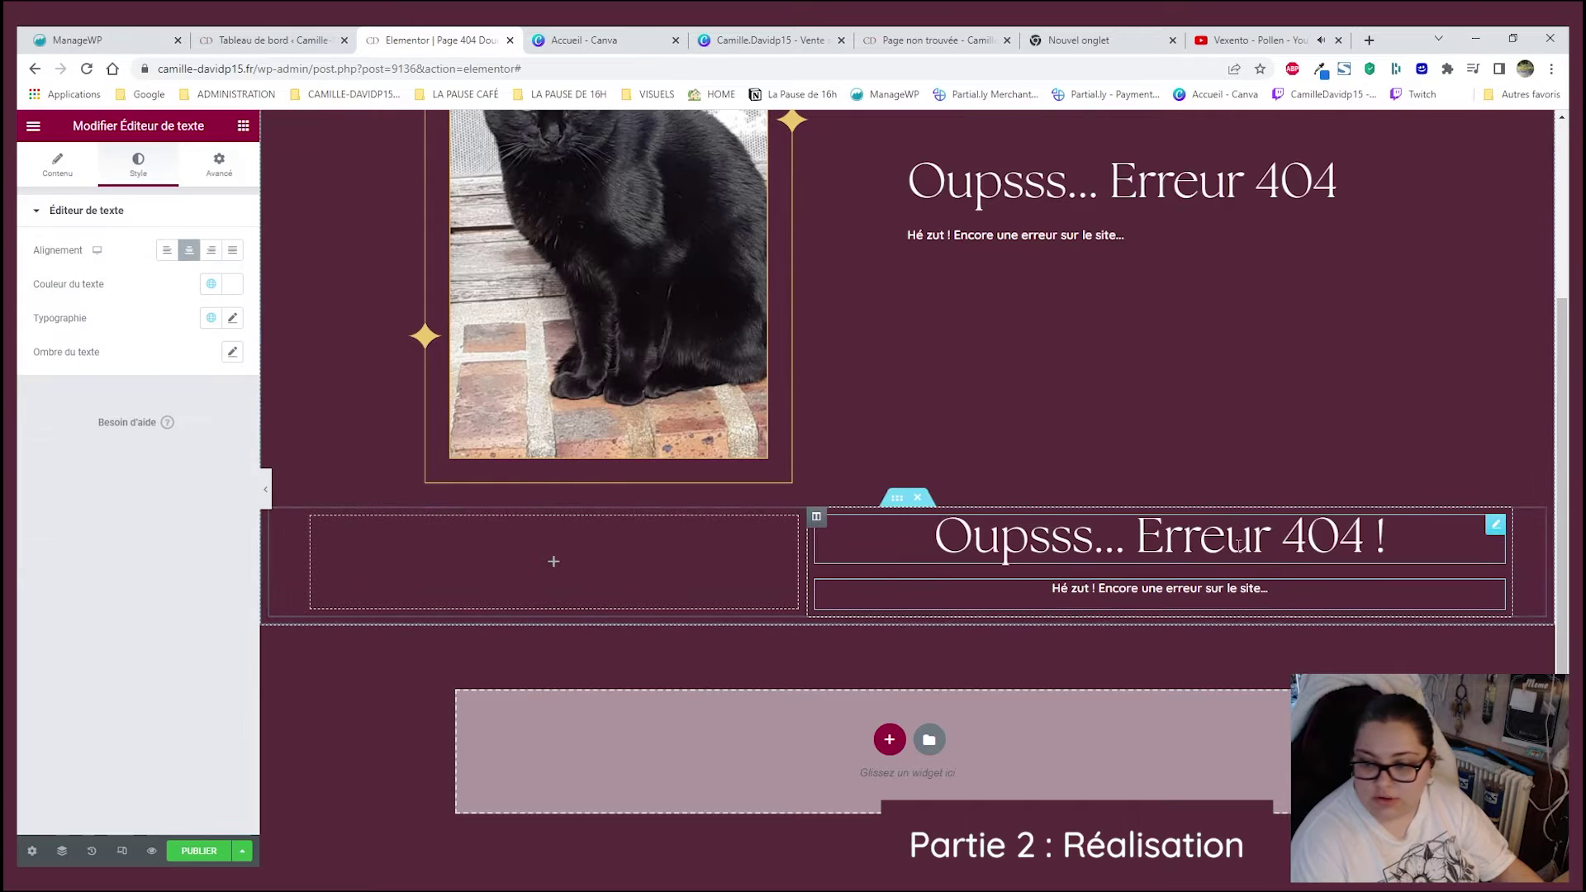
- Search the widgets for "navi" and place a Menu de navigation widget below the text in the second column
{"action": "left_click", "coordinate": [243, 126]}
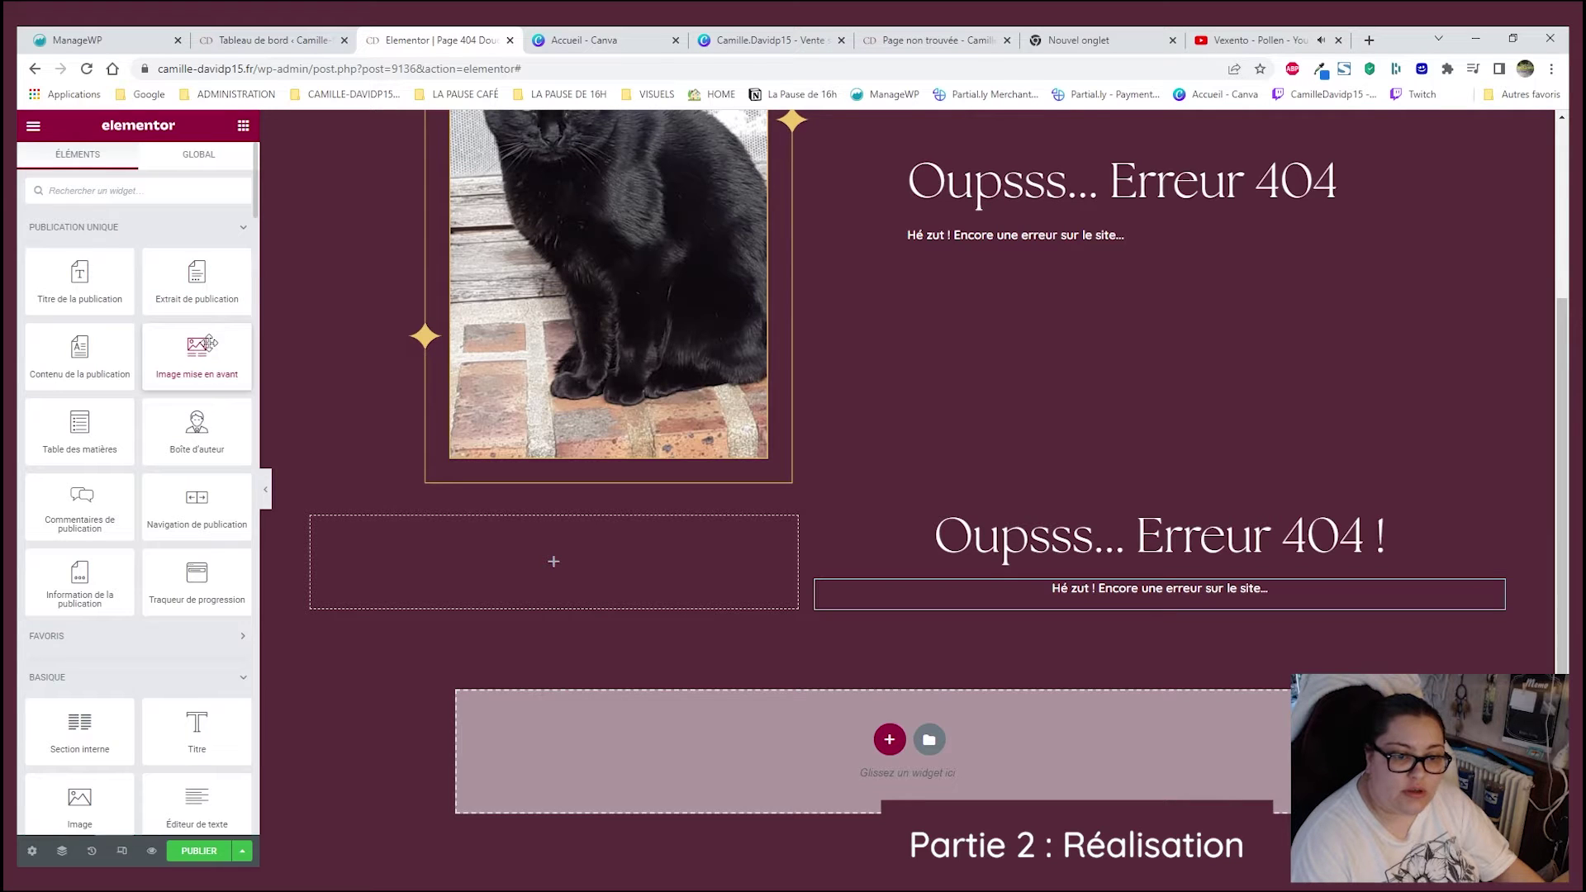
{"action": "scroll", "coordinate": [209, 343], "scroll_direction": "down", "scroll_amount": 1}
{"action": "scroll", "coordinate": [128, 526], "scroll_direction": "down", "scroll_amount": 1}
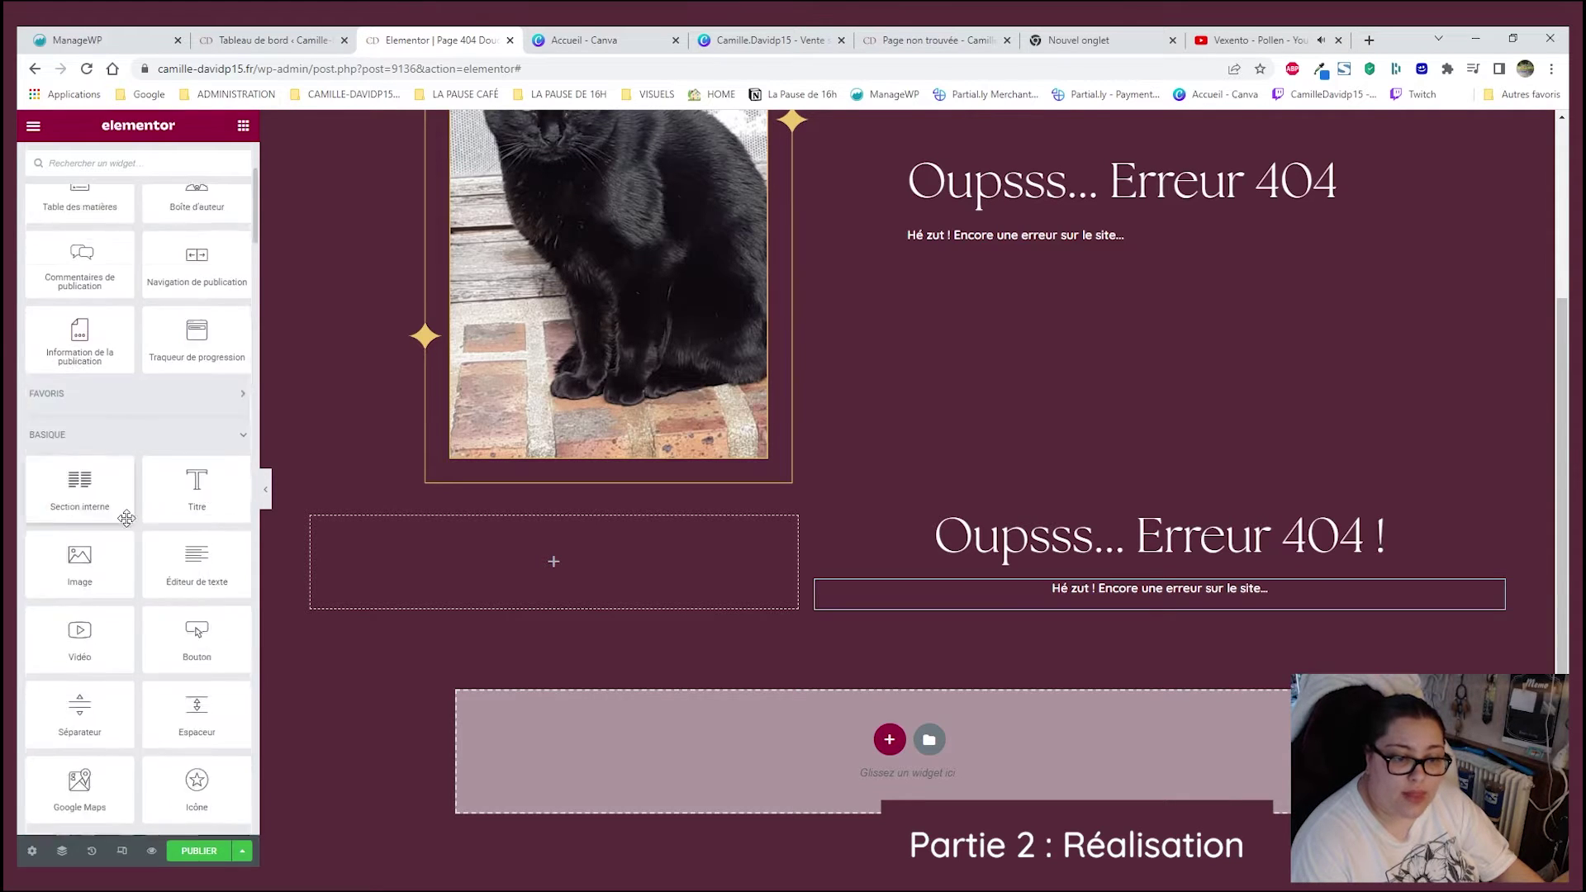
{"action": "scroll", "coordinate": [127, 518], "scroll_direction": "up", "scroll_amount": 1}
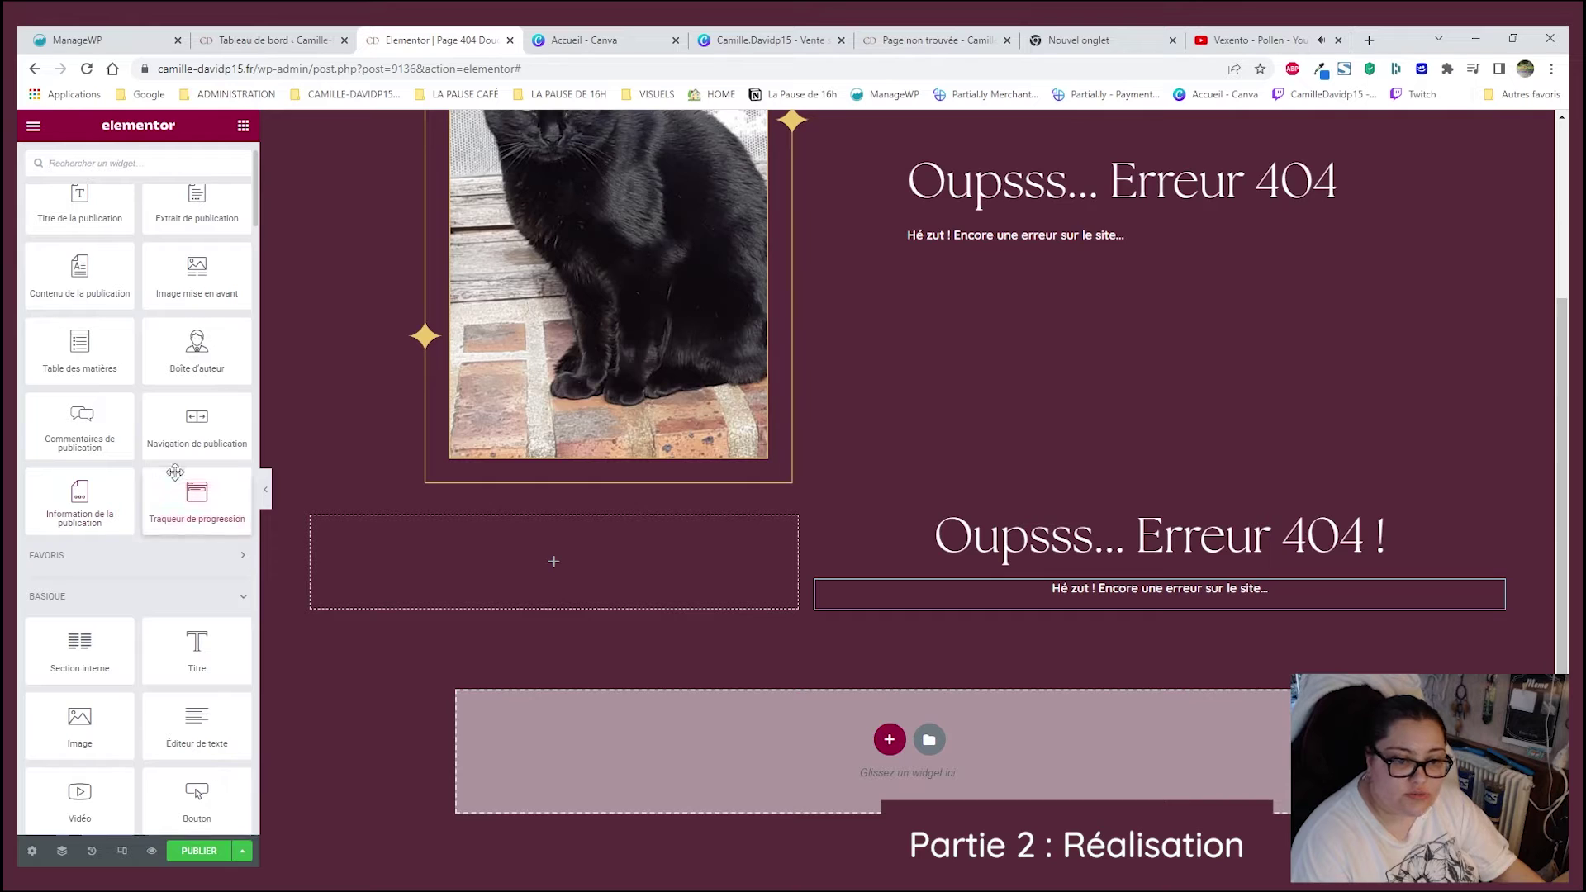
{"action": "scroll", "coordinate": [171, 453], "scroll_direction": "up", "scroll_amount": 1}
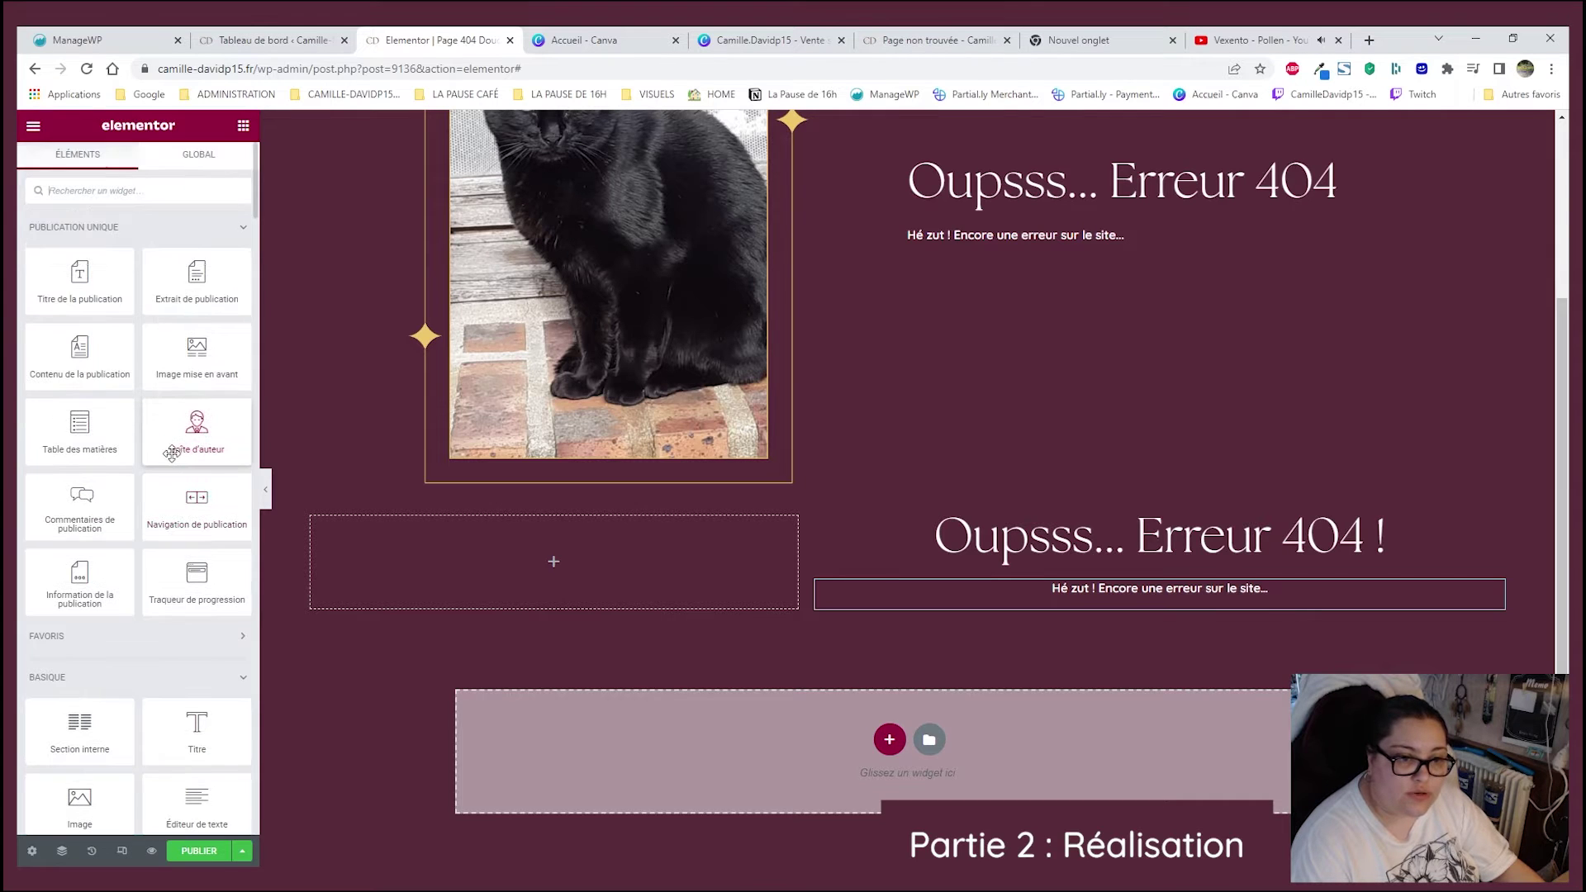
{"action": "left_click", "coordinate": [114, 186]}
{"action": "type", "text": "navi"}
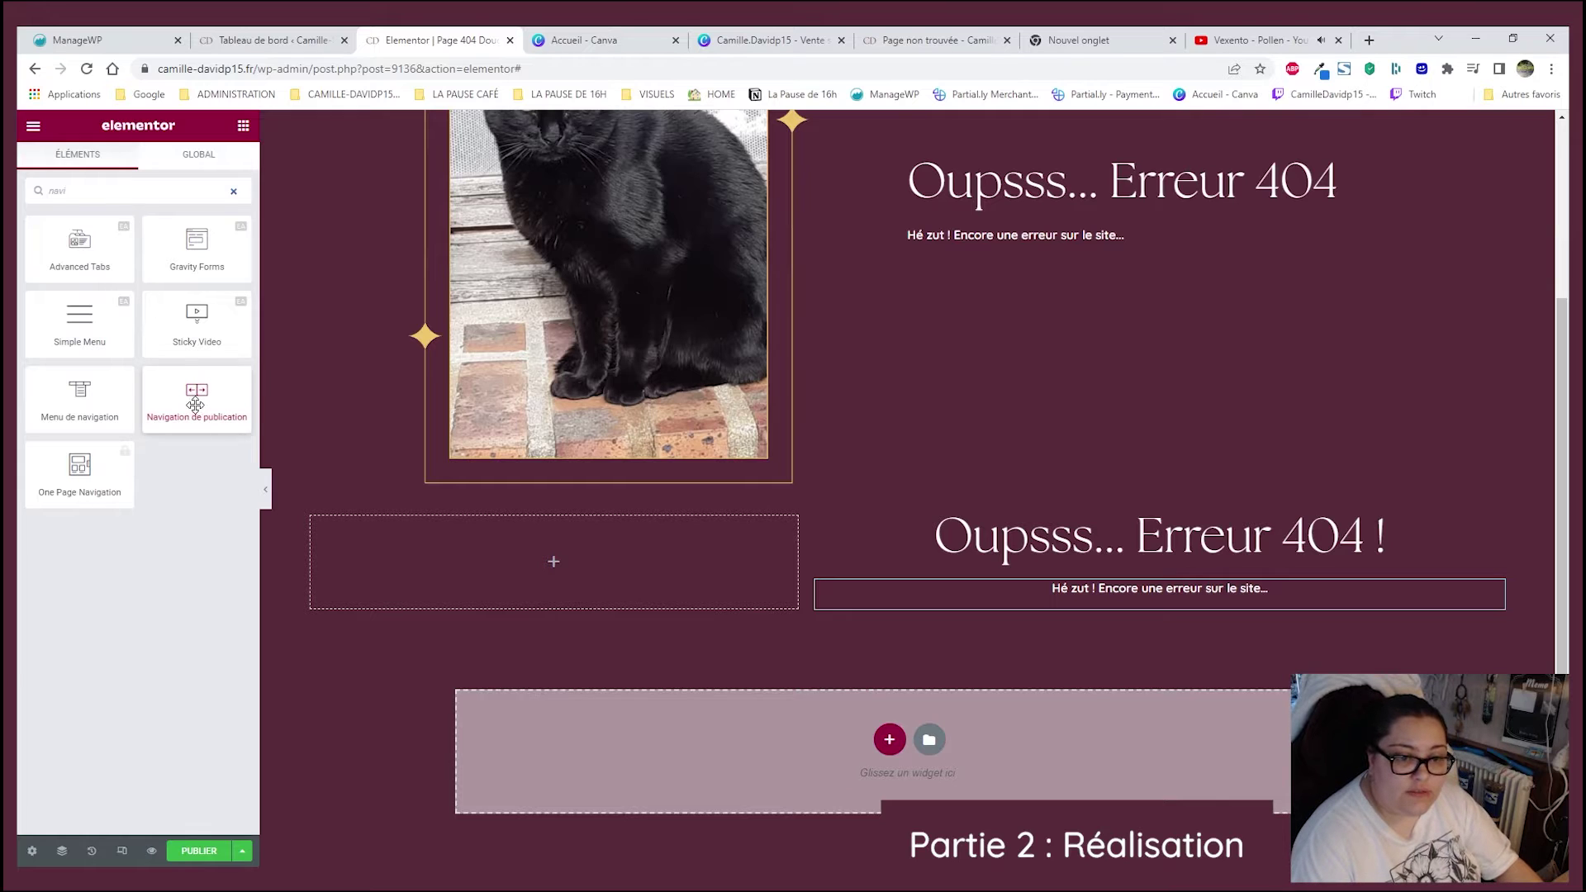
{"action": "left_click_drag", "start_coordinate": [100, 404], "coordinate": [1127, 608]}
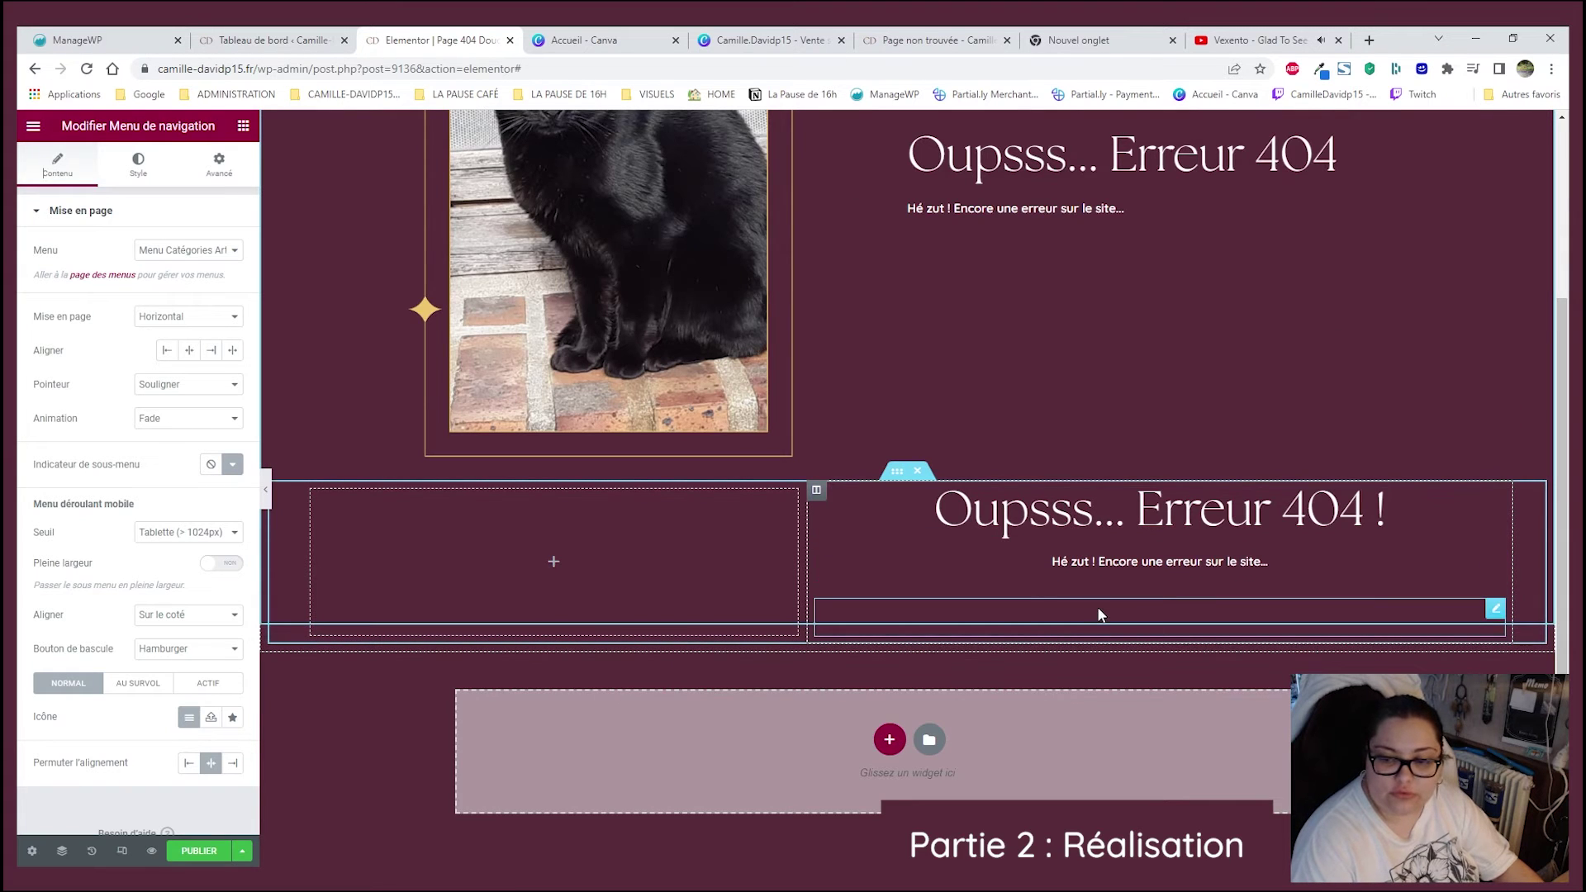
- Switch to the site's existing not-found page and open its Page 404 (Modèle) template in Elementor
{"action": "left_click", "coordinate": [137, 165]}
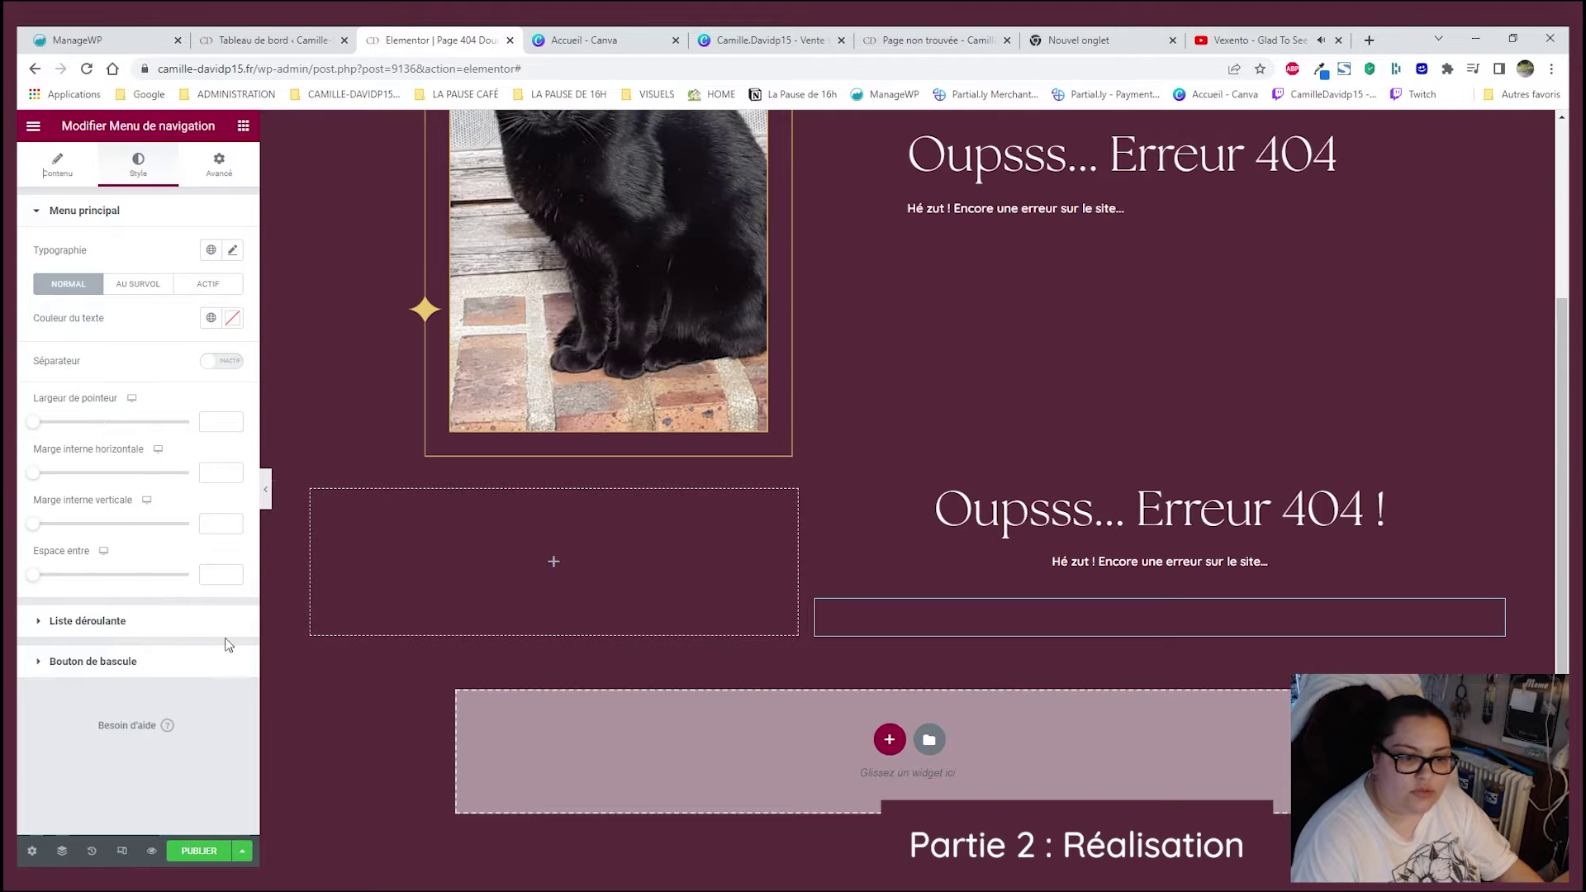
{"action": "key", "text": "ctrl+6"}
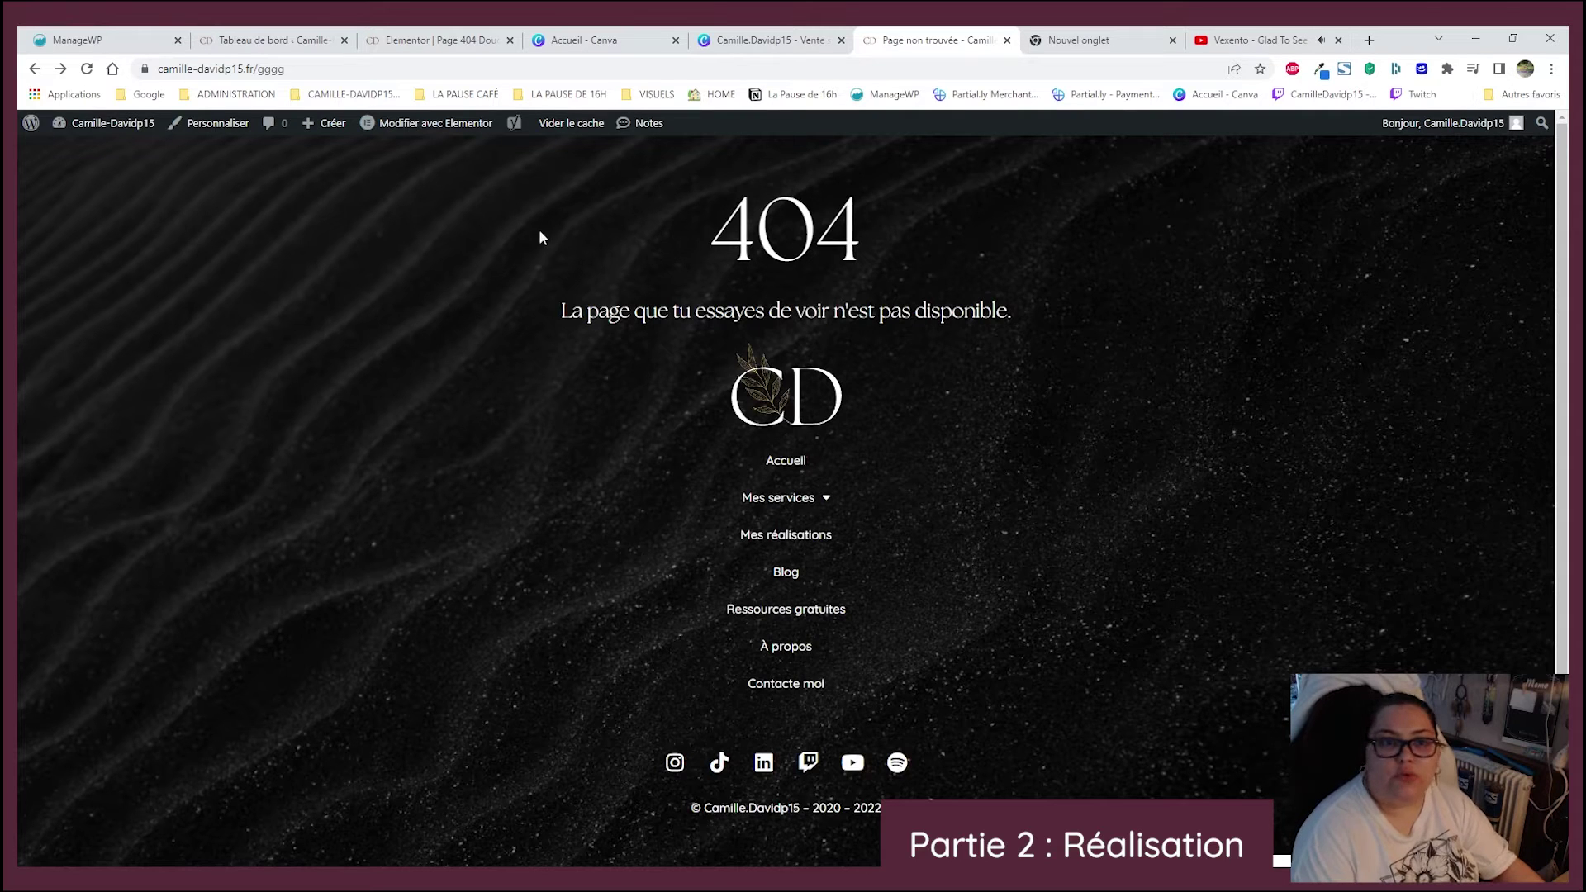
{"action": "mouse_move", "coordinate": [433, 122]}
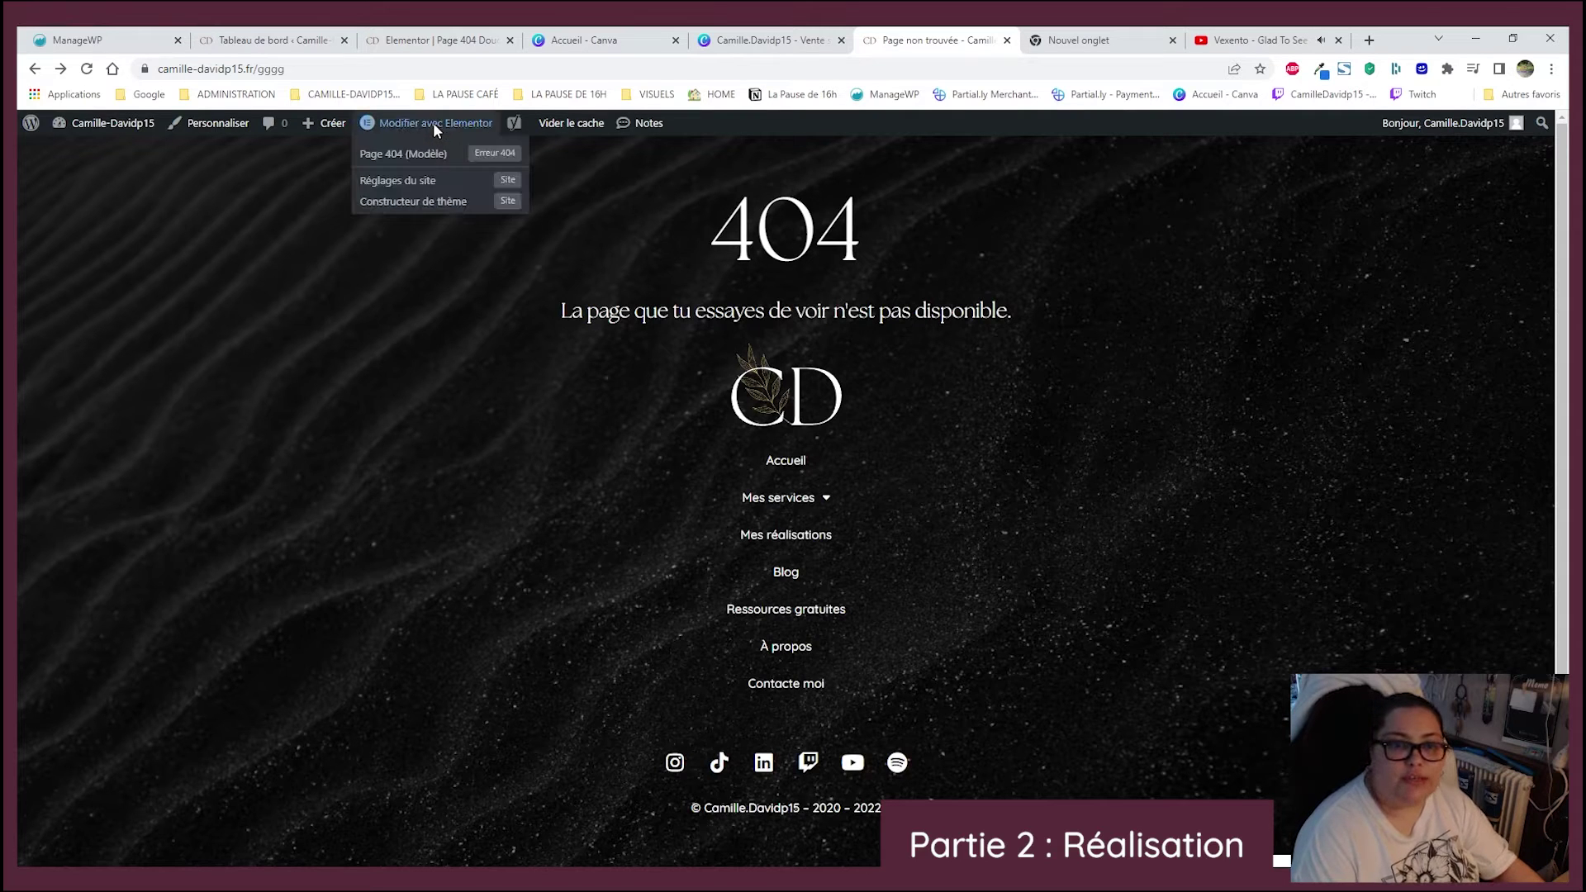
{"action": "left_click", "coordinate": [93, 75]}
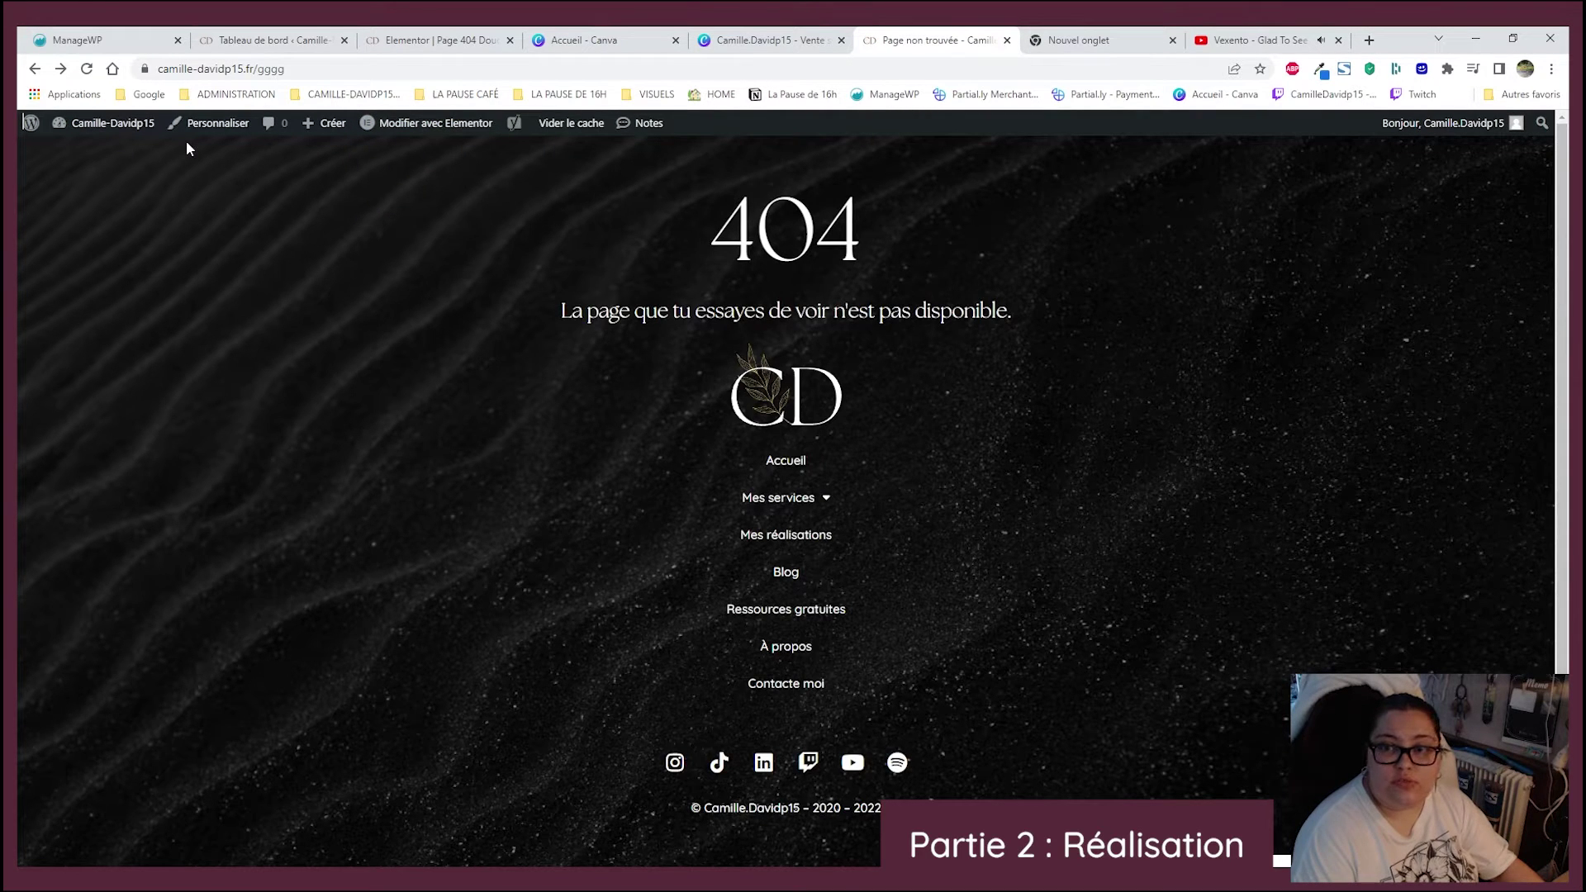
{"action": "mouse_move", "coordinate": [408, 123]}
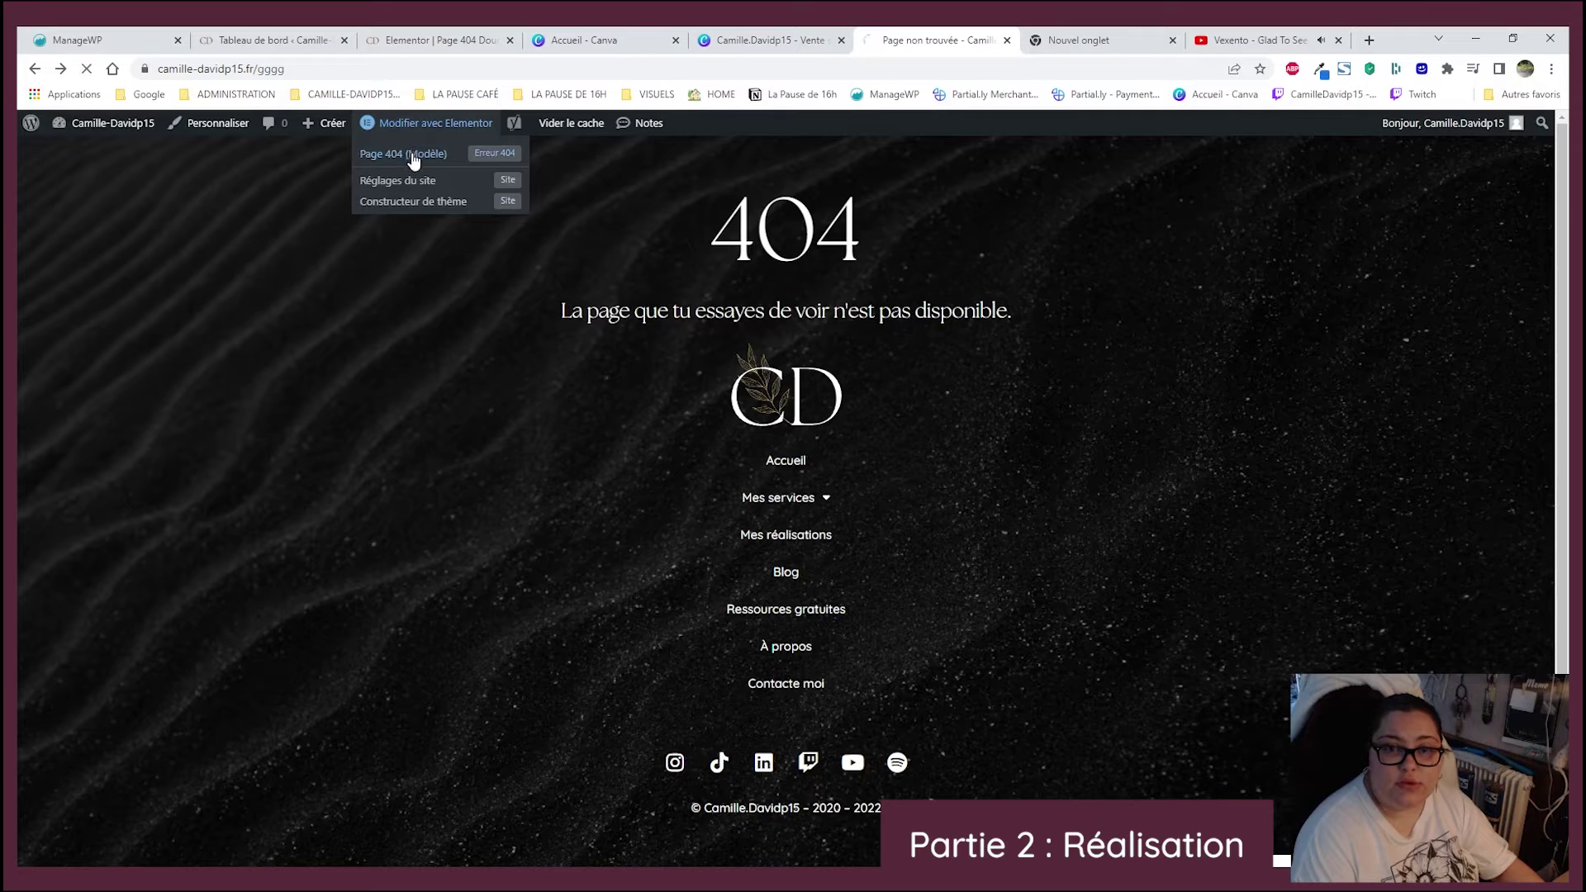
{"action": "left_click", "coordinate": [414, 161]}
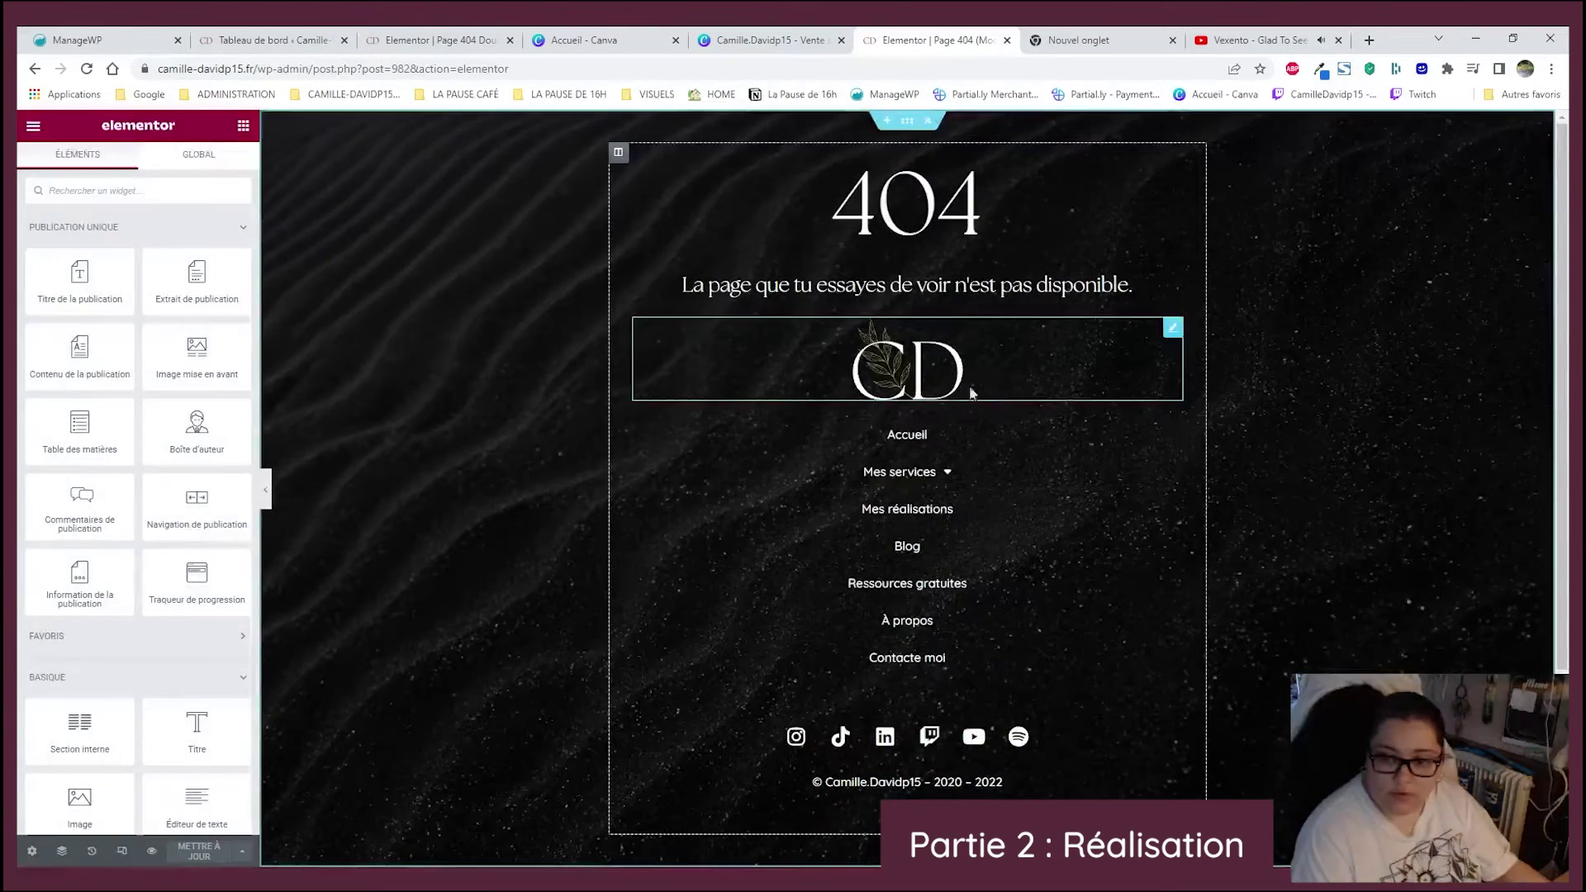
- Copy the navigation menu from the existing 404 template and paste its style onto the new page's navigation menu
{"action": "mouse_move", "coordinate": [899, 472]}
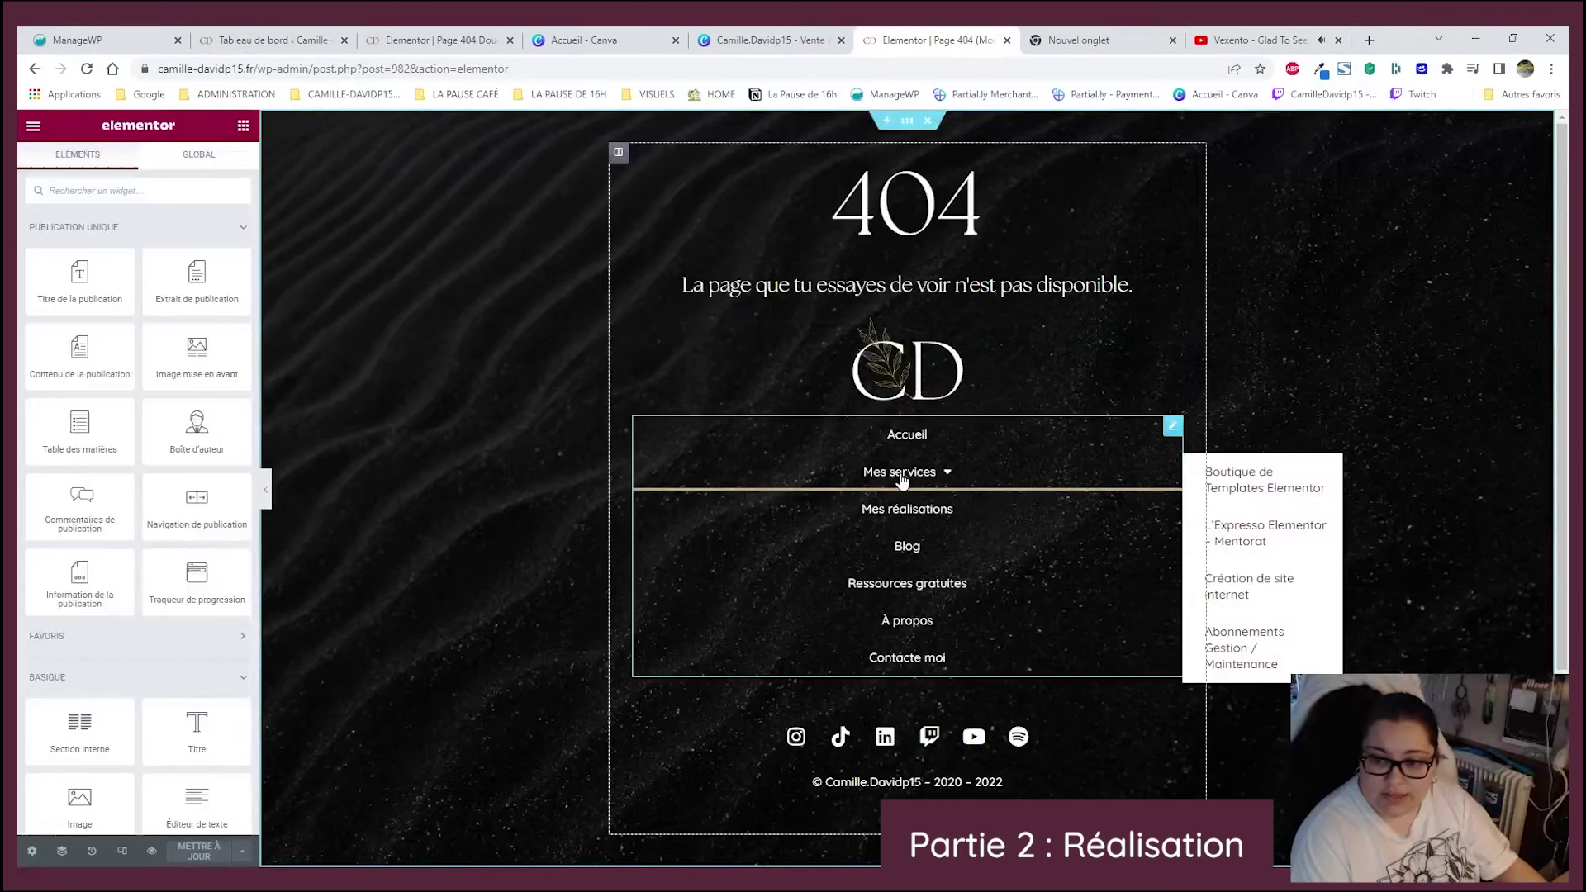
{"action": "right_click", "coordinate": [857, 467]}
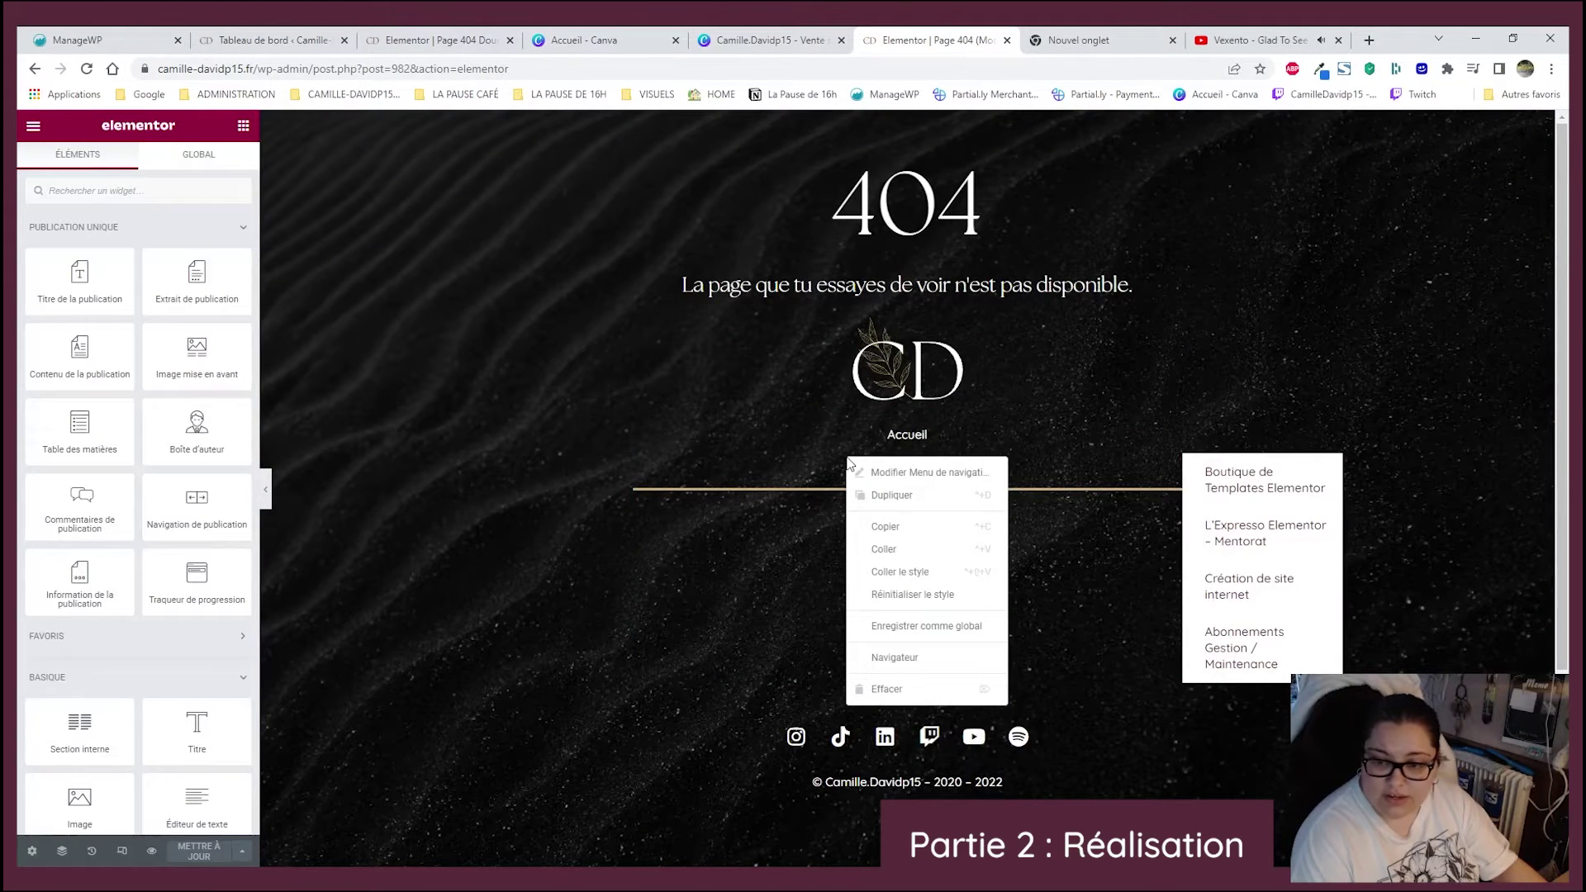
{"action": "left_click", "coordinate": [932, 527]}
{"action": "left_click", "coordinate": [426, 41]}
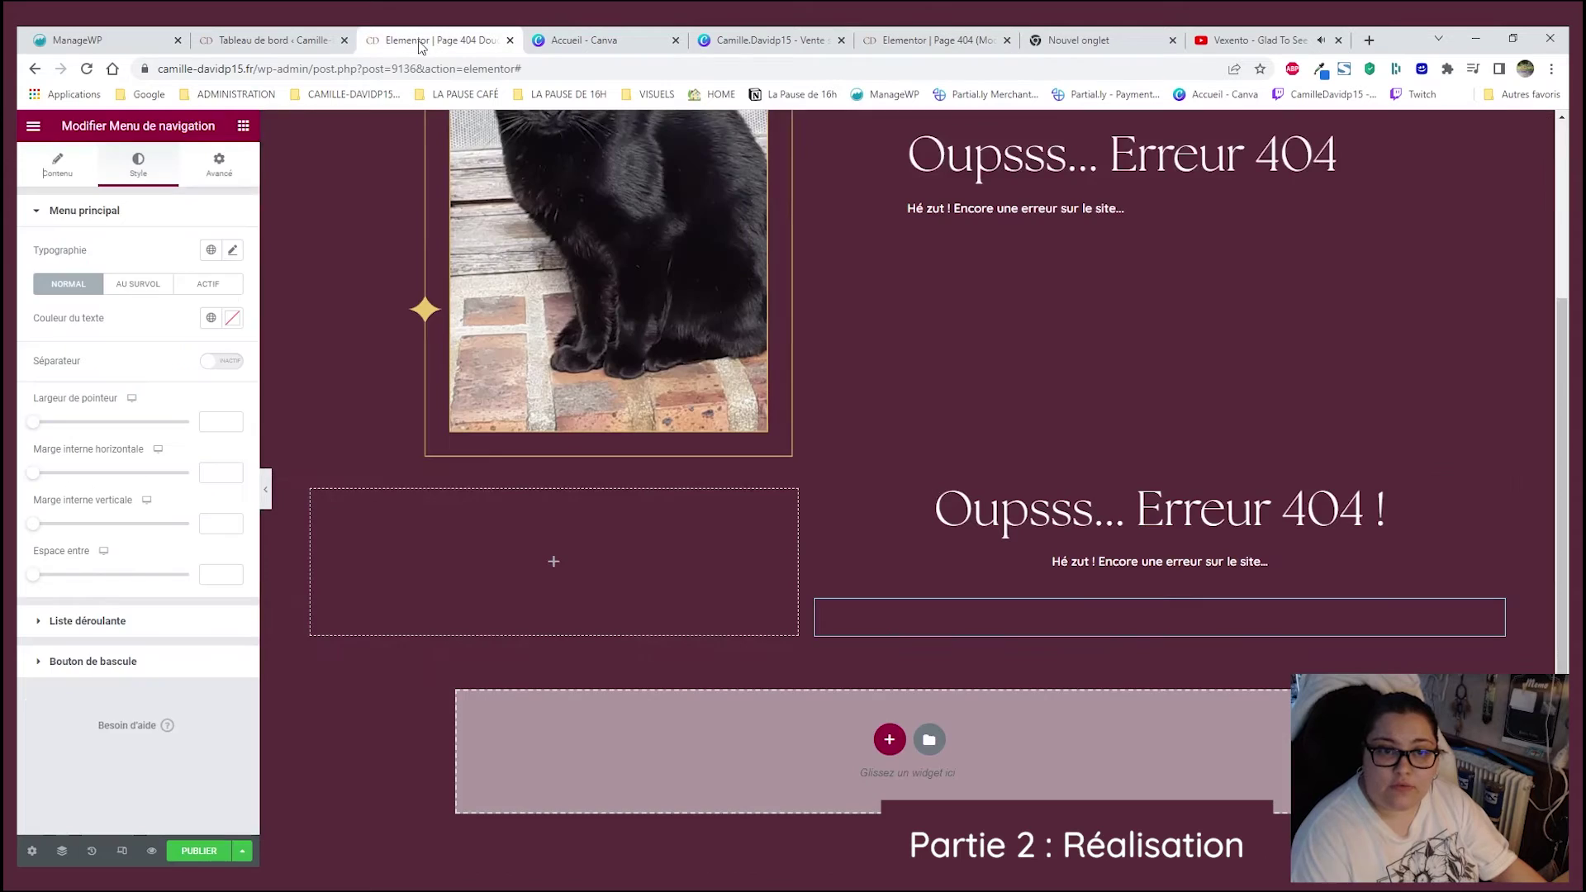
{"action": "right_click", "coordinate": [1038, 610]}
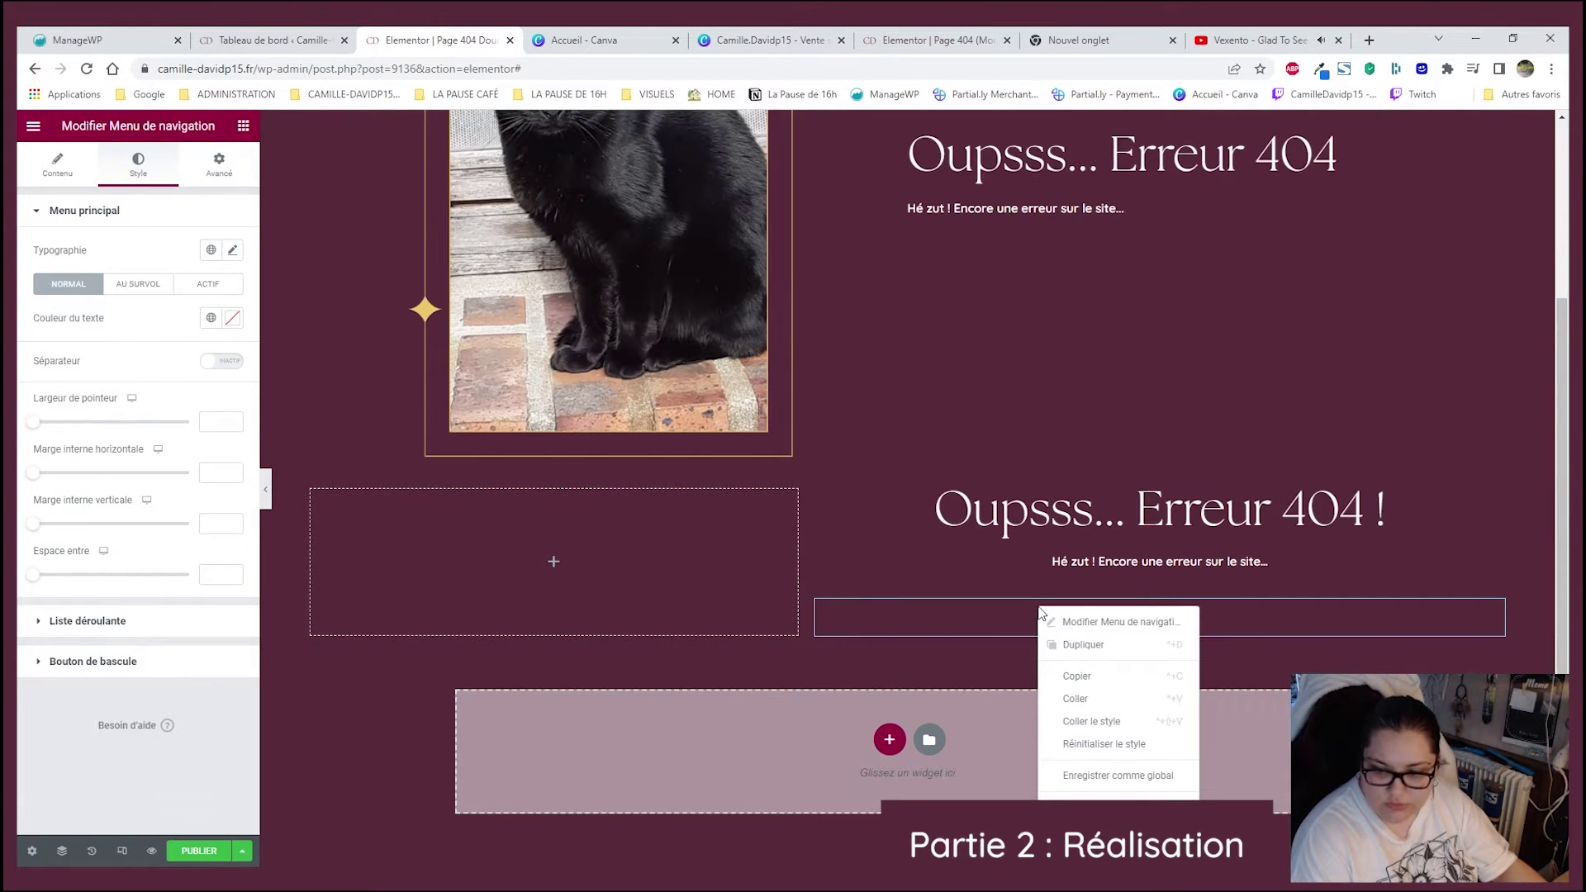
{"action": "left_click", "coordinate": [1105, 723]}
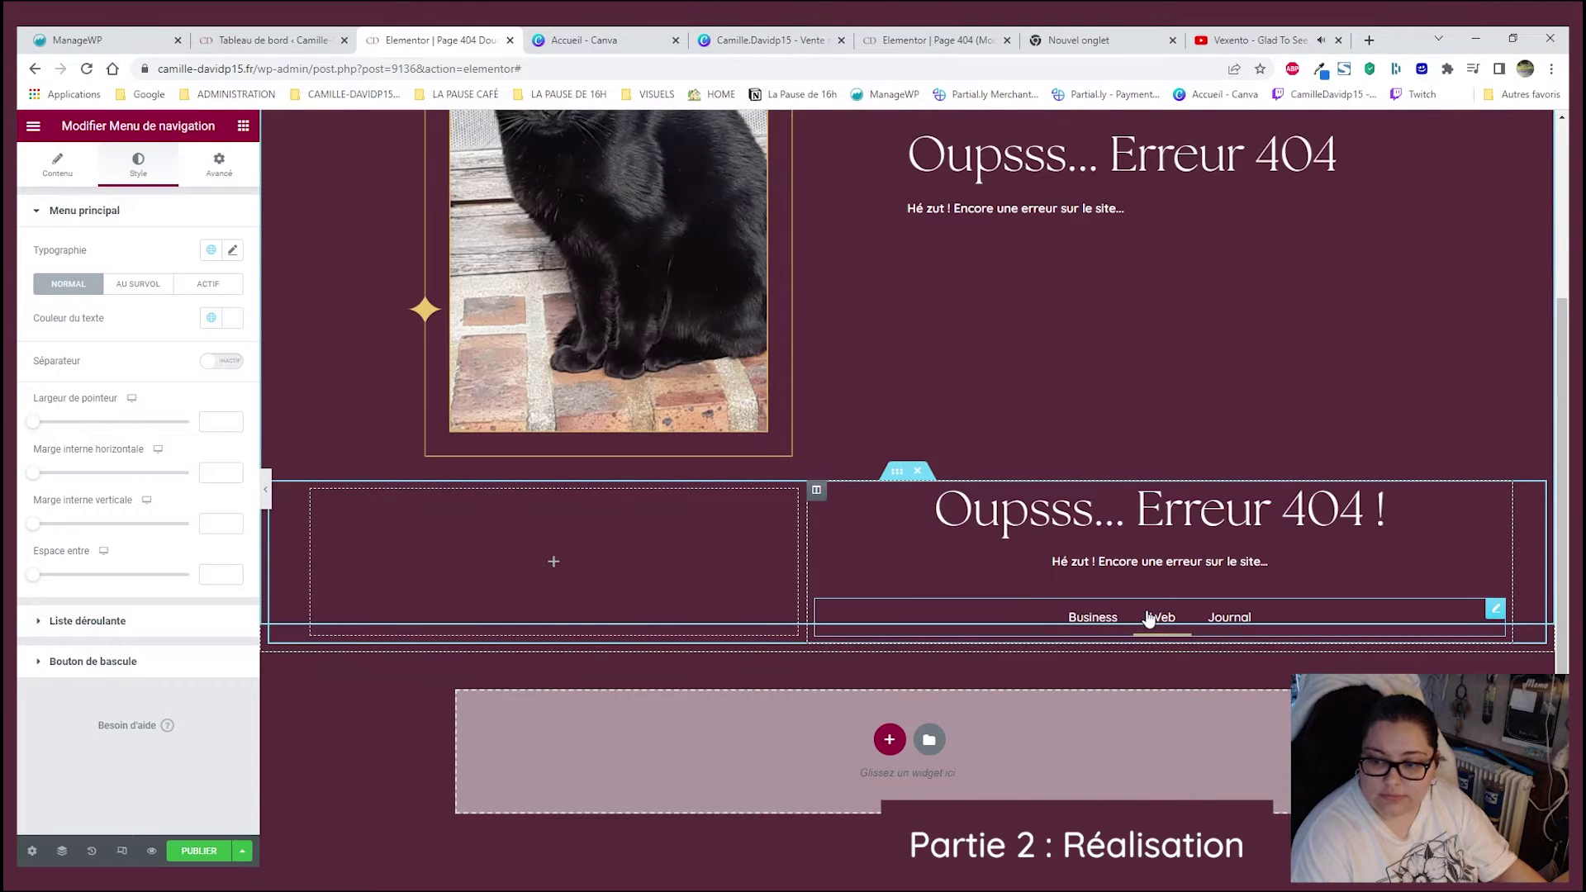
- Try Menu principal as the navigation widget's menu, and choose the "Menu Haut + Princip…" menu instead
{"action": "left_click", "coordinate": [71, 163]}
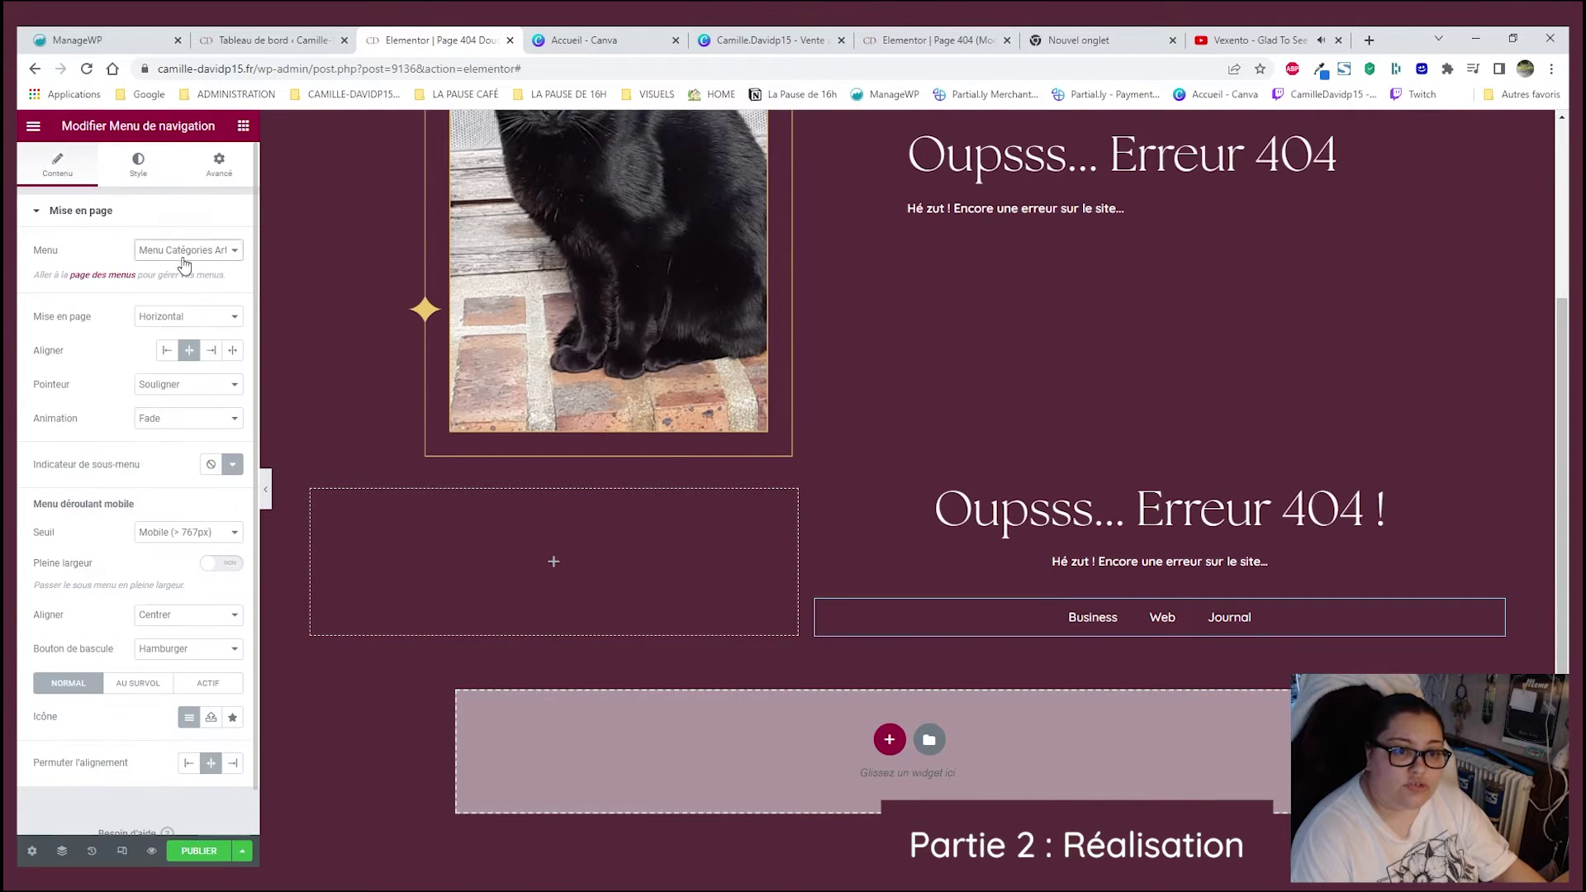
{"action": "left_click", "coordinate": [196, 325]}
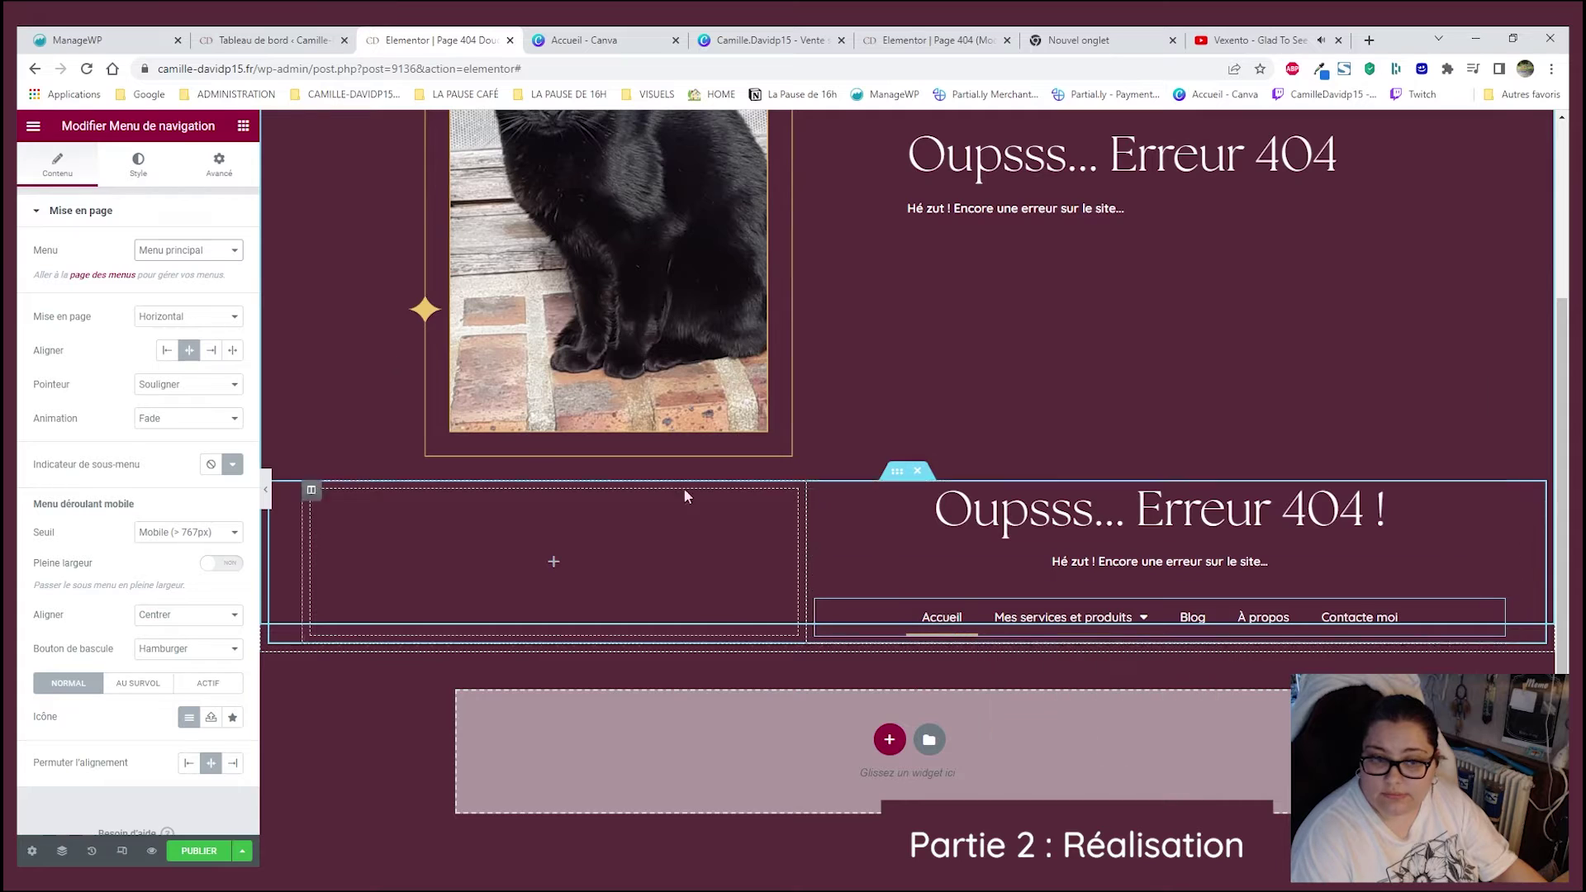
{"action": "left_click", "coordinate": [173, 310]}
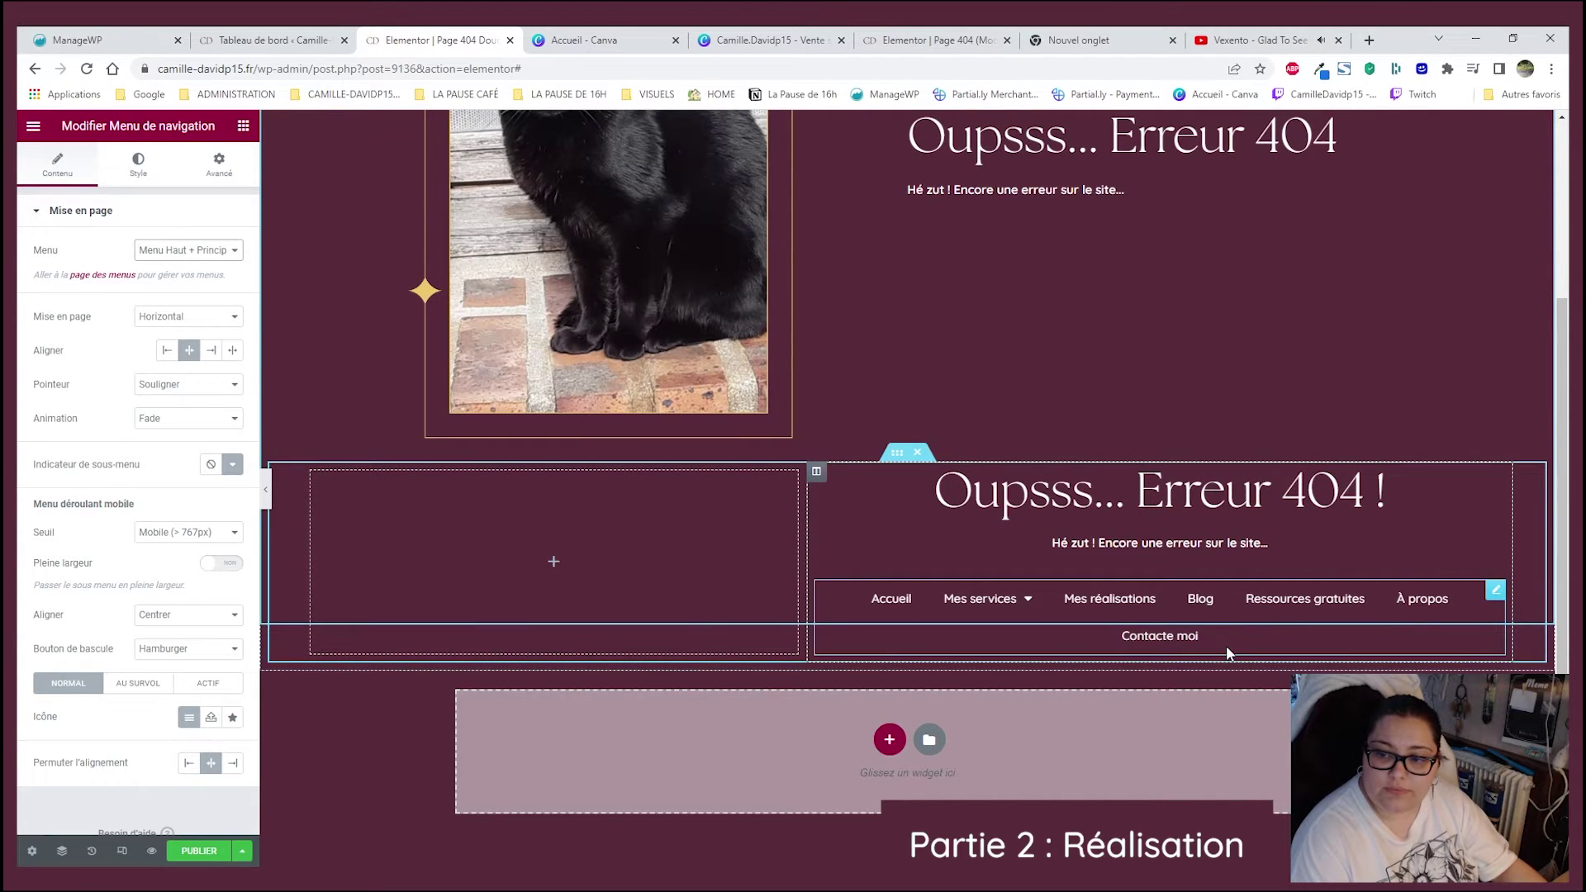
- Compare with the menu in the existing 404 template and set the new navigation menu's layout to Vertical
{"action": "left_click", "coordinate": [932, 39]}
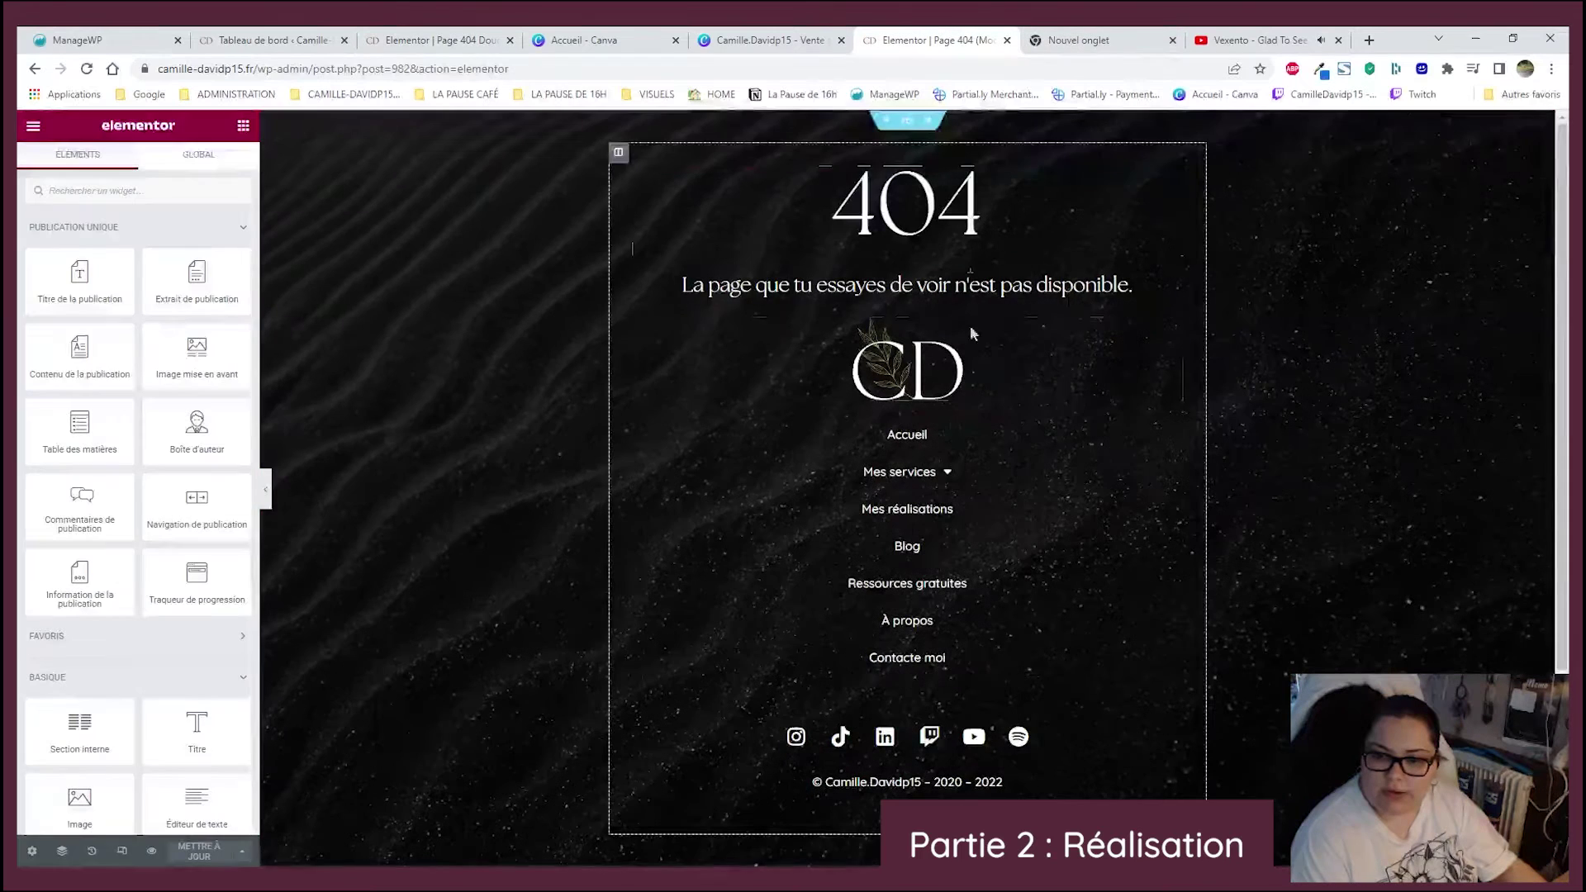
{"action": "left_click", "coordinate": [421, 39]}
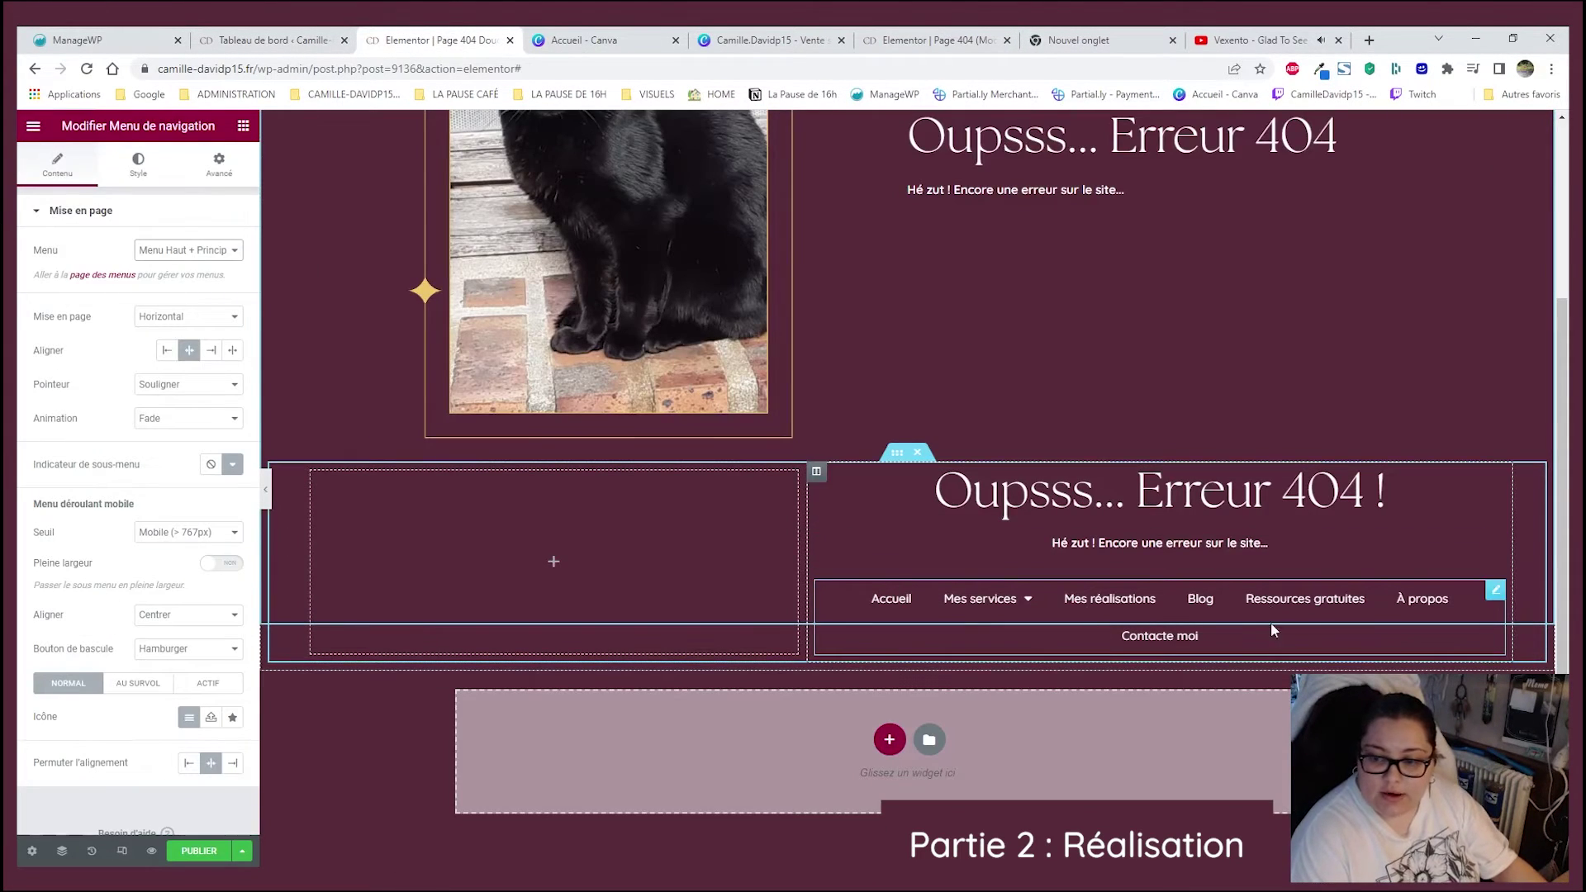
{"action": "left_click", "coordinate": [184, 316]}
{"action": "left_click", "coordinate": [170, 345]}
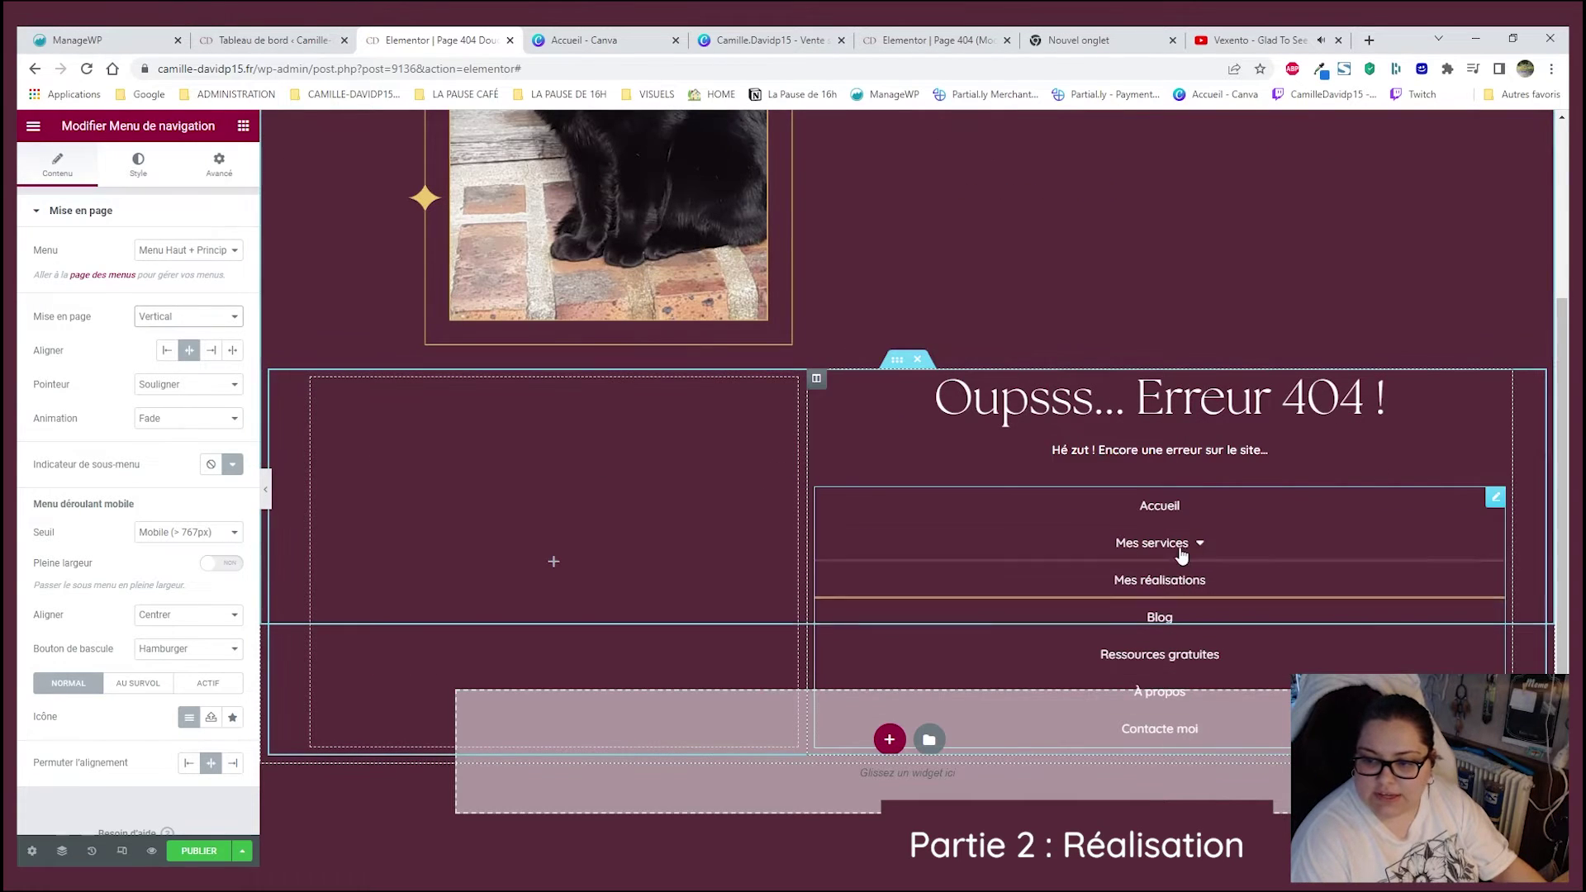
{"action": "mouse_move", "coordinate": [1183, 554]}
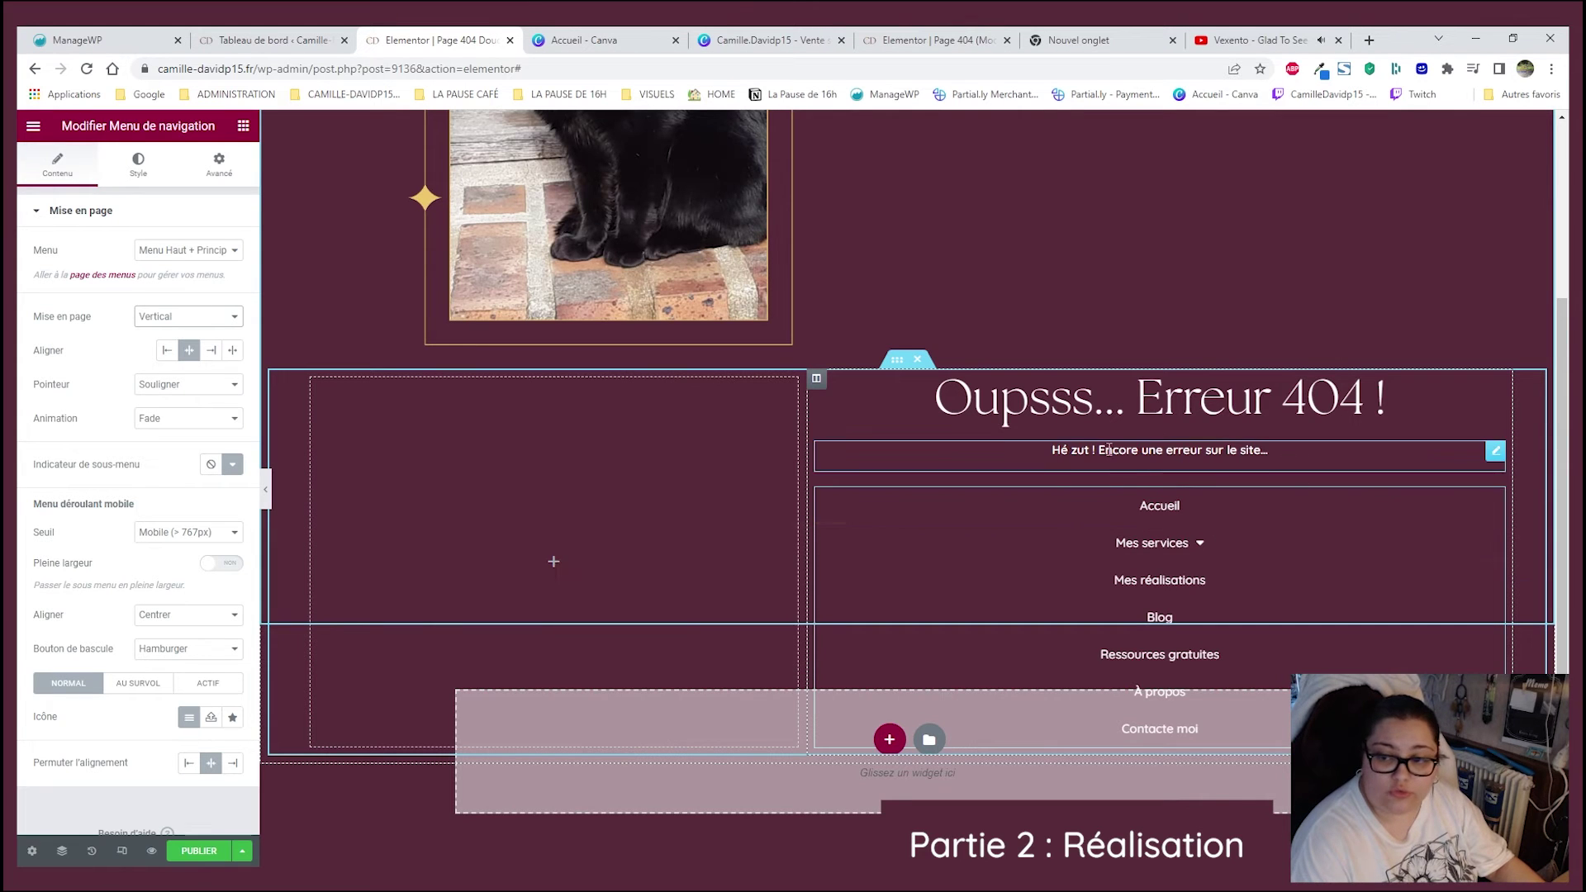
- Set the navigation widget's menu to Menu principal
{"action": "right_click", "coordinate": [1254, 518]}
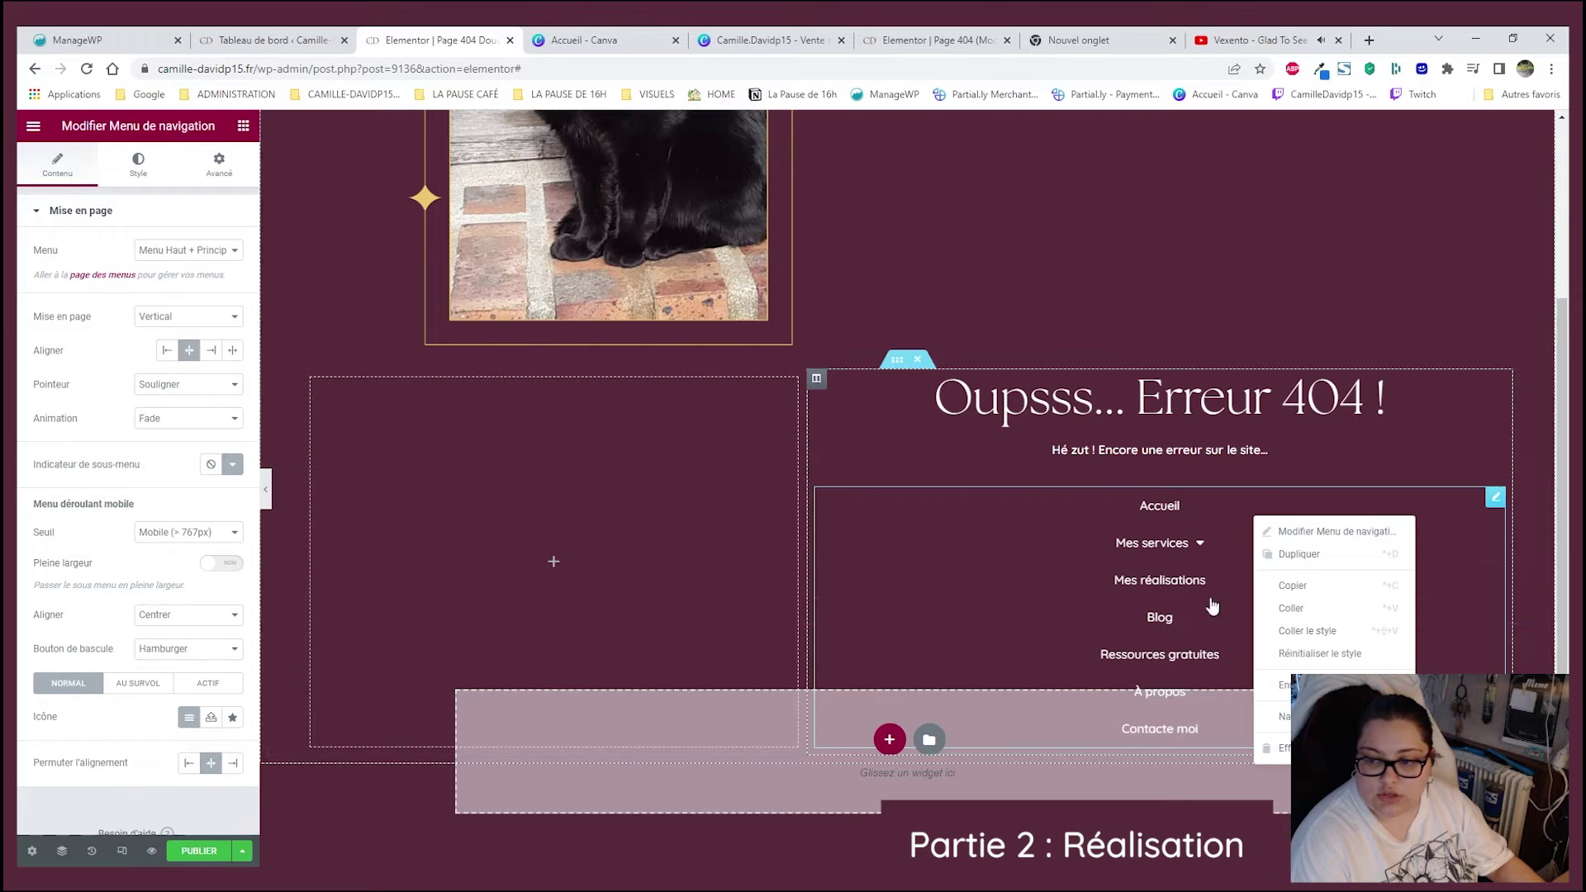
{"action": "left_click", "coordinate": [185, 259]}
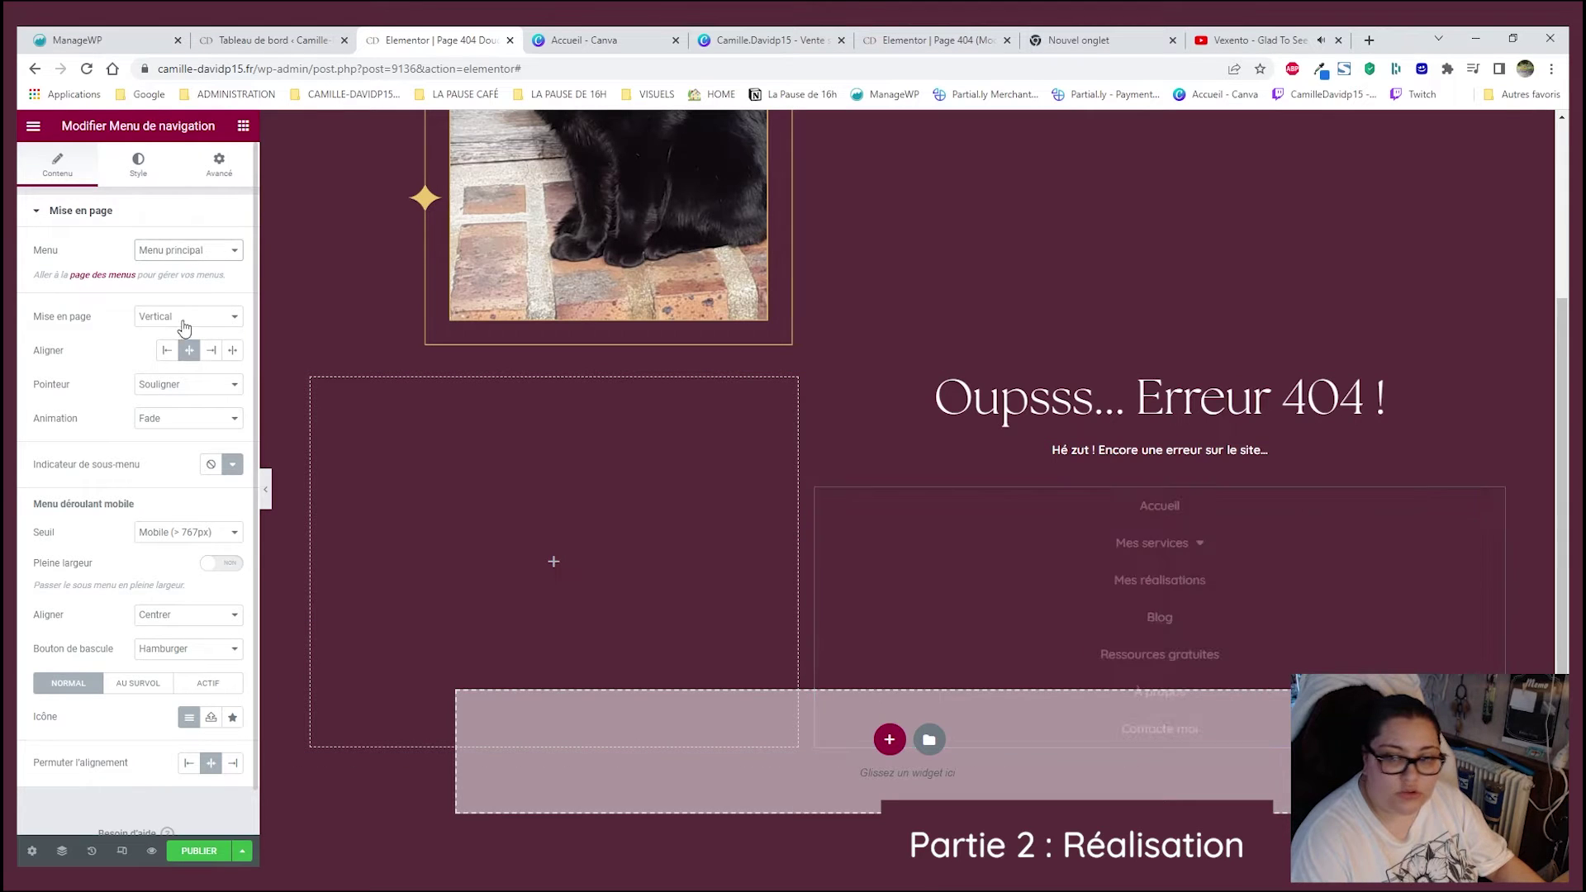
{"action": "left_click", "coordinate": [186, 326]}
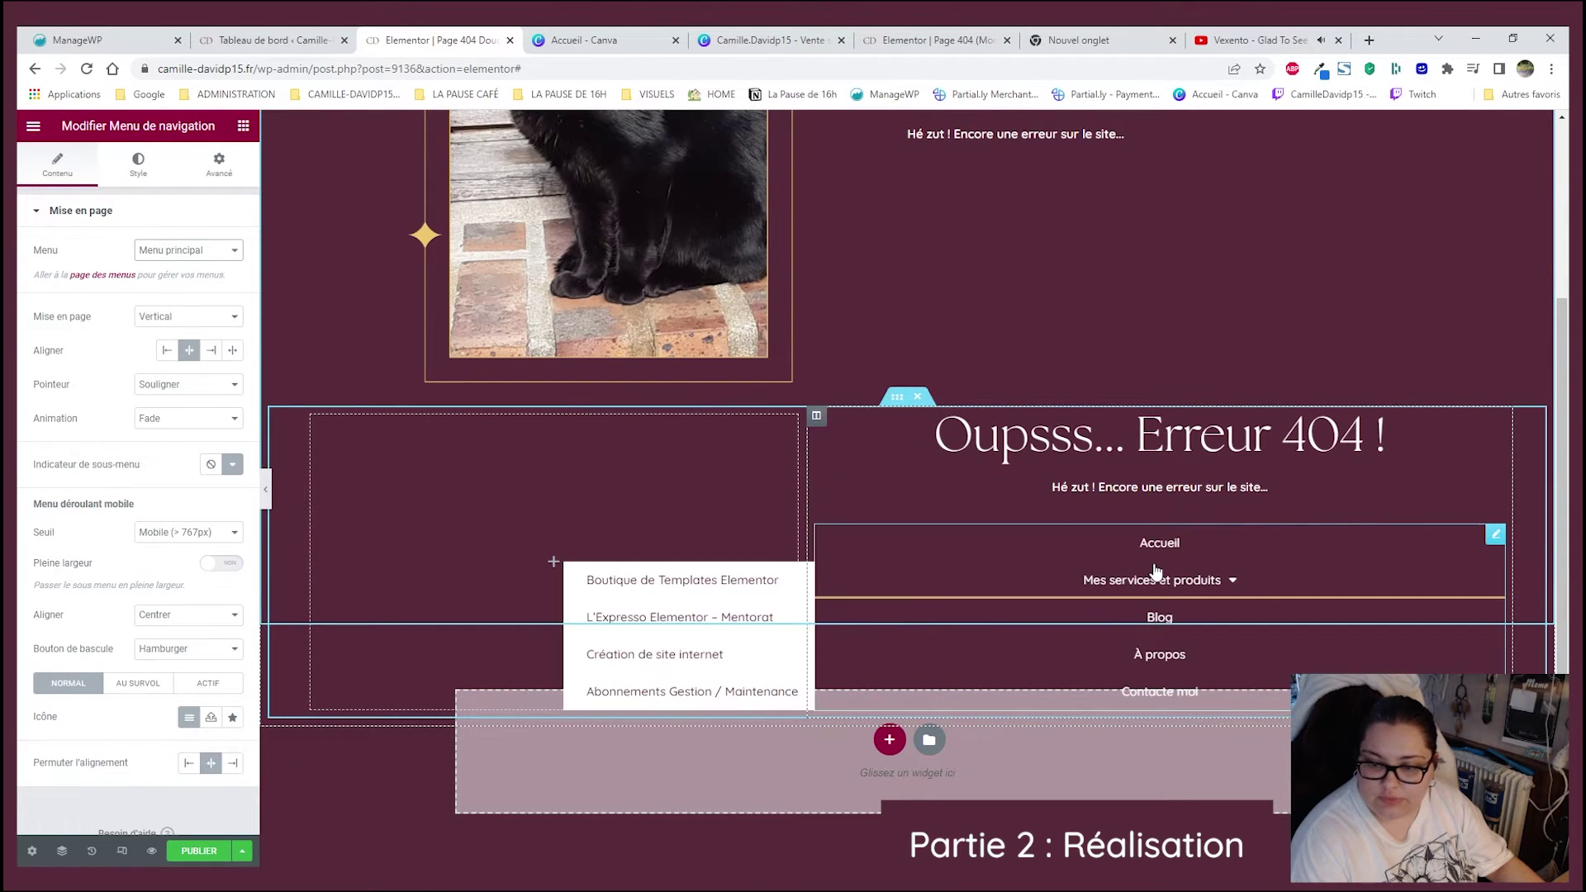
- Add an Image widget to the empty column of the lower inner section and open its media chooser
{"action": "left_click", "coordinate": [241, 130]}
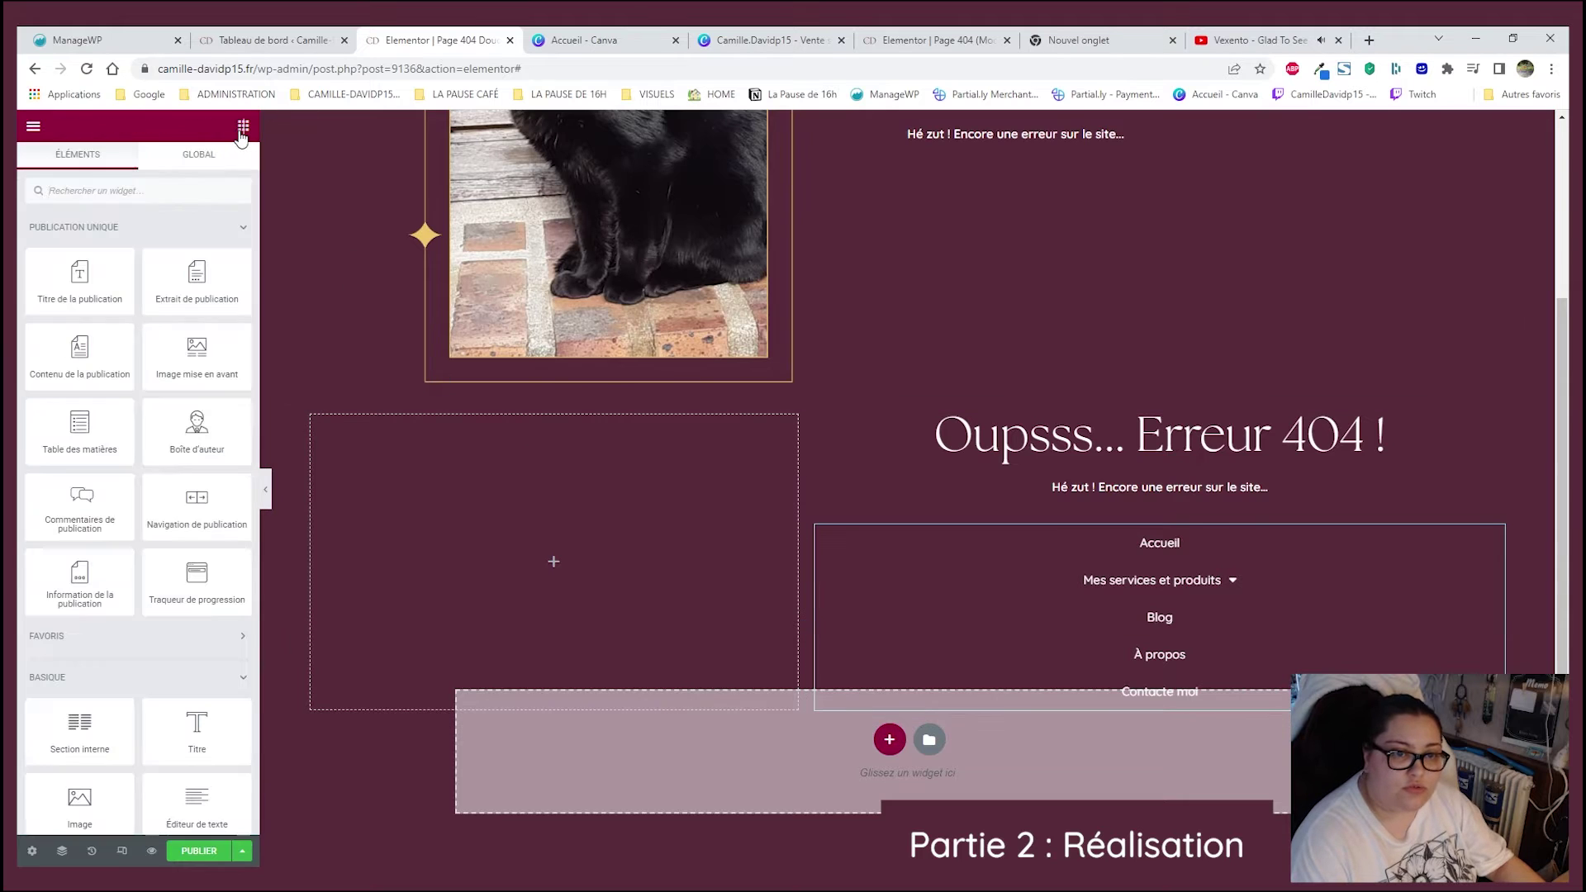
{"action": "scroll", "coordinate": [55, 653], "scroll_direction": "down", "scroll_amount": 5}
{"action": "left_click_drag", "start_coordinate": [55, 654], "coordinate": [512, 508]}
{"action": "left_click", "coordinate": [129, 271]}
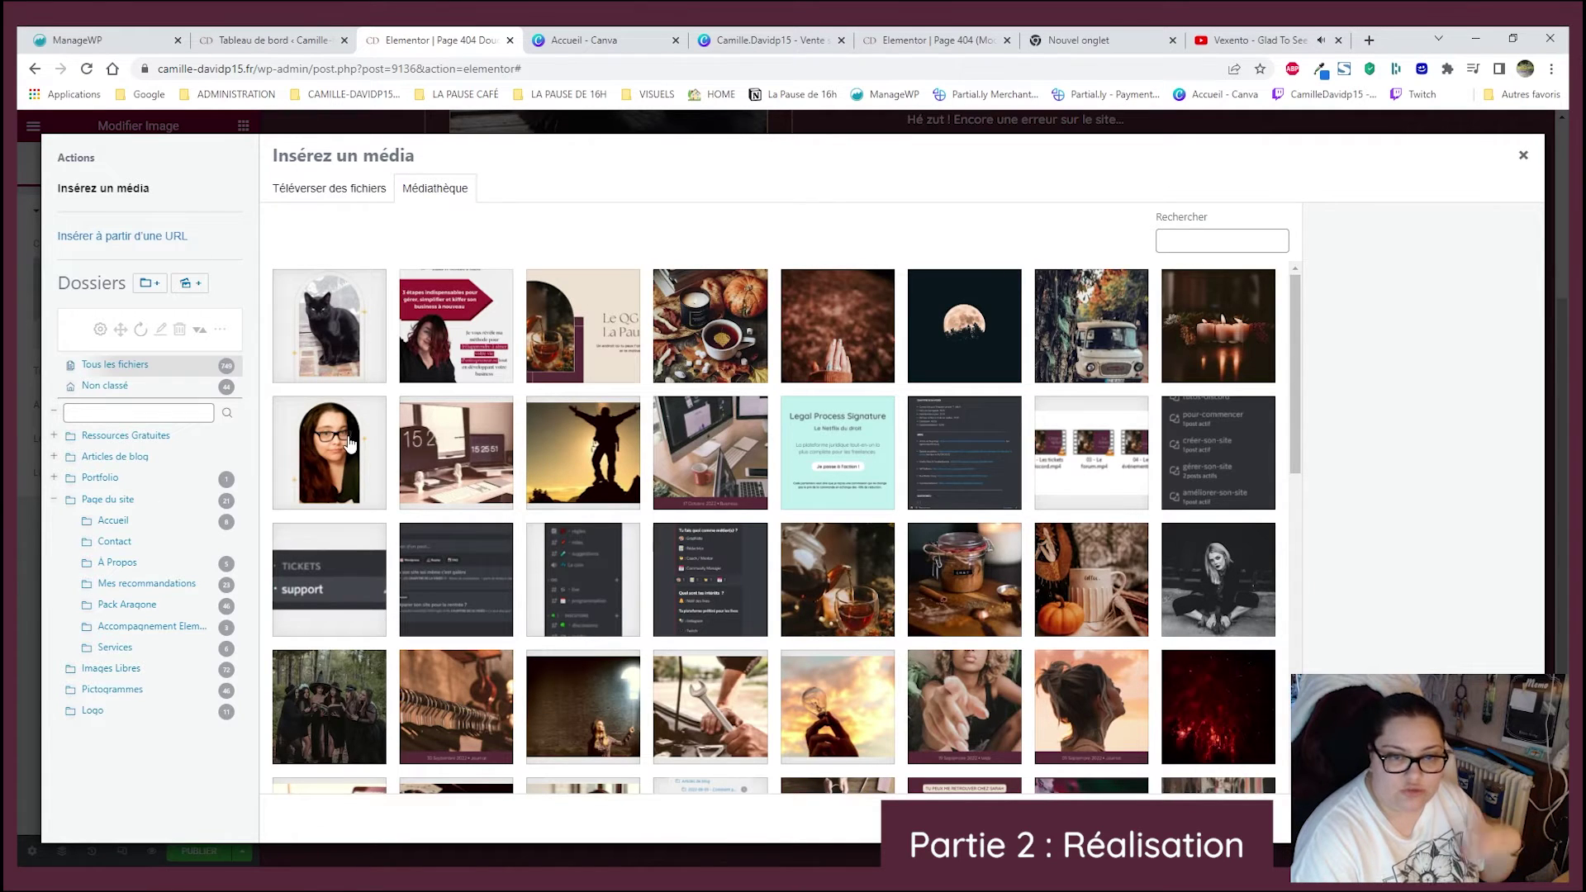
- Examine how the media library's folders are organised, including Template Petit Zen under Ressources Gratuites and the dated folders under Articles de blog
{"action": "left_click", "coordinate": [130, 444]}
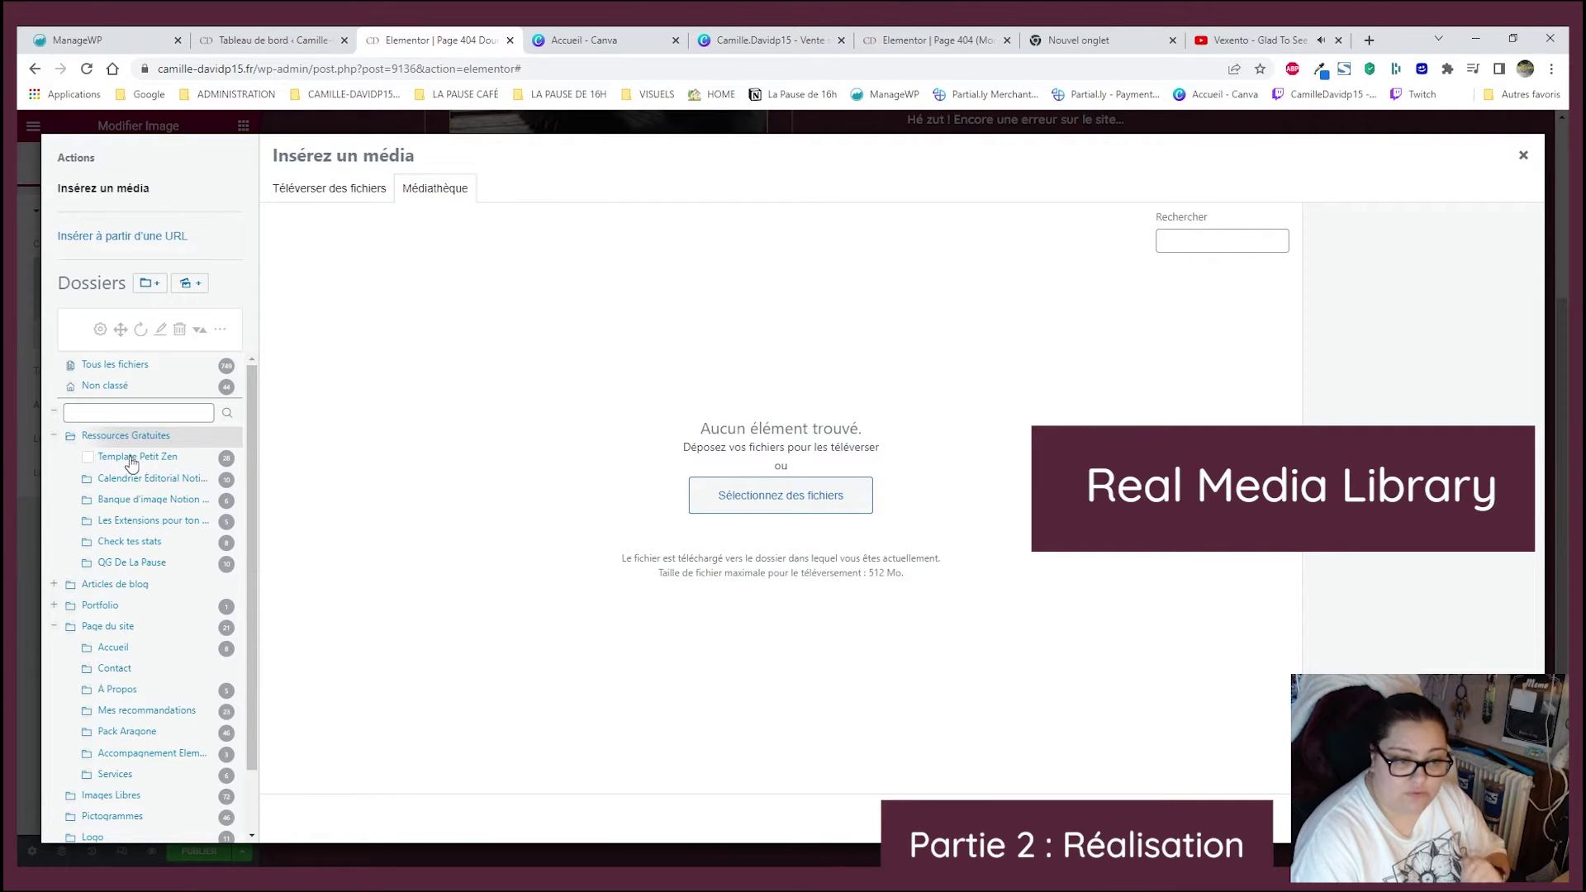
{"action": "left_click", "coordinate": [110, 468]}
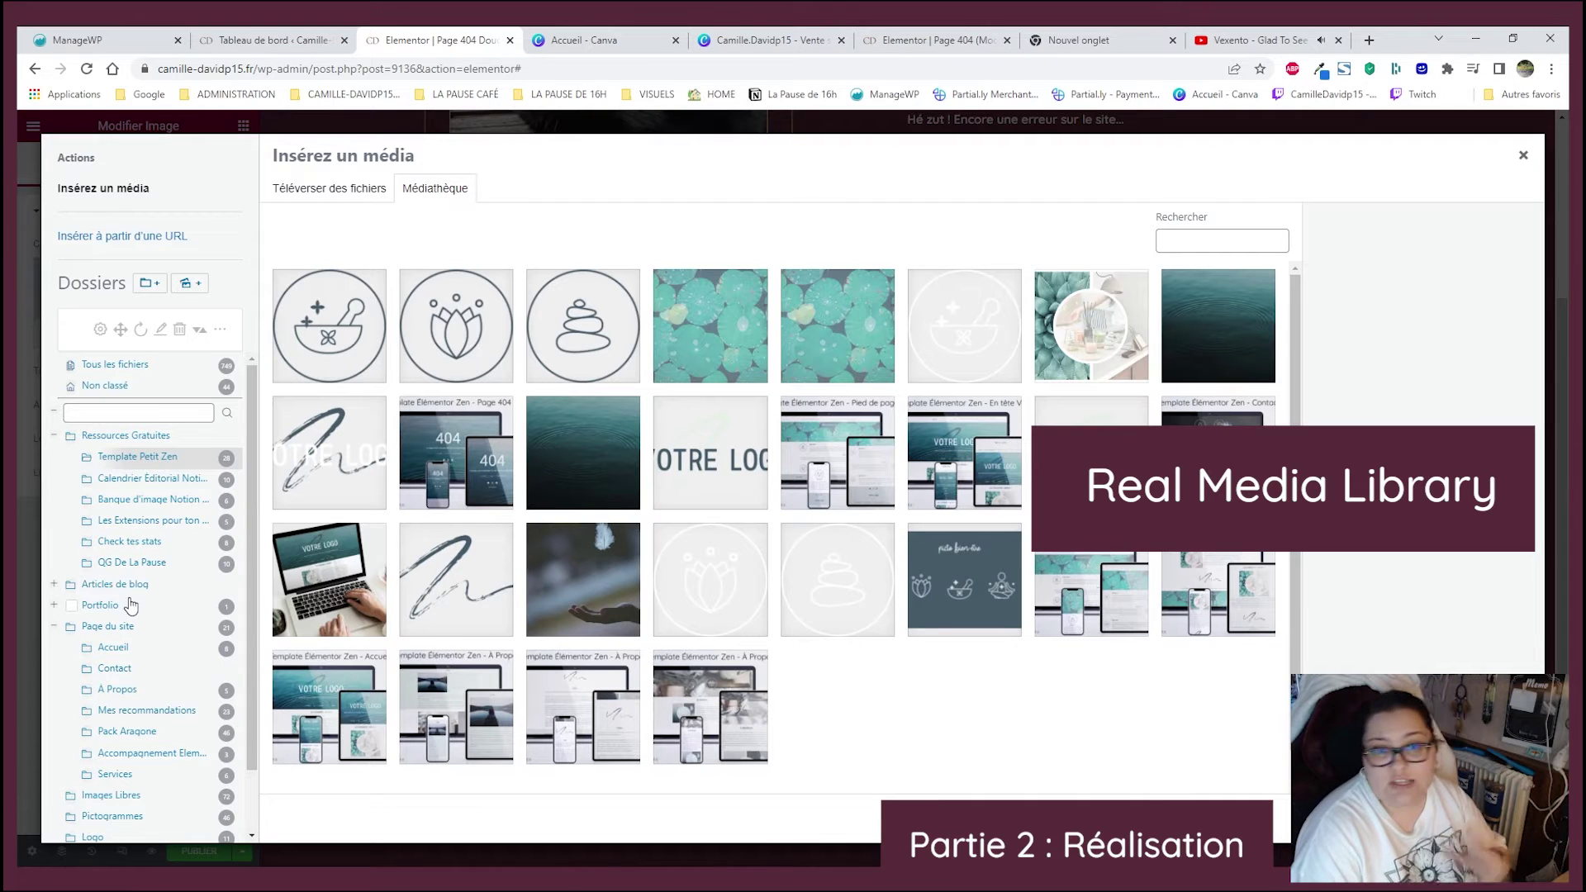
{"action": "left_click", "coordinate": [53, 436]}
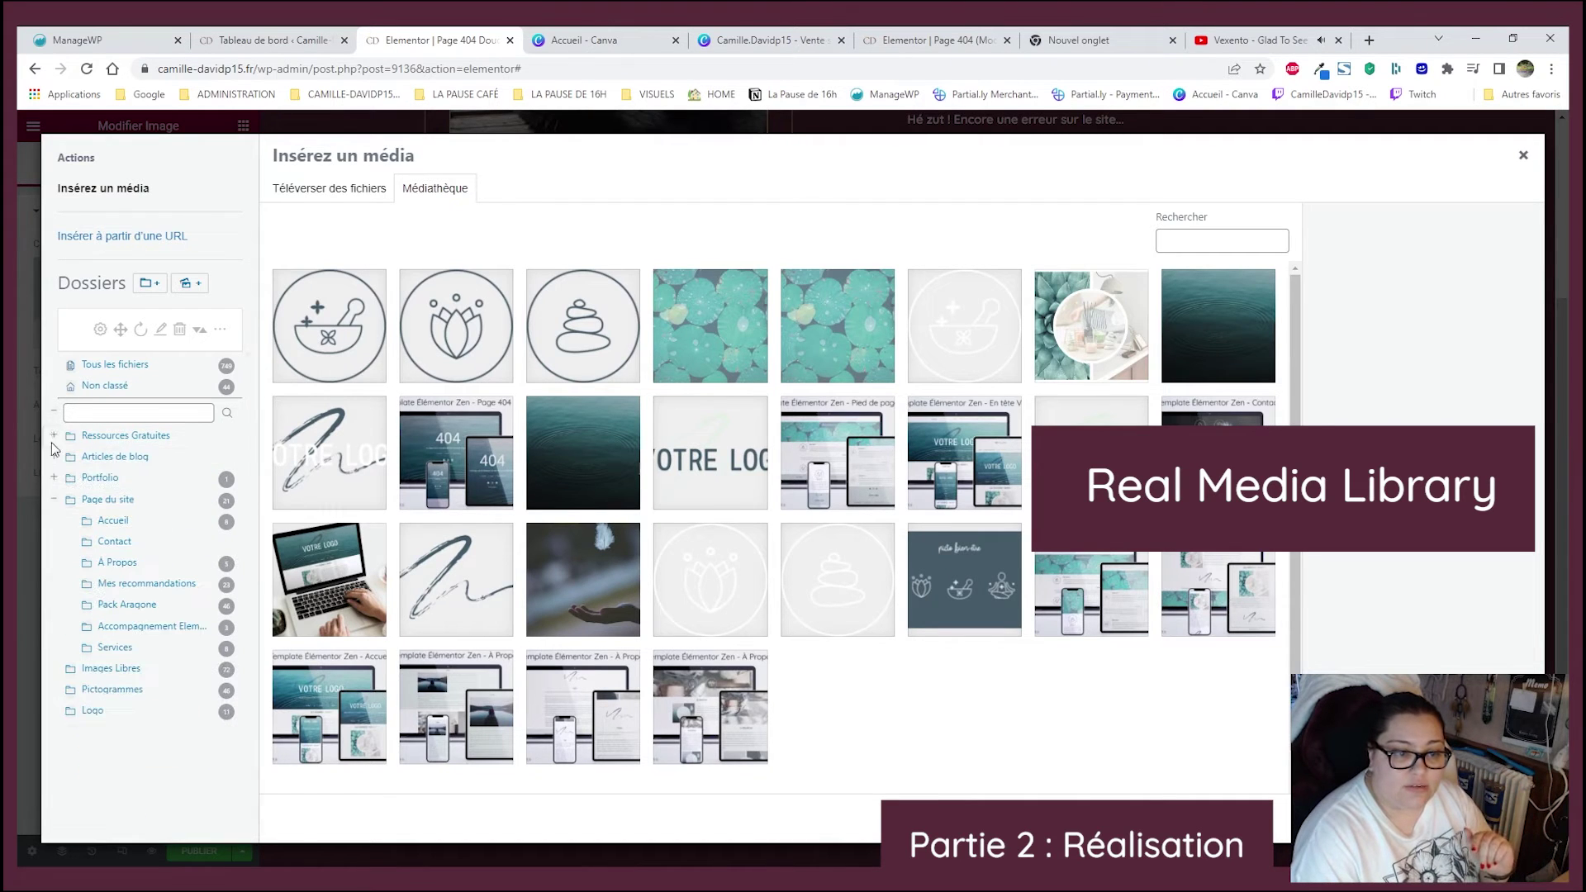
{"action": "left_click", "coordinate": [52, 458]}
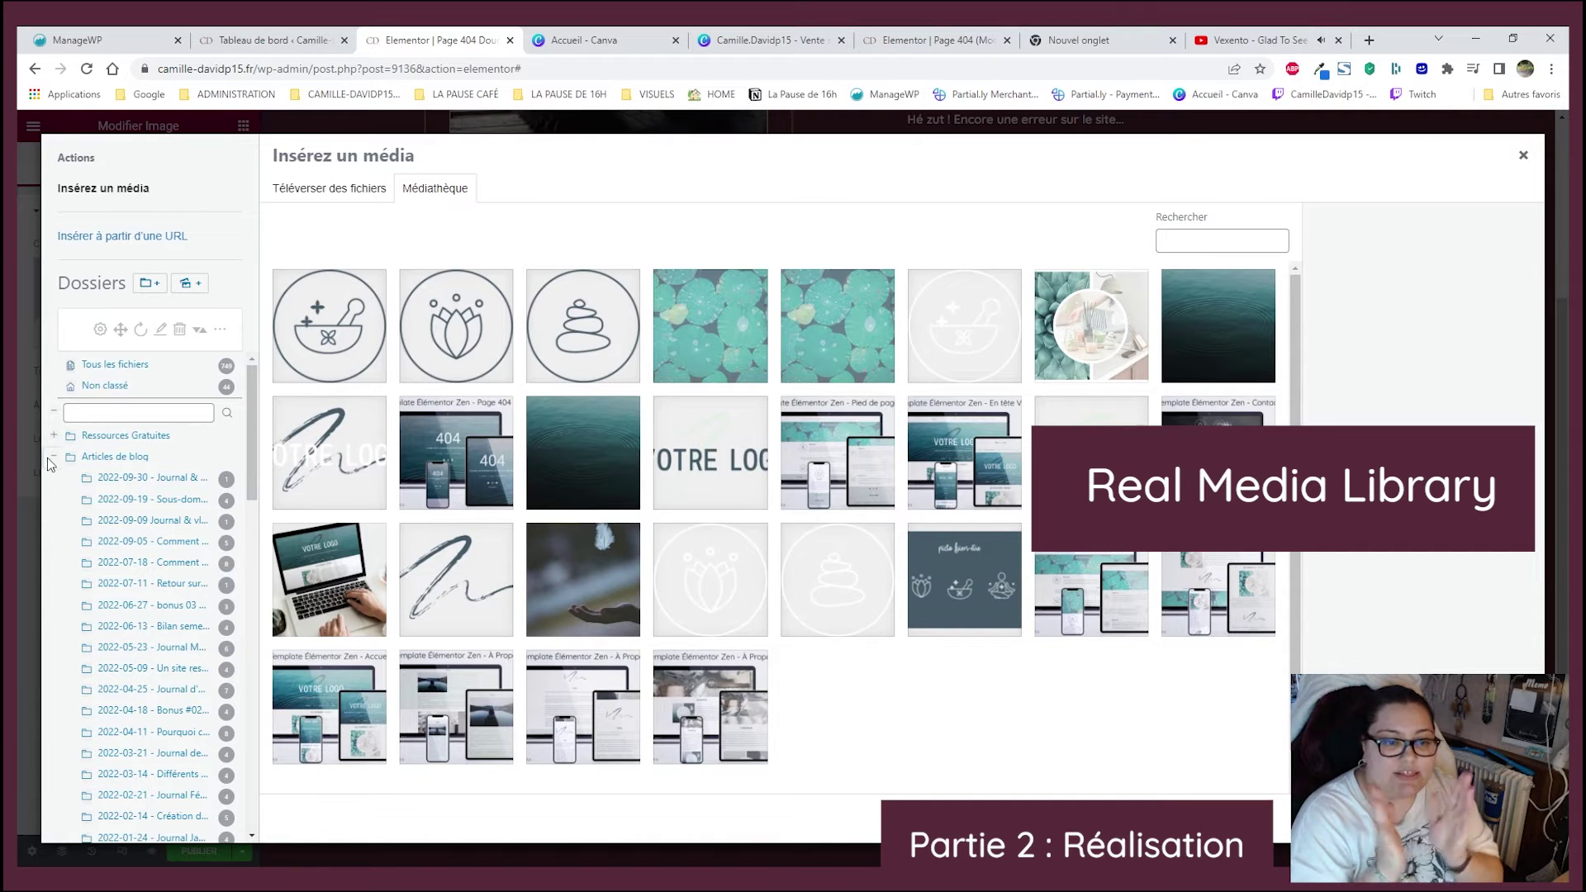
{"action": "scroll", "coordinate": [155, 518], "scroll_direction": "down", "scroll_amount": 4}
{"action": "scroll", "coordinate": [137, 476], "scroll_direction": "down", "scroll_amount": 5}
{"action": "scroll", "coordinate": [138, 421], "scroll_direction": "down", "scroll_amount": 3}
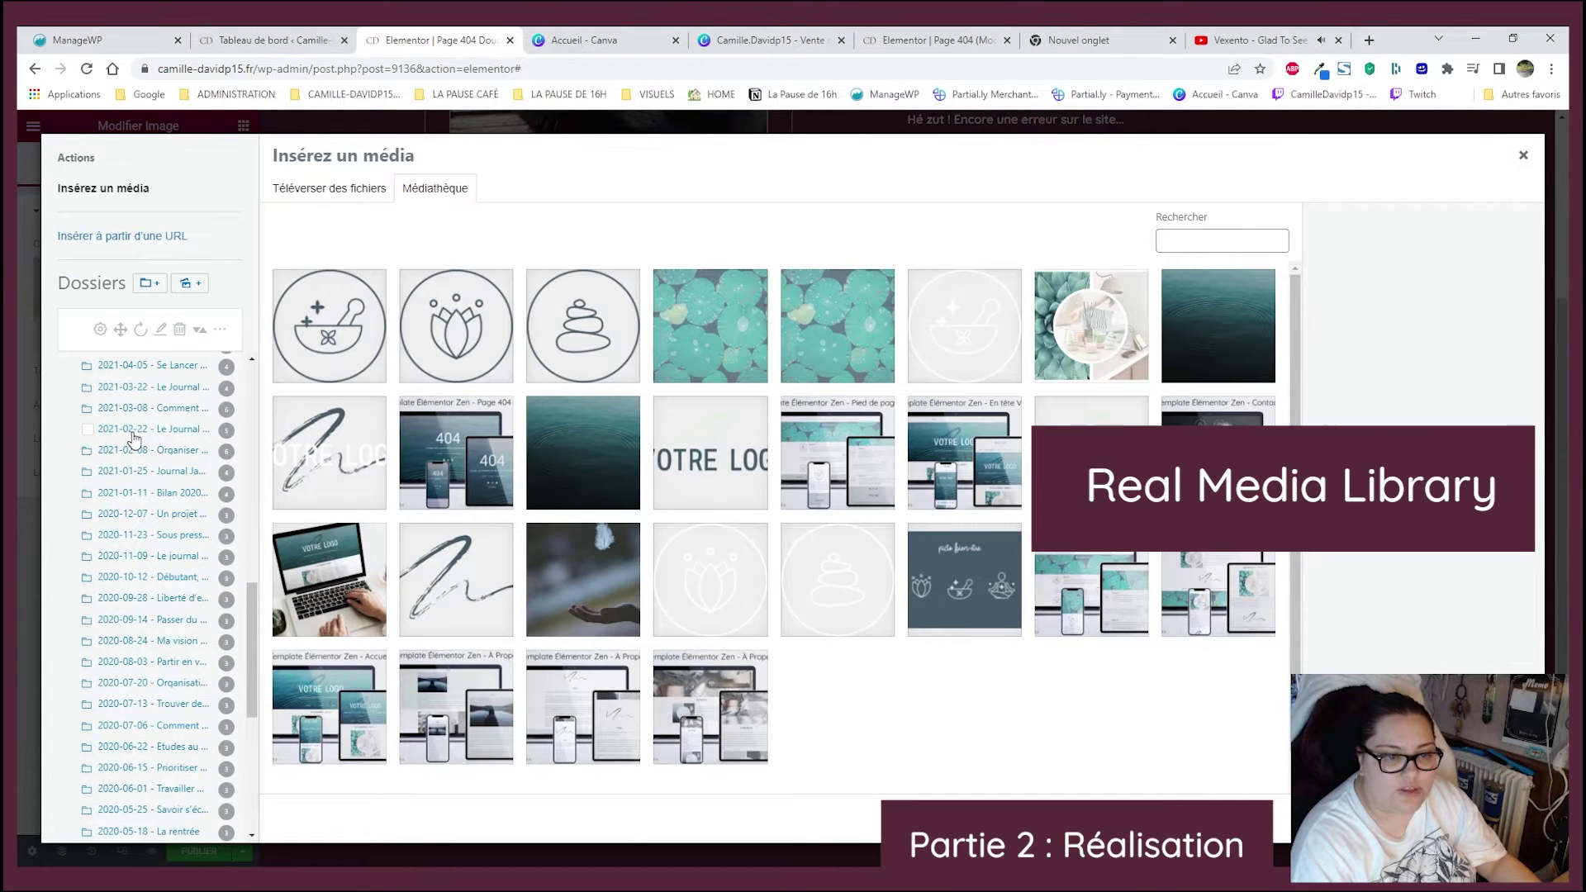
{"action": "left_click", "coordinate": [134, 438]}
{"action": "left_click", "coordinate": [153, 470]}
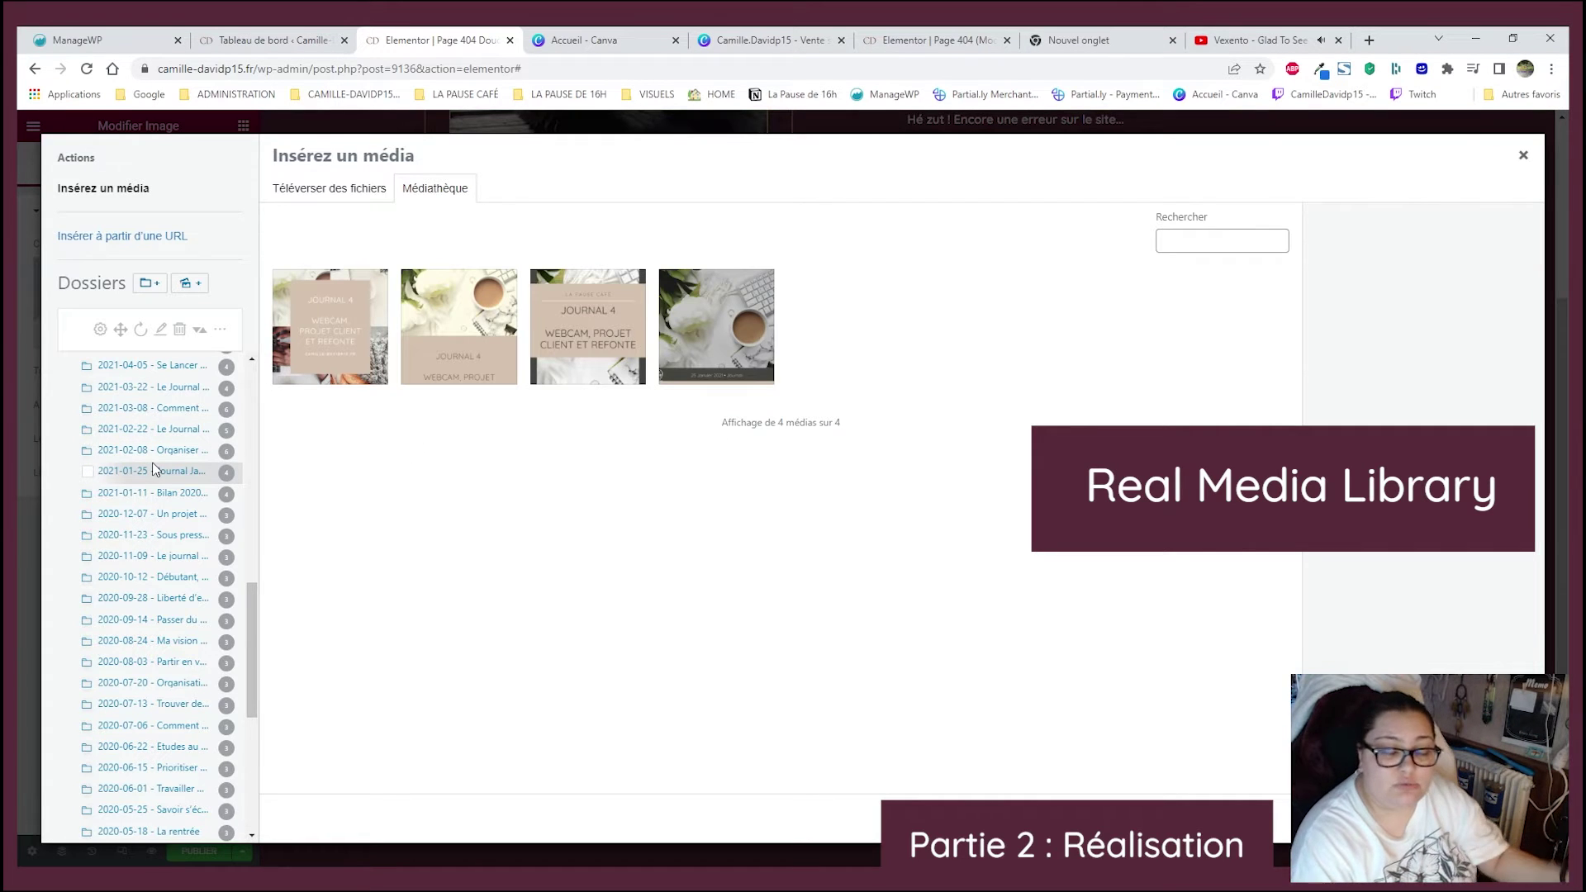
{"action": "scroll", "coordinate": [152, 470], "scroll_direction": "up", "scroll_amount": 10}
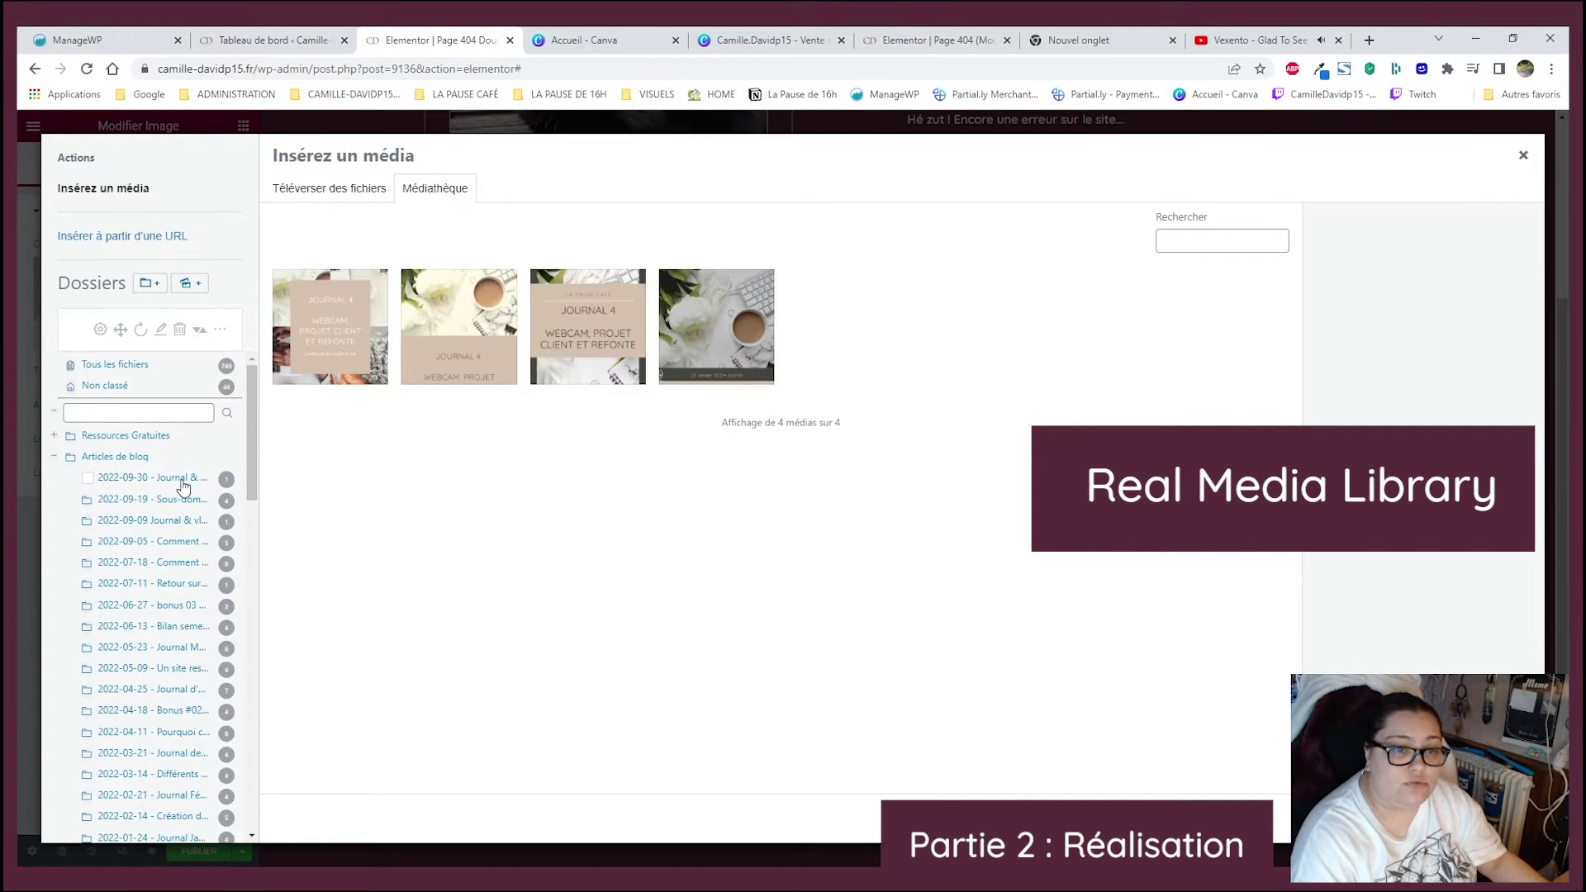
{"action": "left_click", "coordinate": [52, 457]}
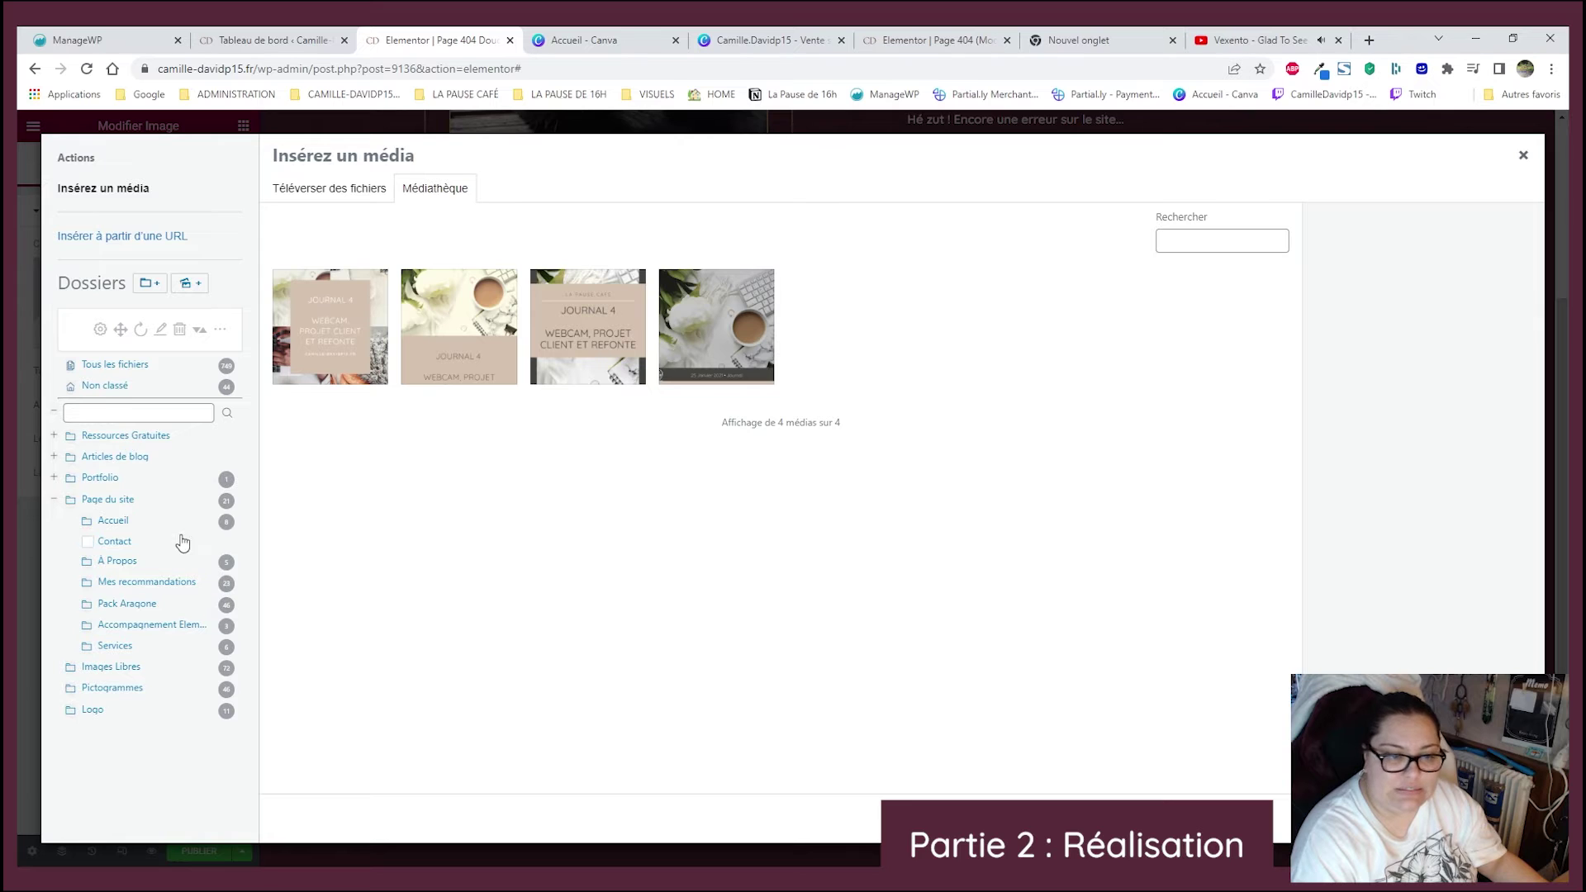
- Insert the cat picture DoudouTrans.png from the Page du site folder into the Image widget
{"action": "left_click", "coordinate": [99, 501]}
{"action": "left_click", "coordinate": [354, 282]}
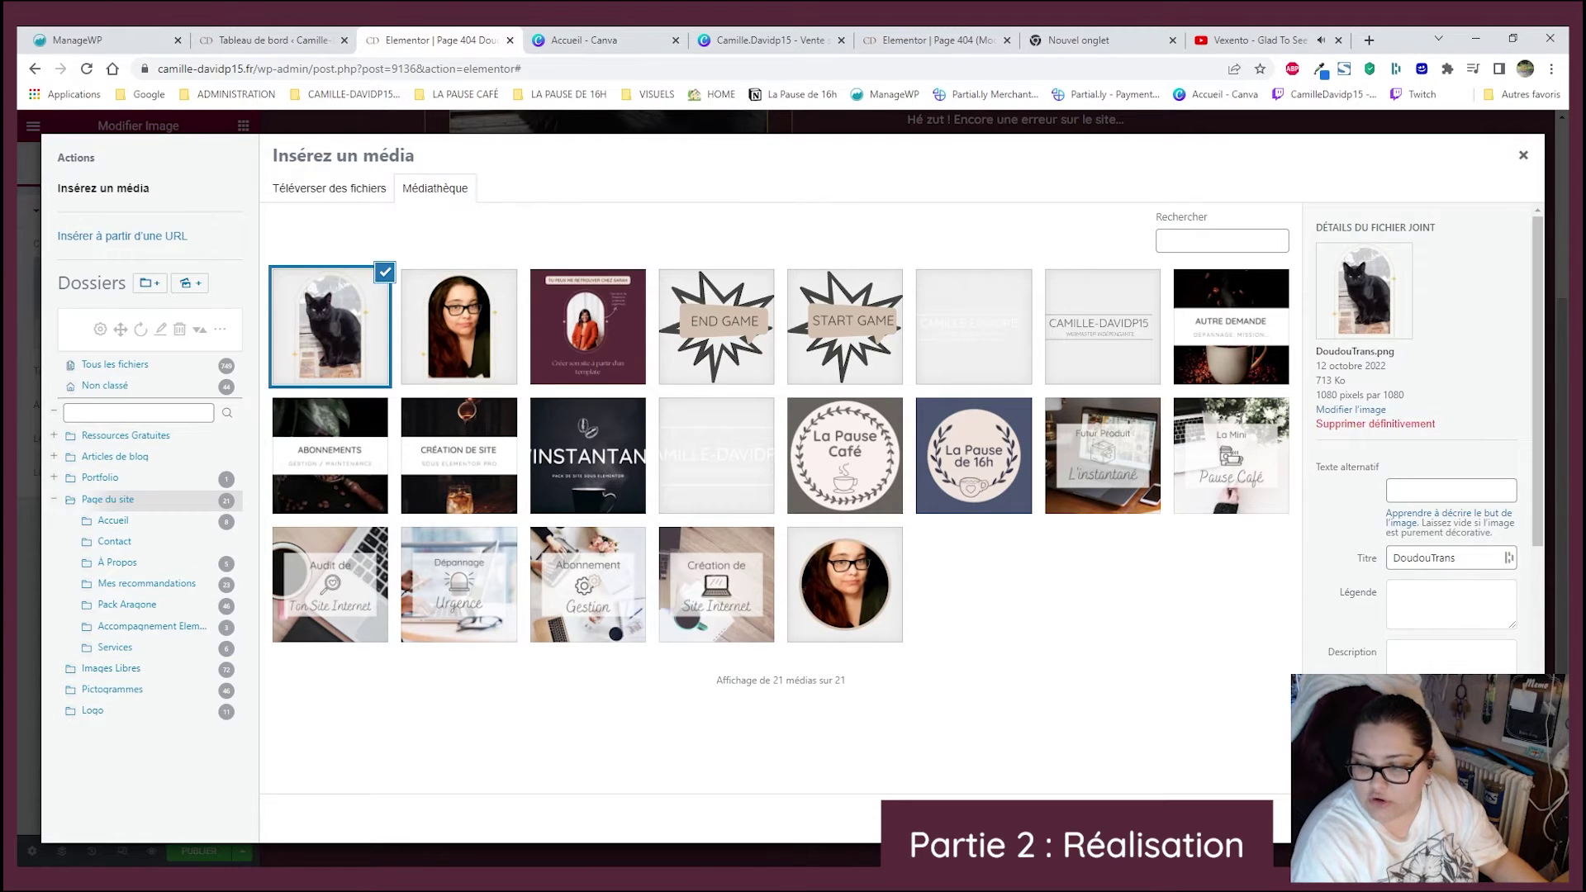
{"action": "left_click", "coordinate": [1479, 818]}
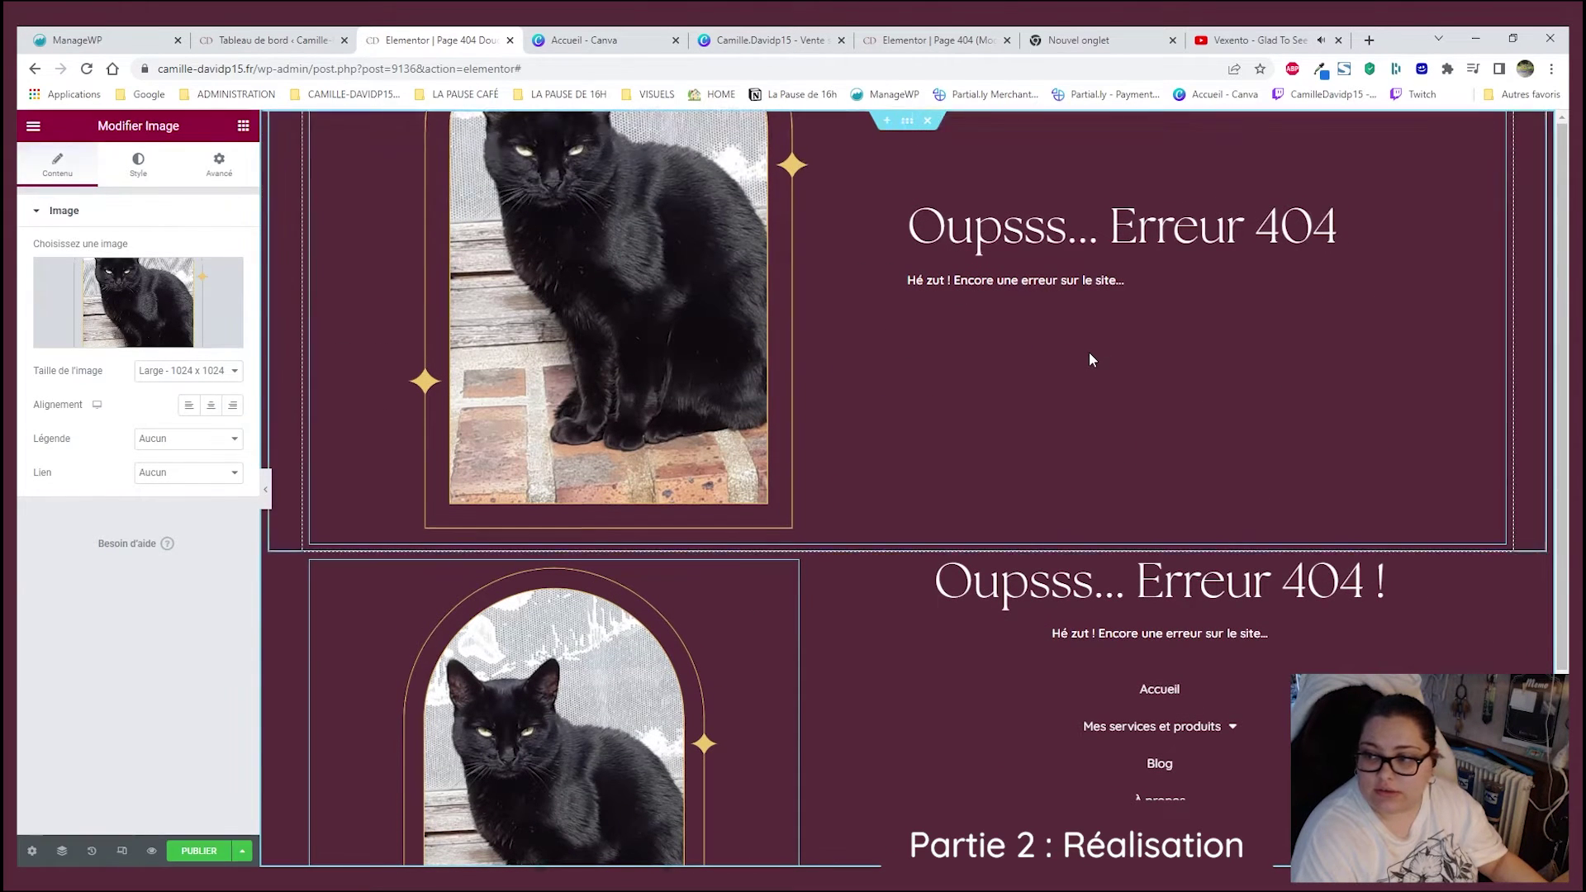
- Delete the old inner section holding the image box through the Navigator, and close the Navigator
{"action": "left_click", "coordinate": [92, 851]}
{"action": "left_click", "coordinate": [61, 851]}
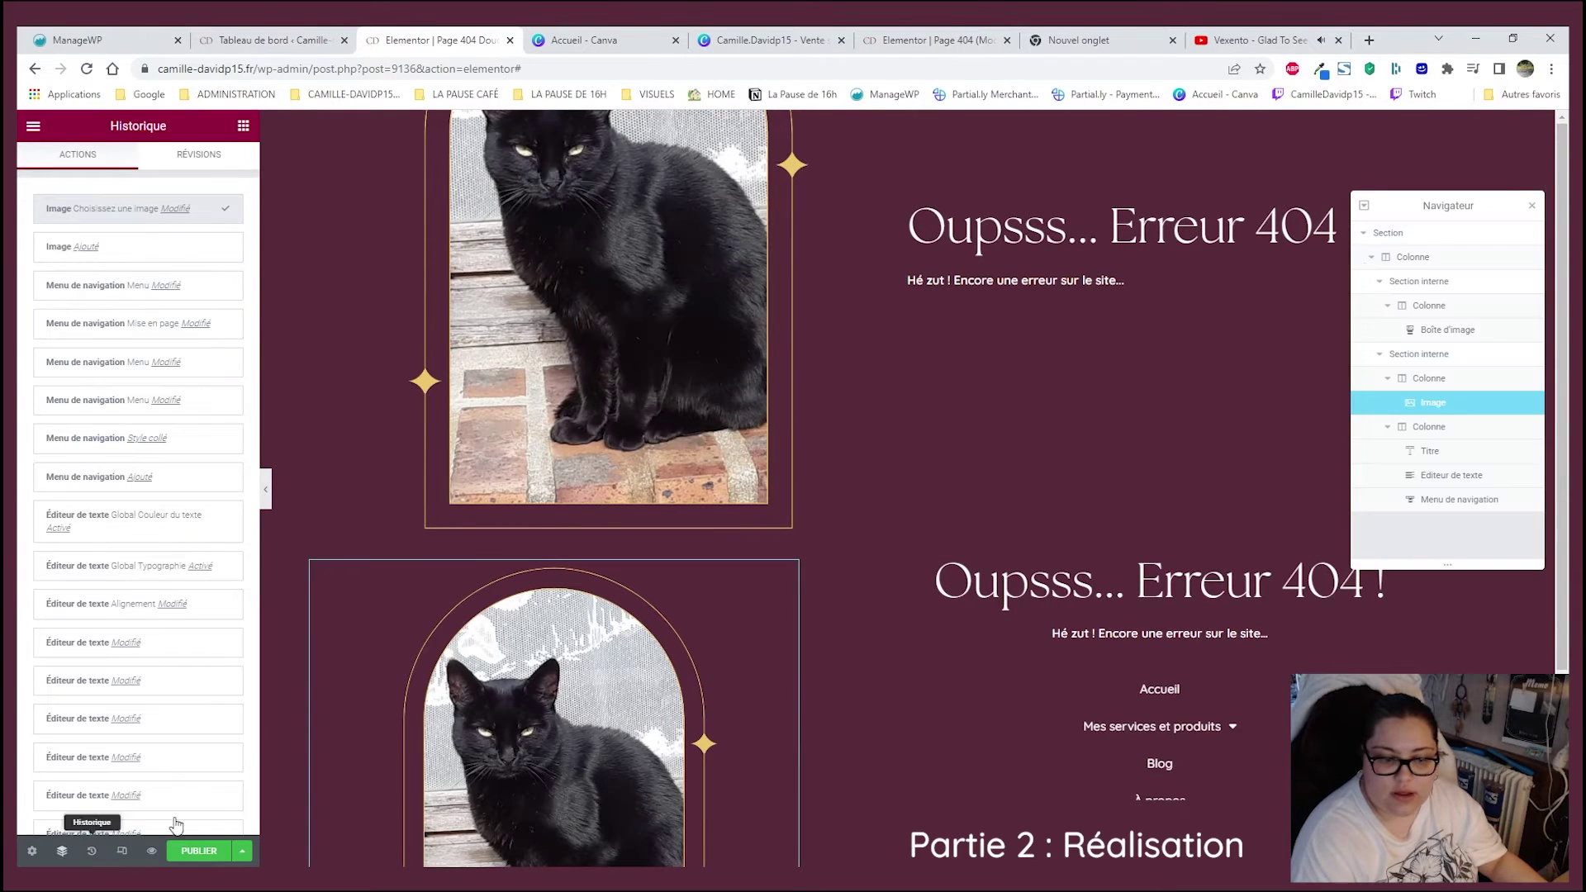
{"action": "left_click", "coordinate": [1387, 428]}
{"action": "left_click", "coordinate": [1387, 378]}
{"action": "left_click", "coordinate": [1379, 354]}
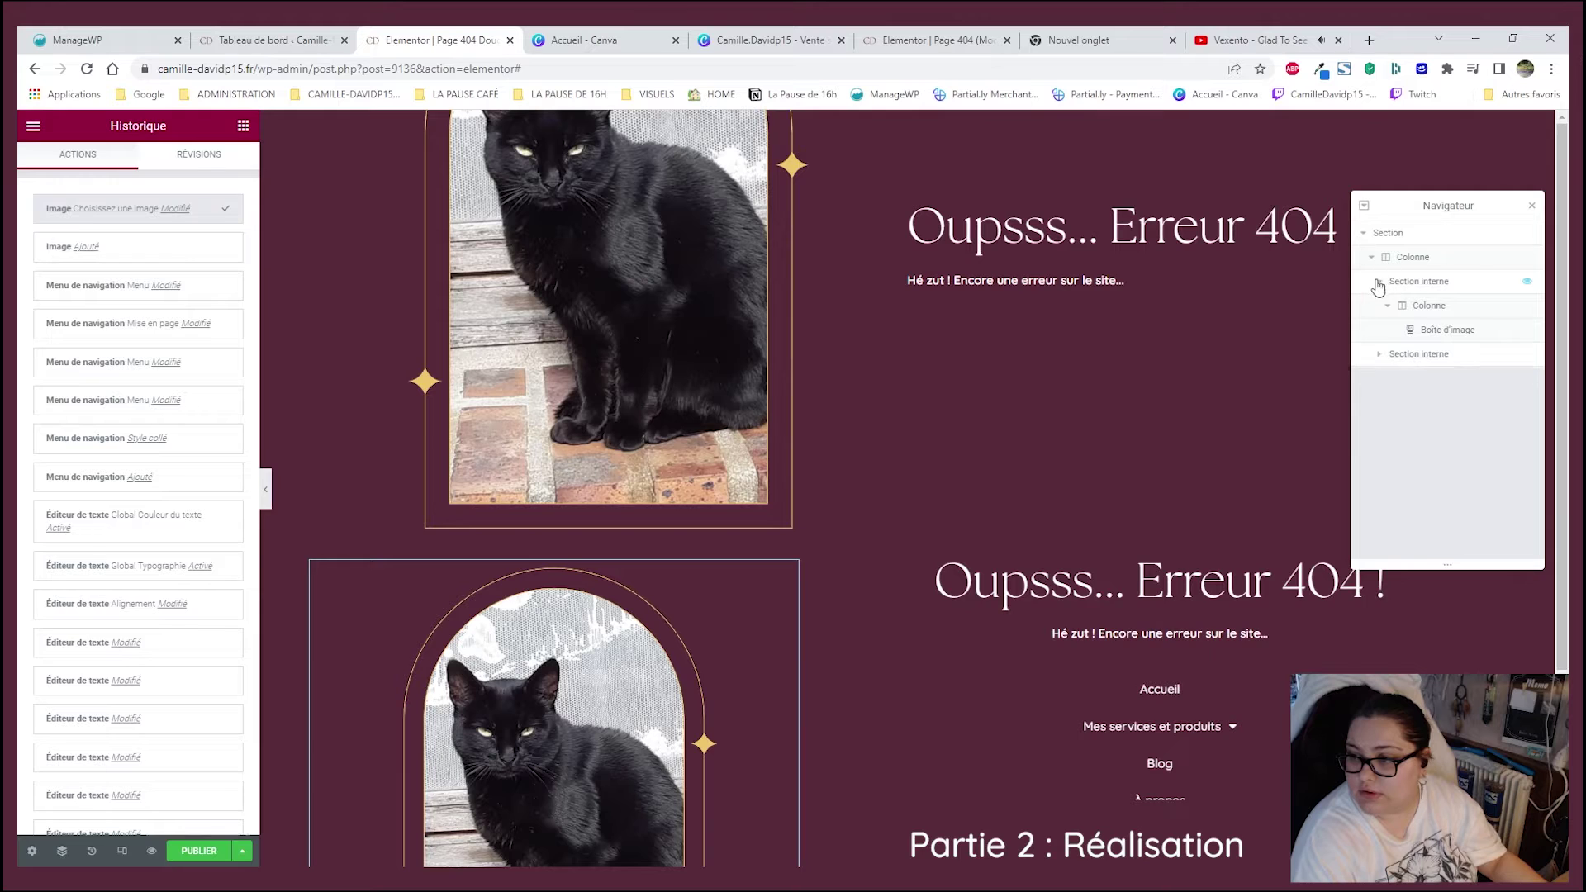
{"action": "left_click", "coordinate": [1407, 282]}
{"action": "right_click", "coordinate": [1407, 284]}
{"action": "left_click", "coordinate": [1427, 486]}
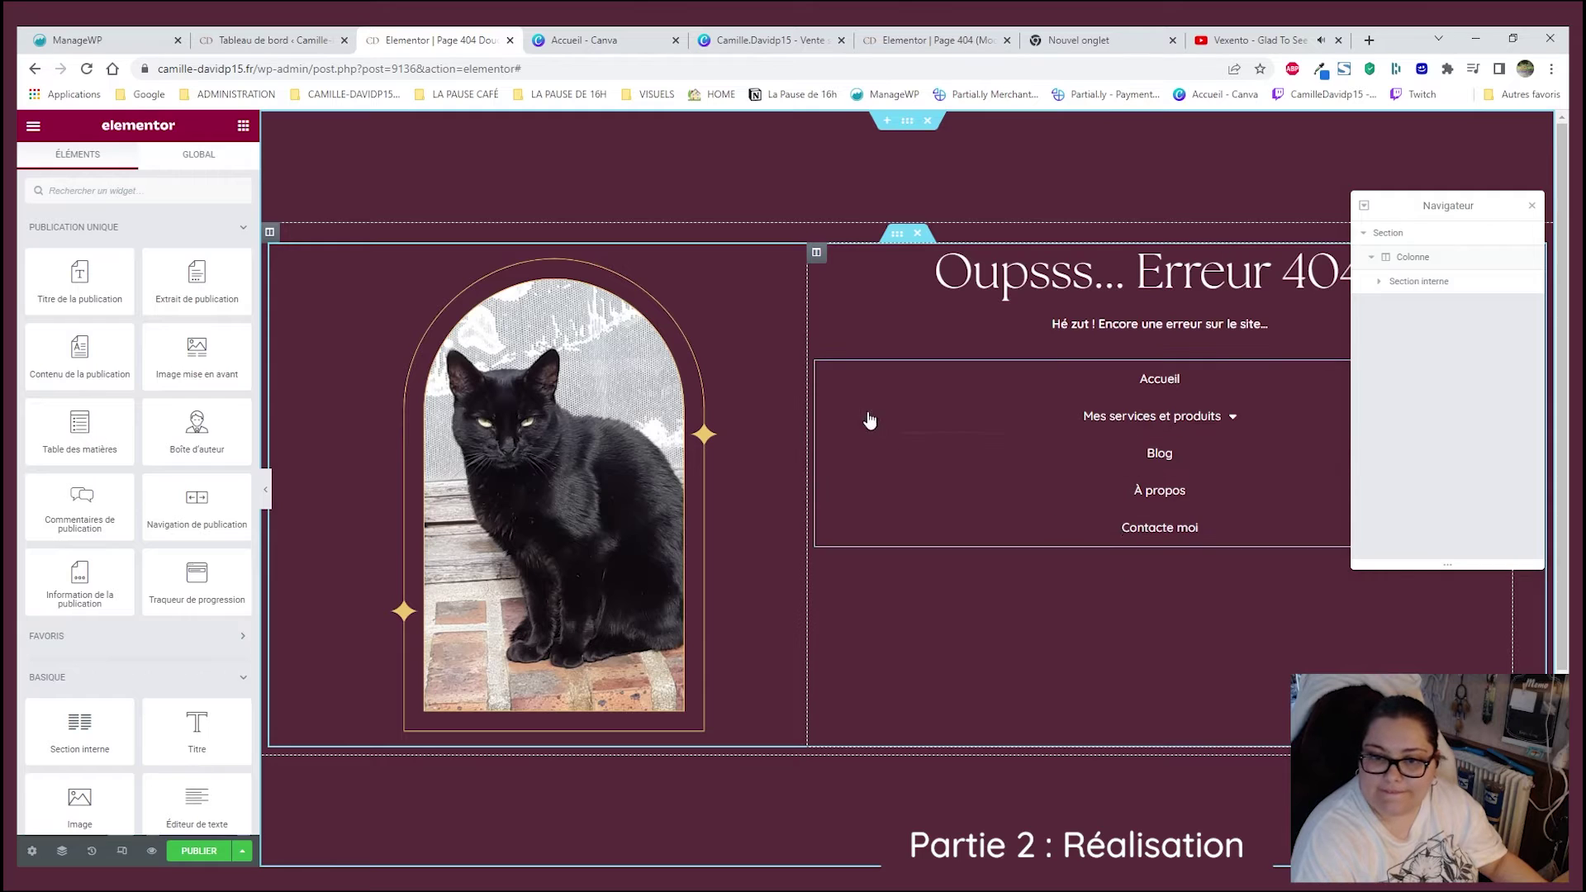
{"action": "left_click", "coordinate": [1531, 205]}
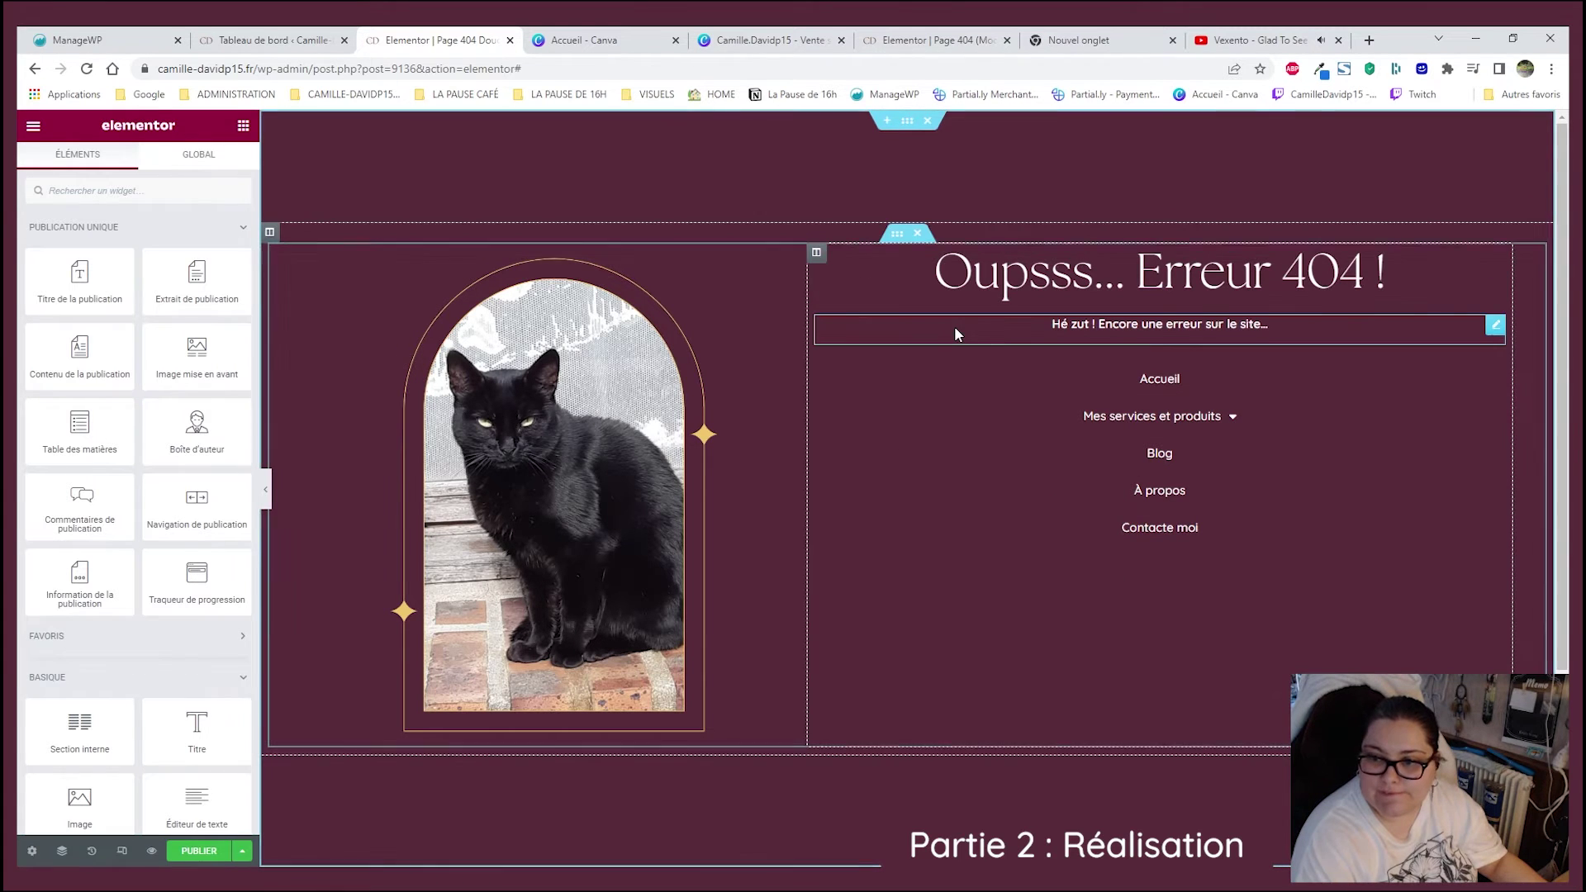
- Narrow the cat image's column in the inner section and set the image's width to 100%
{"action": "left_click_drag", "start_coordinate": [806, 371], "coordinate": [760, 412]}
{"action": "left_click", "coordinate": [514, 405]}
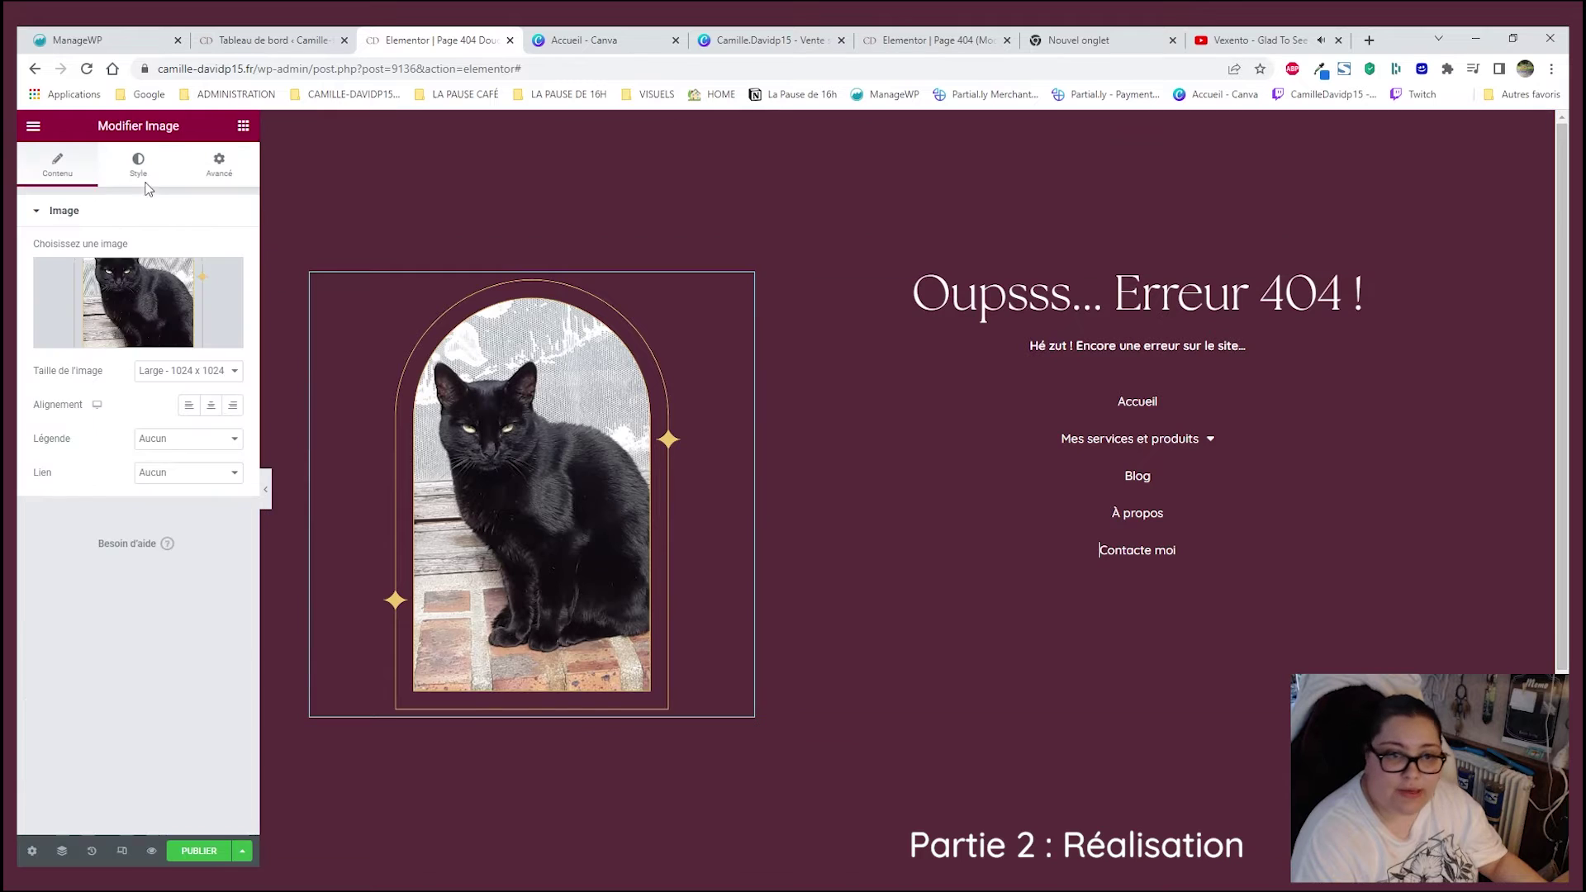
{"action": "left_click", "coordinate": [144, 183]}
{"action": "left_click_drag", "start_coordinate": [31, 268], "coordinate": [227, 268]}
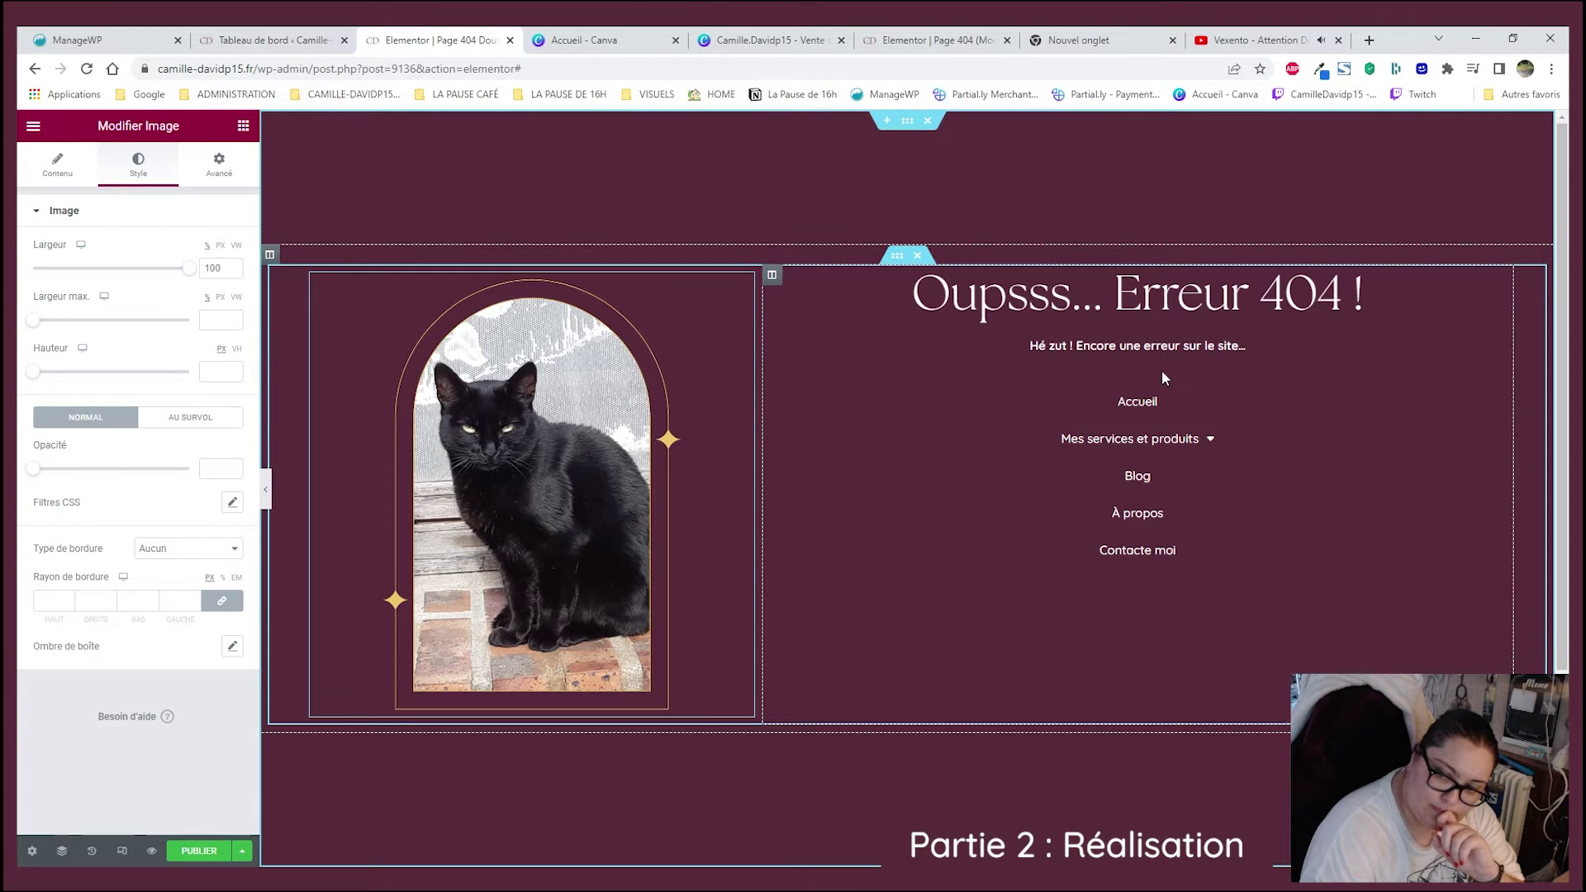
- Try Surligner and Aucun as the navigation menu's pointer style, and choose Souligner again
{"action": "left_click", "coordinate": [1161, 406]}
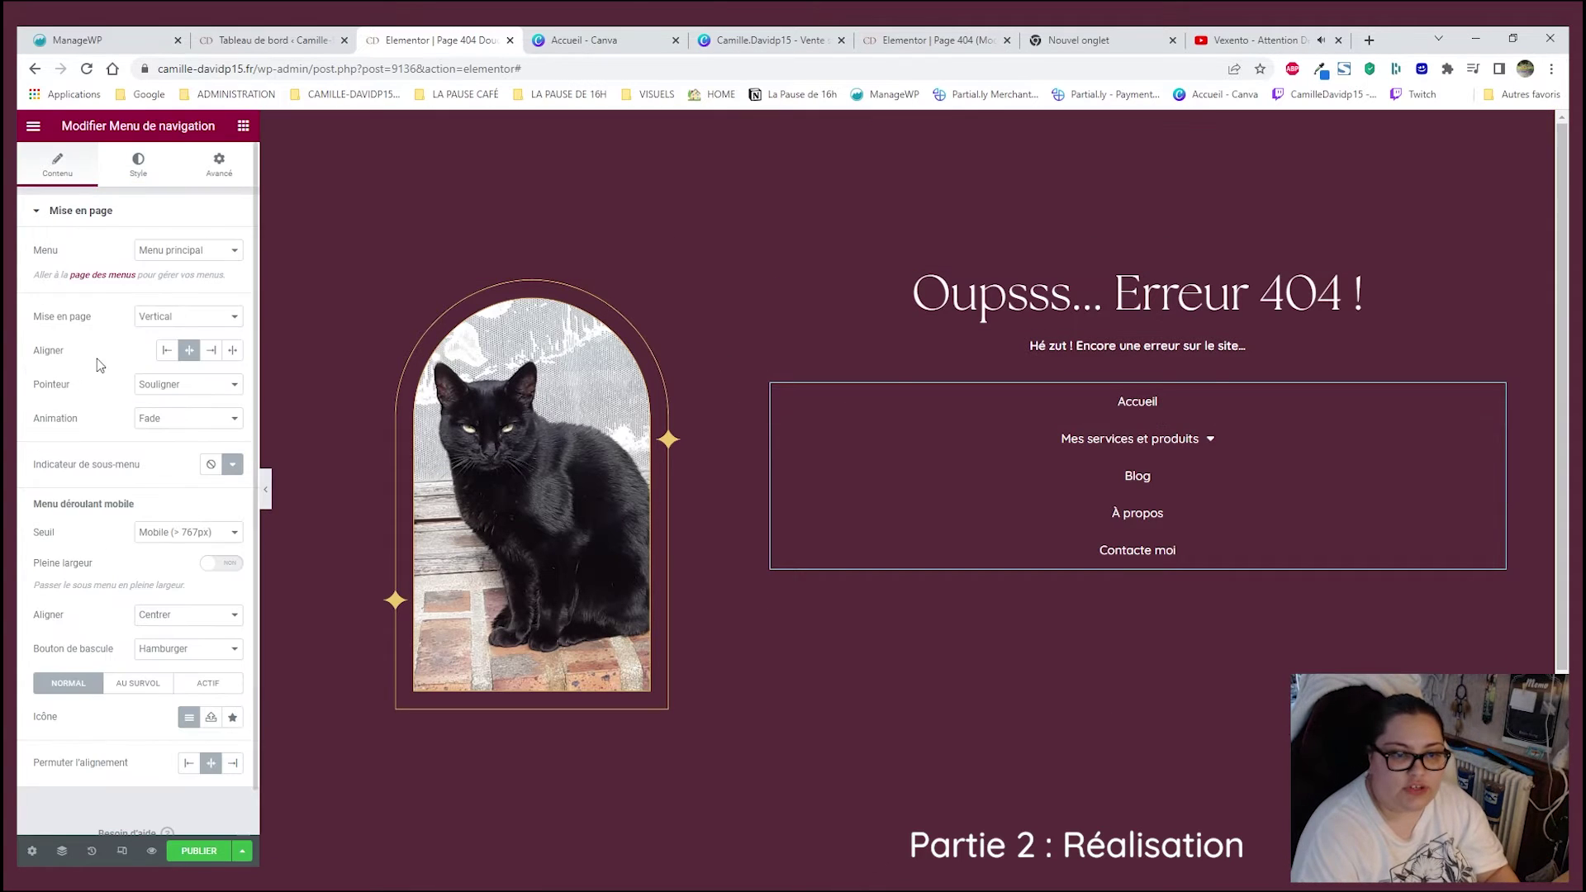
{"action": "left_click", "coordinate": [171, 426]}
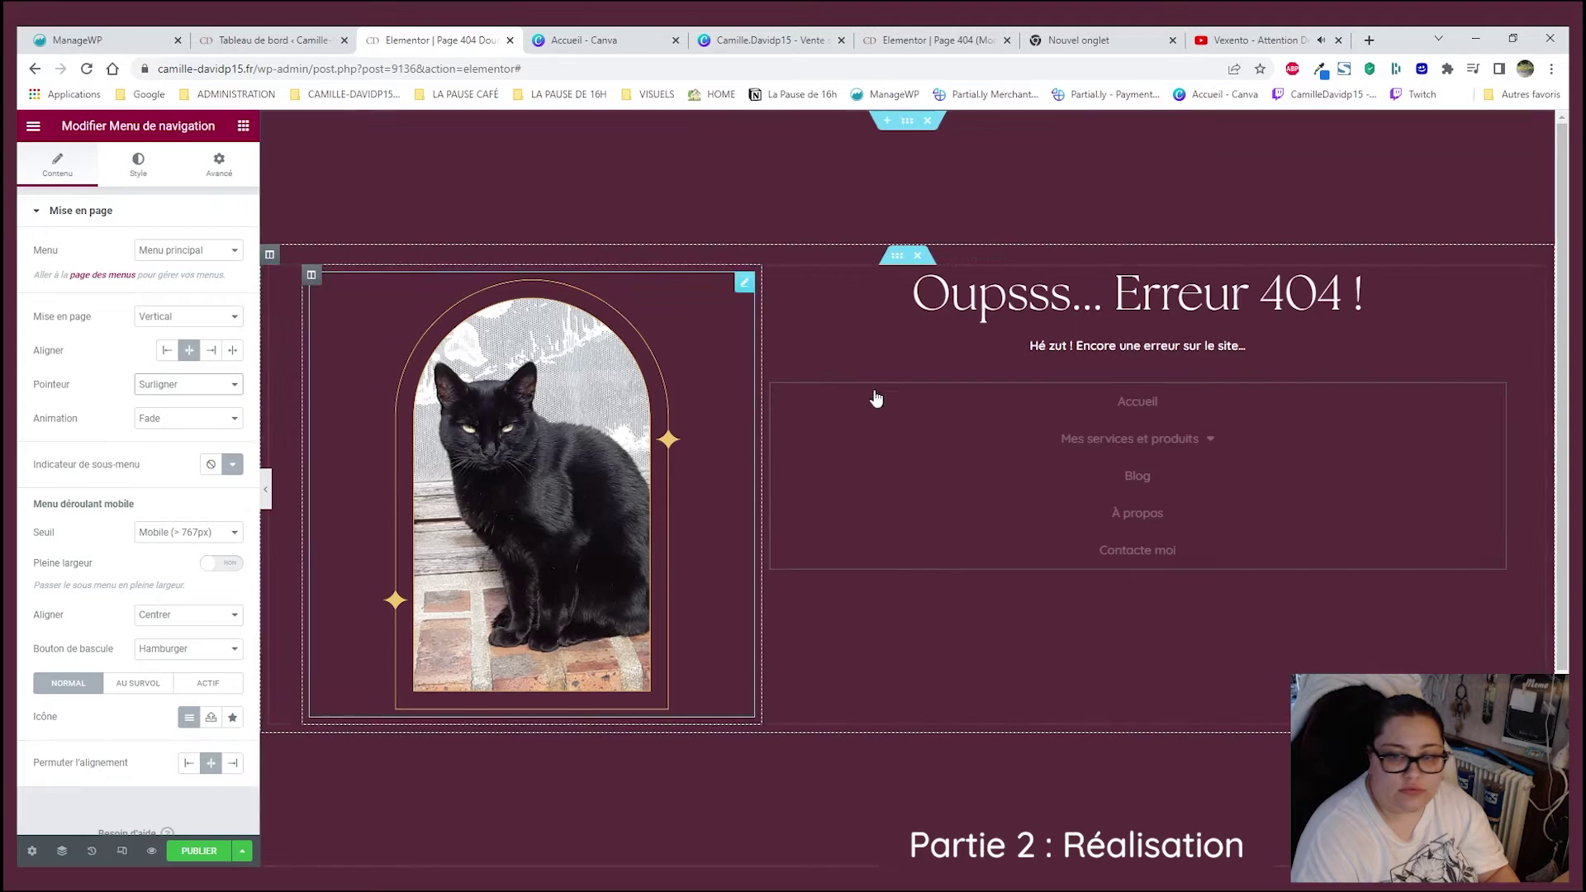
{"action": "left_click", "coordinate": [171, 404]}
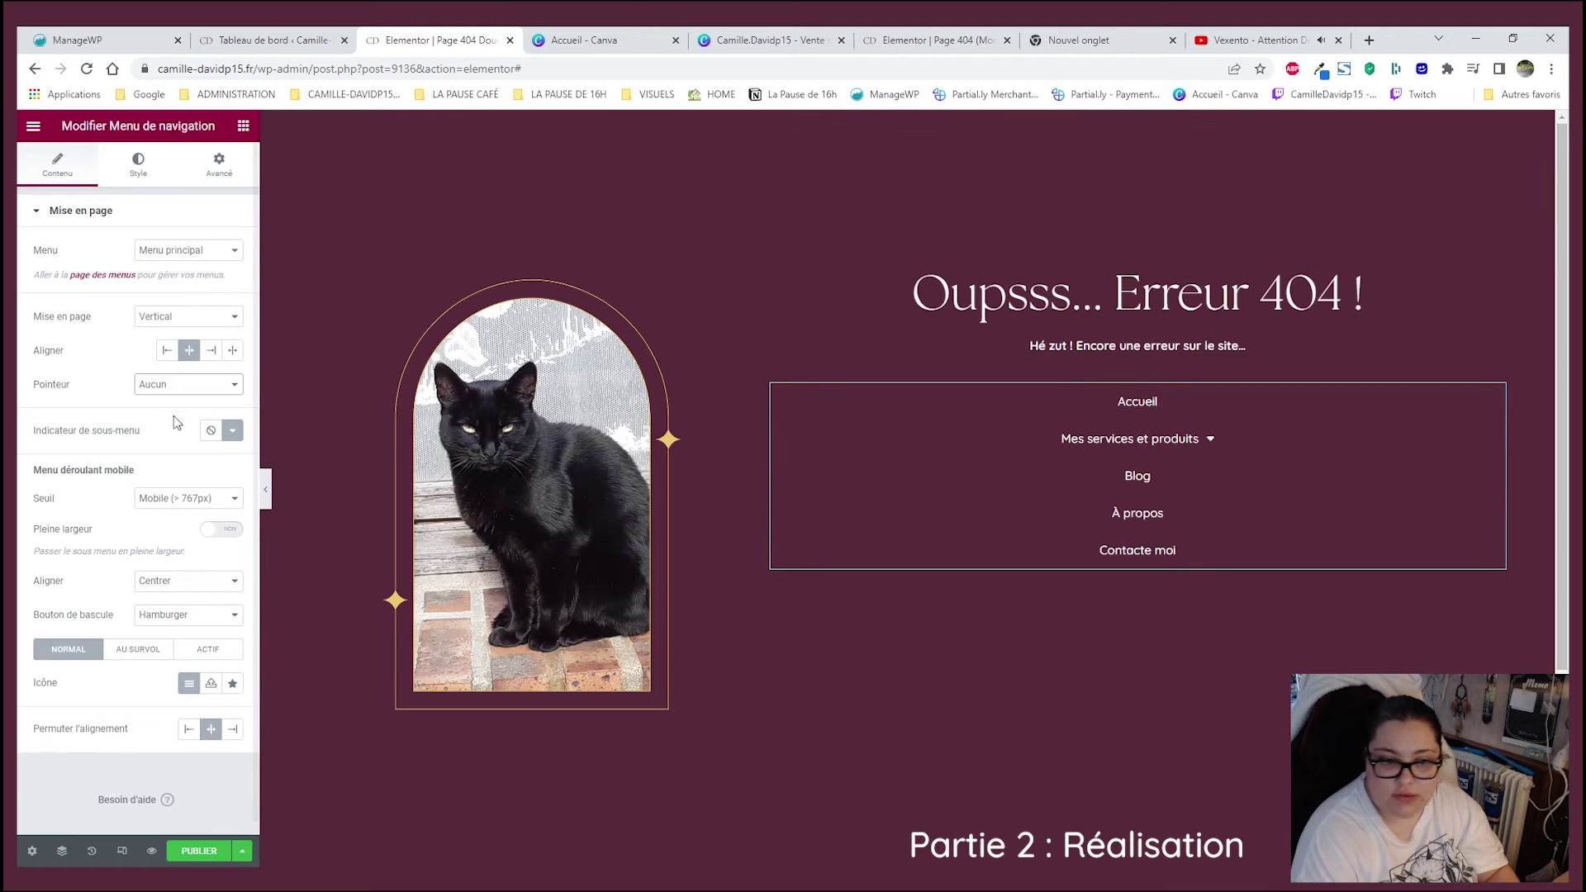
{"action": "key", "text": "Down"}
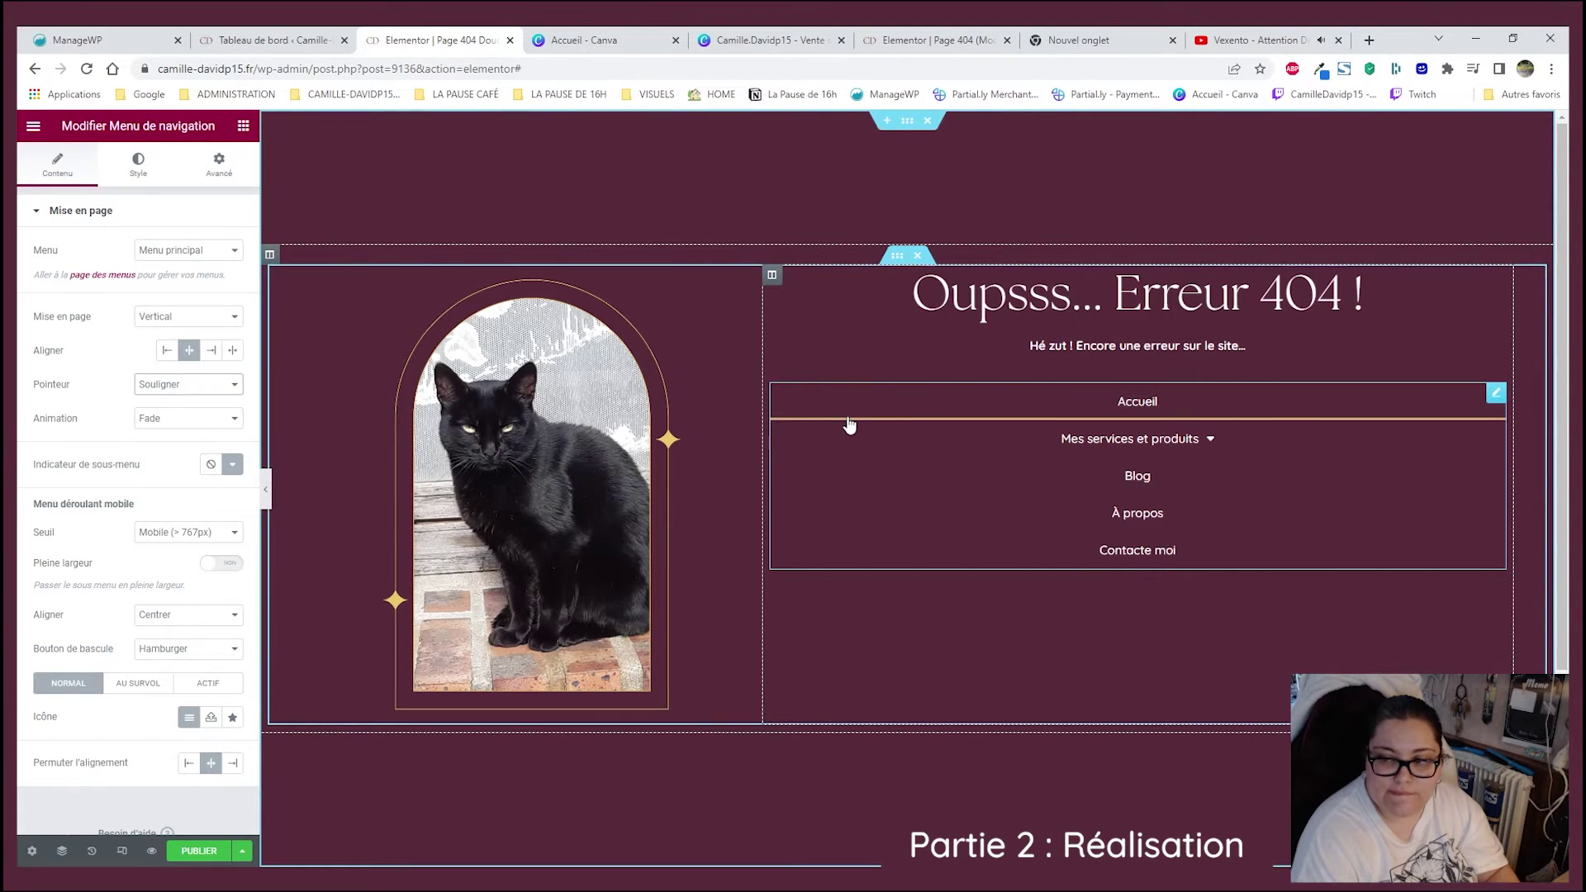
- Try an inner margin of 200 px on the right and left sides of the navigation menu
{"action": "left_click", "coordinate": [218, 165]}
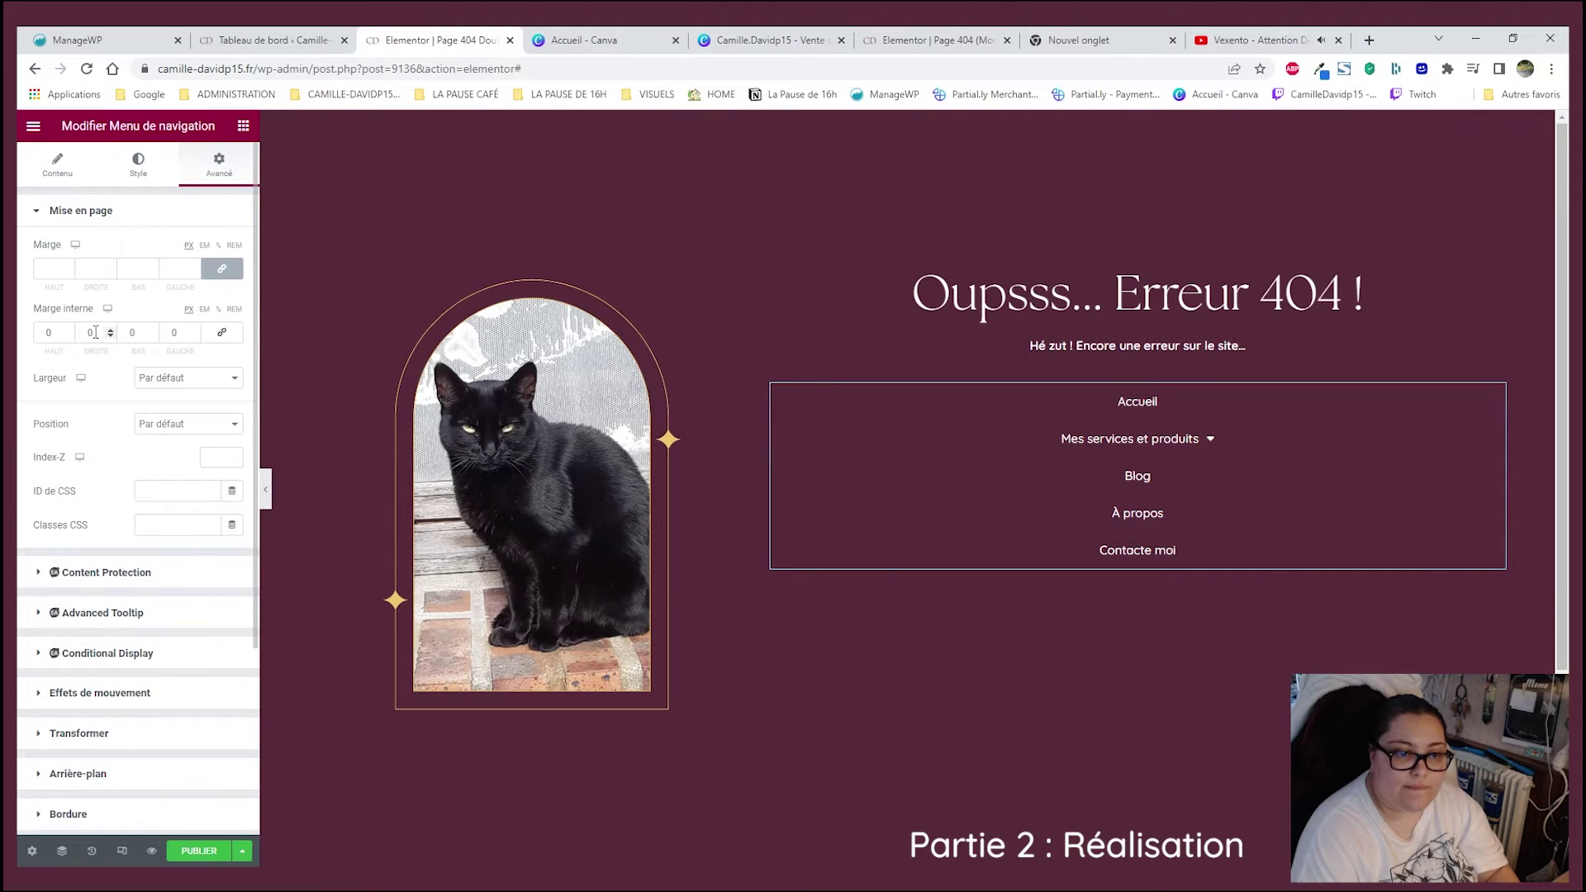
{"action": "type", "text": "200"}
{"action": "key", "text": "Tab"}
{"action": "key", "text": "Tab"}
{"action": "type", "text": "200"}
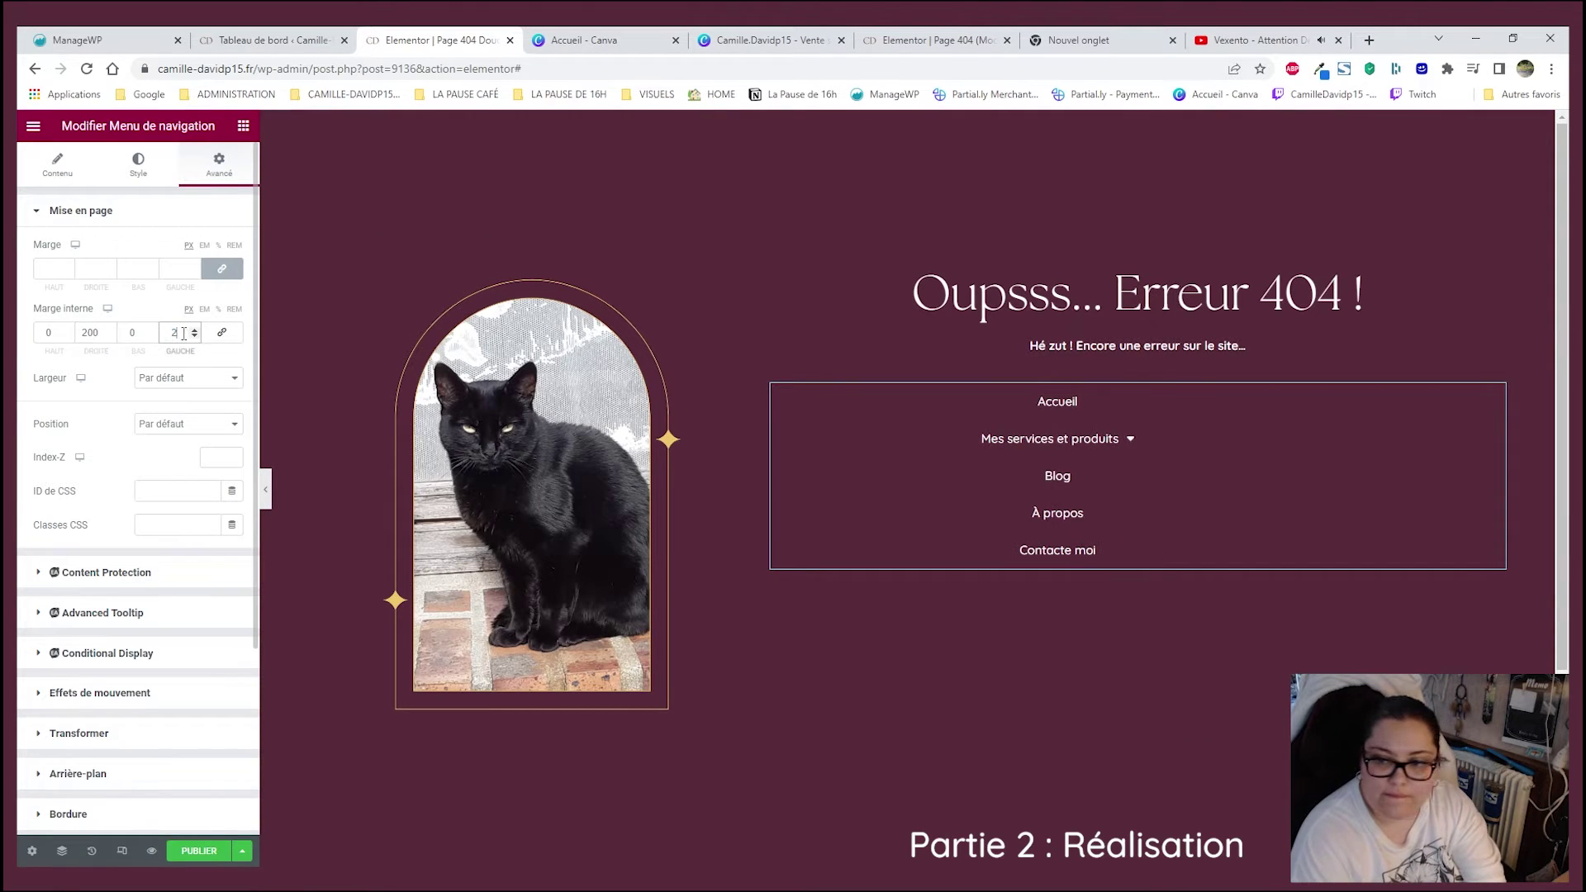
- Try raising the navigation menu's right and left inner margins to 500 px
{"action": "double_click", "coordinate": [89, 333]}
{"action": "type", "text": "500"}
{"action": "key", "text": "ctrl+e"}
{"action": "type", "text": "00"}
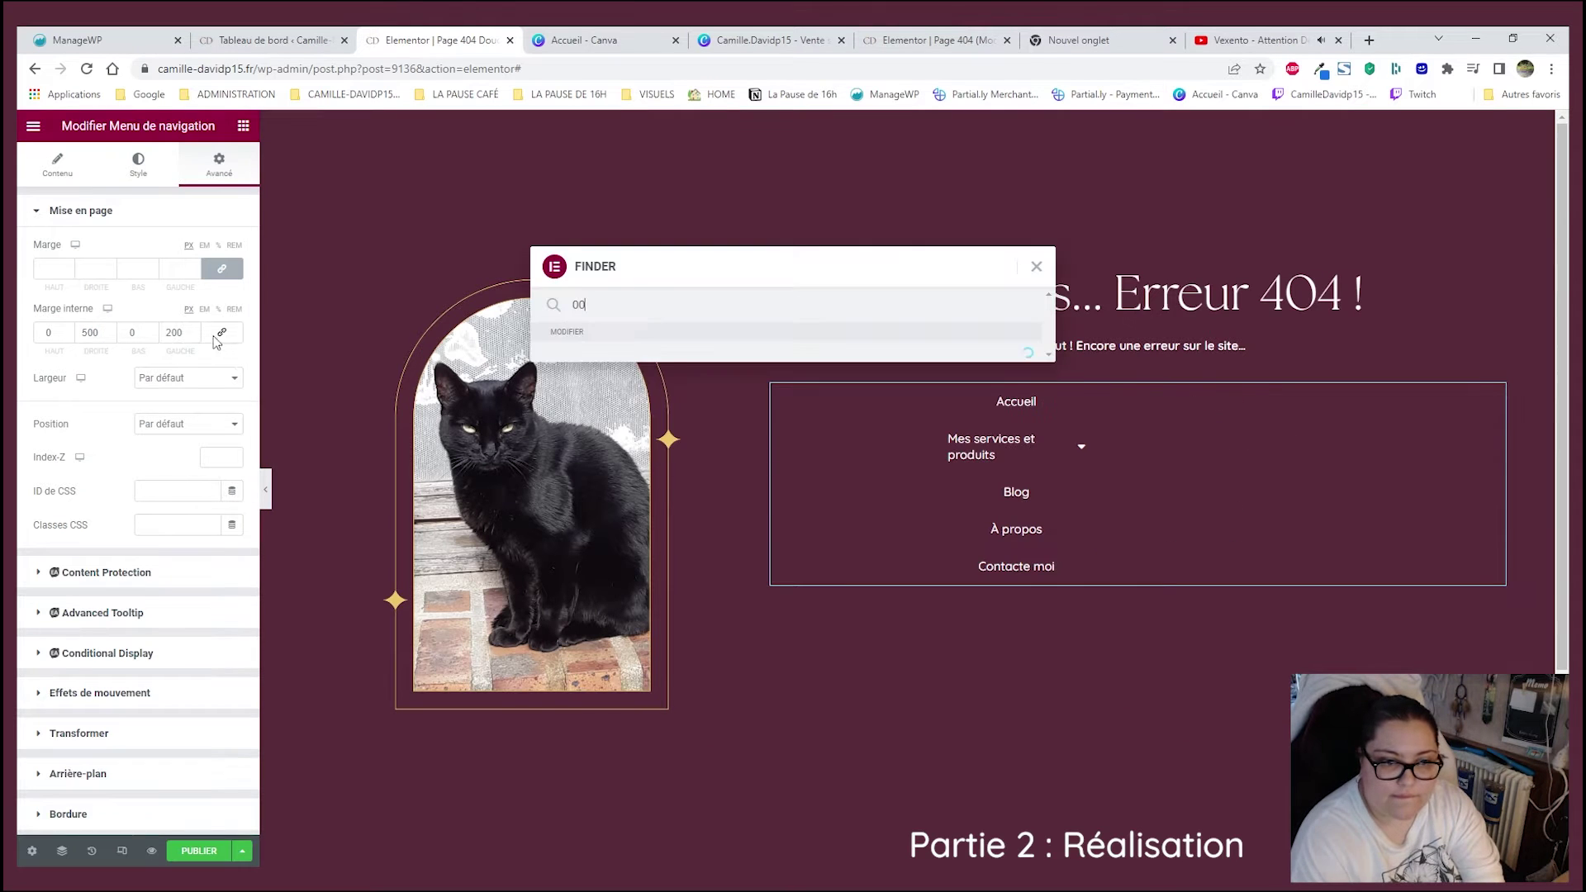
{"action": "type", "text": "0"}
{"action": "key", "text": "Escape"}
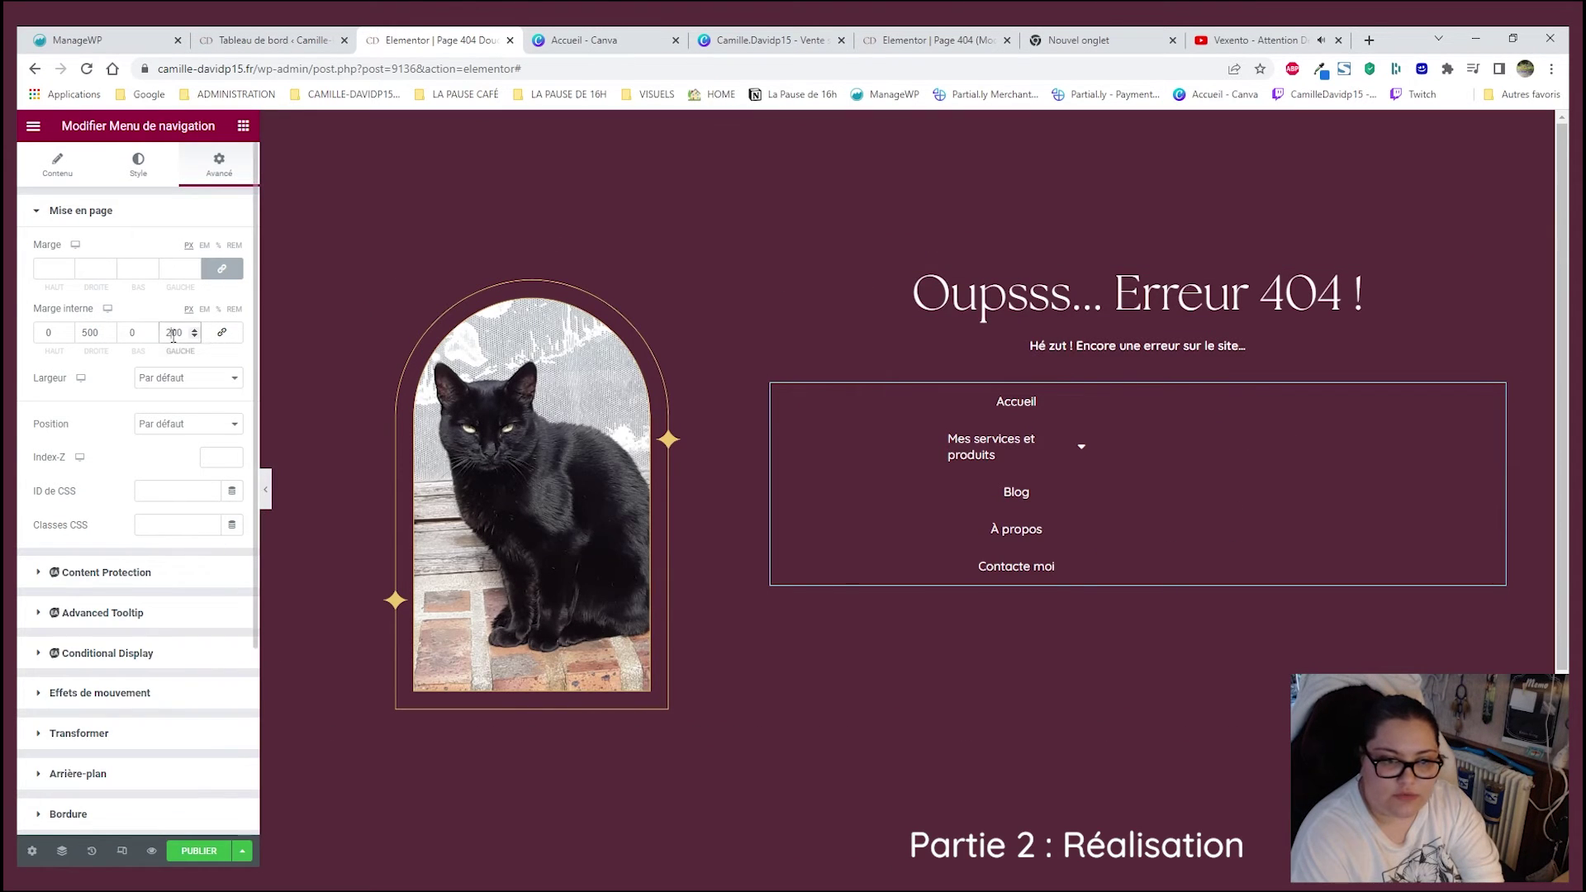
{"action": "key", "text": "ctrl+e"}
{"action": "key", "text": "Escape"}
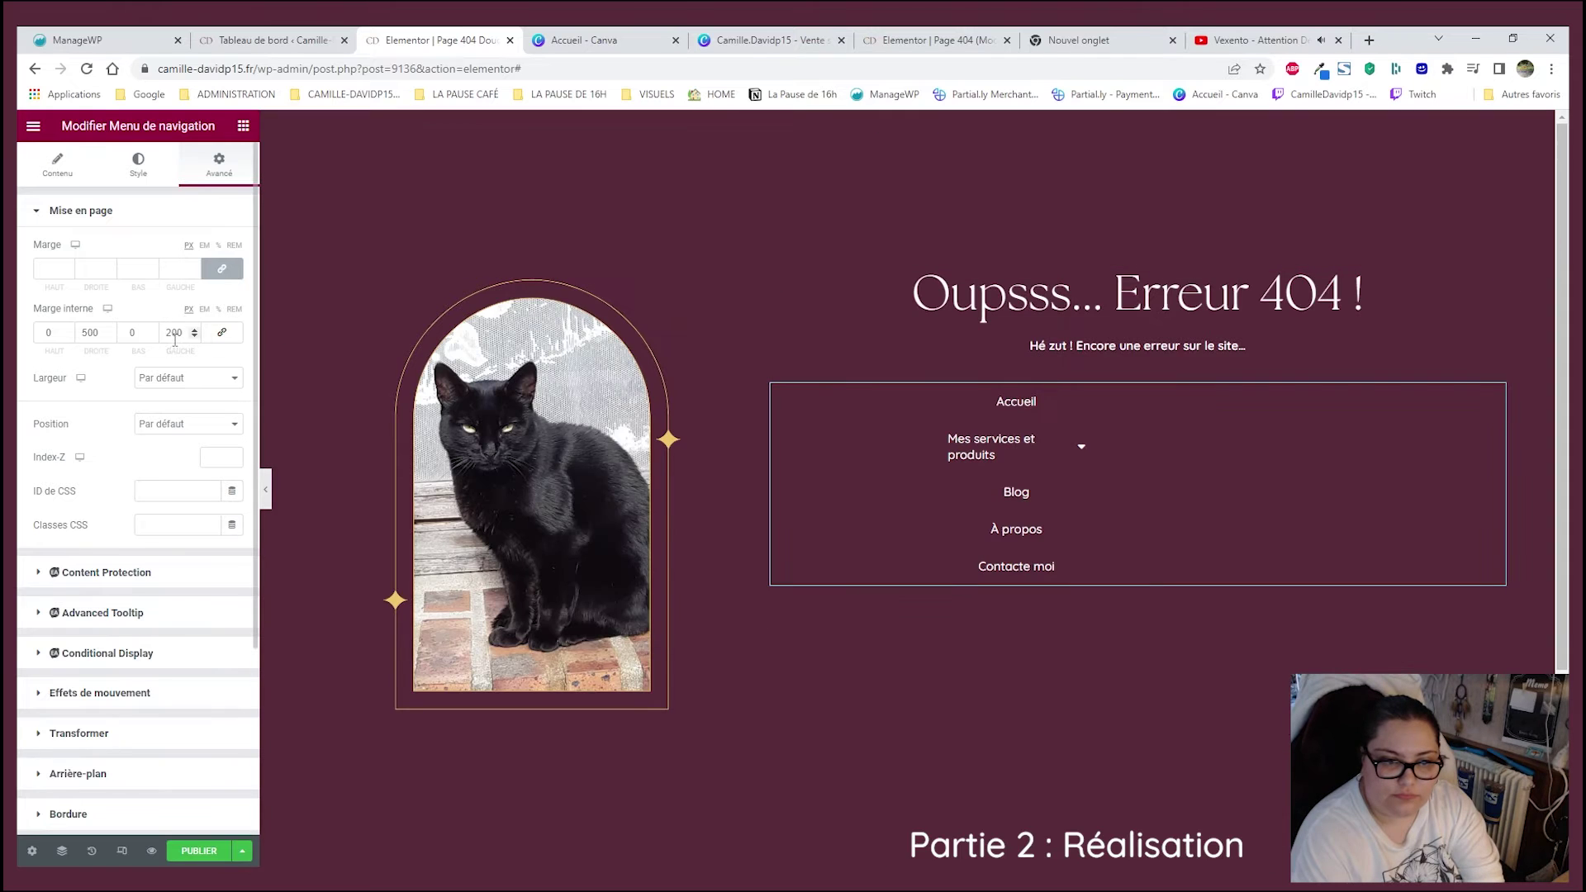
{"action": "type", "text": "500"}
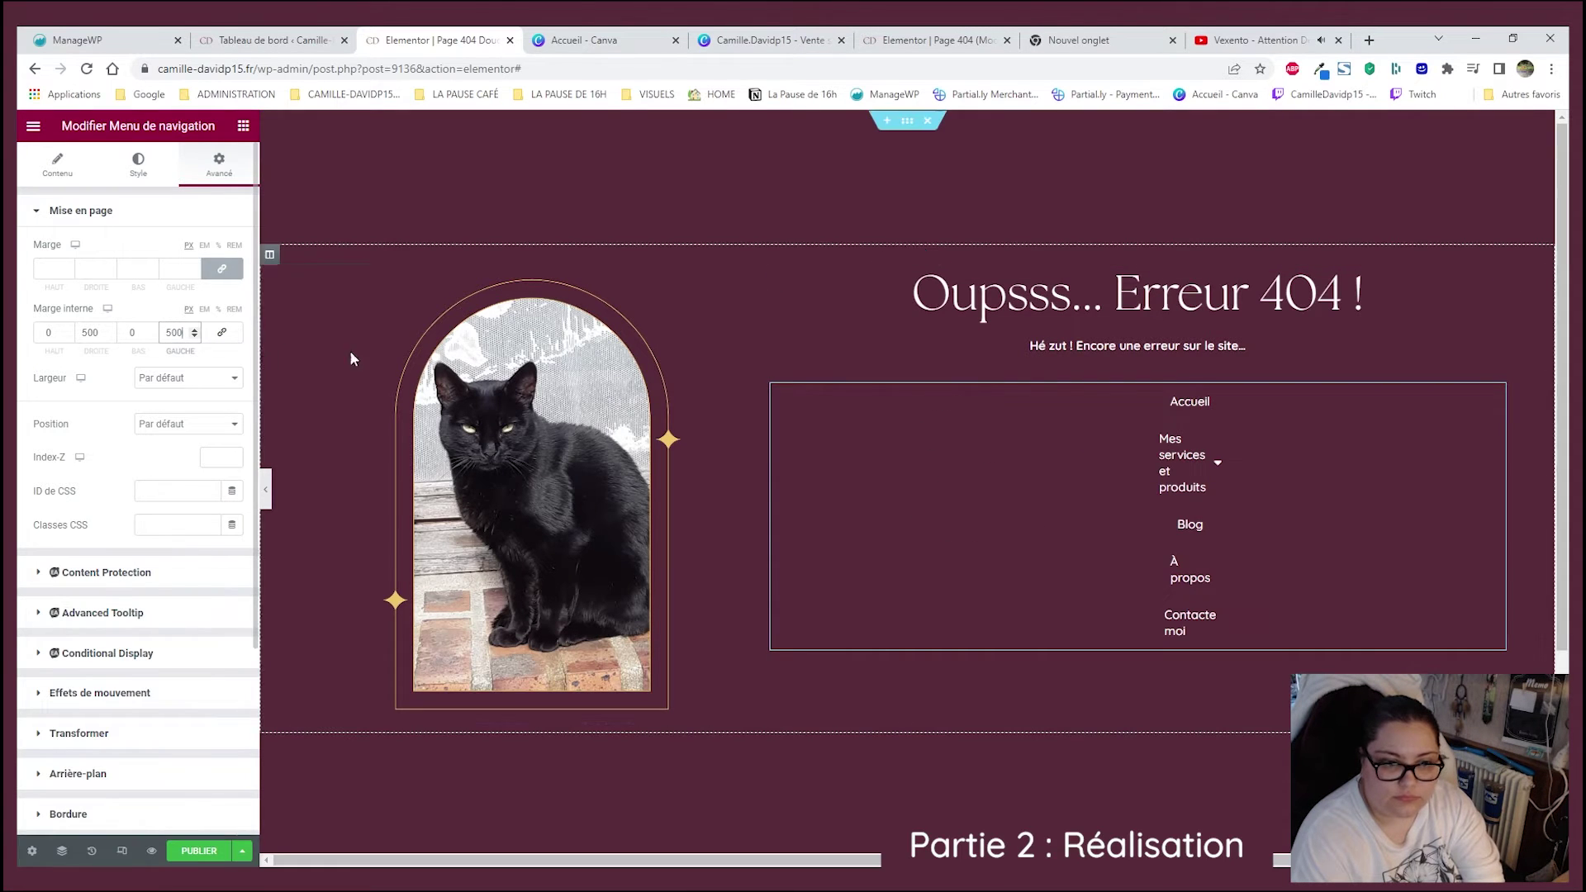
- Try a right inner margin of 0 on the navigation menu, and clear all its inner margins with the sides linked
{"action": "mouse_move", "coordinate": [1199, 457]}
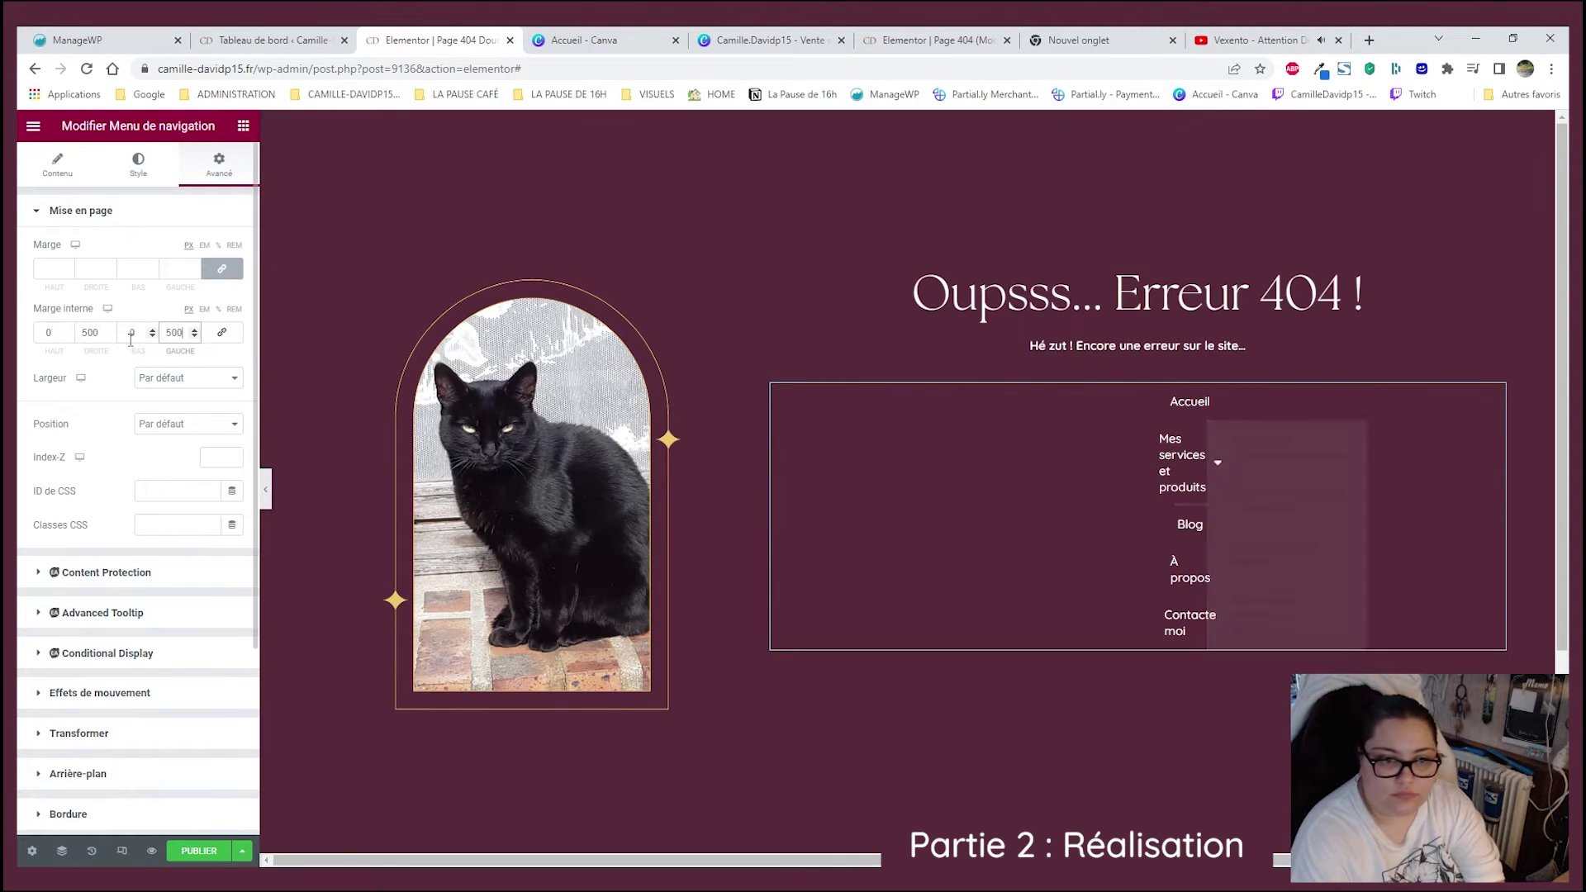
{"action": "type", "text": "0"}
{"action": "left_click", "coordinate": [194, 332]}
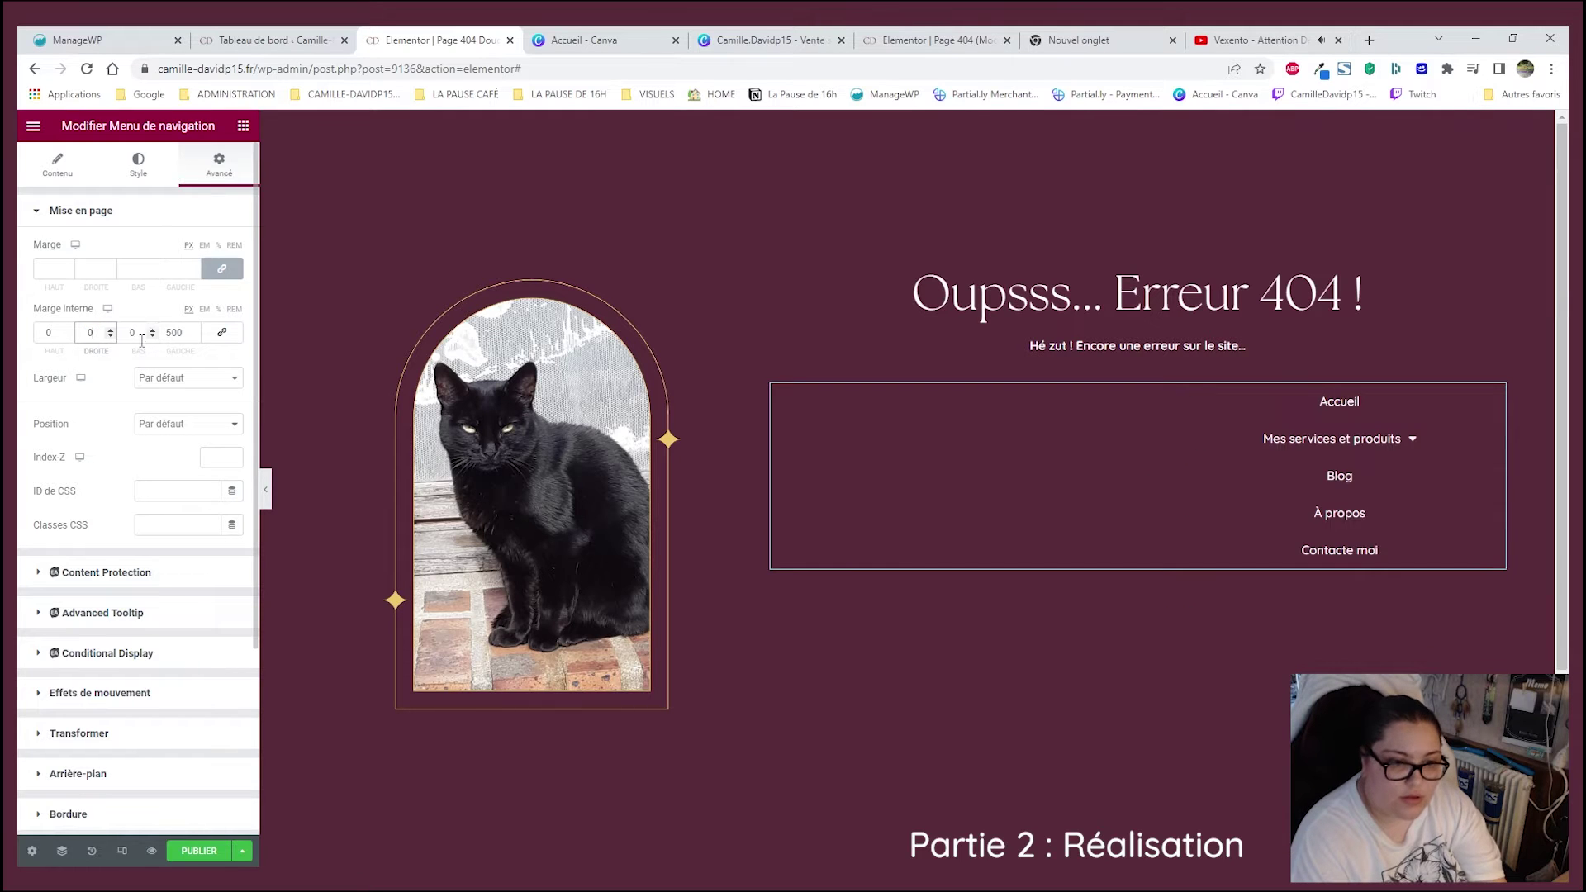
{"action": "left_click", "coordinate": [221, 331]}
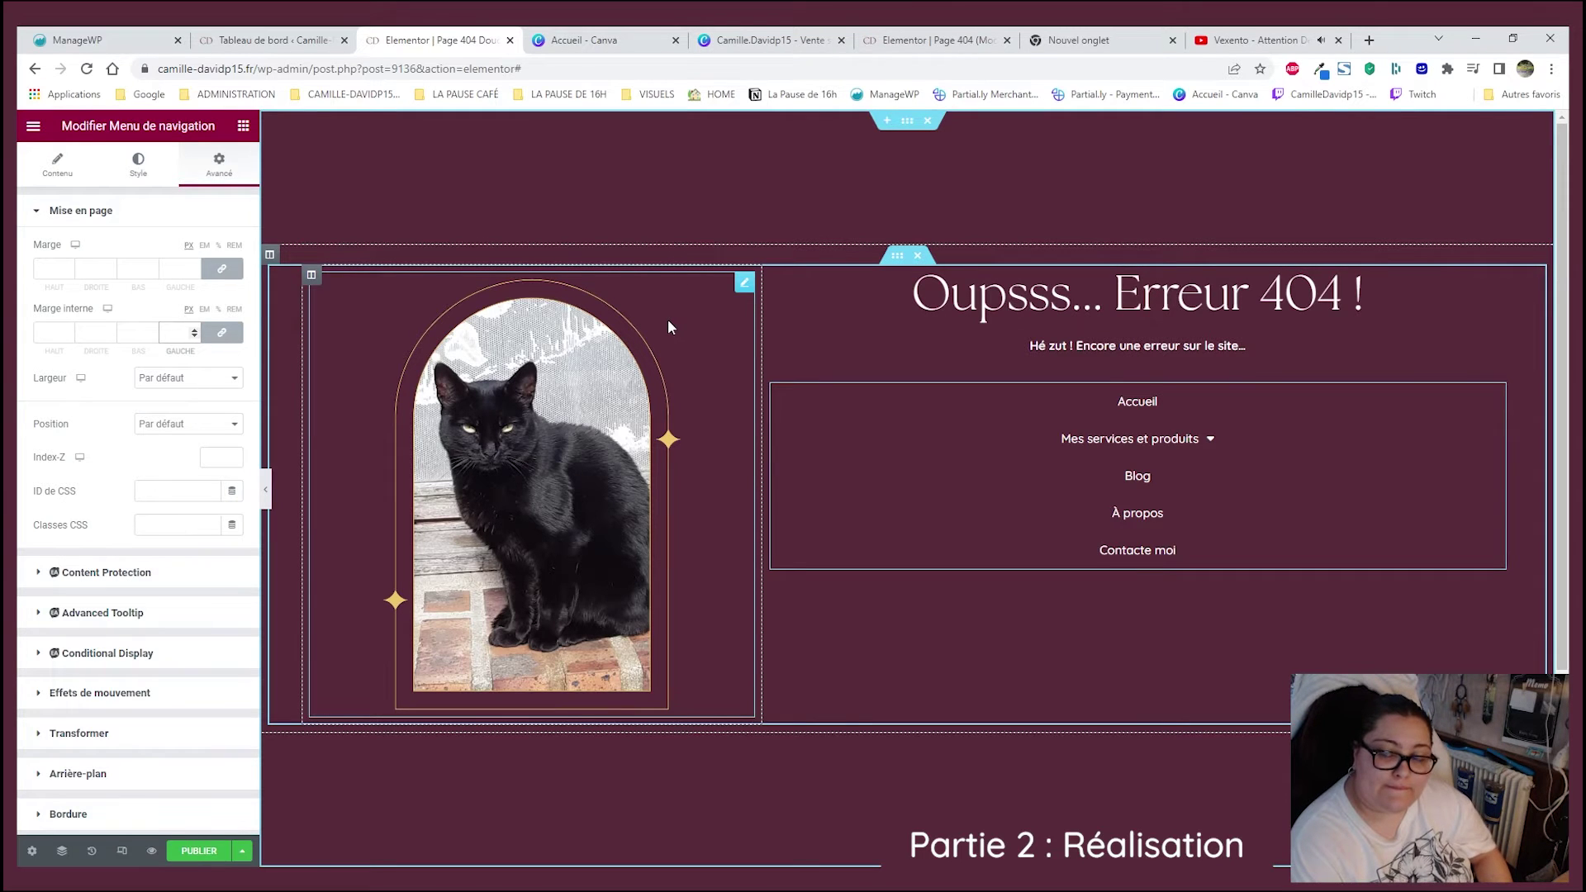
- Insert an inner section below the cat image and navigation menu, reduce it to one column, and add a text editor widget inside
{"action": "left_click", "coordinate": [1183, 353]}
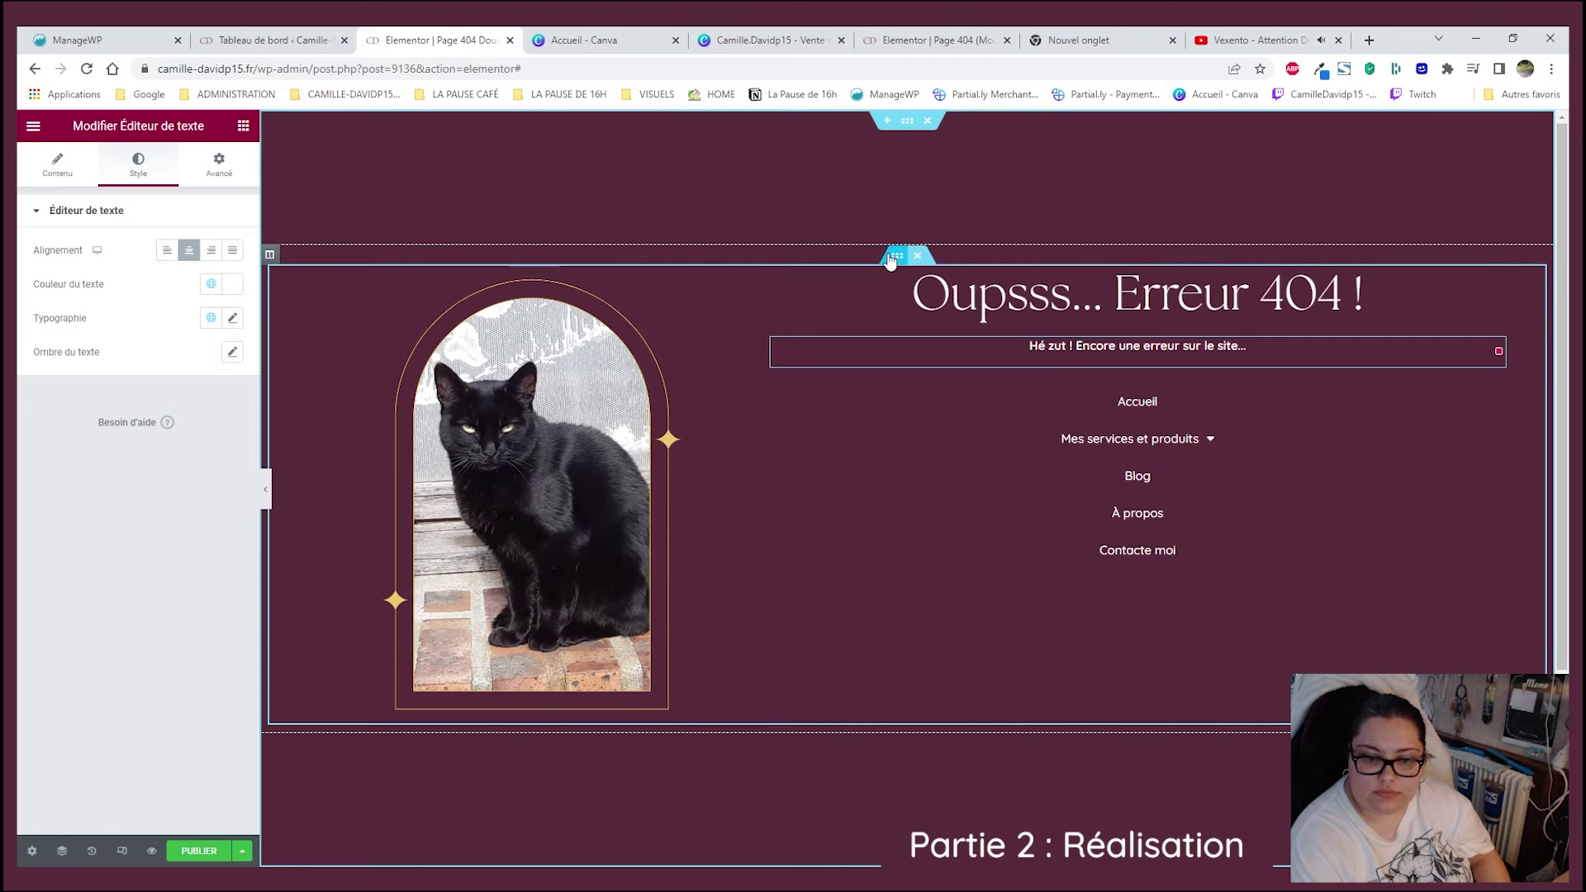
{"action": "left_click", "coordinate": [242, 126]}
{"action": "left_click_drag", "start_coordinate": [79, 648], "coordinate": [762, 725]}
{"action": "right_click", "coordinate": [963, 621]}
{"action": "left_click", "coordinate": [1000, 777]}
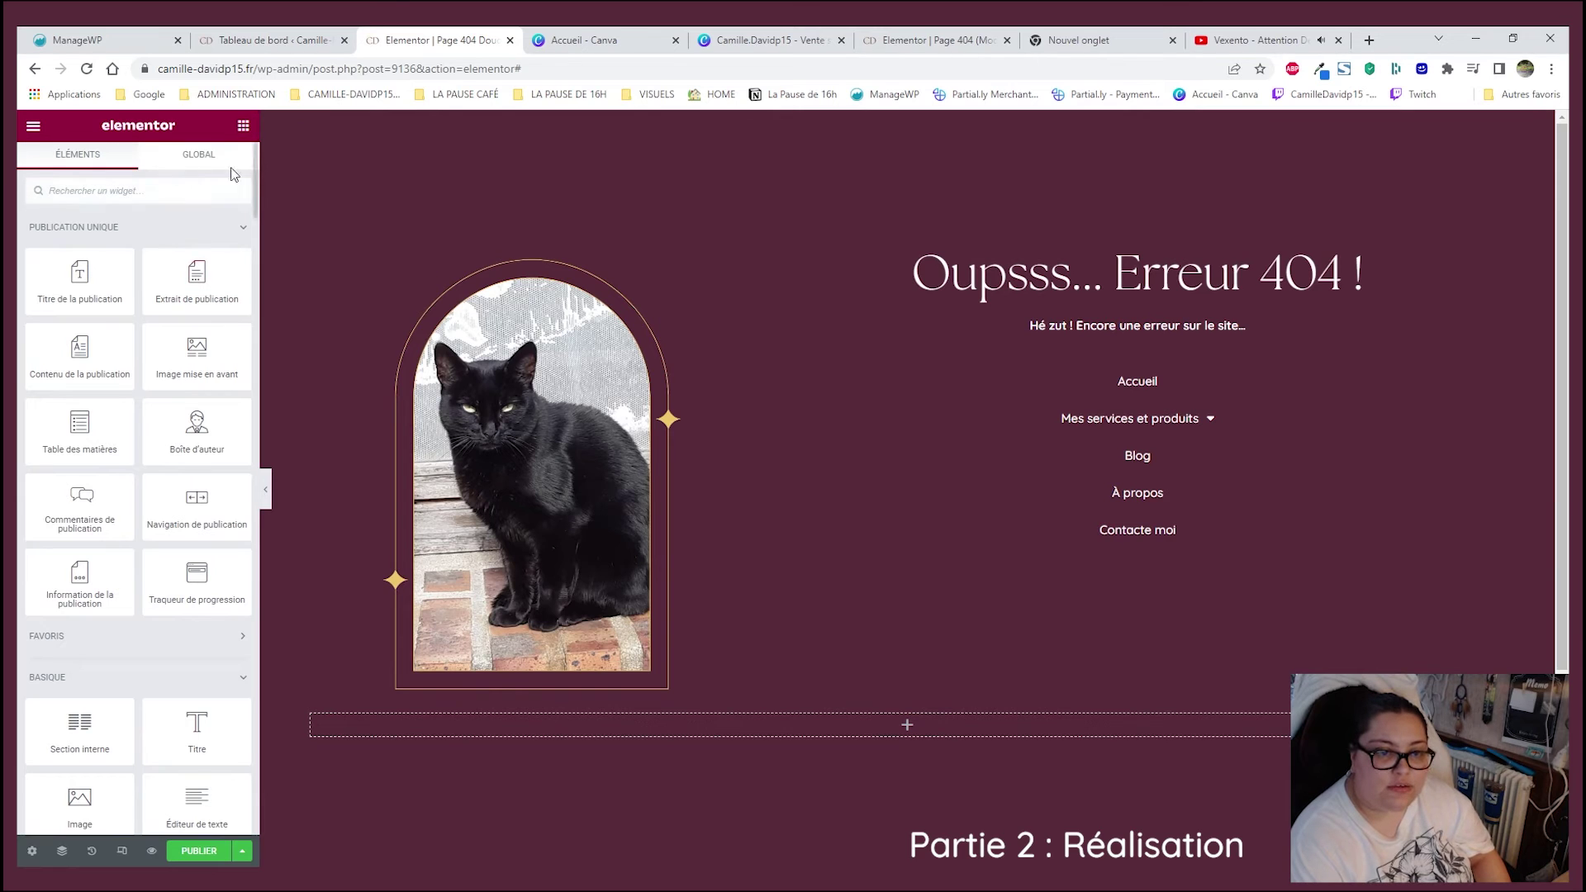
{"action": "left_click_drag", "start_coordinate": [196, 797], "coordinate": [474, 725]}
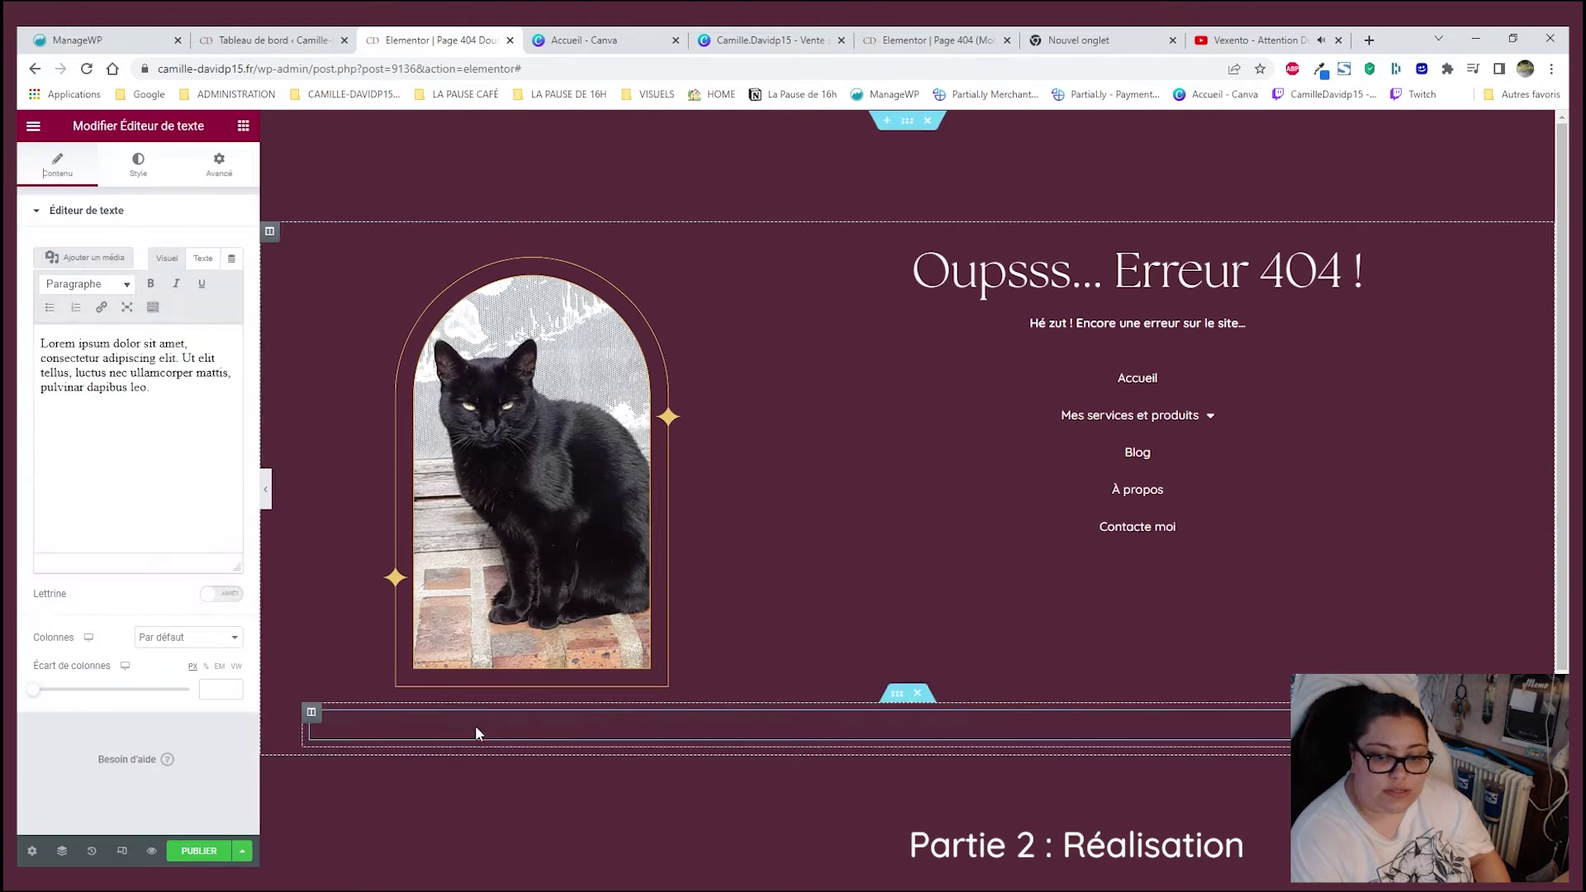
- Copy the copyright line from the old 404 page's text widget and replace the new text editor's placeholder text with it
{"action": "left_click", "coordinate": [138, 162]}
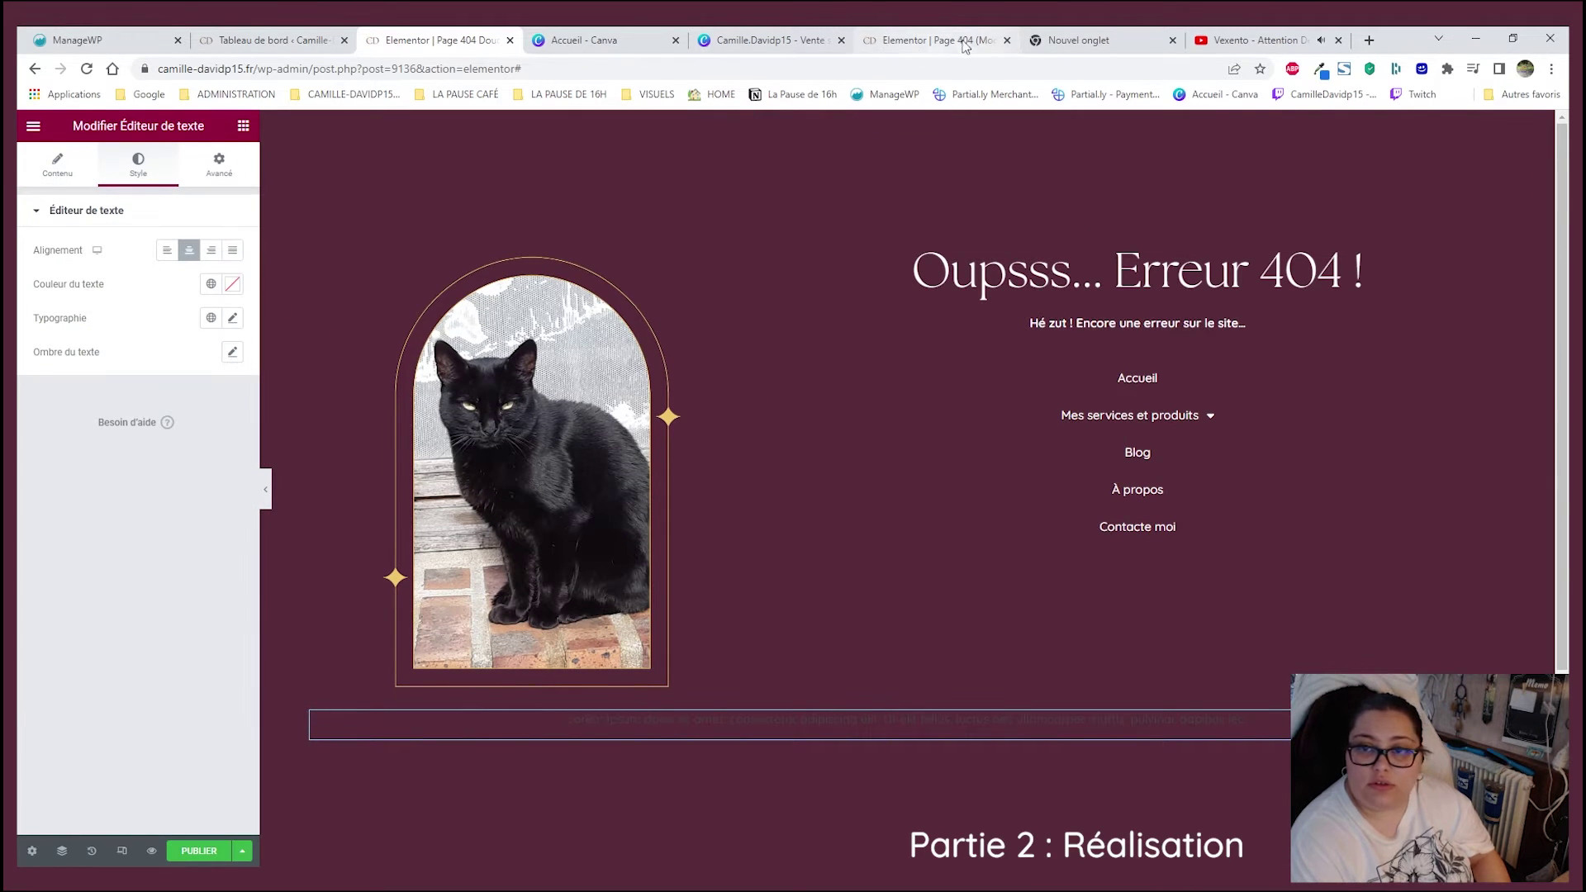
{"action": "key", "text": "ctrl+6"}
{"action": "left_click", "coordinate": [157, 343]}
{"action": "key", "text": "ctrl+a"}
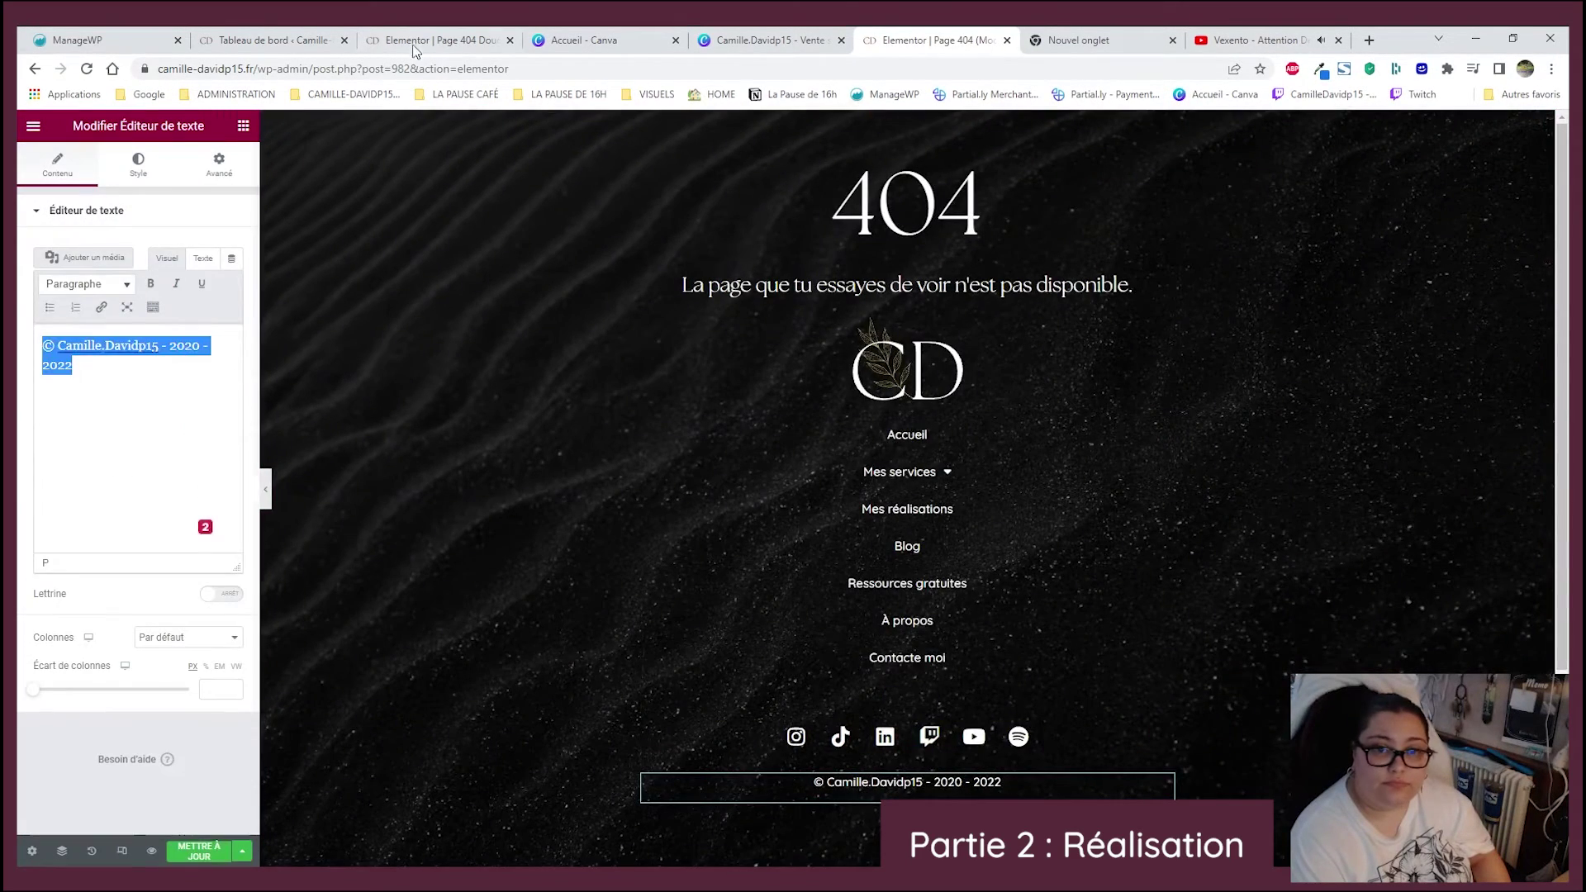
{"action": "key", "text": "ctrl+c"}
{"action": "key", "text": "ctrl+3"}
{"action": "left_click", "coordinate": [157, 361]}
{"action": "key", "text": "ctrl+a"}
{"action": "key", "text": "ctrl+v"}
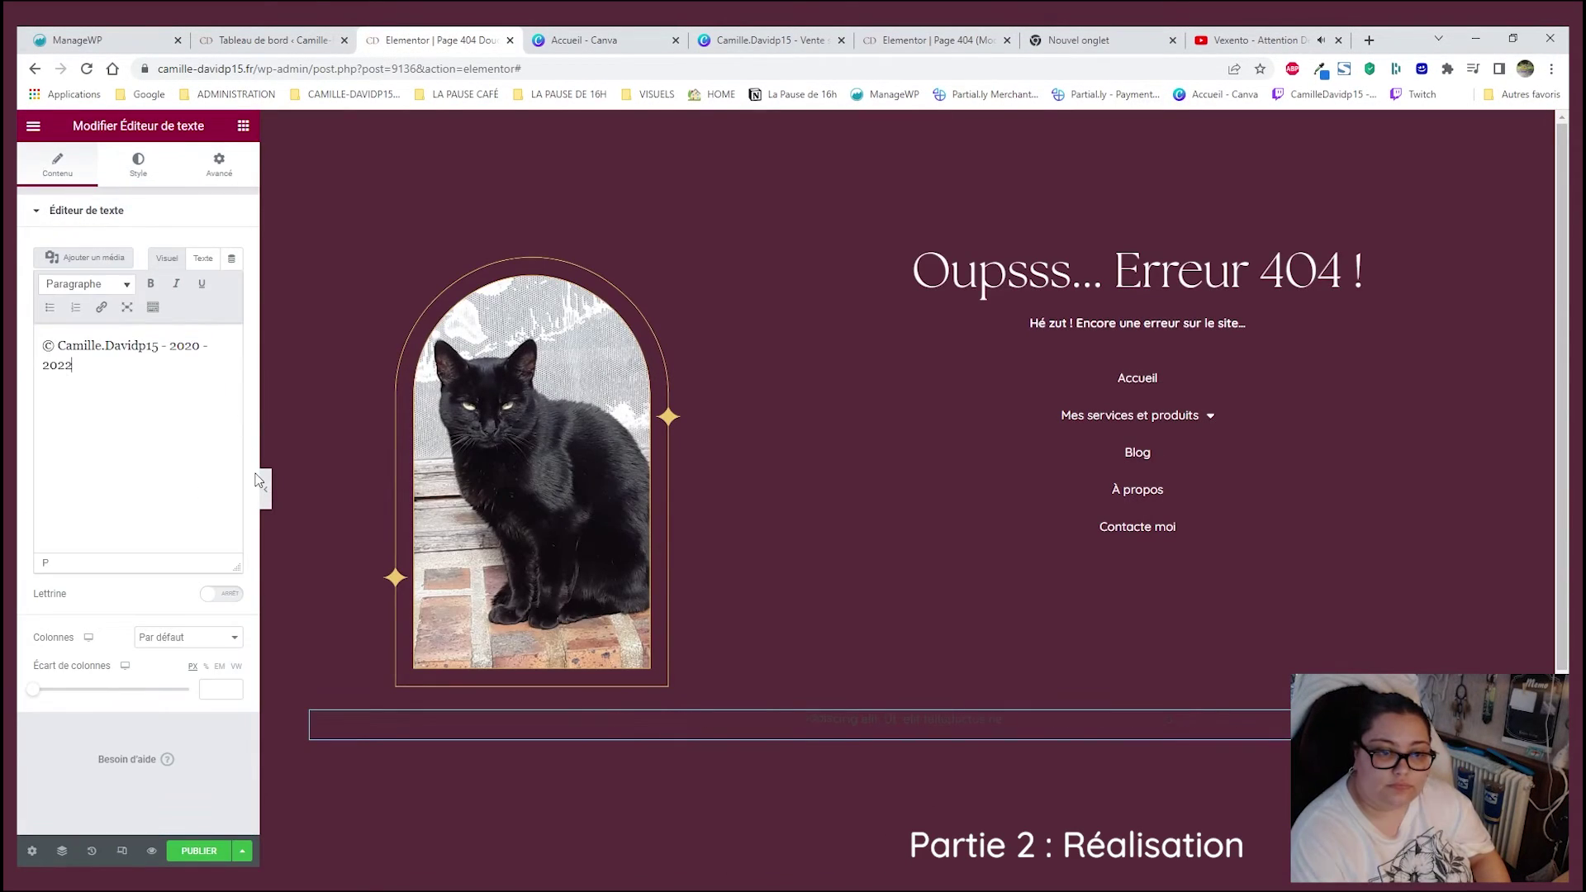
- Copy the old 404 page's copyright text widget and paste its style onto the new copyright text
{"action": "left_click", "coordinate": [609, 41]}
{"action": "key", "text": "ctrl+6"}
{"action": "right_click", "coordinate": [894, 783]}
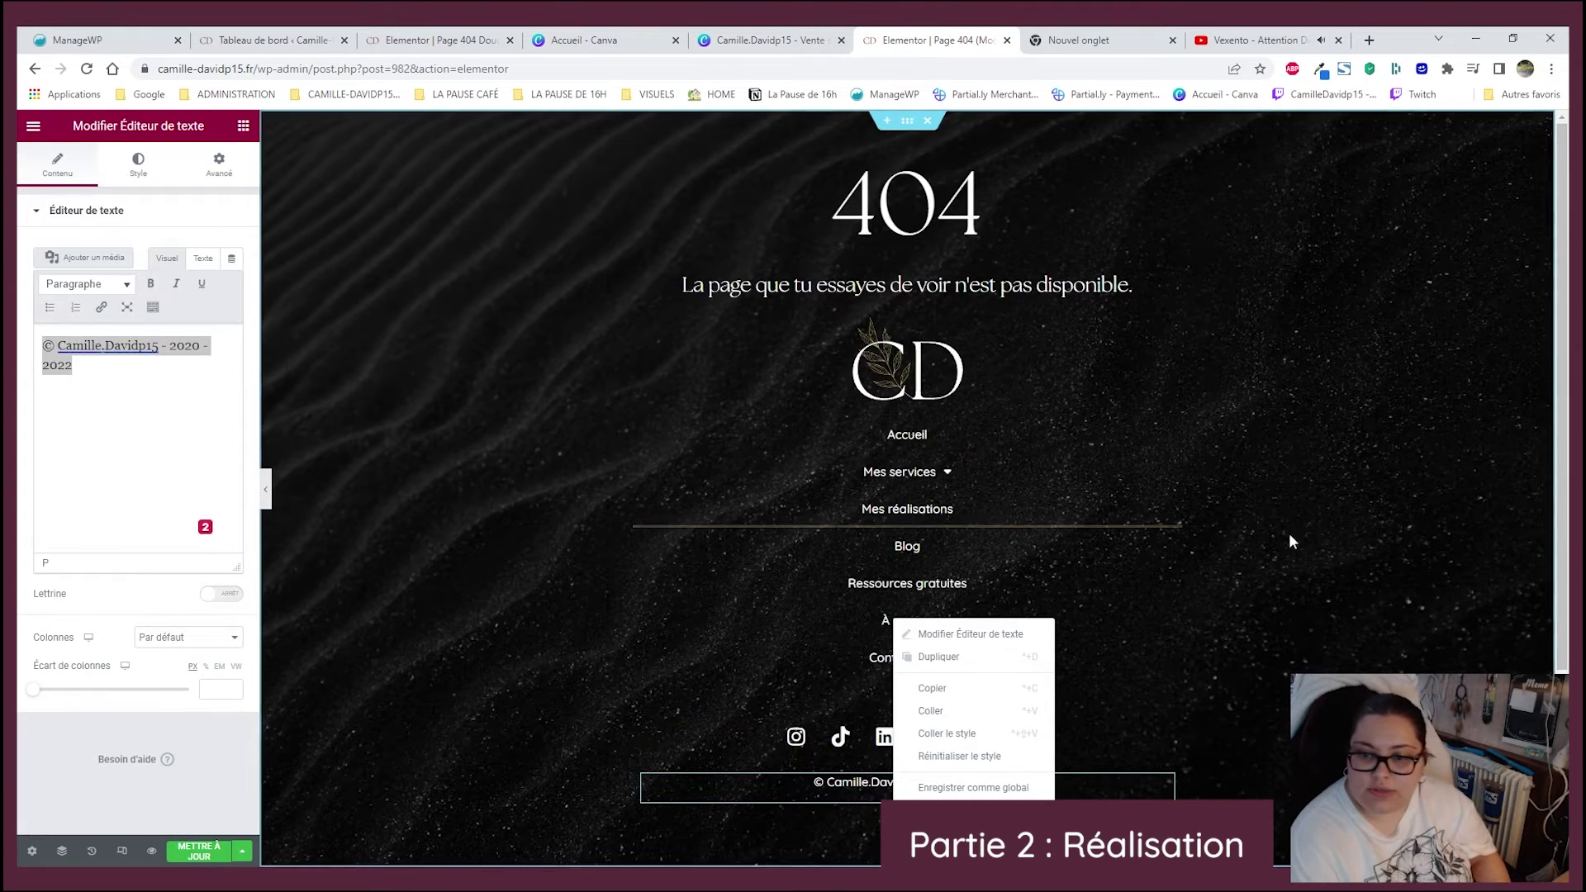
{"action": "key", "text": "Escape"}
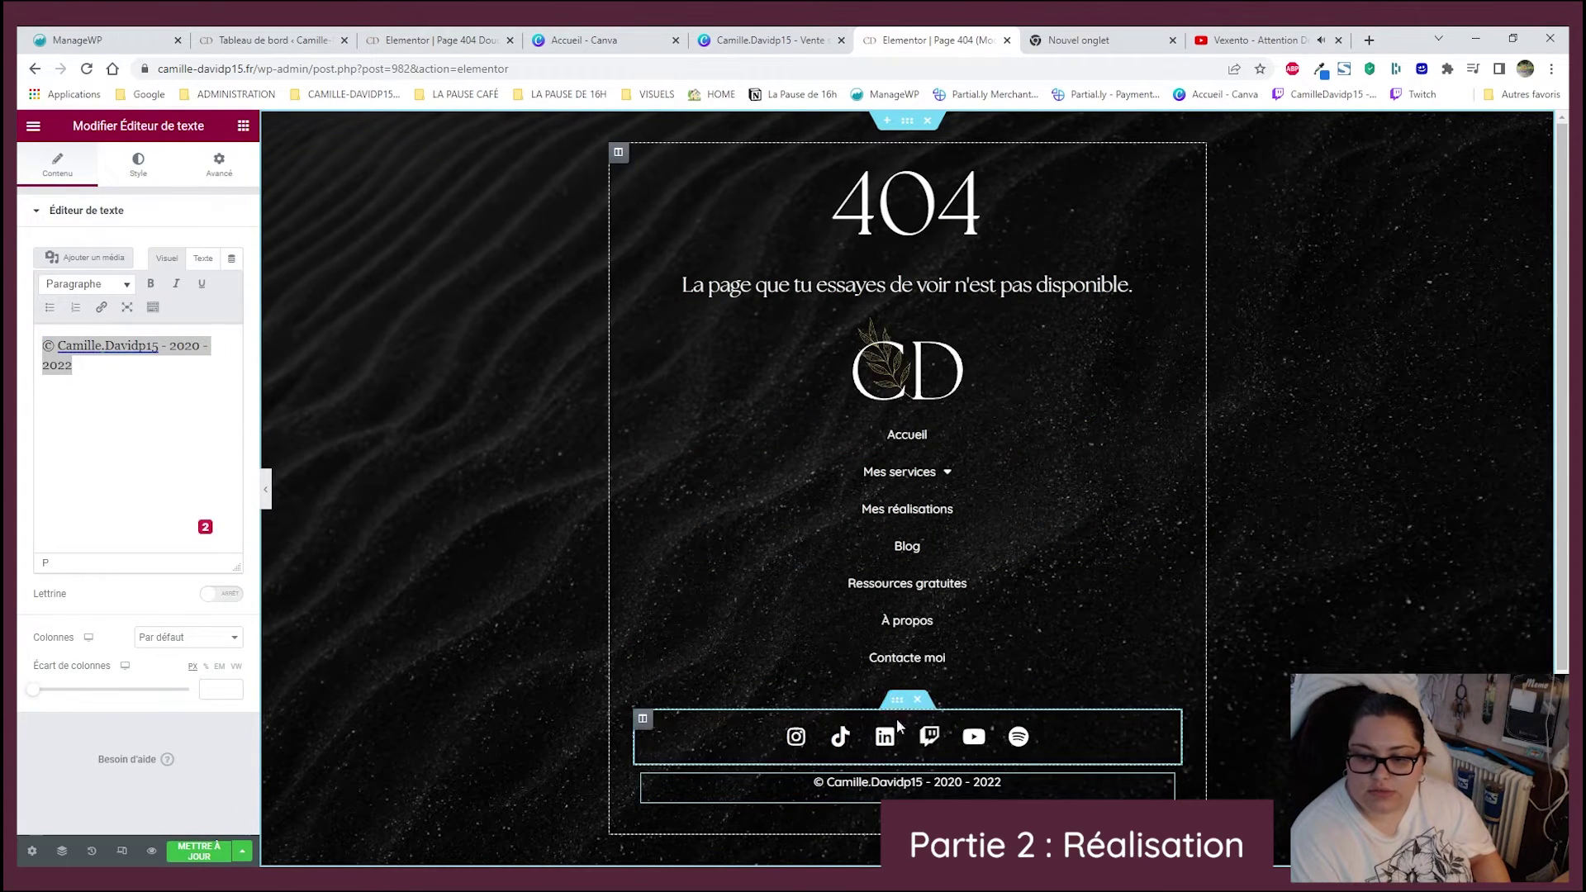
{"action": "right_click", "coordinate": [888, 782]}
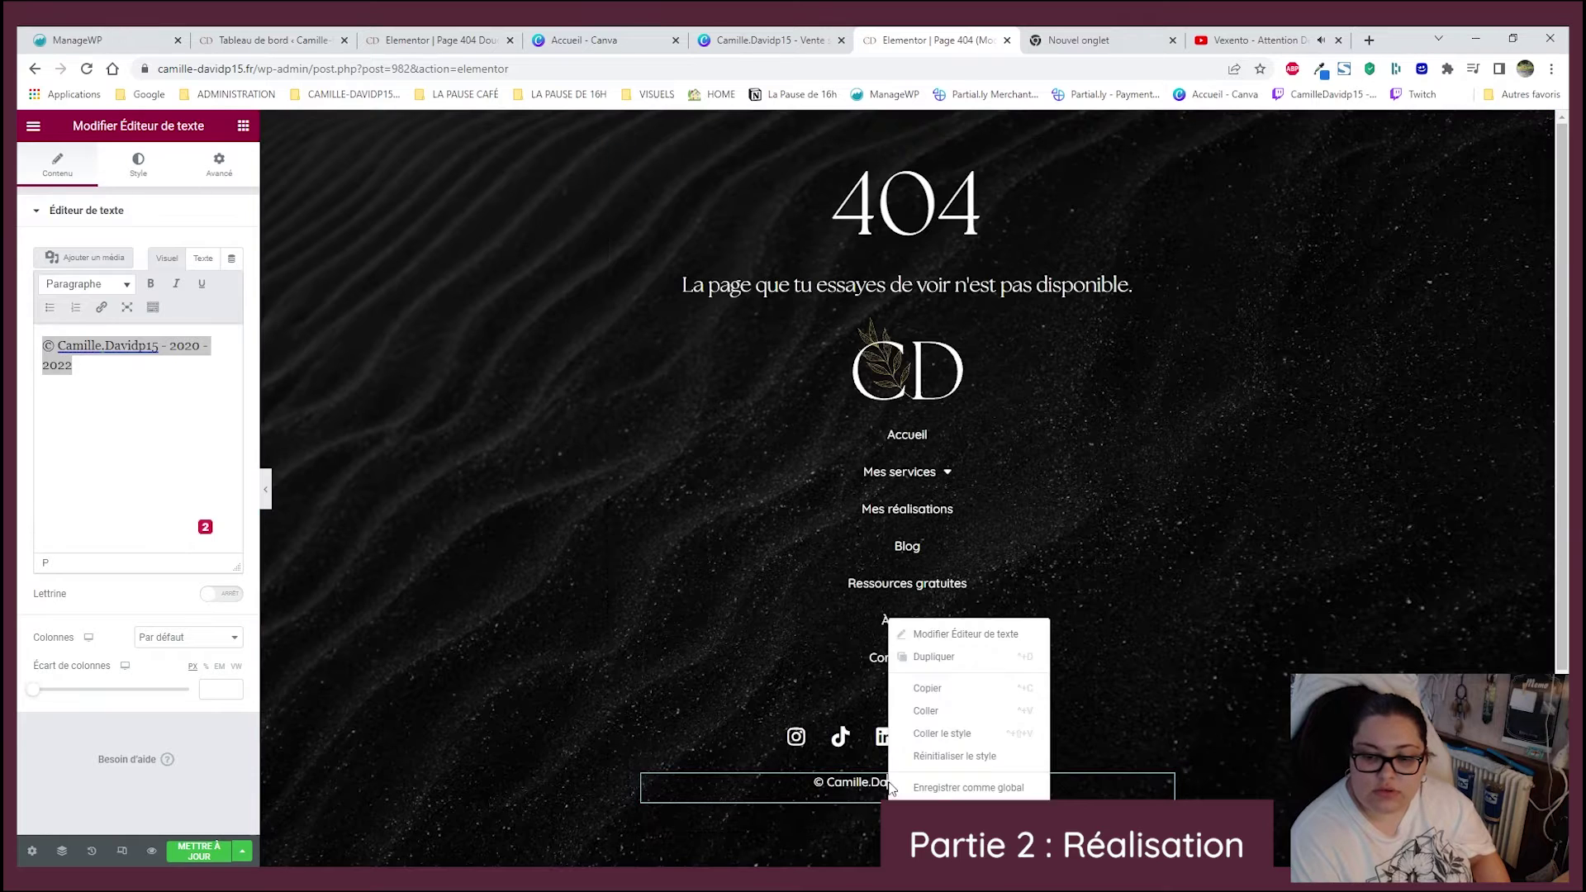
{"action": "left_click", "coordinate": [932, 692]}
{"action": "left_click", "coordinate": [434, 39]}
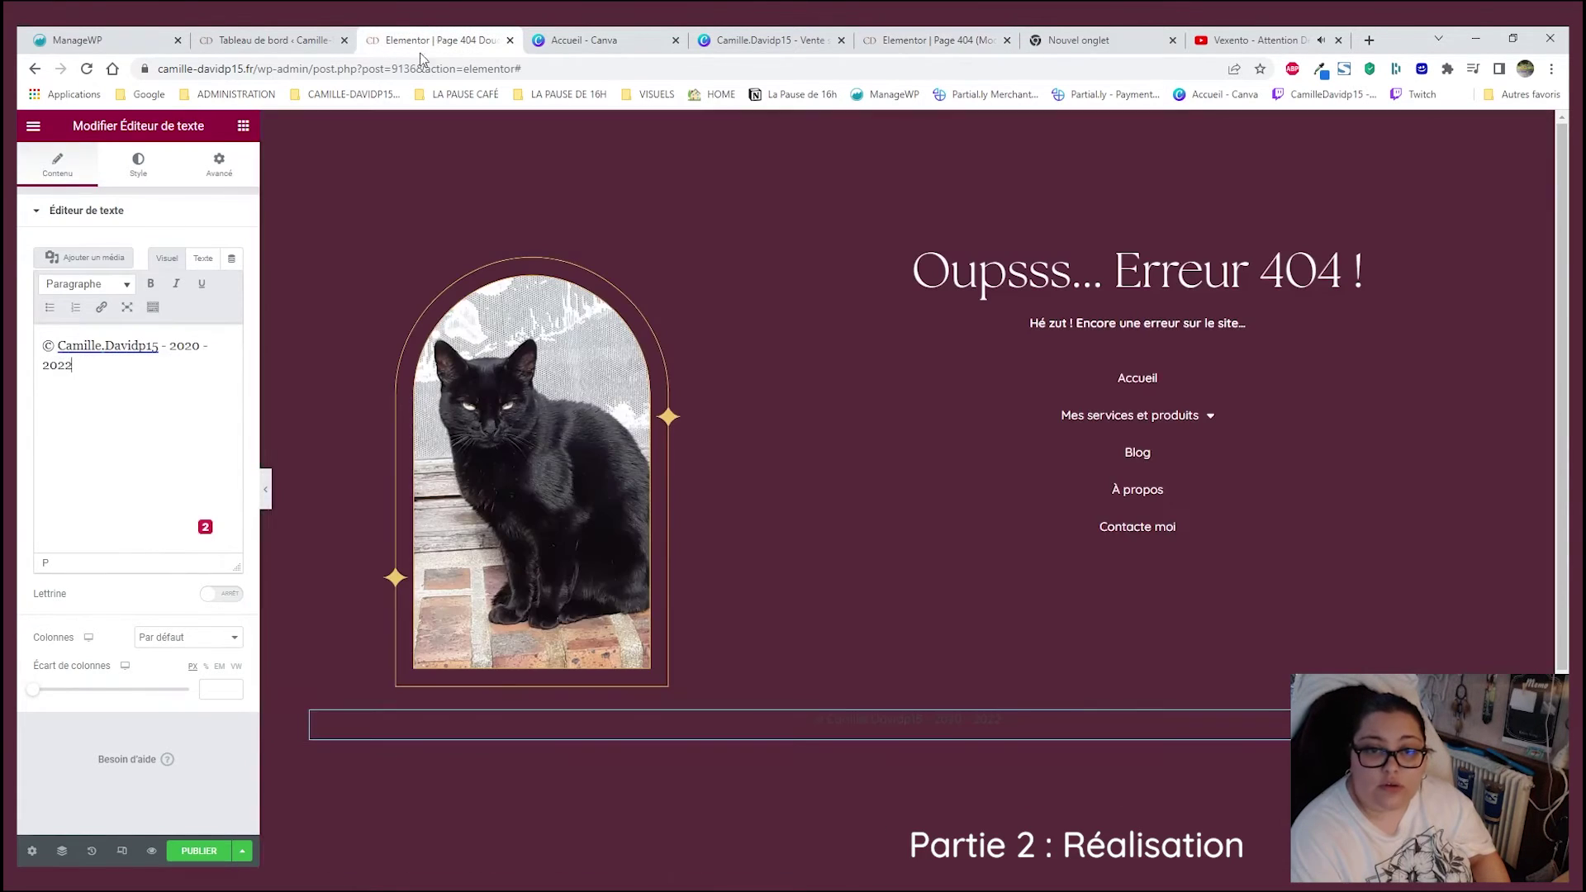
{"action": "right_click", "coordinate": [864, 720]}
{"action": "left_click", "coordinate": [952, 748]}
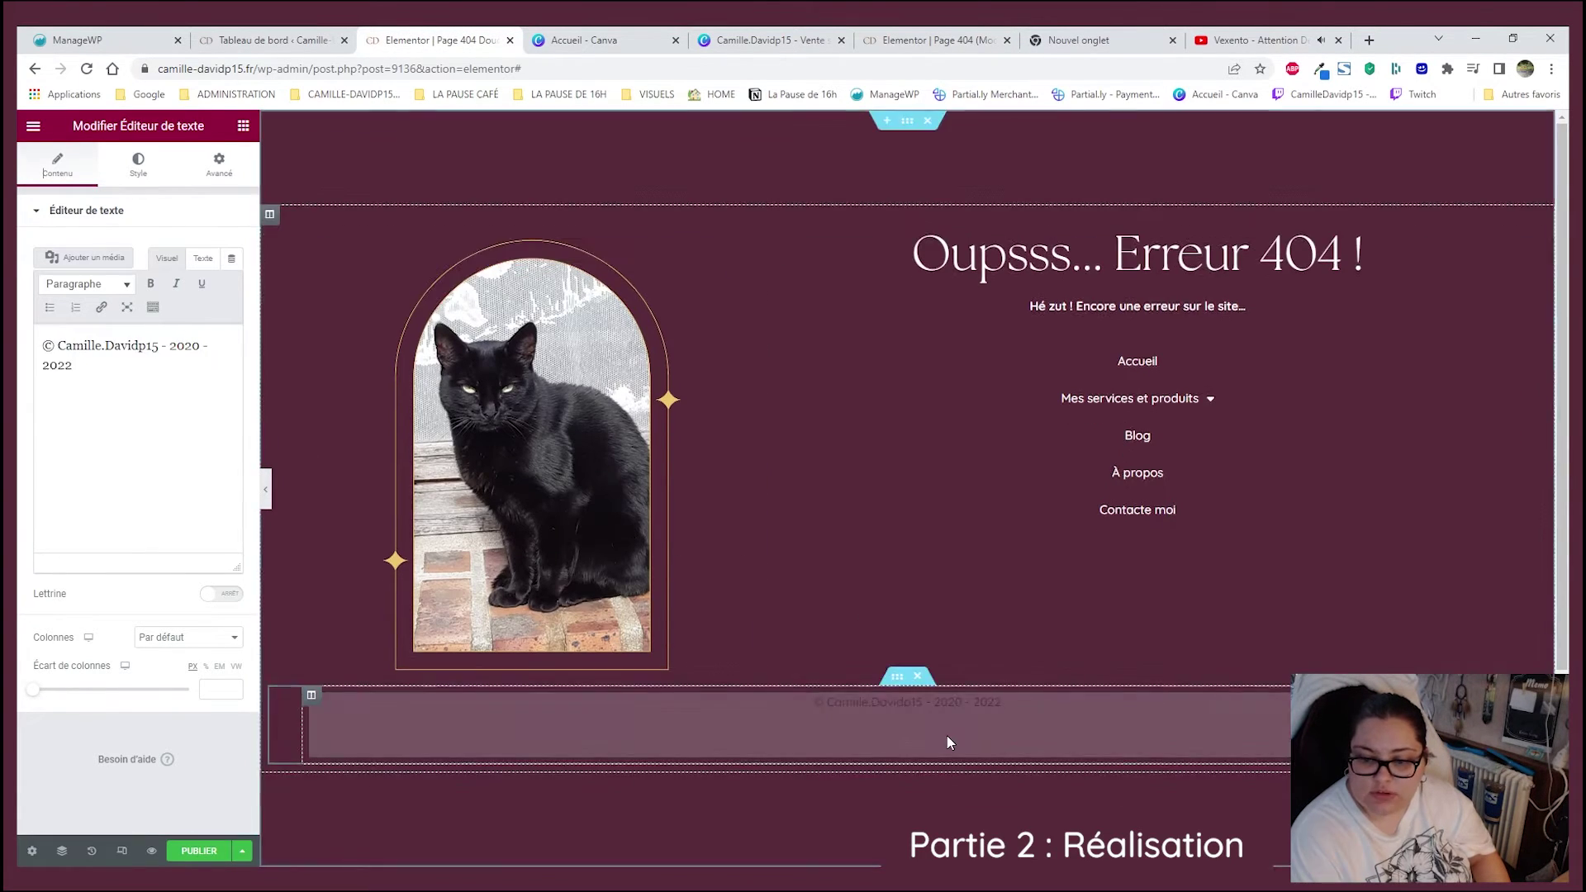
- Compare the old 404 page's social icons and main section layout settings with the new page's copyright inner section
{"action": "left_click", "coordinate": [886, 43]}
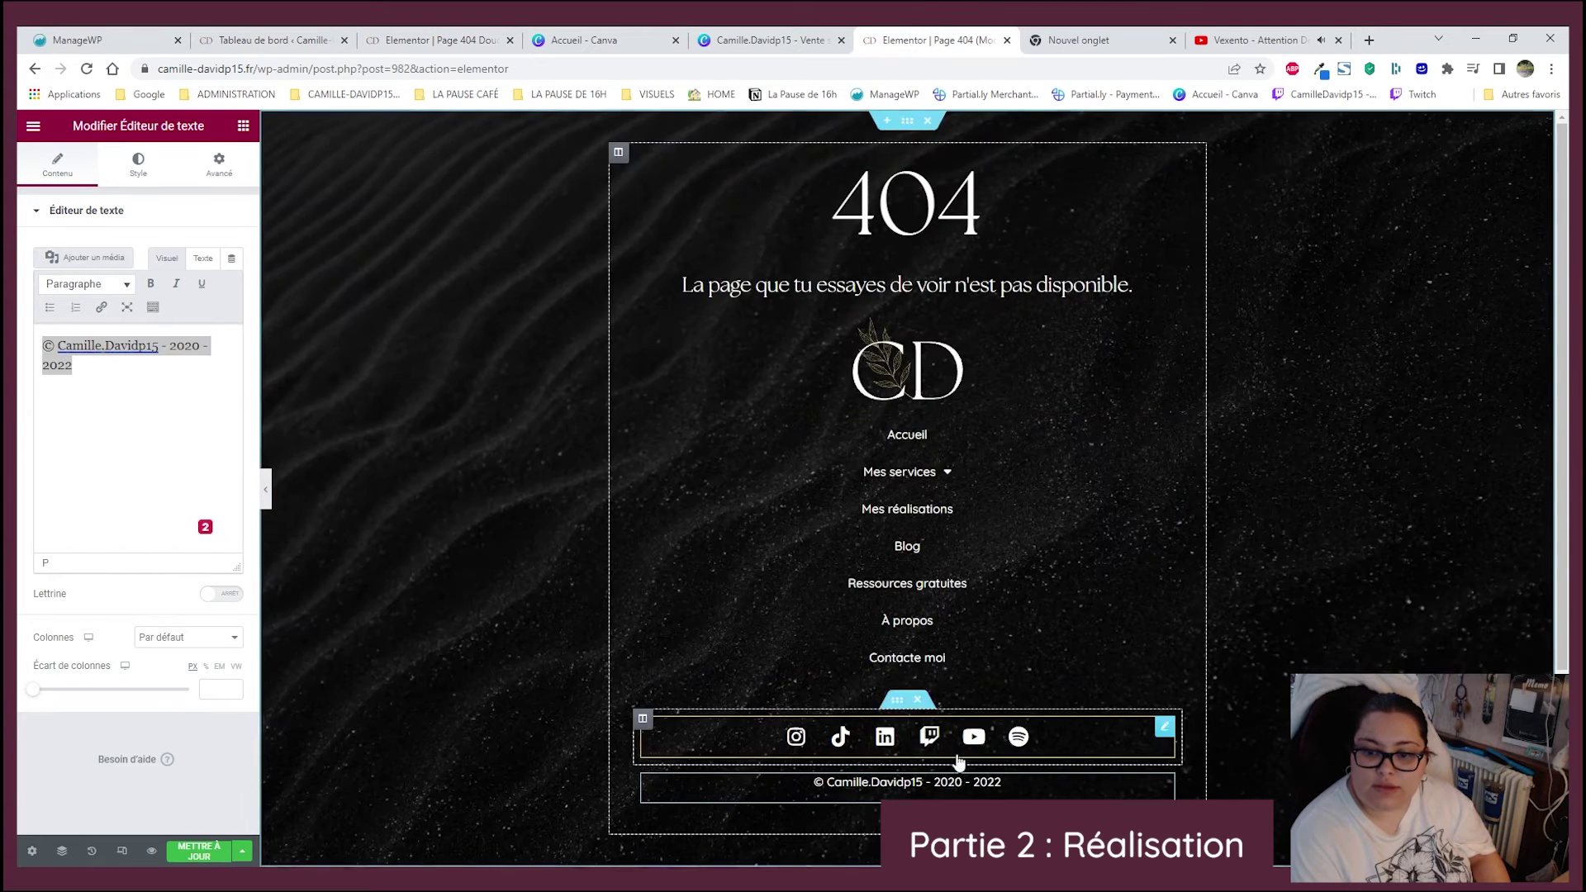
{"action": "left_click", "coordinate": [958, 746]}
{"action": "left_click", "coordinate": [425, 46]}
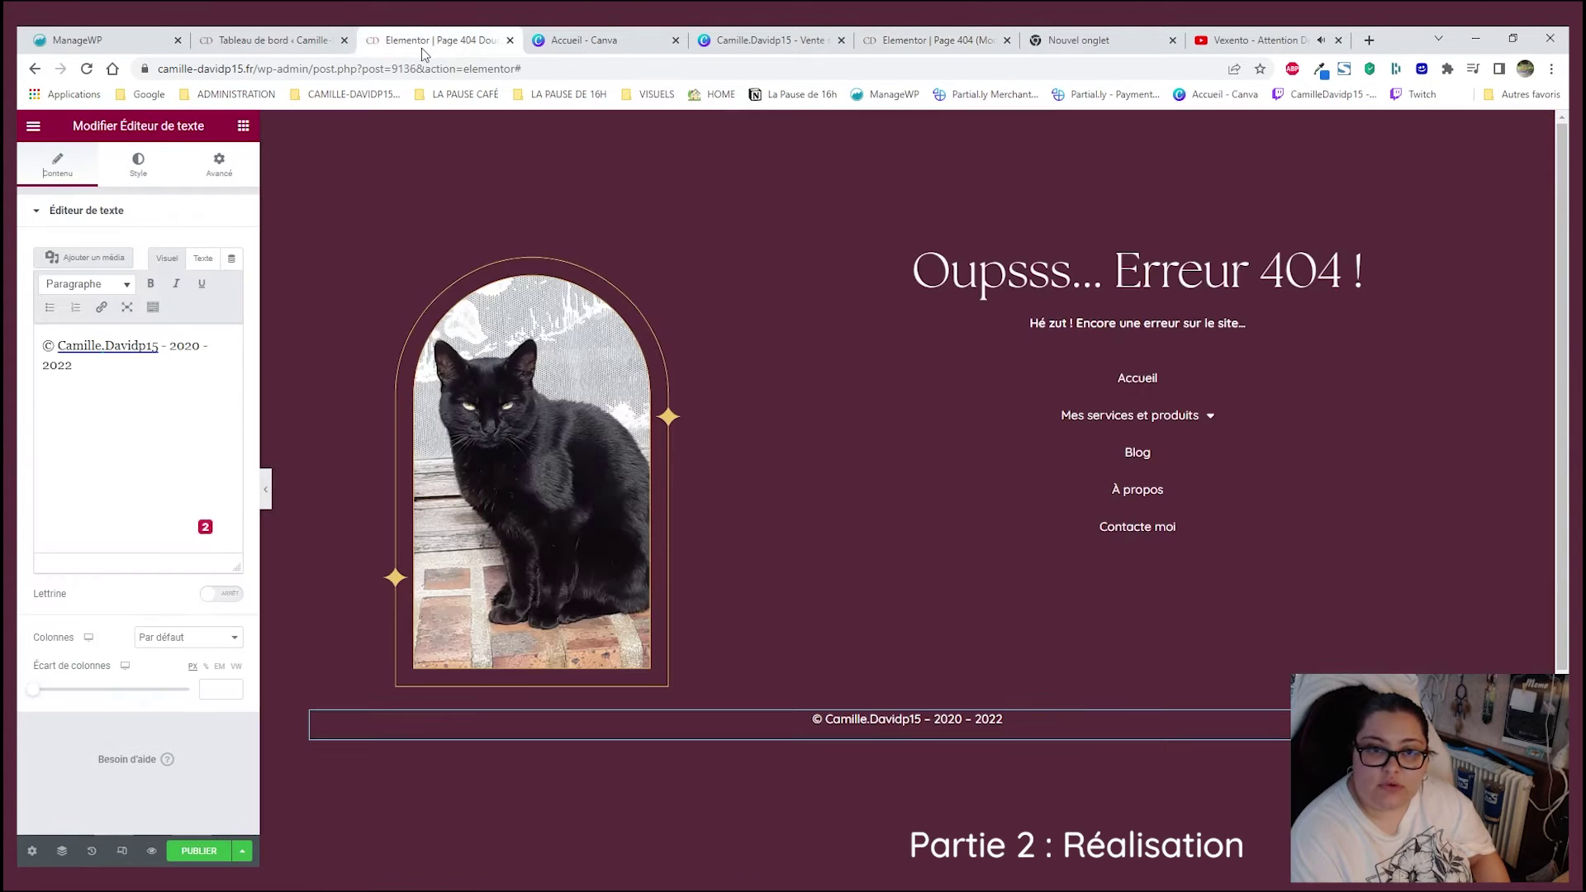
{"action": "left_click", "coordinate": [578, 738]}
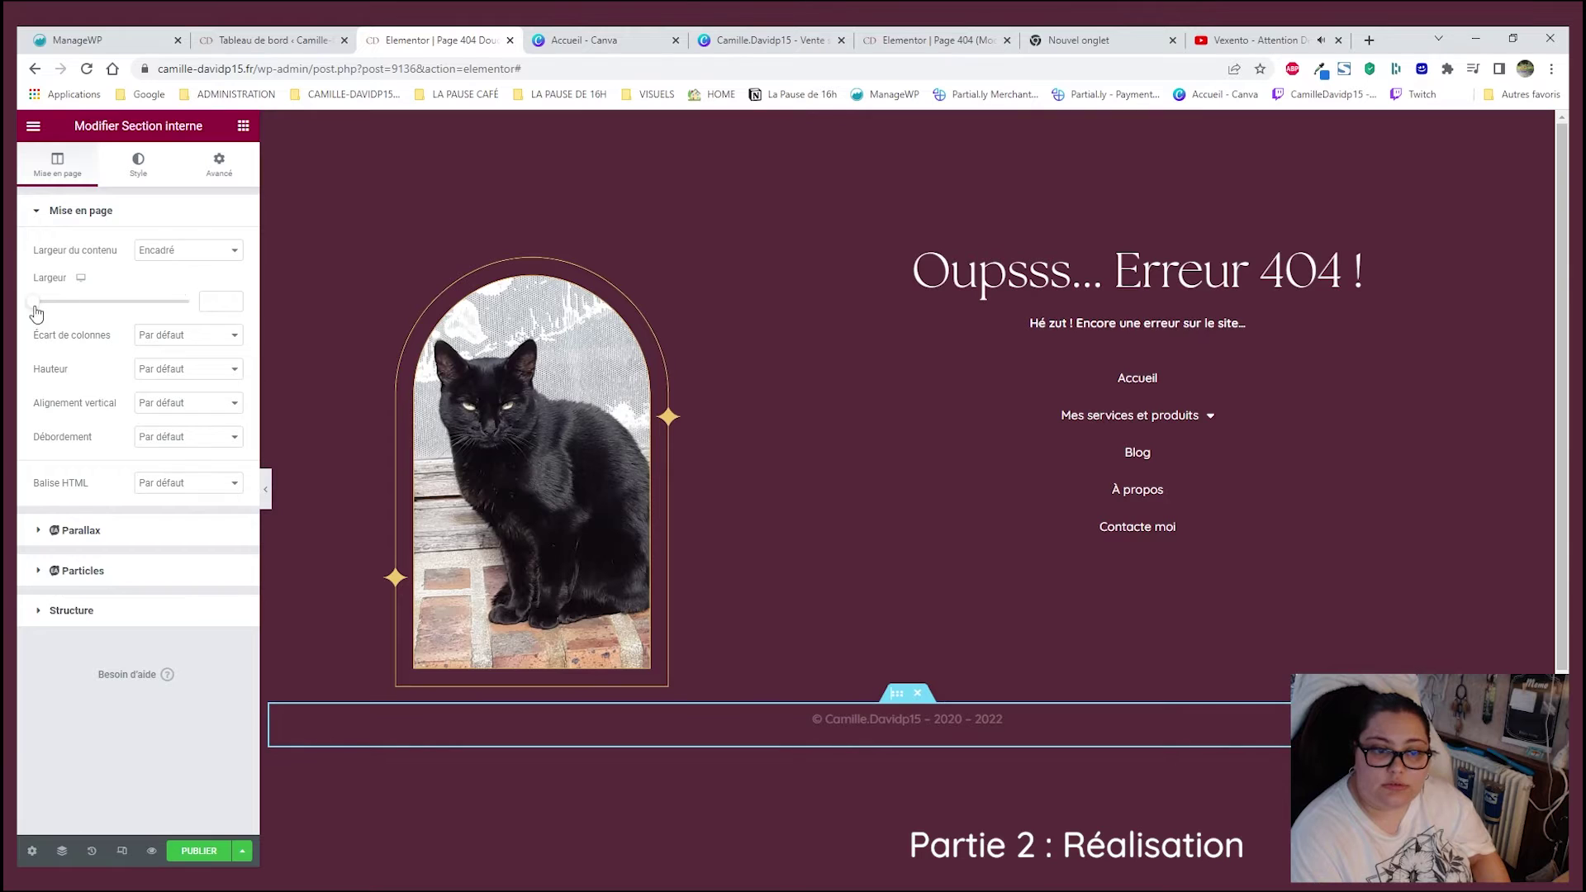
{"action": "left_click", "coordinate": [929, 39]}
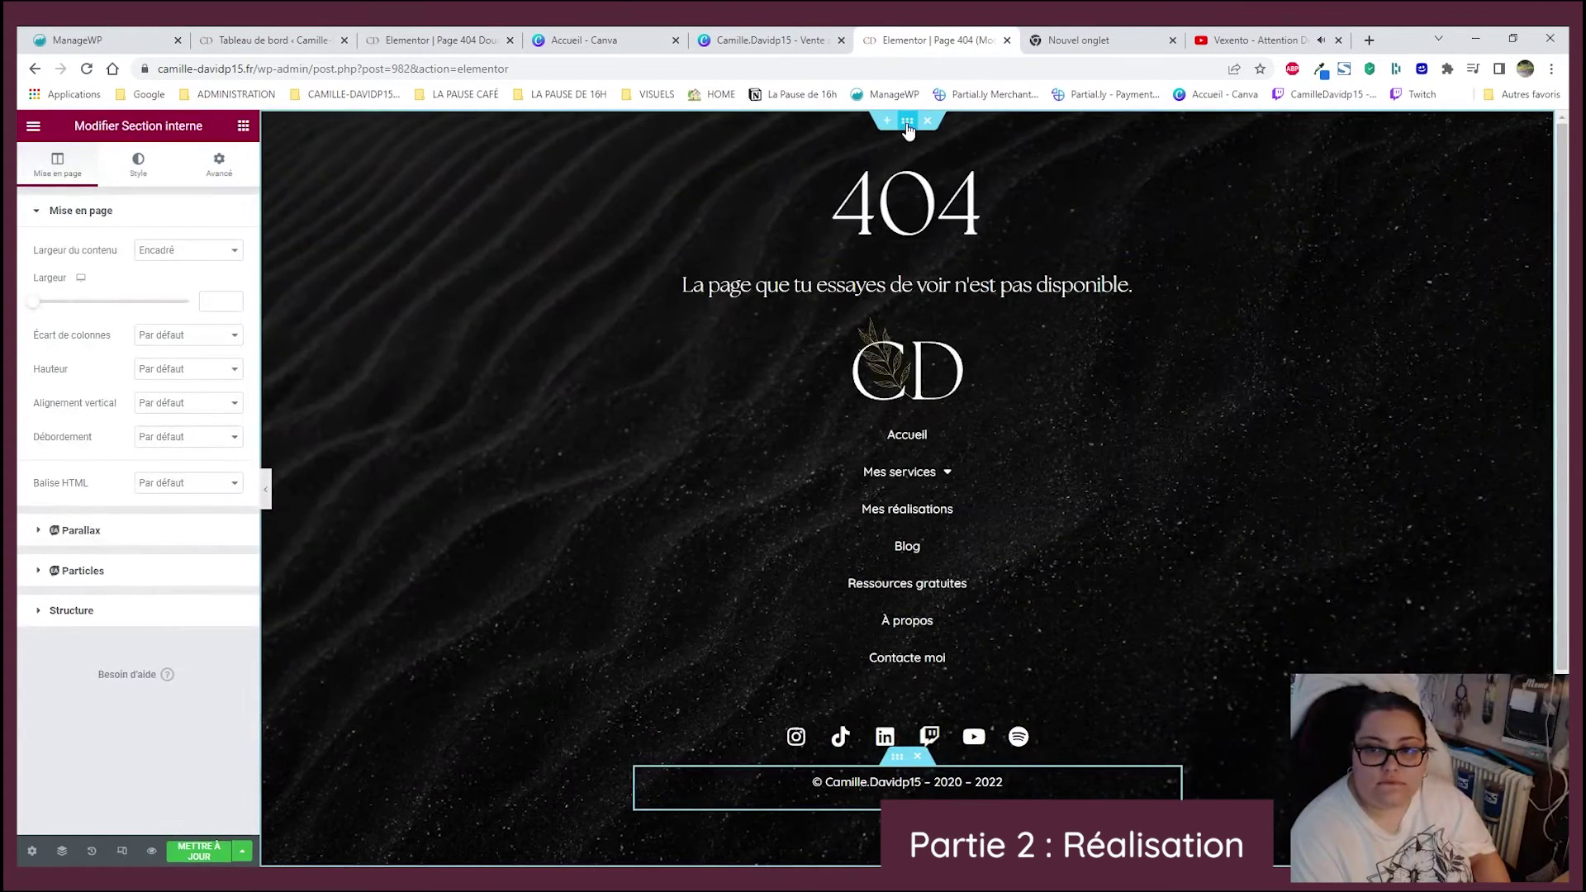
{"action": "left_click", "coordinate": [908, 129]}
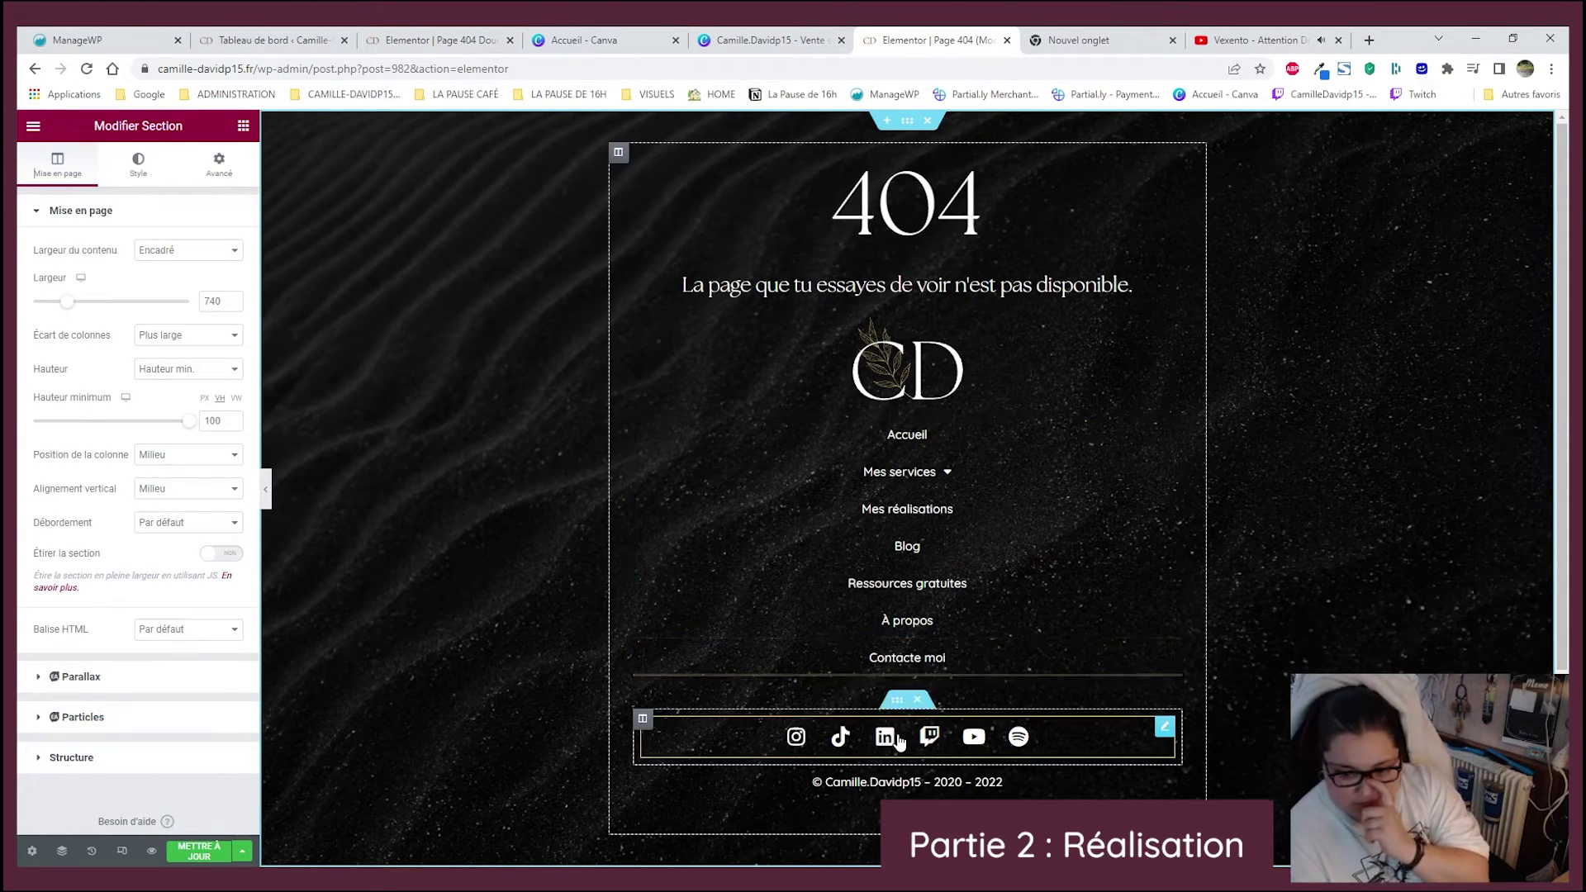
{"action": "left_click", "coordinate": [764, 40]}
{"action": "left_click", "coordinate": [427, 37]}
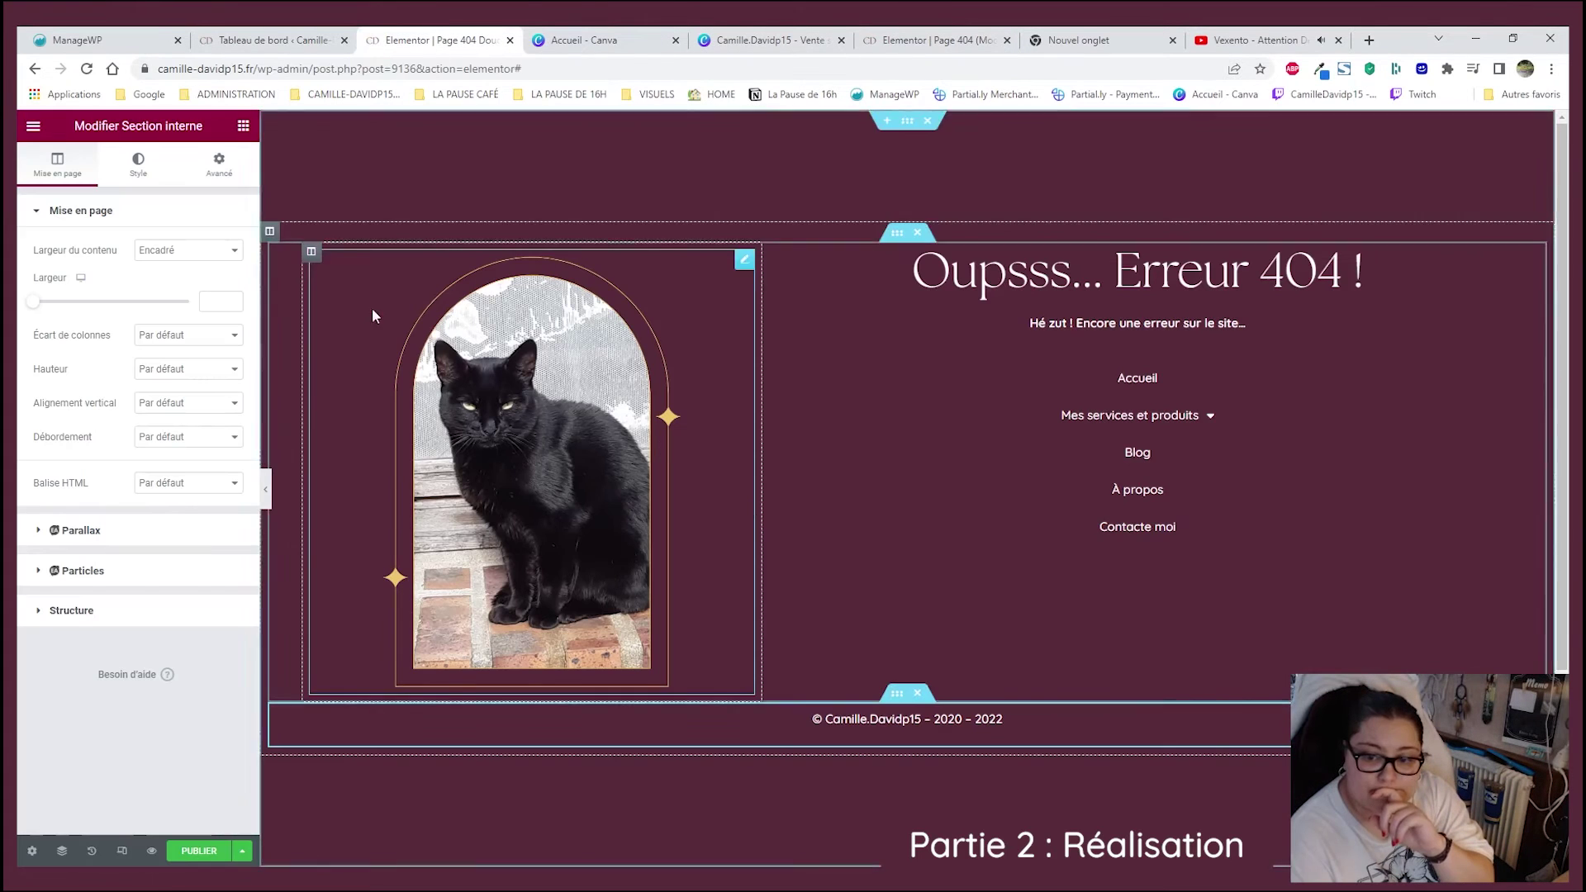
- Add the global RS Blanc social icons widget above the copyright text in the lower inner section
{"action": "left_click", "coordinate": [243, 126]}
{"action": "left_click", "coordinate": [198, 155]}
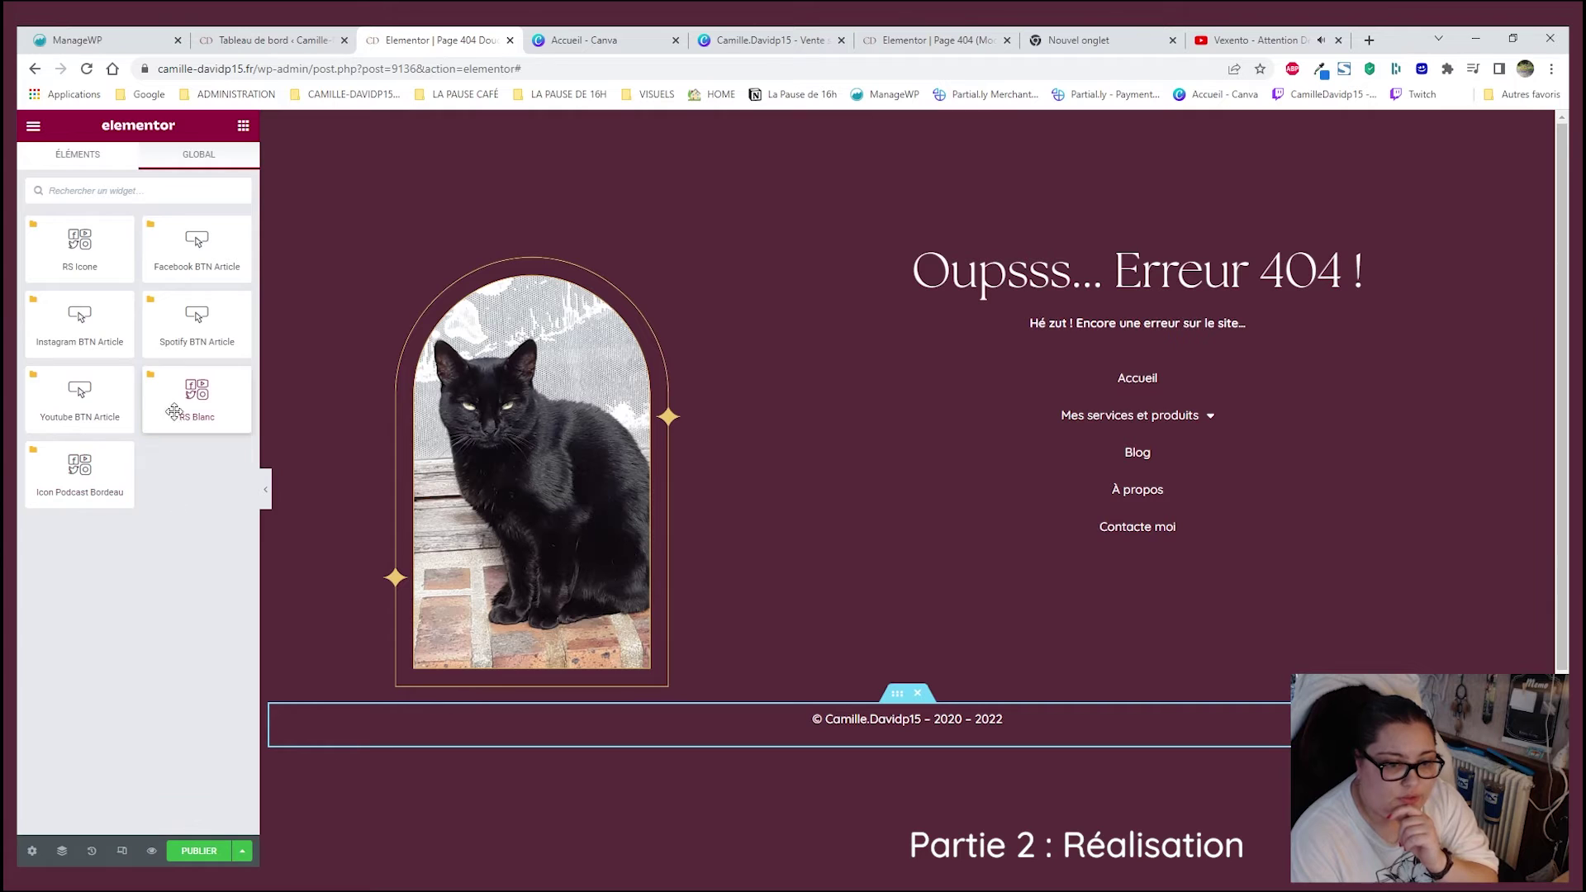
{"action": "left_click_drag", "start_coordinate": [293, 446], "coordinate": [874, 715]}
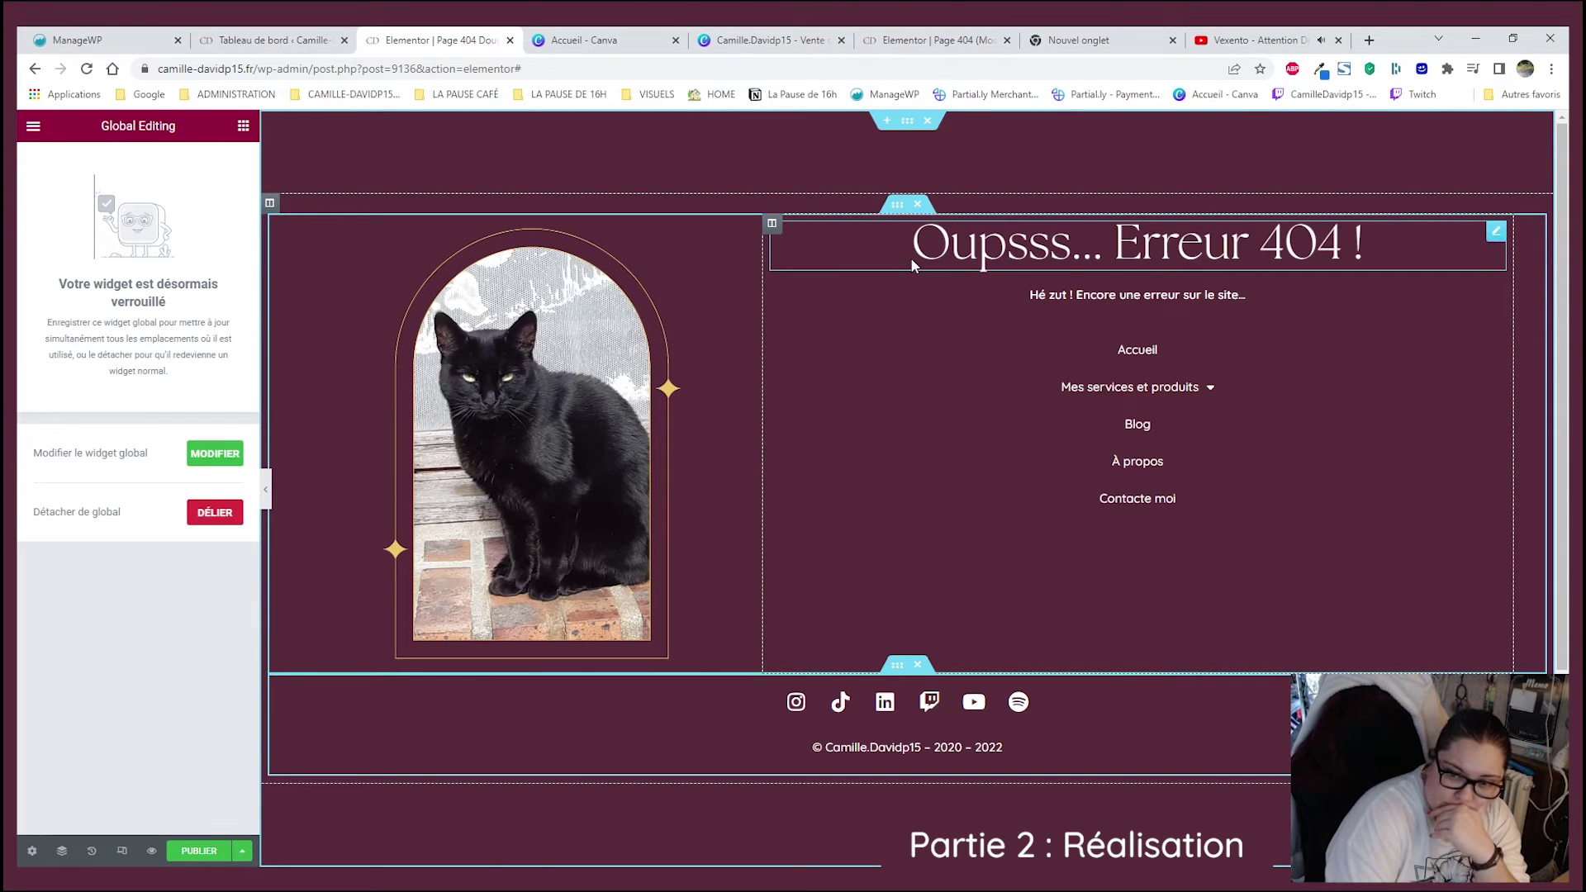
- Try a content width of 1120 on the inner section holding the cat image and menu, and clear the value
{"action": "left_click", "coordinate": [852, 274]}
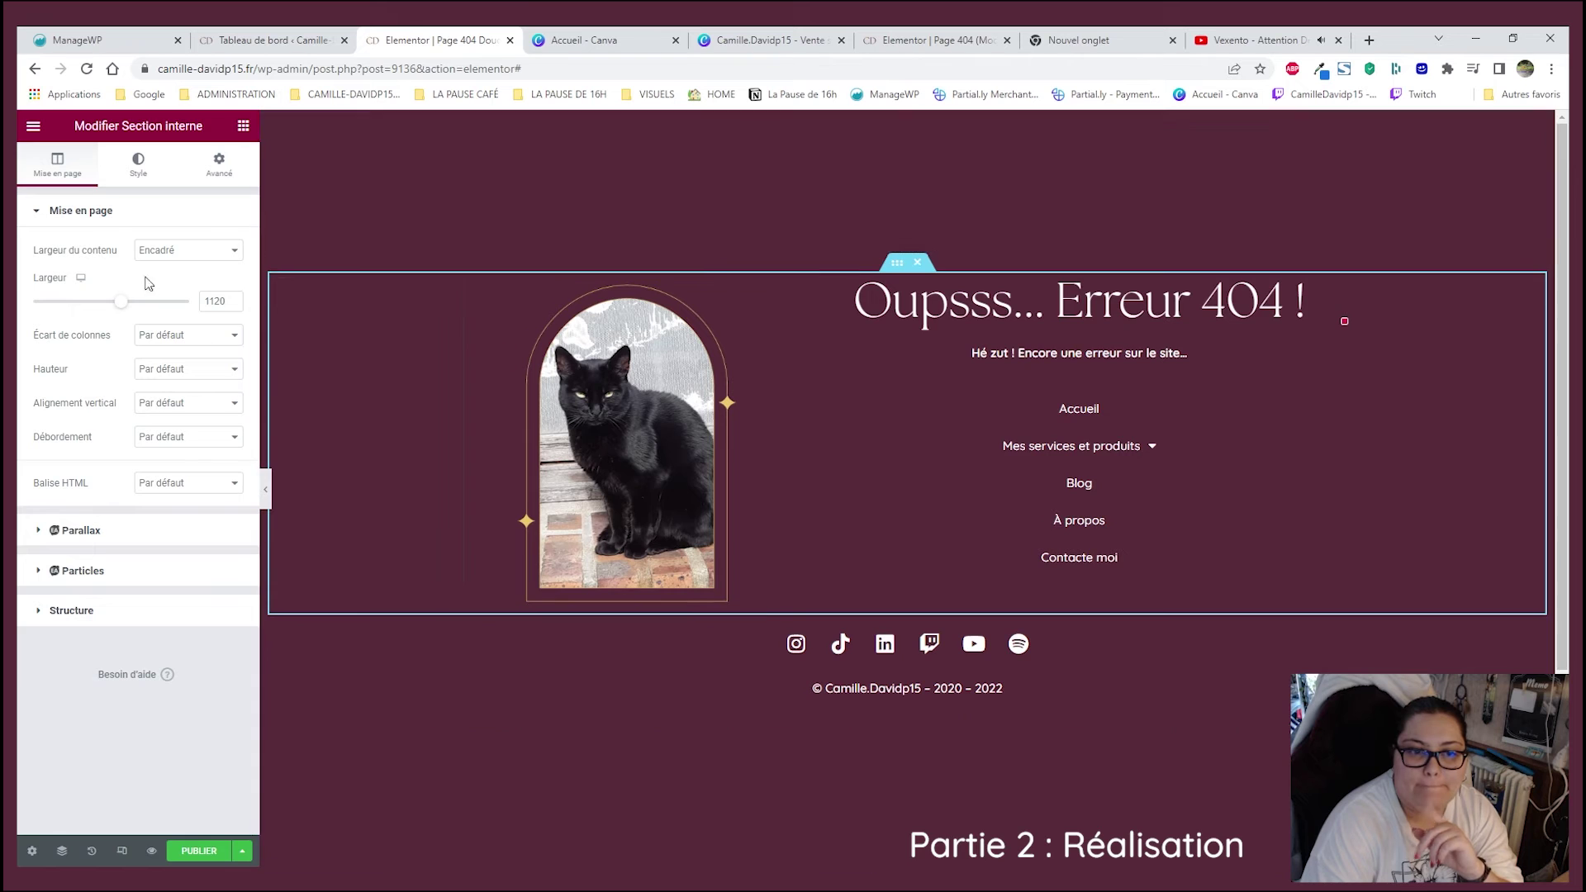
{"action": "left_click", "coordinate": [233, 306]}
{"action": "key", "text": "BackSpace"}
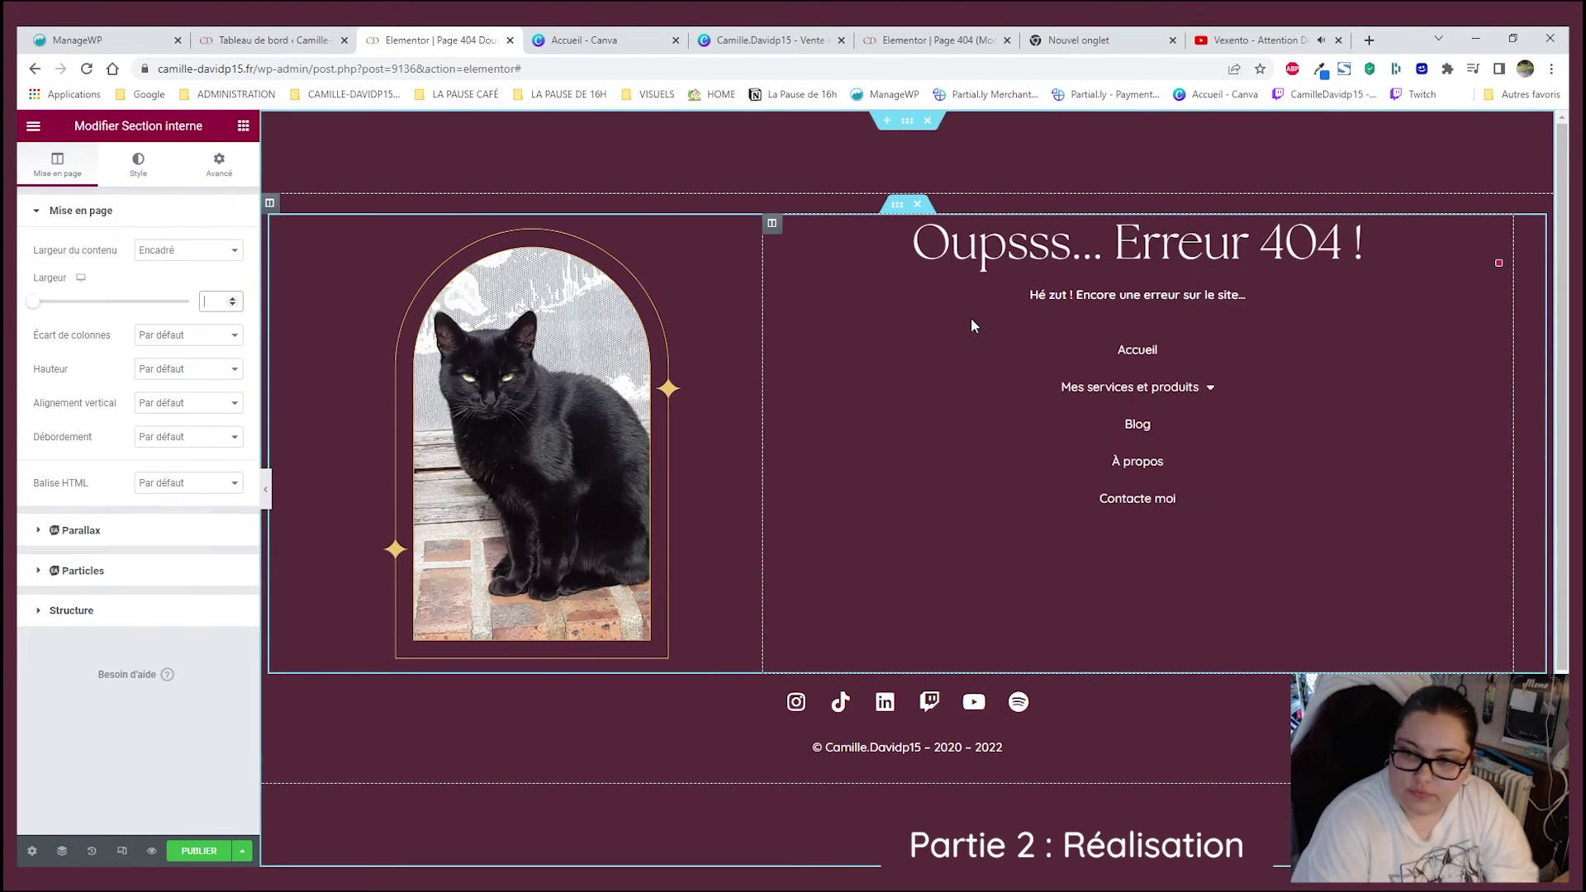
- Try a right inner margin of 150 px on the cat and menu inner section, and clear all its inner margins
{"action": "left_click", "coordinate": [219, 162]}
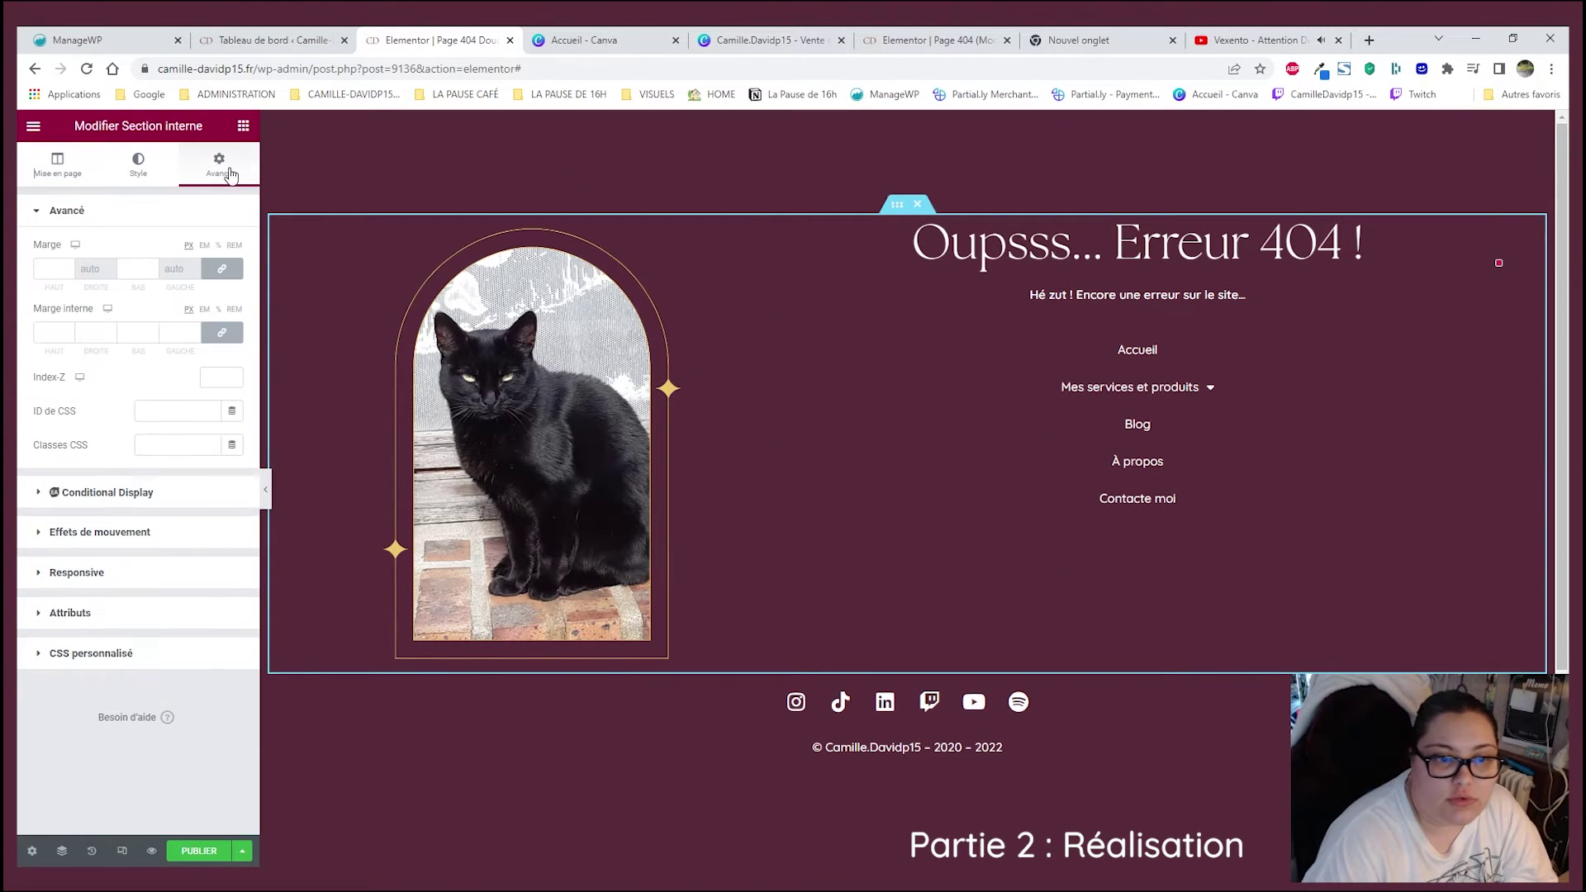
{"action": "left_click", "coordinate": [222, 333]}
{"action": "left_click", "coordinate": [70, 338]}
{"action": "type", "text": "150"}
{"action": "left_click", "coordinate": [174, 332]}
{"action": "type", "text": "0"}
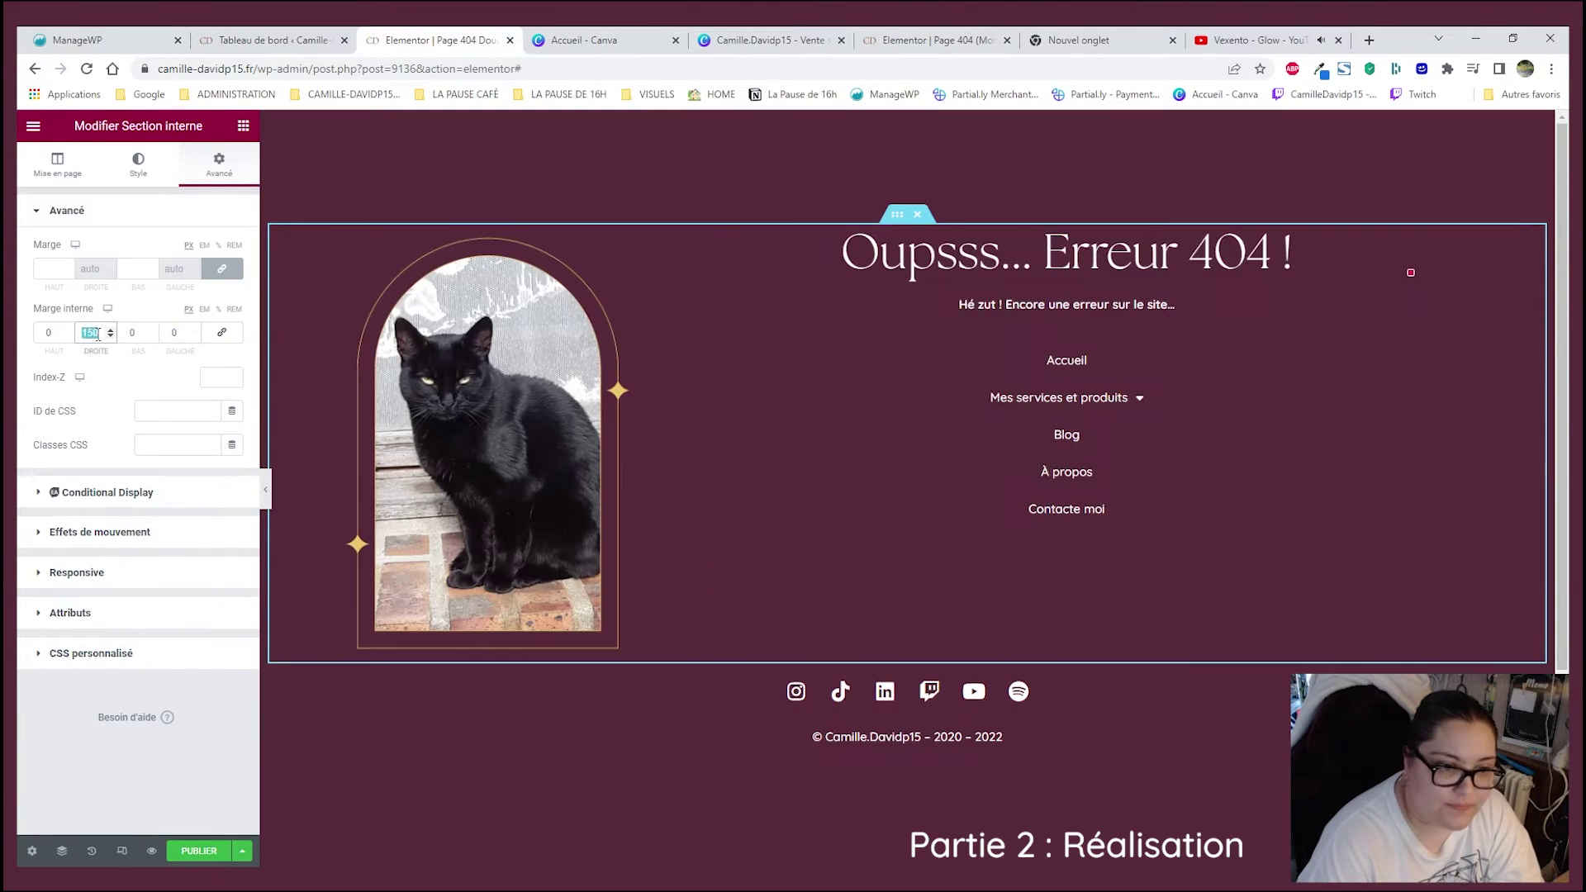
{"action": "left_click", "coordinate": [222, 332]}
{"action": "key", "text": "BackSpace"}
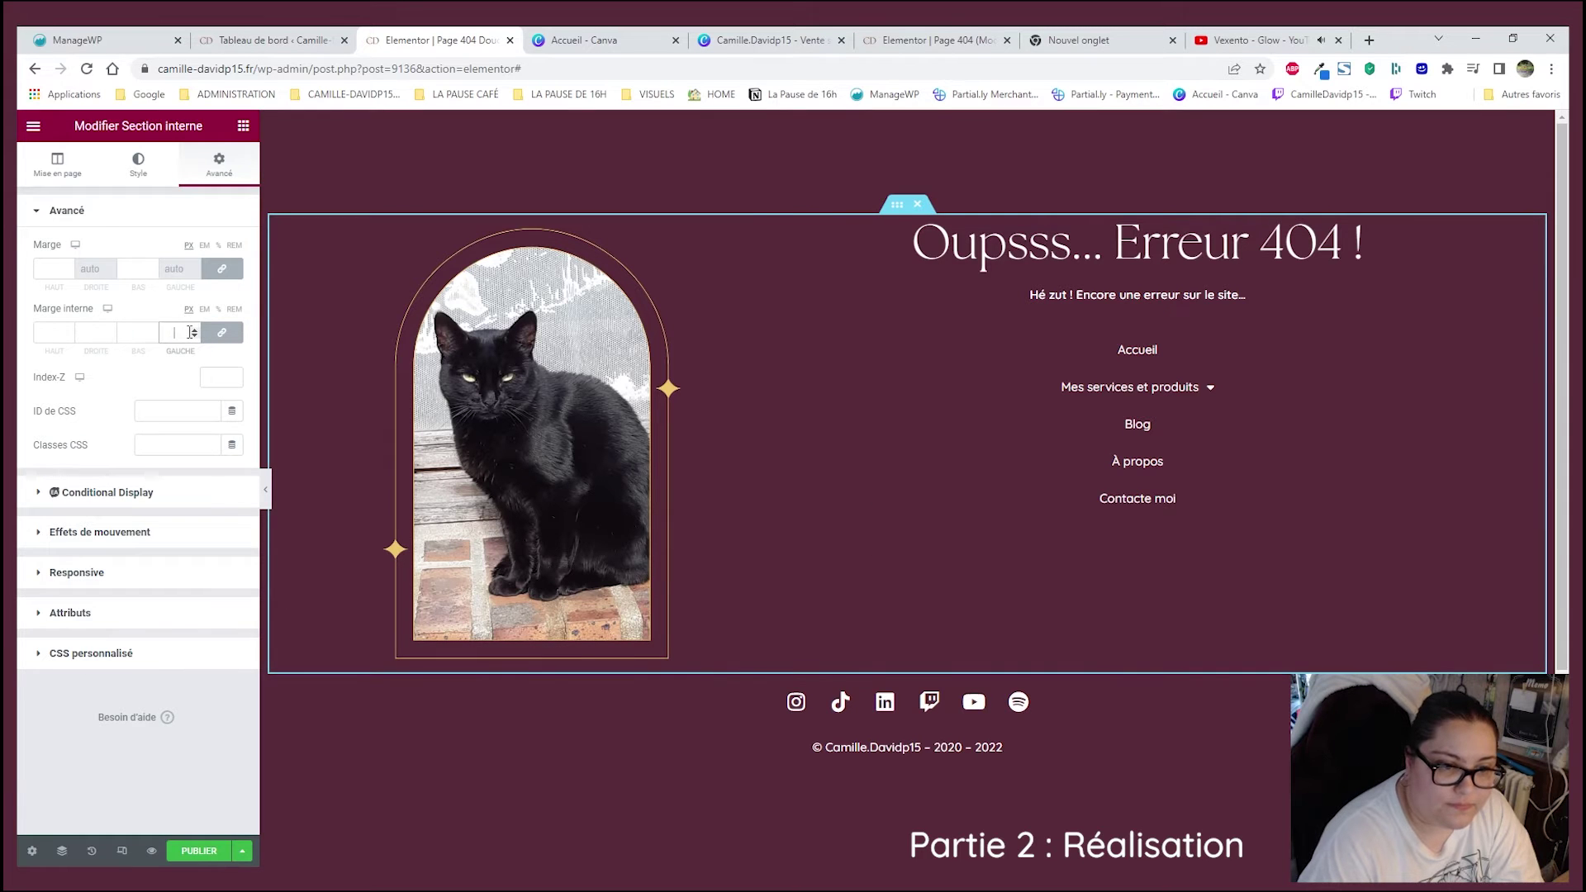
- Save the 404 page as a draft and preview it in a separate browser tab
{"action": "left_click", "coordinate": [570, 328]}
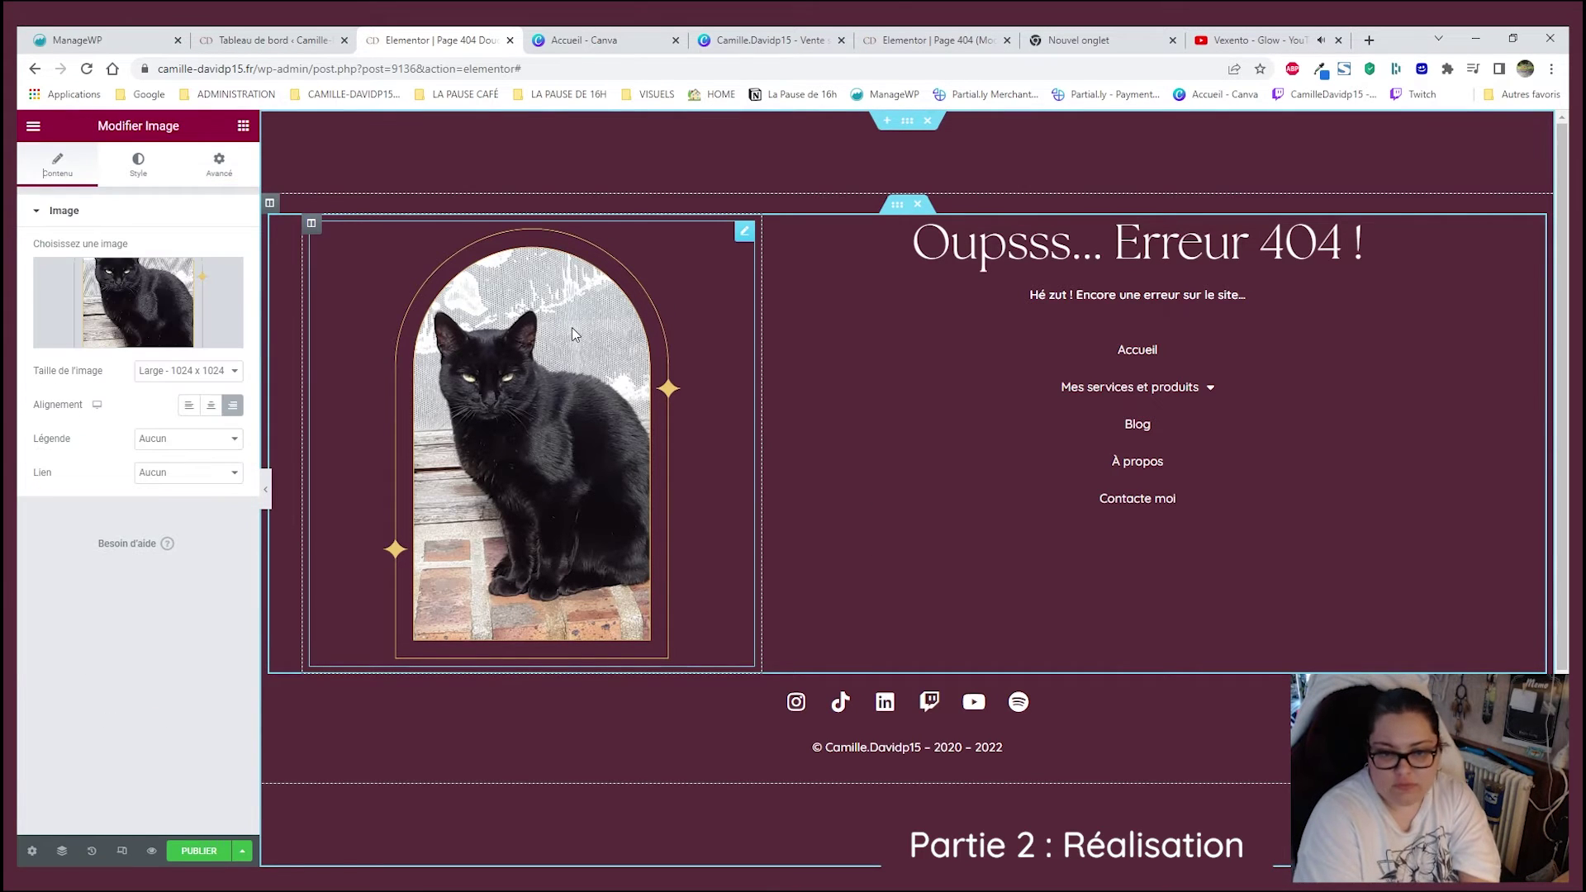
{"action": "left_click", "coordinate": [242, 851]}
{"action": "left_click", "coordinate": [136, 747]}
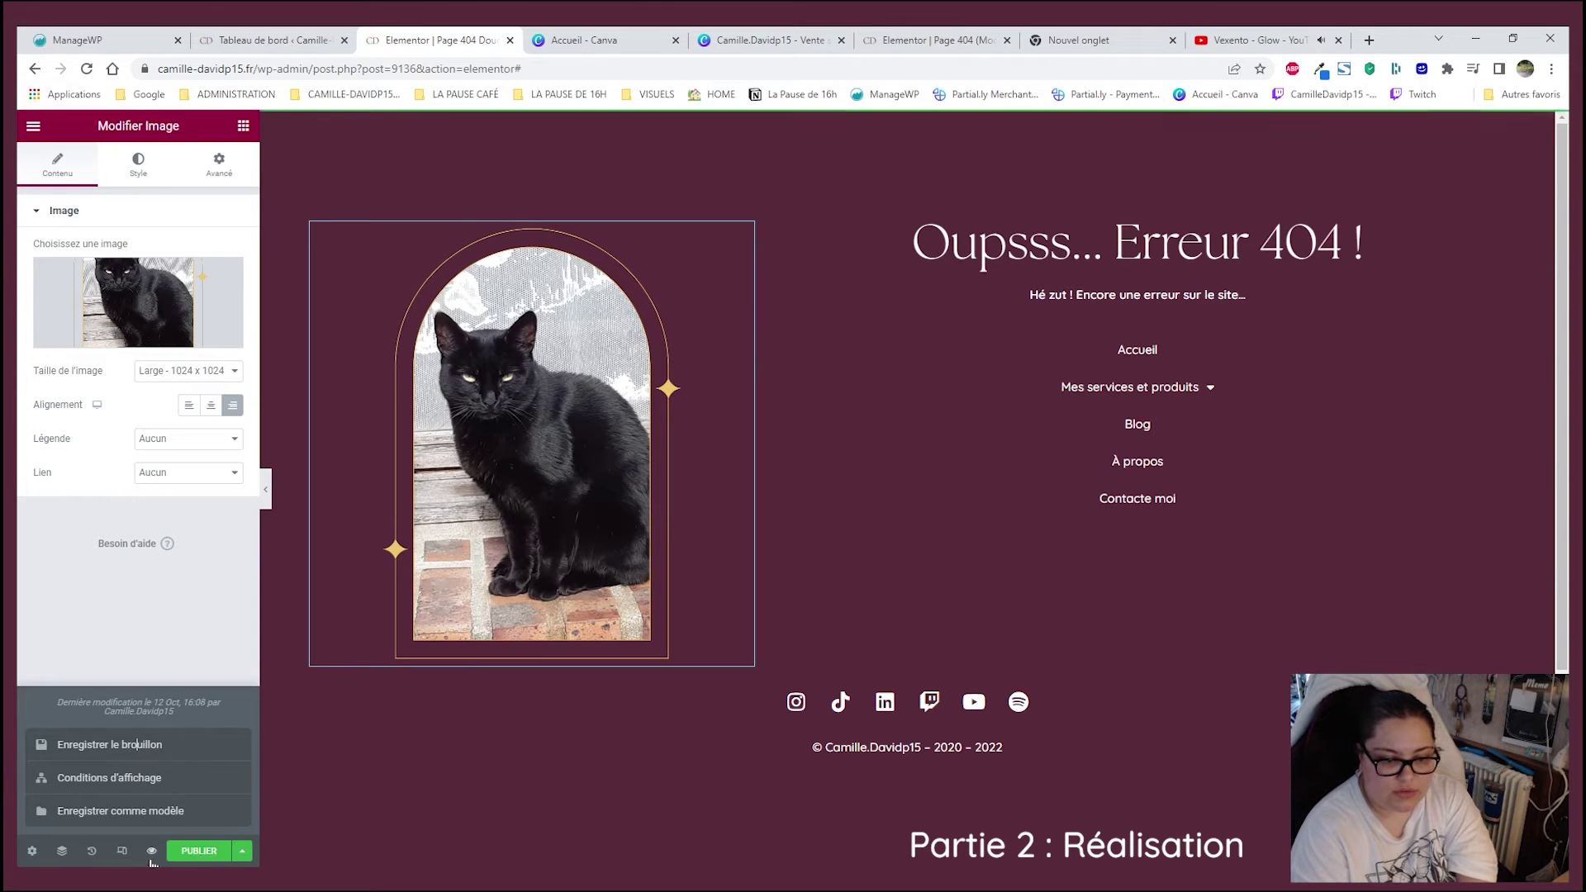
{"action": "mouse_move", "coordinate": [152, 854]}
{"action": "left_click", "coordinate": [176, 816]}
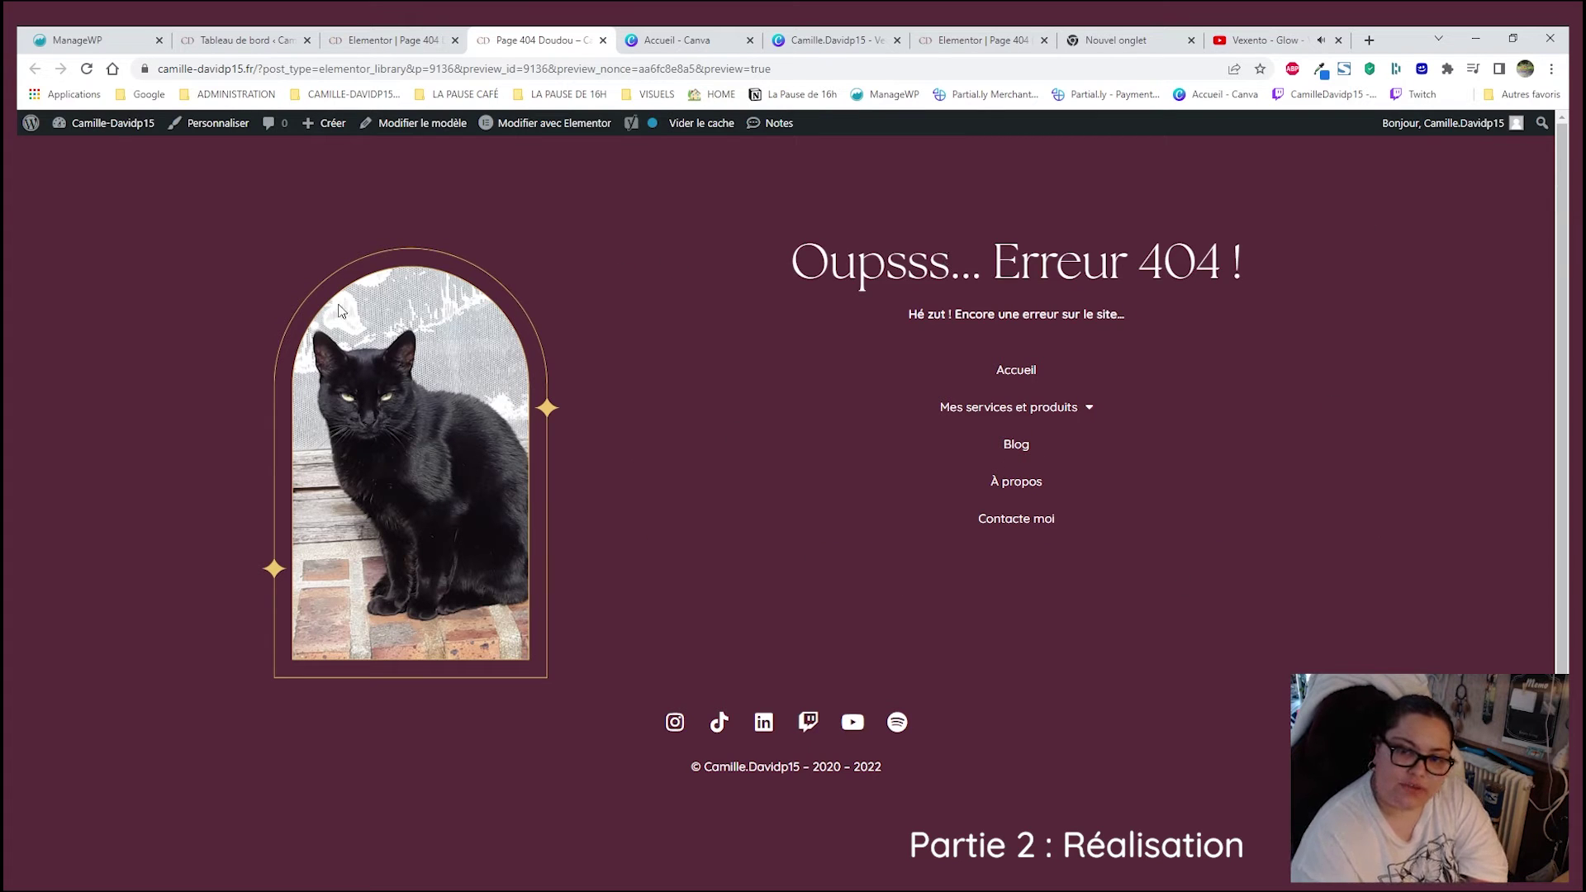
{"action": "left_click", "coordinate": [409, 44]}
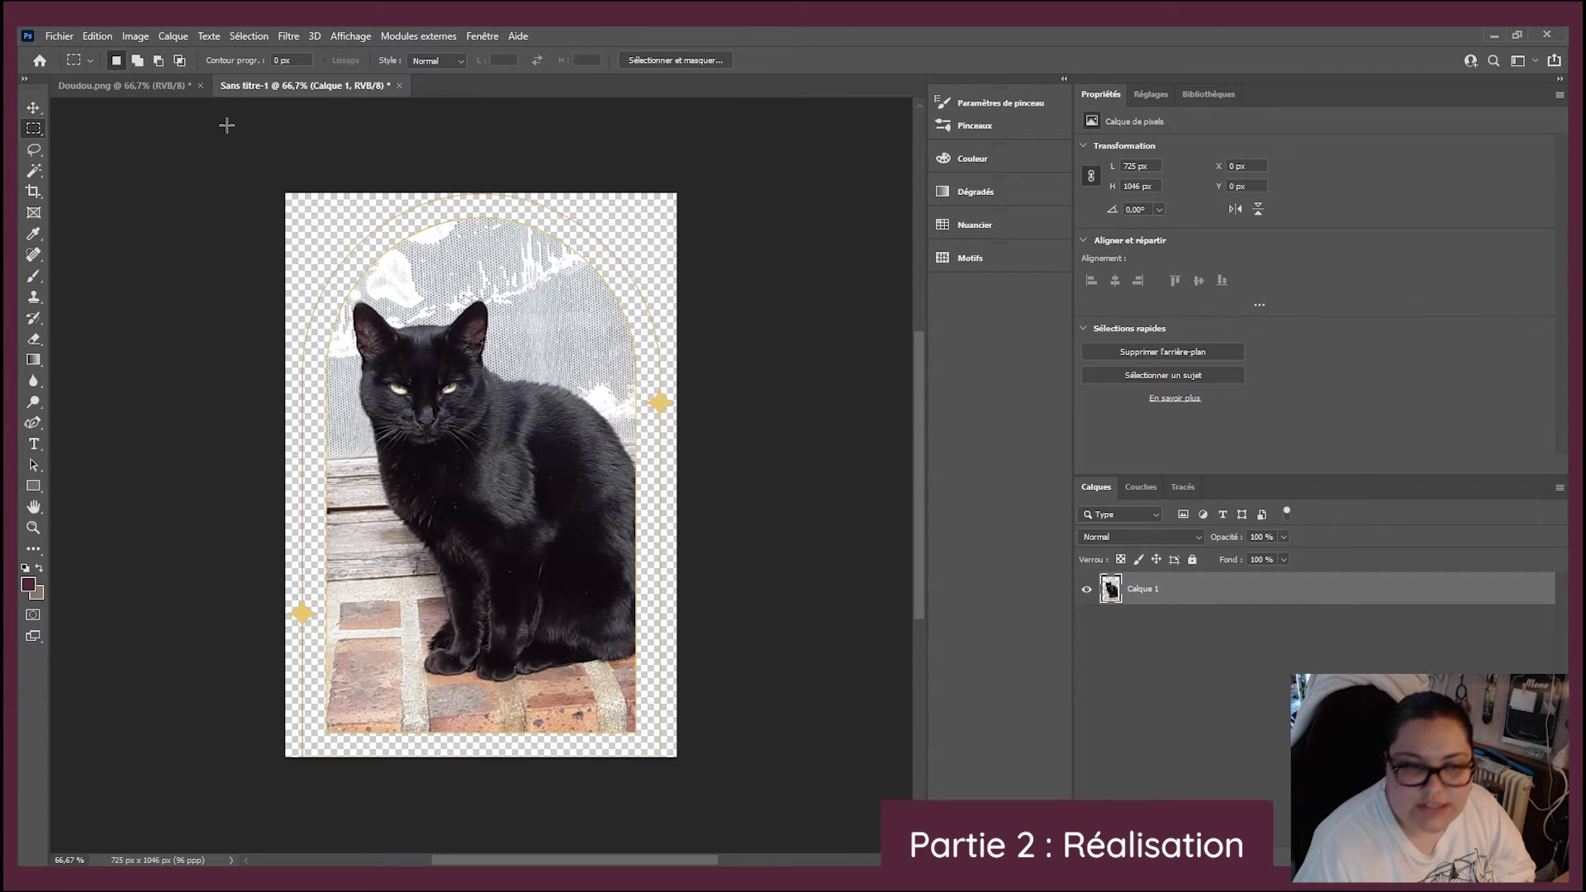
- In Photoshop, toggle the visibility of Calque 1, 2 and 3 in Doudou.png to compare the cat image versions, and return to Sans titre-1
{"action": "left_click", "coordinate": [124, 91]}
{"action": "left_click", "coordinate": [1087, 589]}
{"action": "left_click", "coordinate": [1087, 622]}
{"action": "left_click", "coordinate": [1087, 655]}
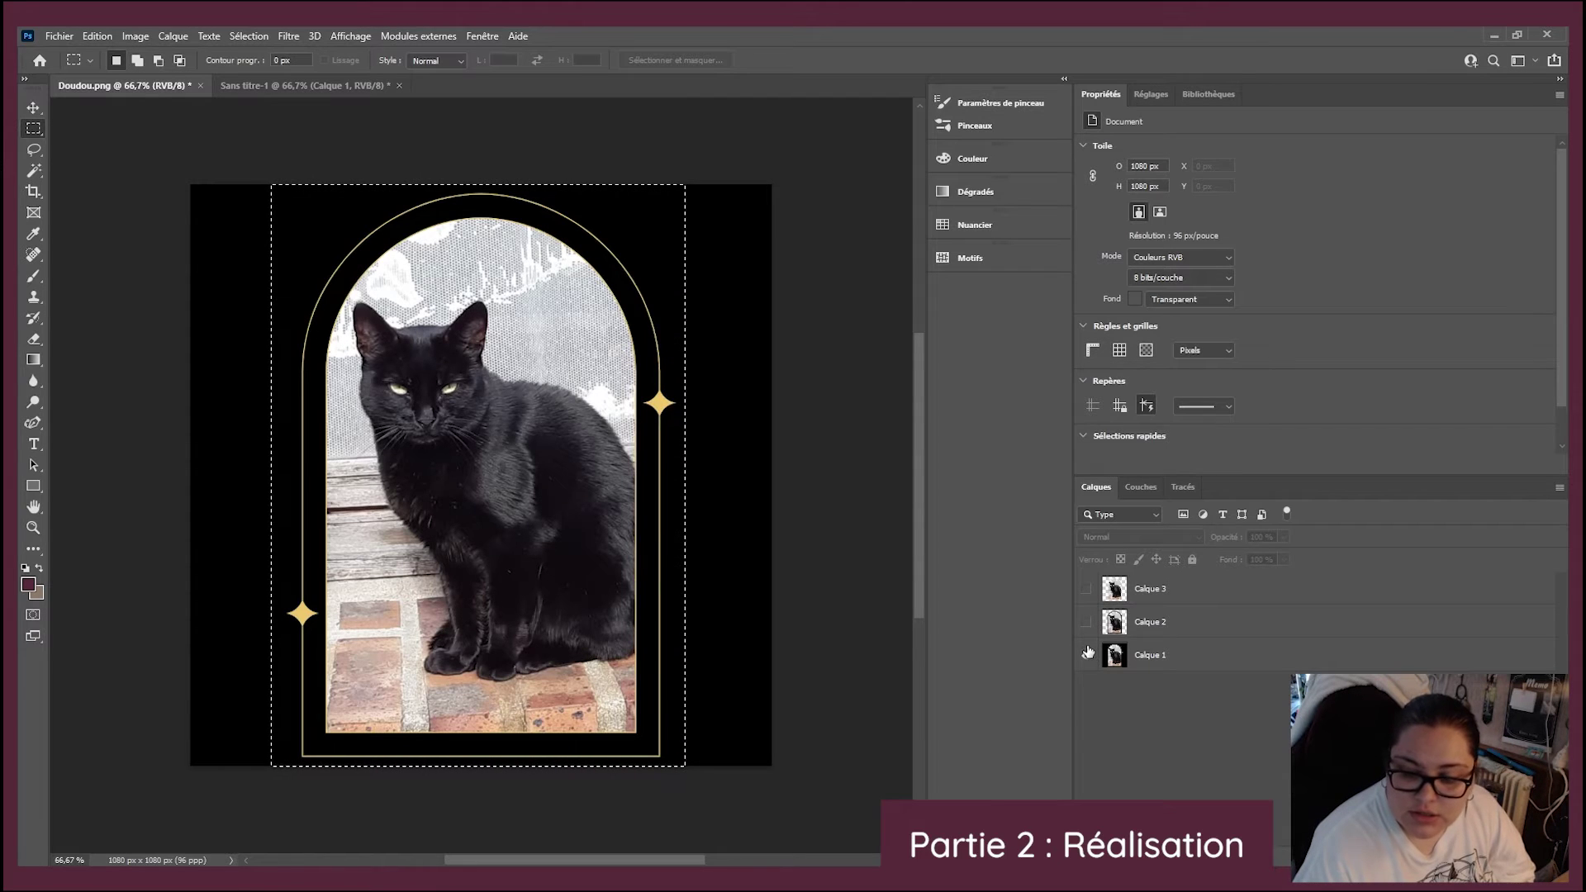
{"action": "left_click", "coordinate": [1087, 624]}
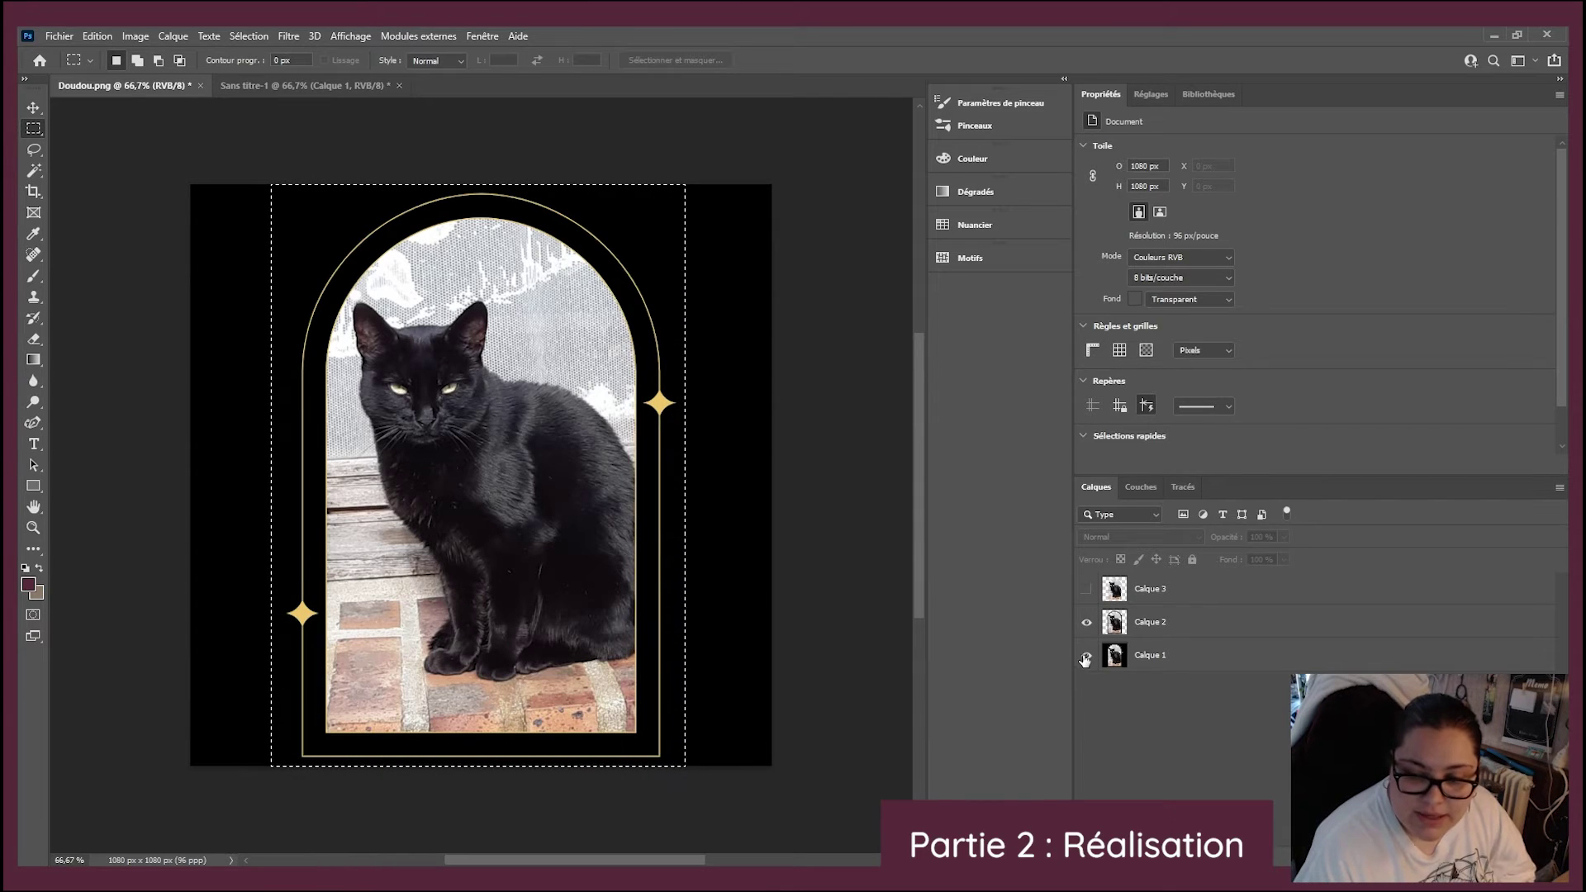
{"action": "left_click", "coordinate": [1087, 655]}
{"action": "left_click", "coordinate": [1087, 589]}
{"action": "left_click", "coordinate": [1087, 622]}
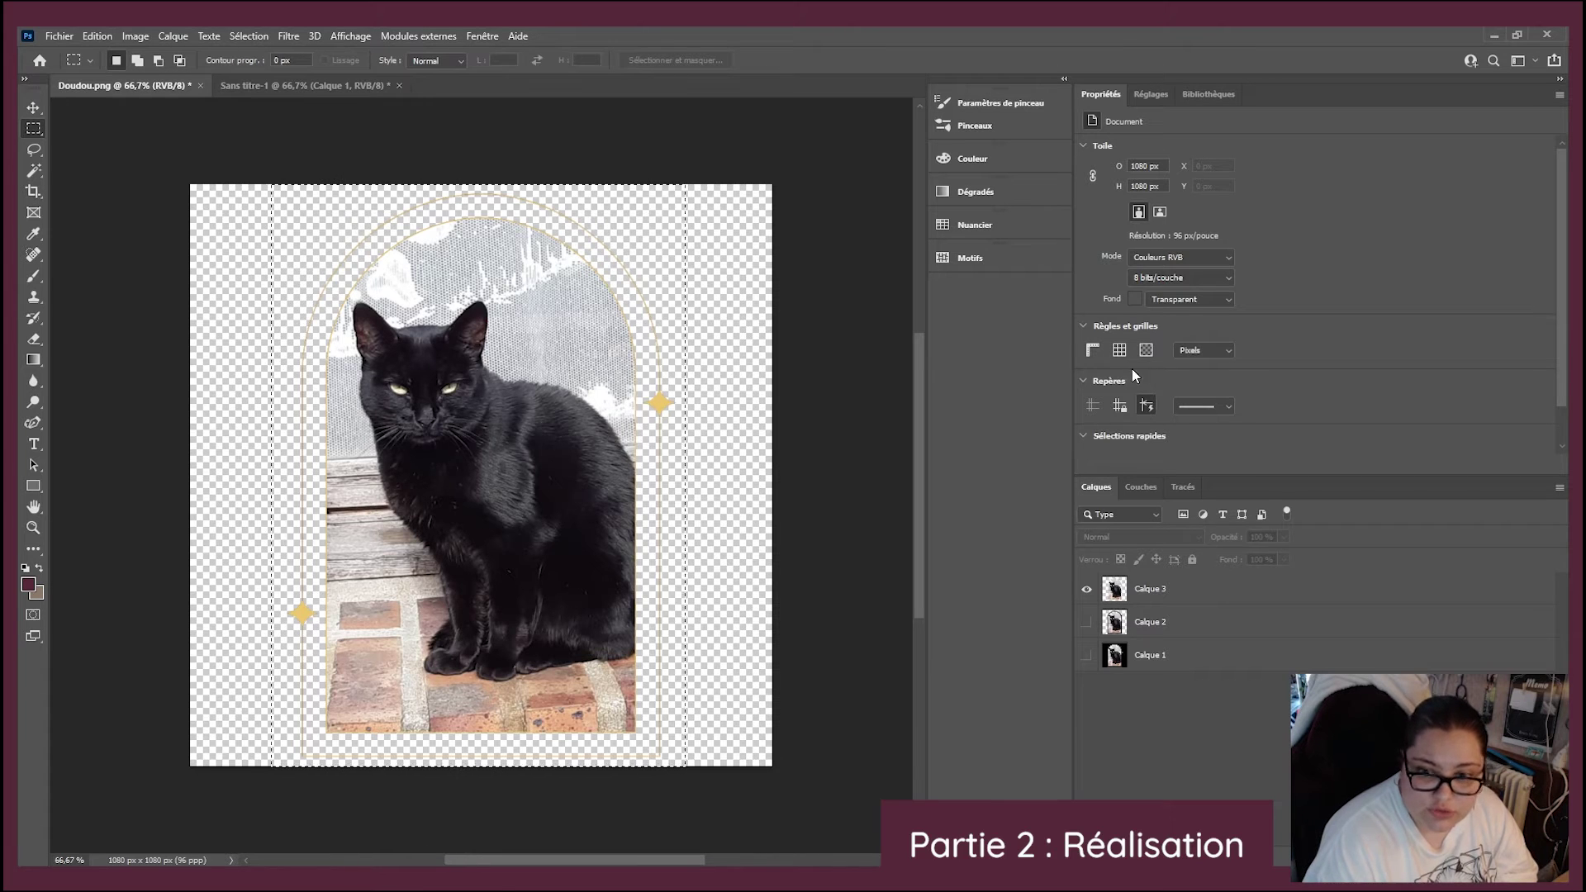
{"action": "left_click", "coordinate": [280, 86]}
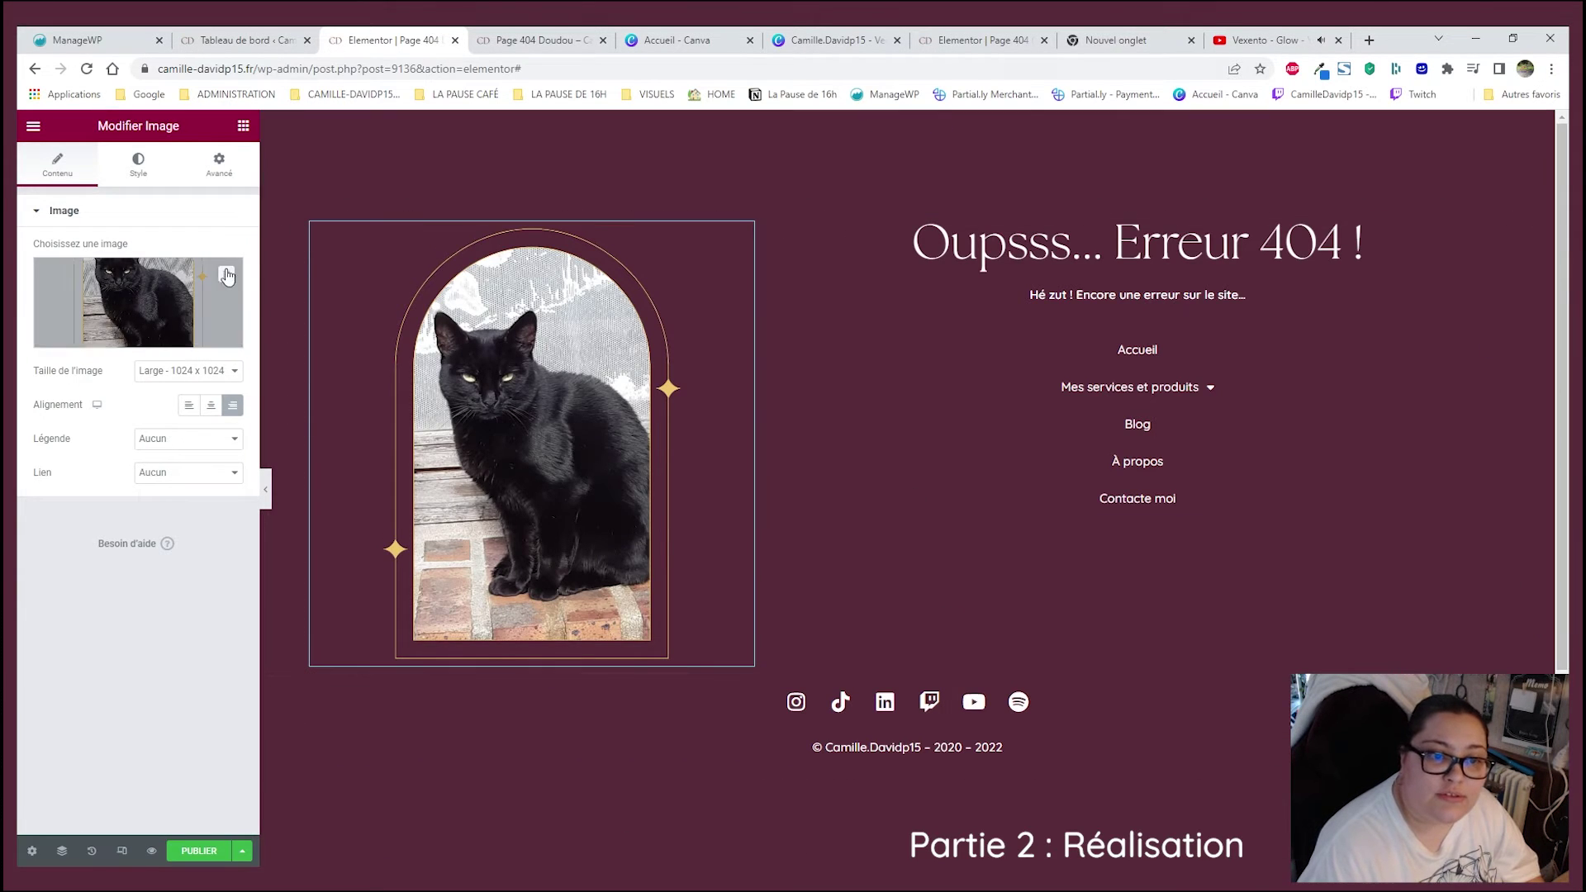
- Upload DoudouTrans-2.png to the Page du site media folder and use it as the page's cat image
{"action": "left_click", "coordinate": [183, 290]}
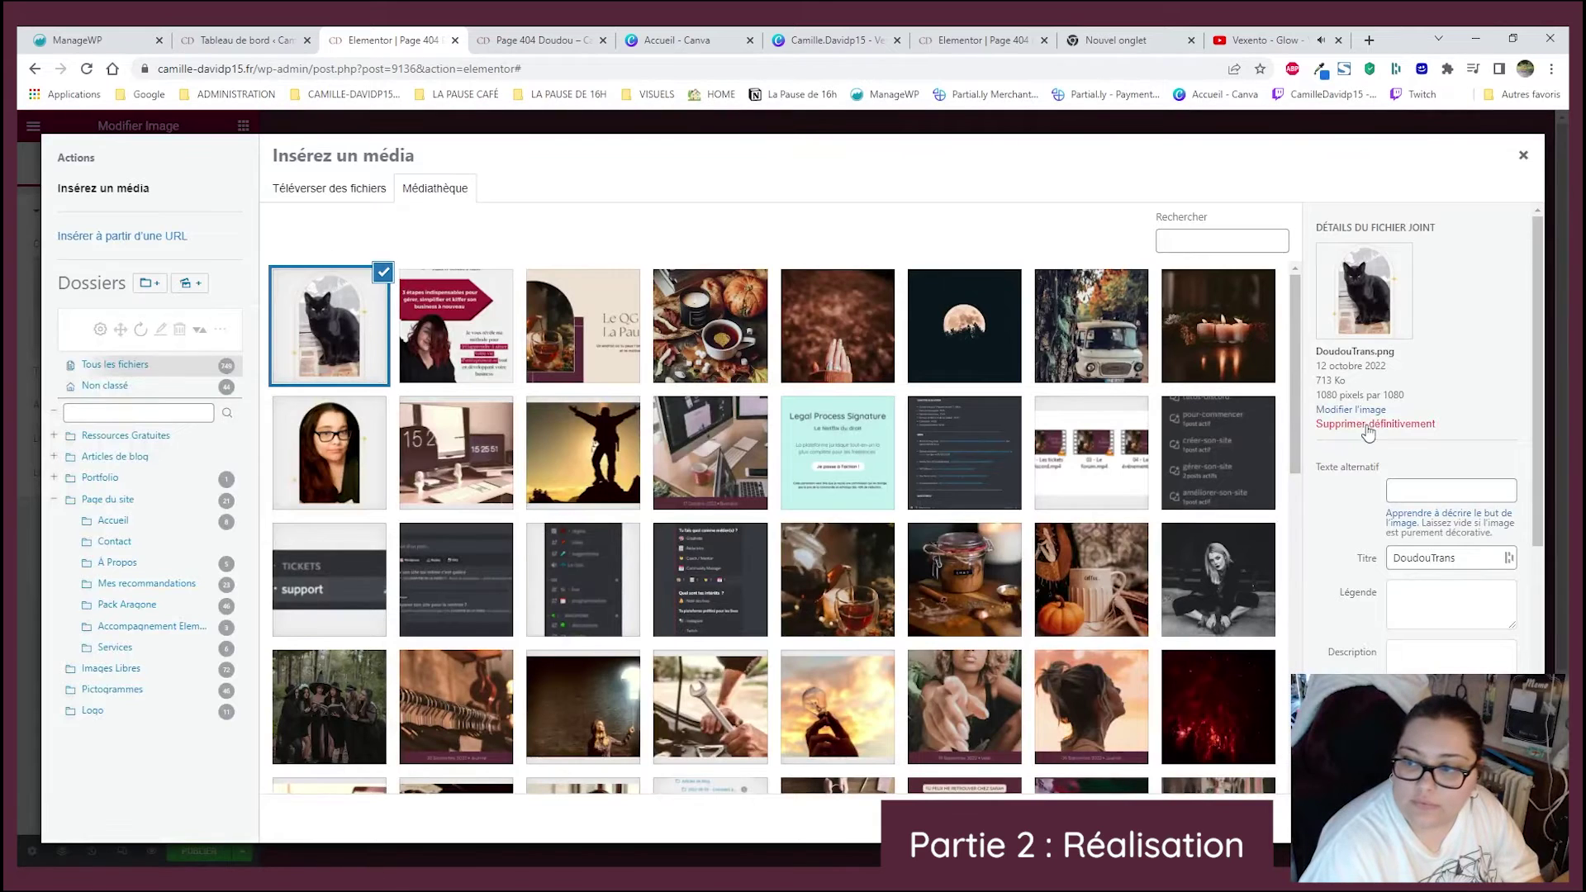
{"action": "left_click", "coordinate": [330, 190]}
{"action": "left_click", "coordinate": [888, 525]}
{"action": "scroll", "coordinate": [758, 474], "scroll_direction": "down", "scroll_amount": 10}
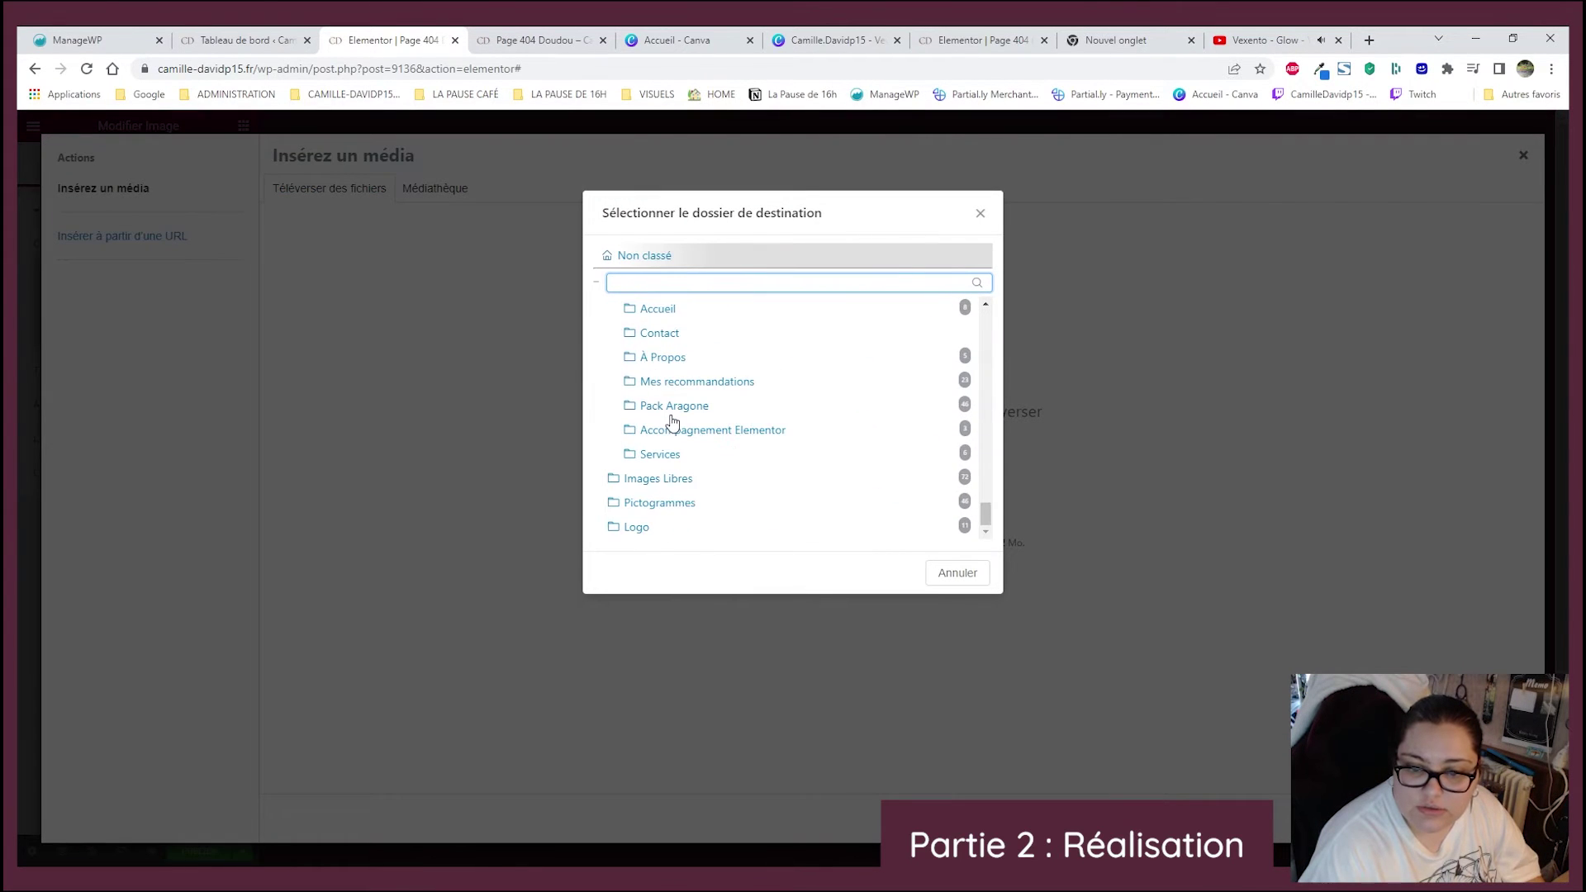
{"action": "scroll", "coordinate": [658, 347], "scroll_direction": "up", "scroll_amount": 2}
{"action": "left_click", "coordinate": [661, 362]}
{"action": "left_click", "coordinate": [955, 464]}
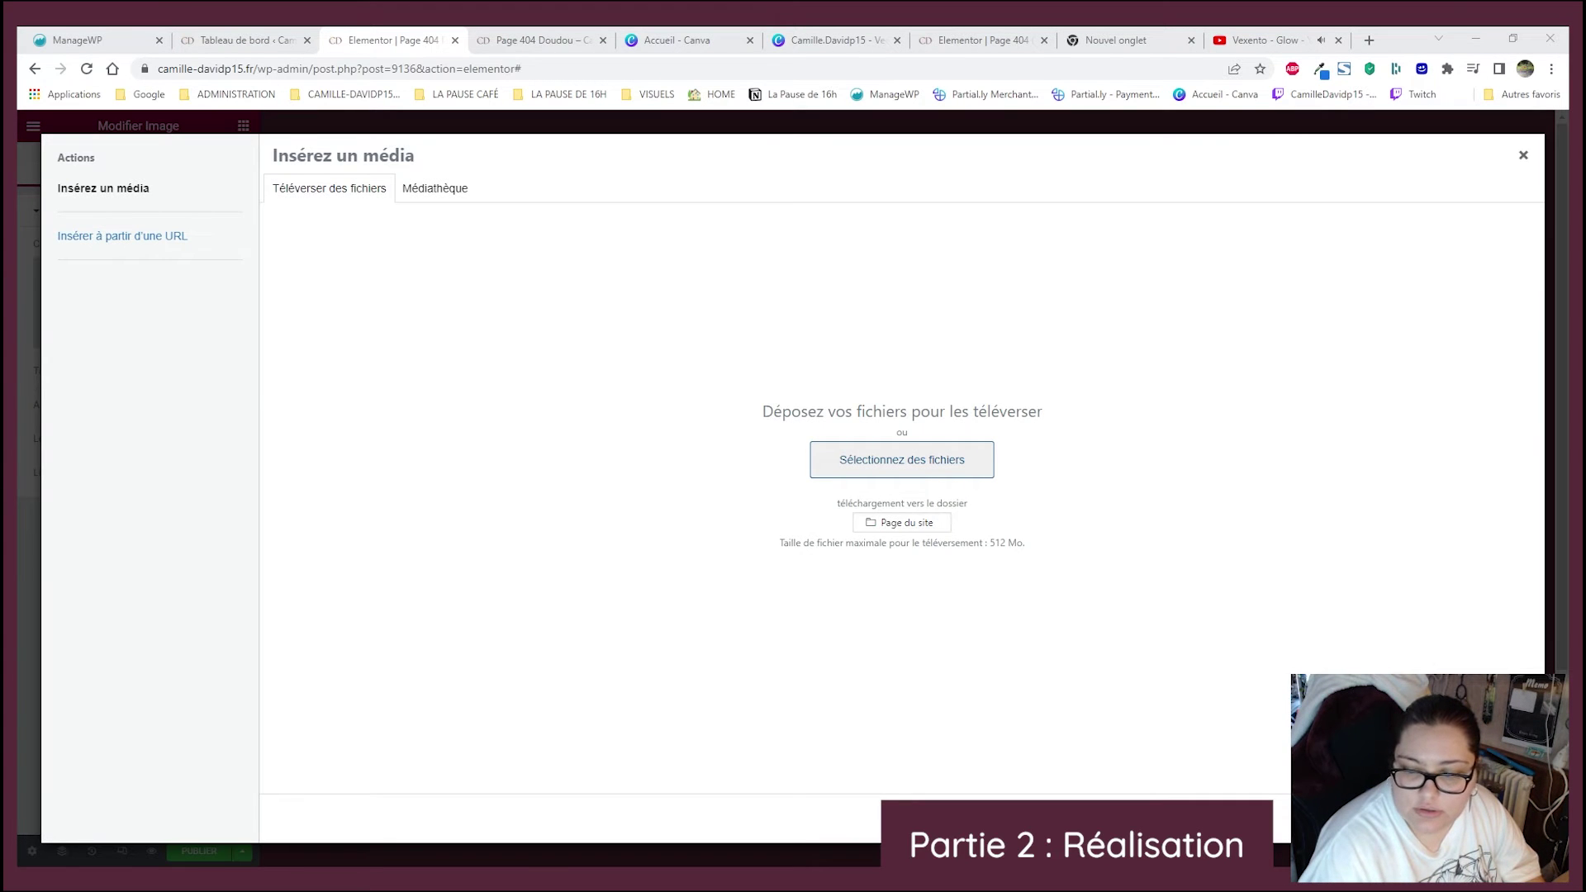
{"action": "key", "text": "Return"}
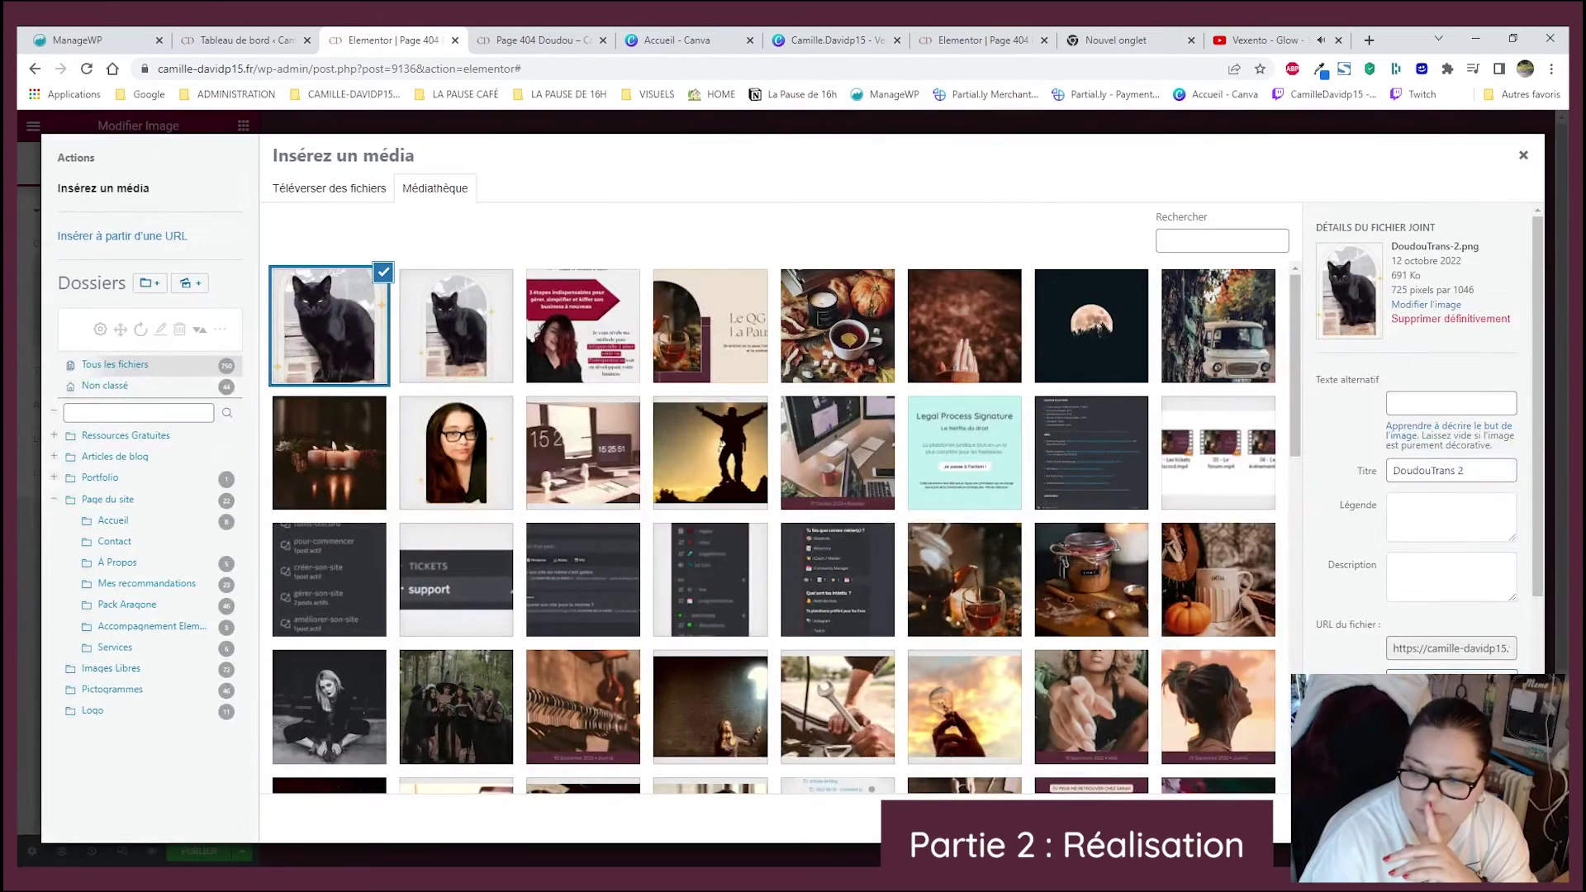
{"action": "left_click", "coordinate": [1482, 818]}
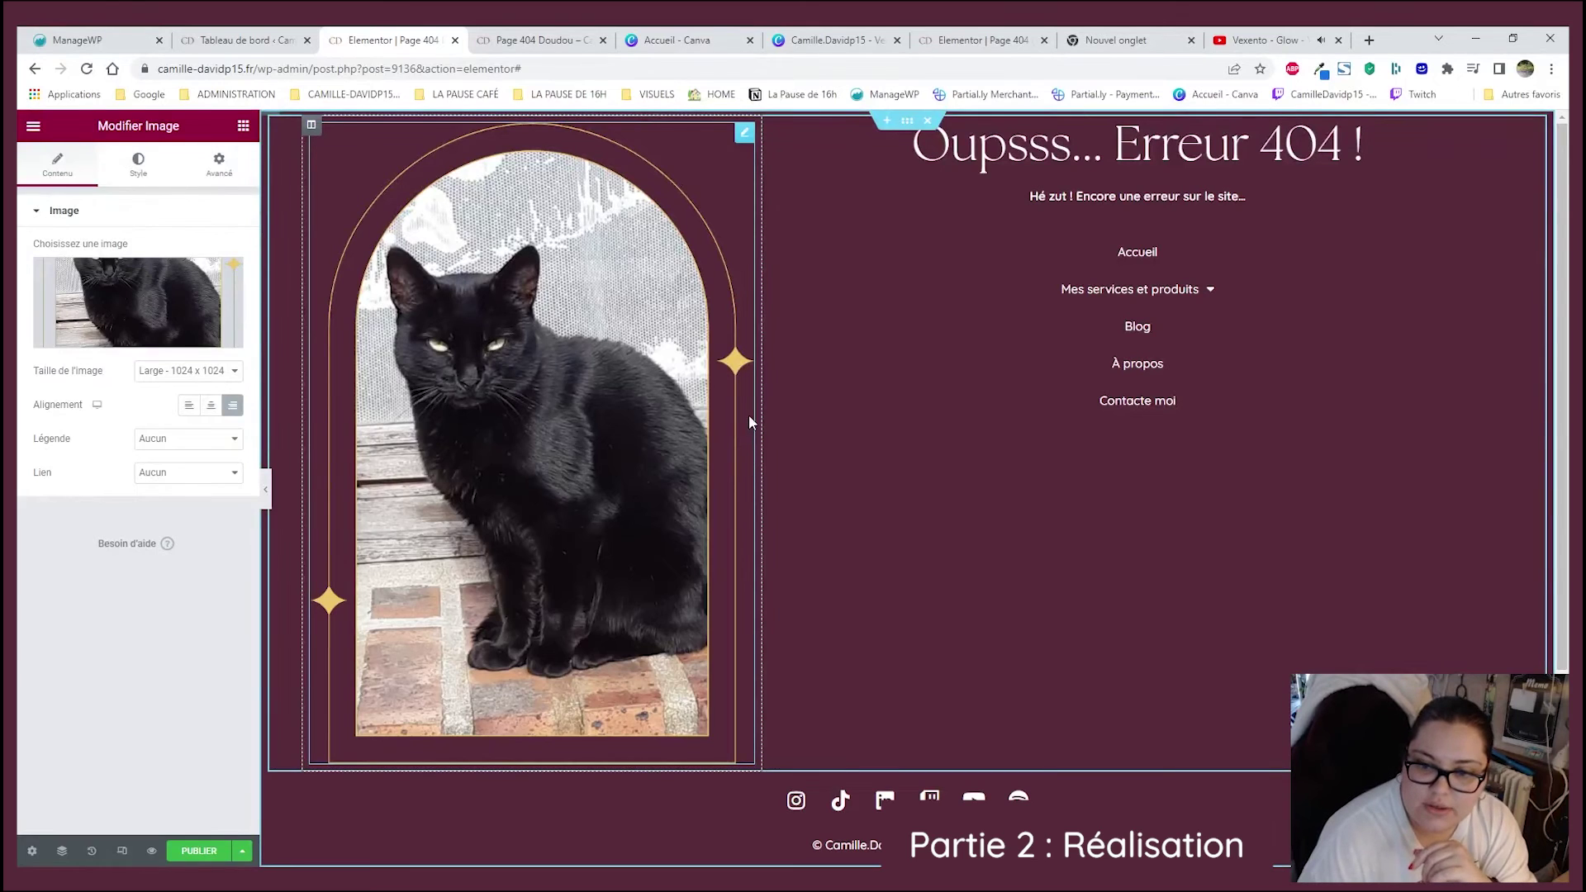
- Set the cat image's width to 75 %, try the left and centre alignments, and settle on right alignment
{"action": "left_click", "coordinate": [138, 163]}
{"action": "left_click_drag", "start_coordinate": [190, 276], "coordinate": [151, 279]}
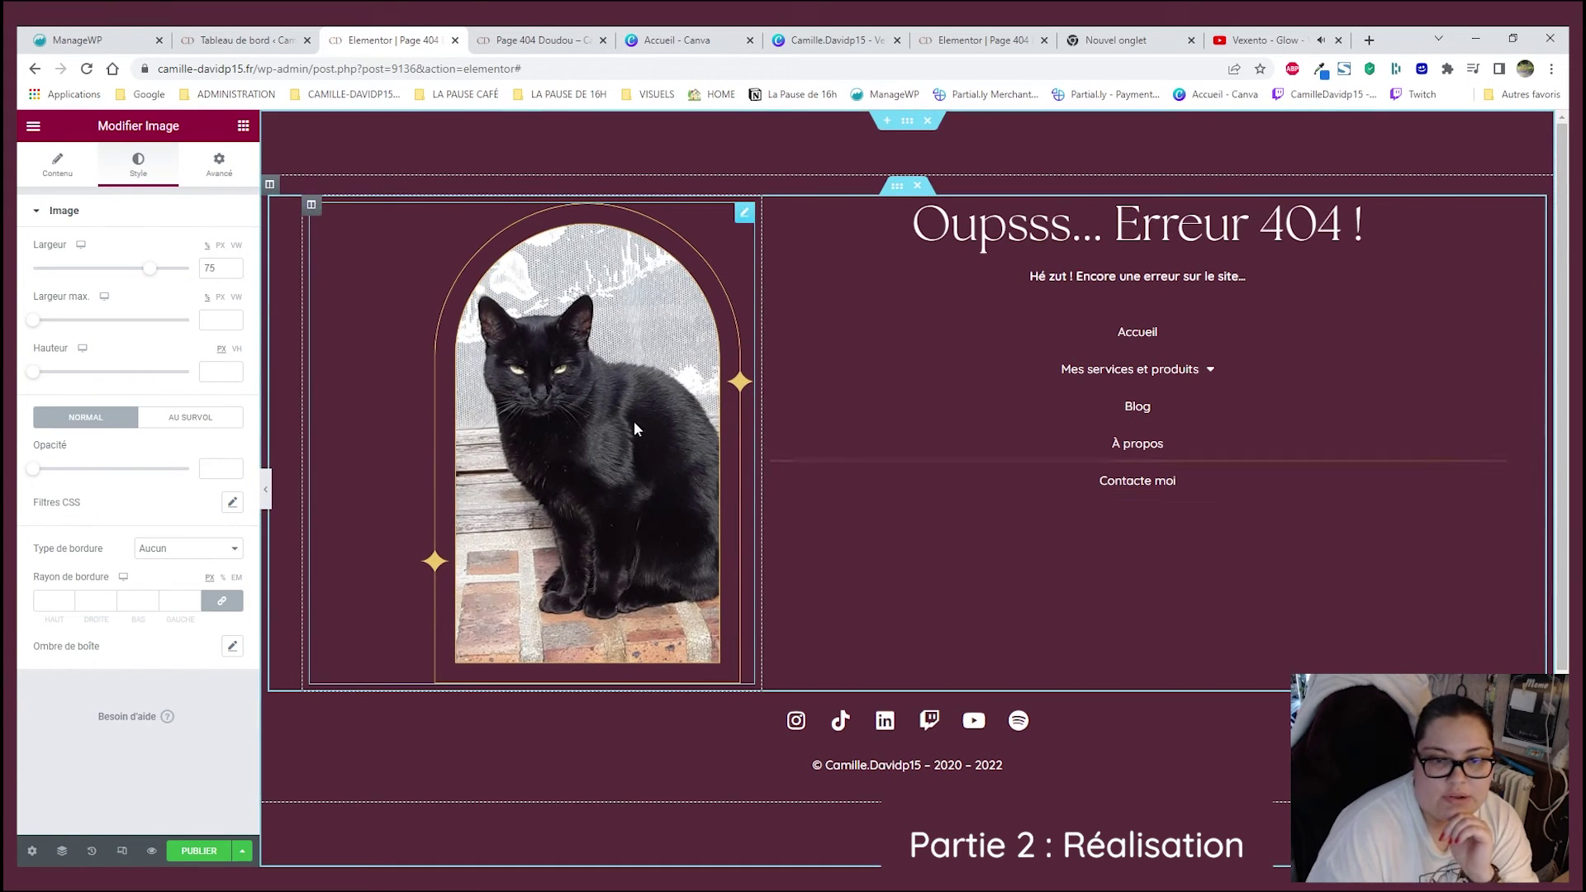
{"action": "left_click", "coordinate": [77, 171]}
{"action": "left_click", "coordinate": [188, 405]}
{"action": "left_click", "coordinate": [211, 404]}
{"action": "left_click", "coordinate": [234, 405]}
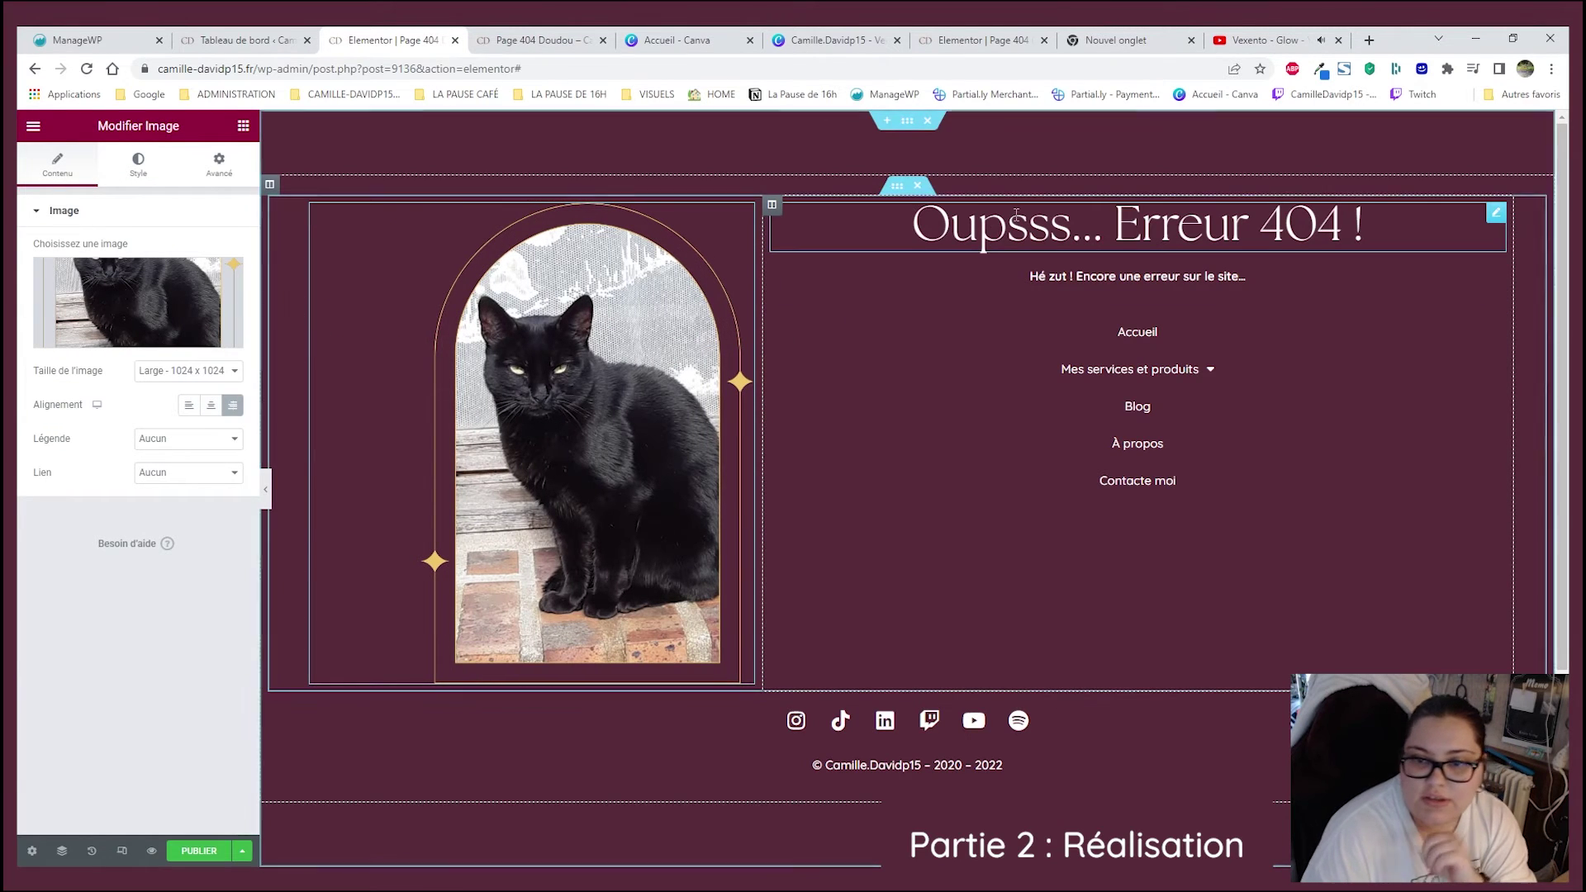
- Left-align the heading, message and navigation menu, and add a 110 px spacer above the heading
{"action": "left_click", "coordinate": [994, 228]}
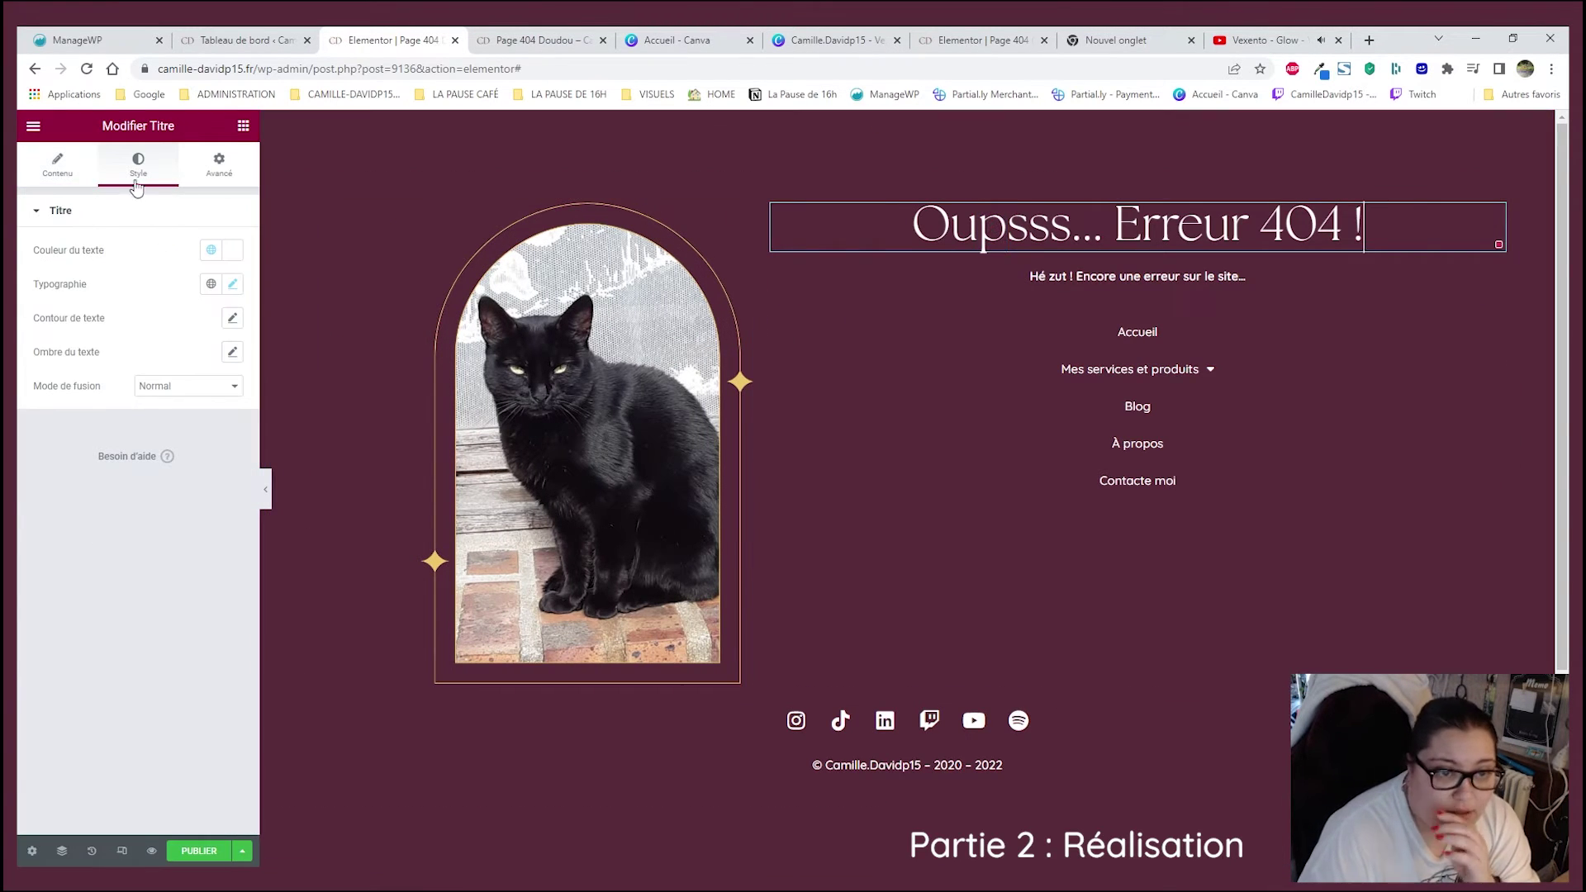
{"action": "left_click", "coordinate": [57, 166]}
{"action": "left_click", "coordinate": [167, 477]}
{"action": "left_click", "coordinate": [1214, 278]}
{"action": "left_click", "coordinate": [138, 161]}
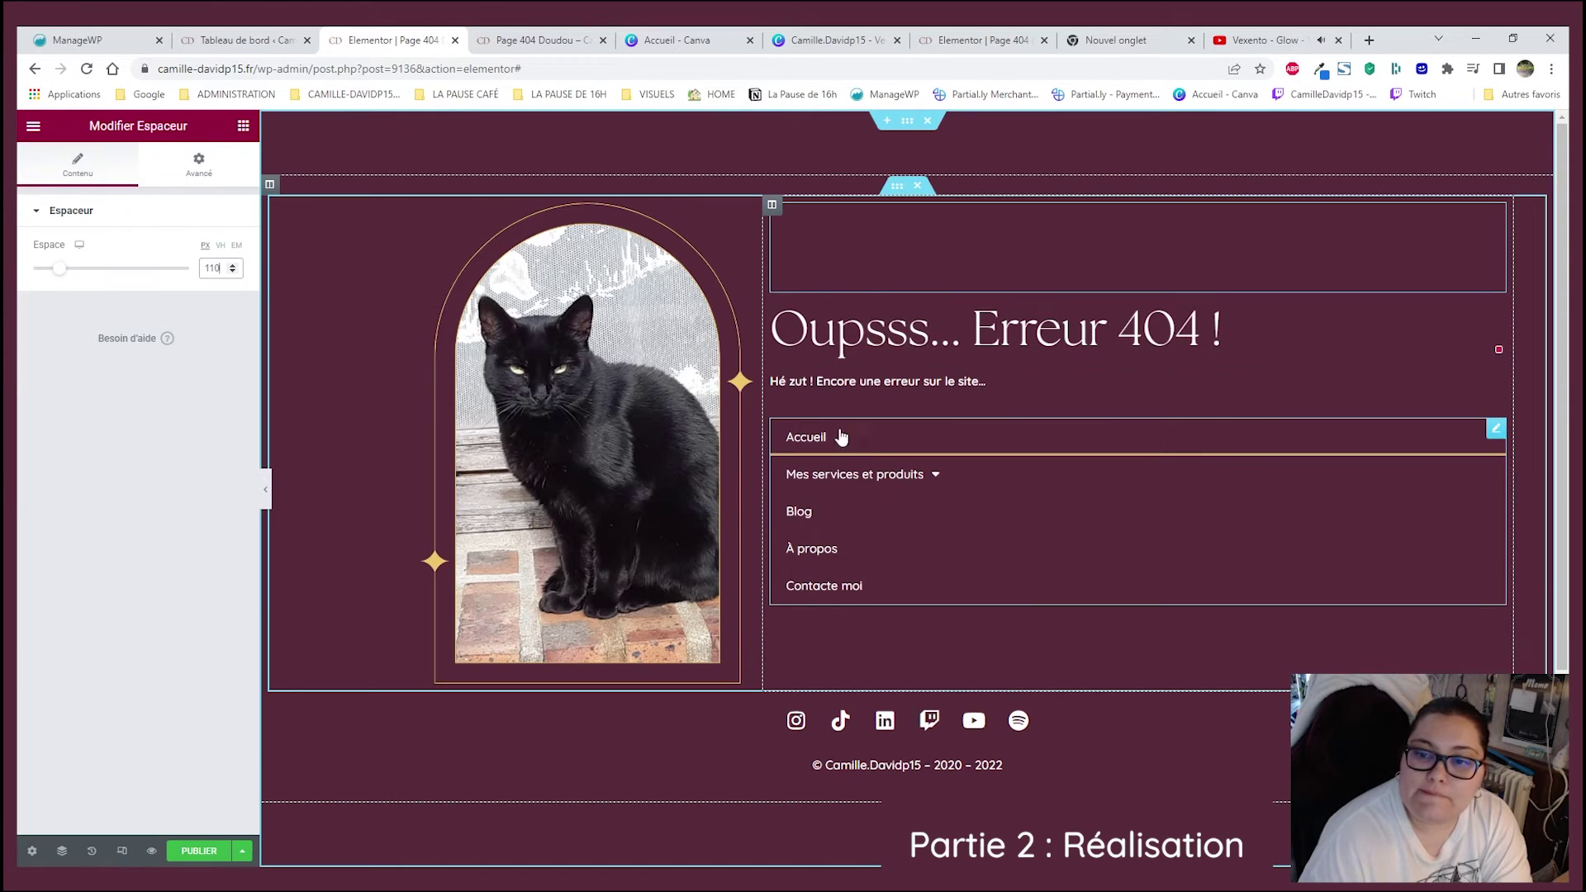
- Save the 404 page as a draft, look at the old 404 page, and check the new layout in the preview tab
{"action": "left_click", "coordinate": [239, 851]}
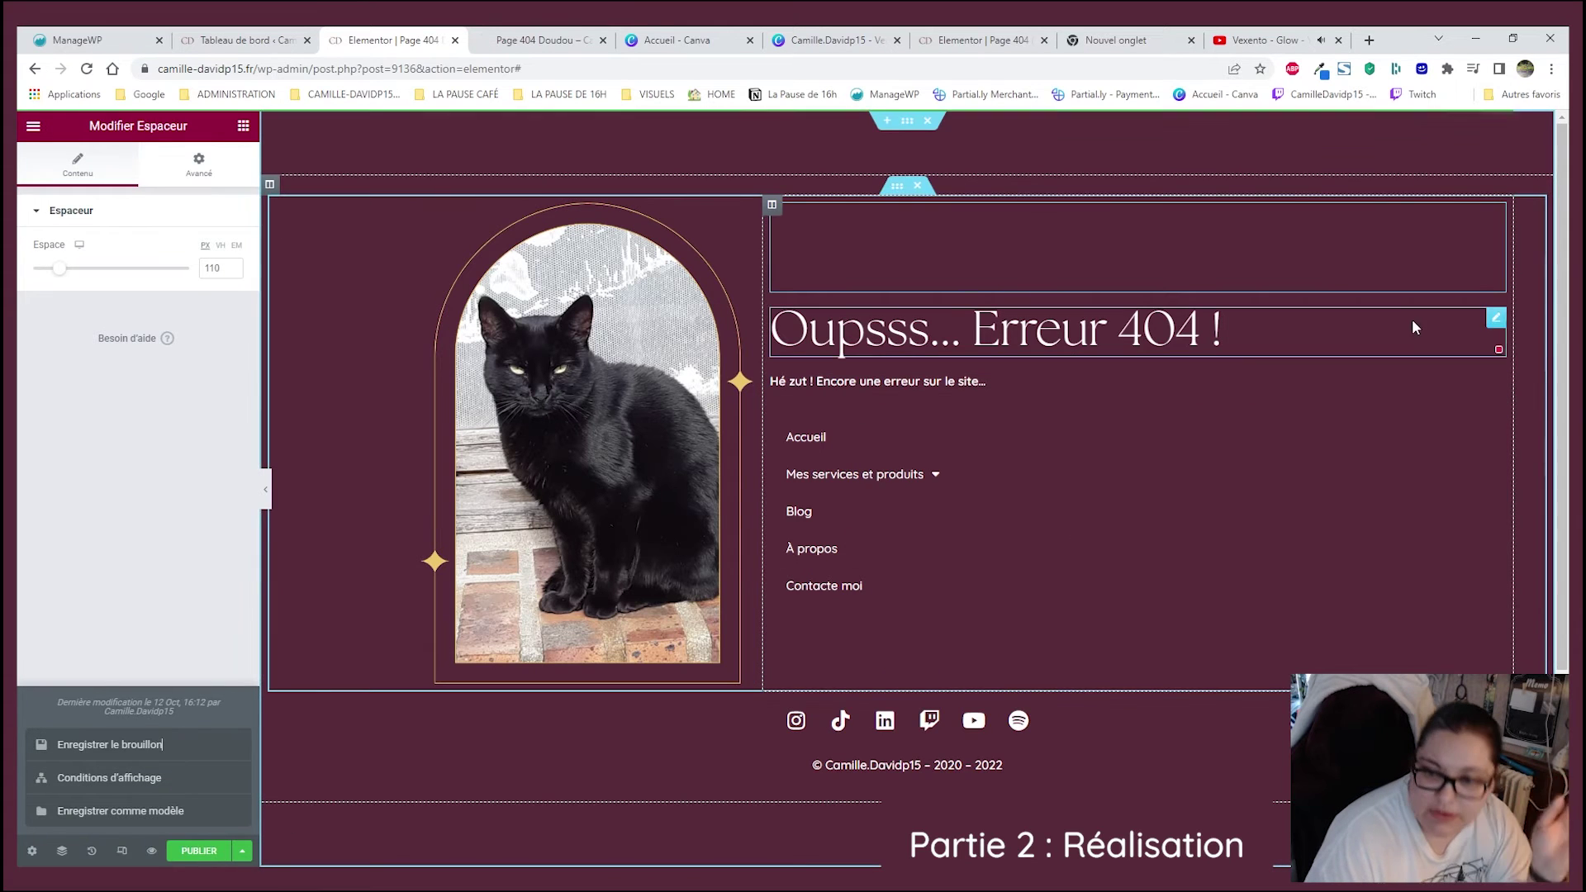
{"action": "left_click", "coordinate": [979, 39]}
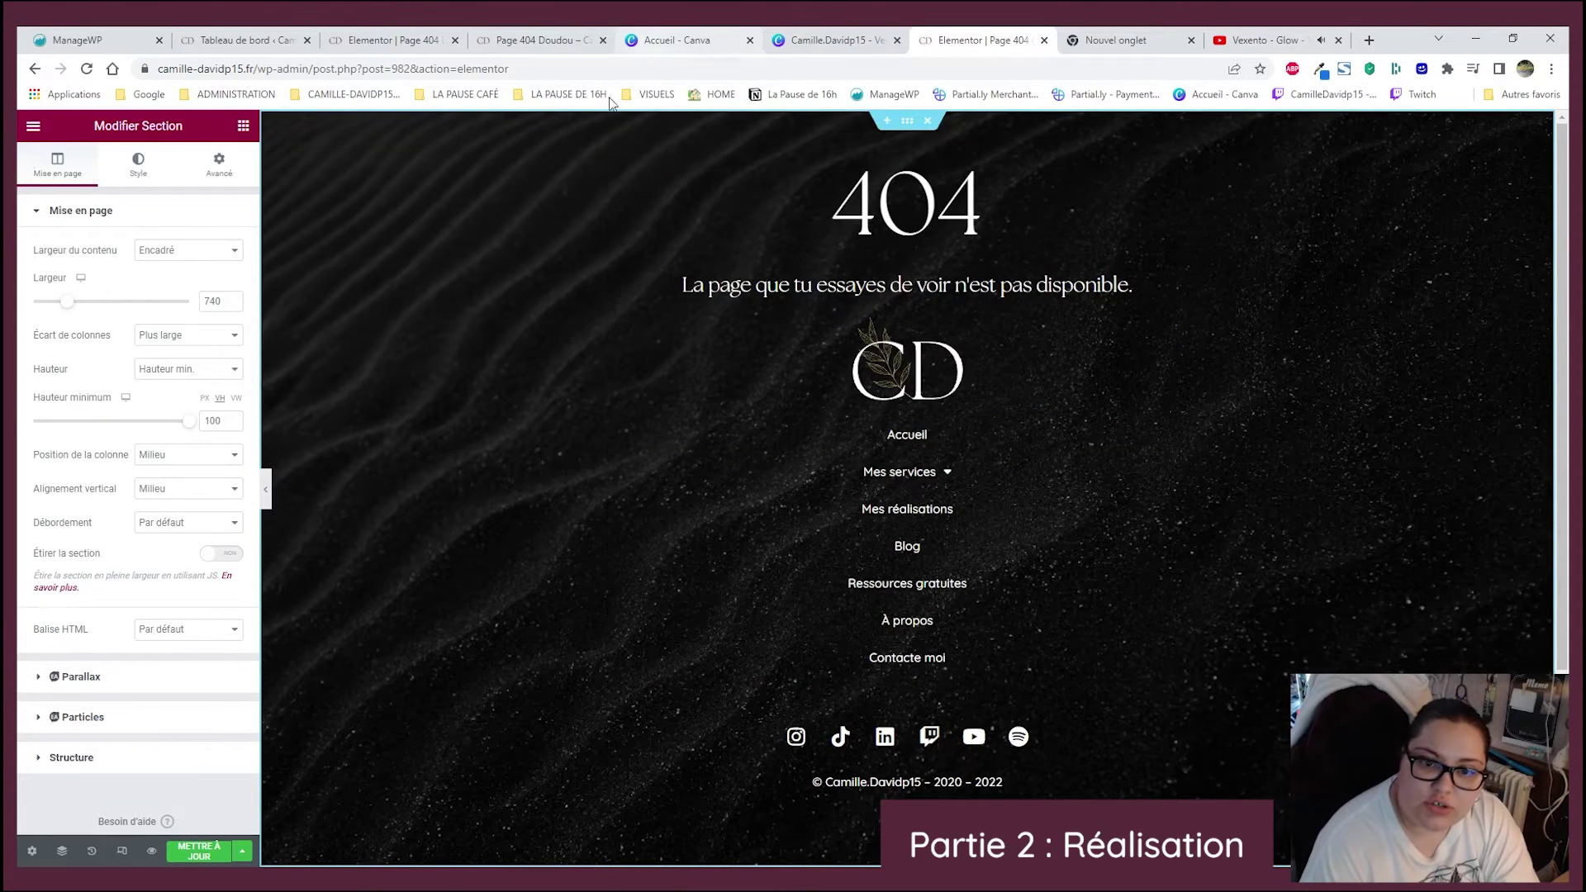
{"action": "left_click", "coordinate": [665, 40]}
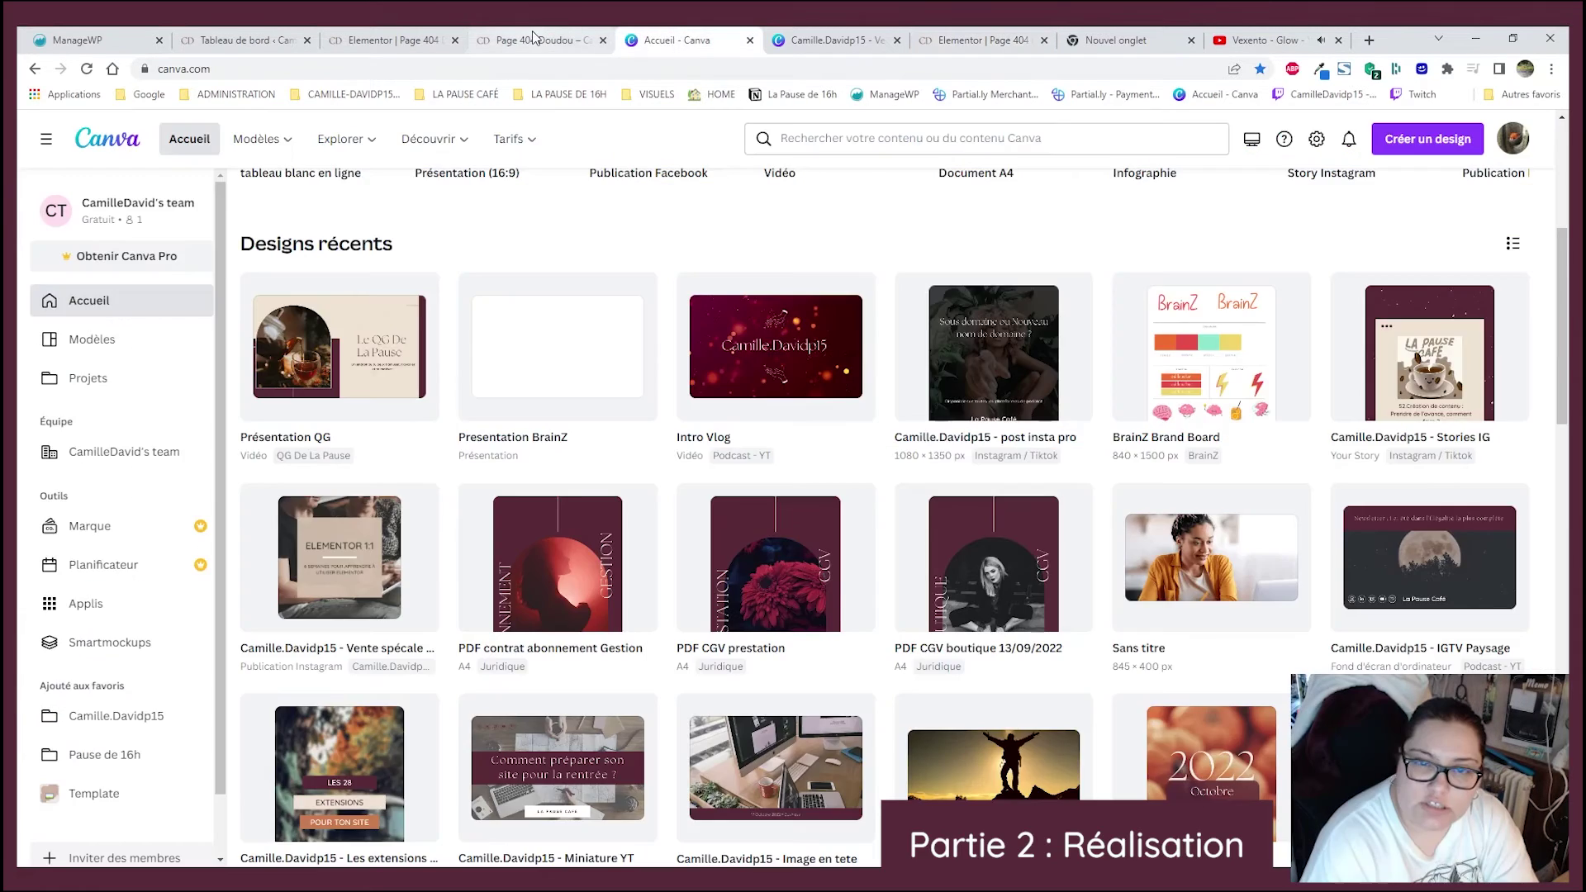
{"action": "left_click", "coordinate": [520, 39]}
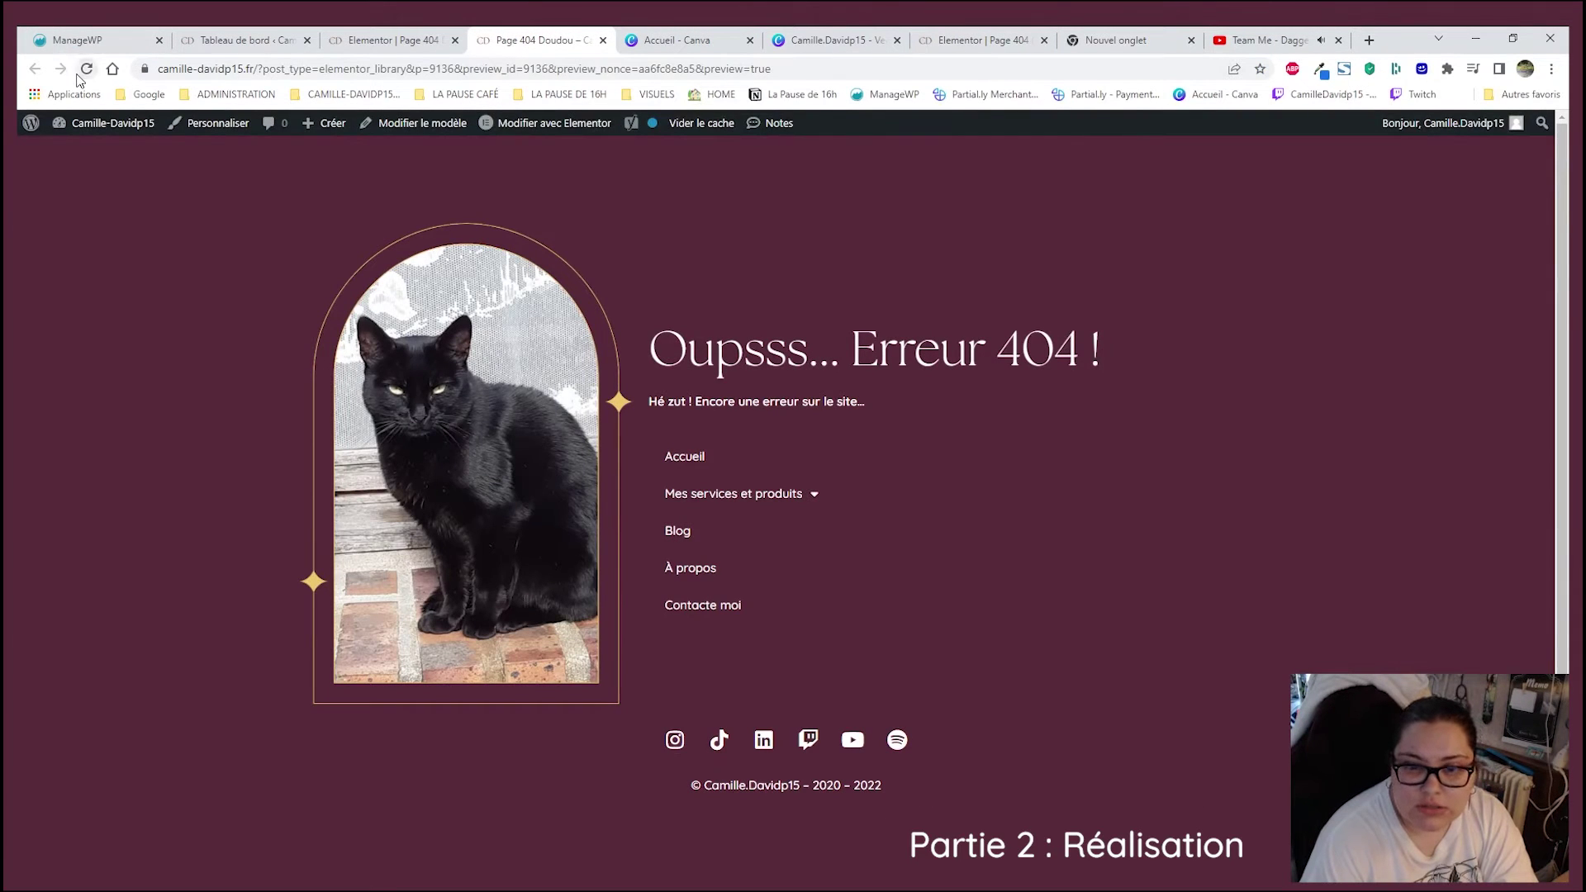
{"action": "mouse_move", "coordinate": [1057, 518]}
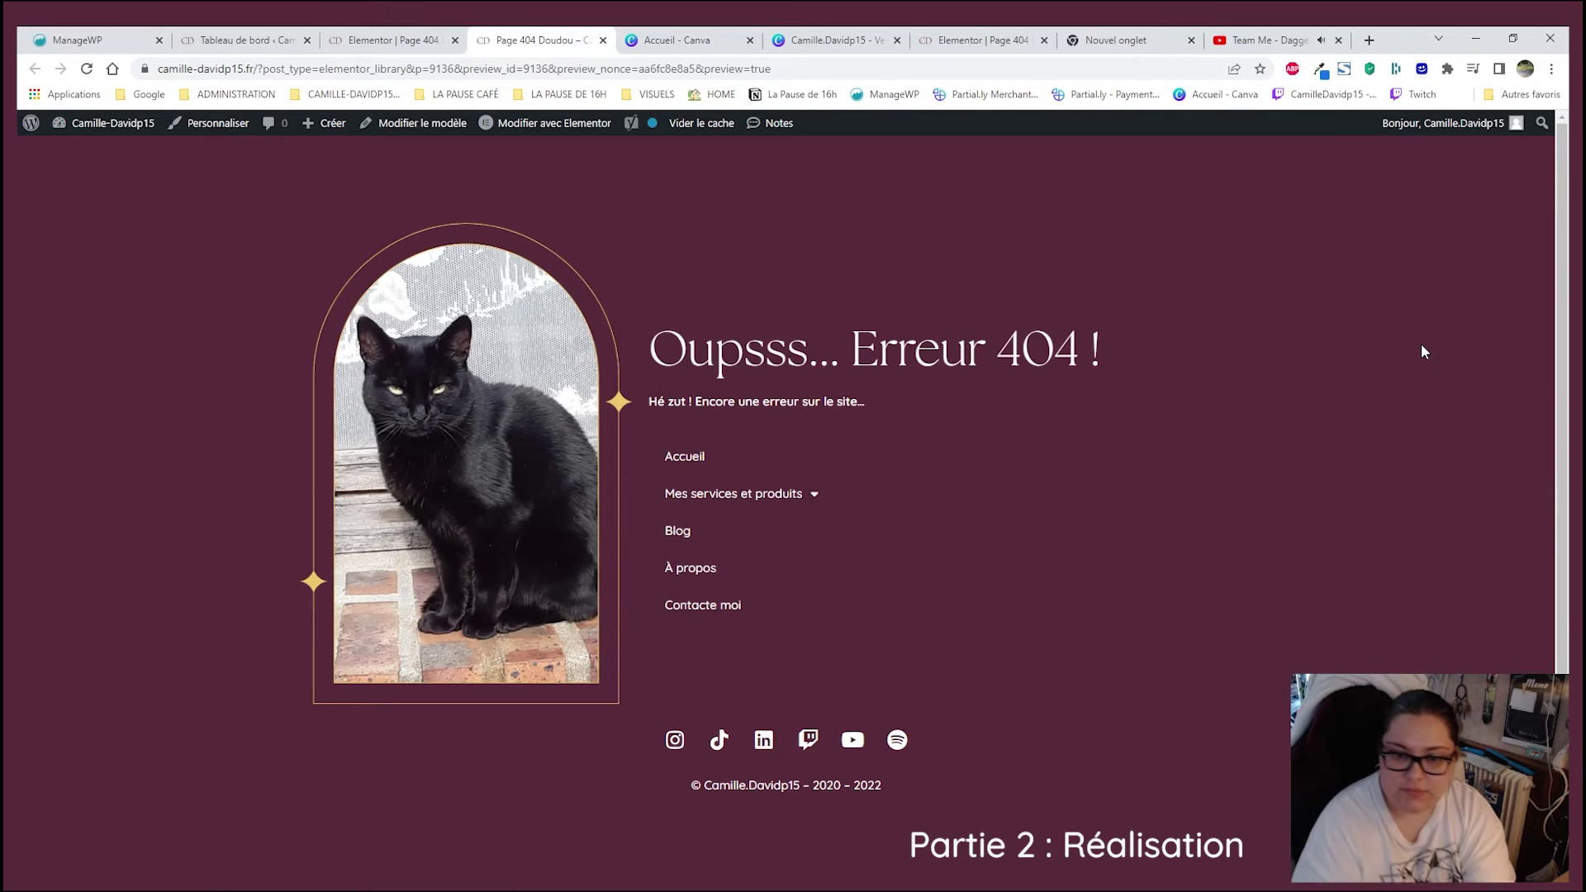
{"action": "left_click", "coordinate": [399, 44]}
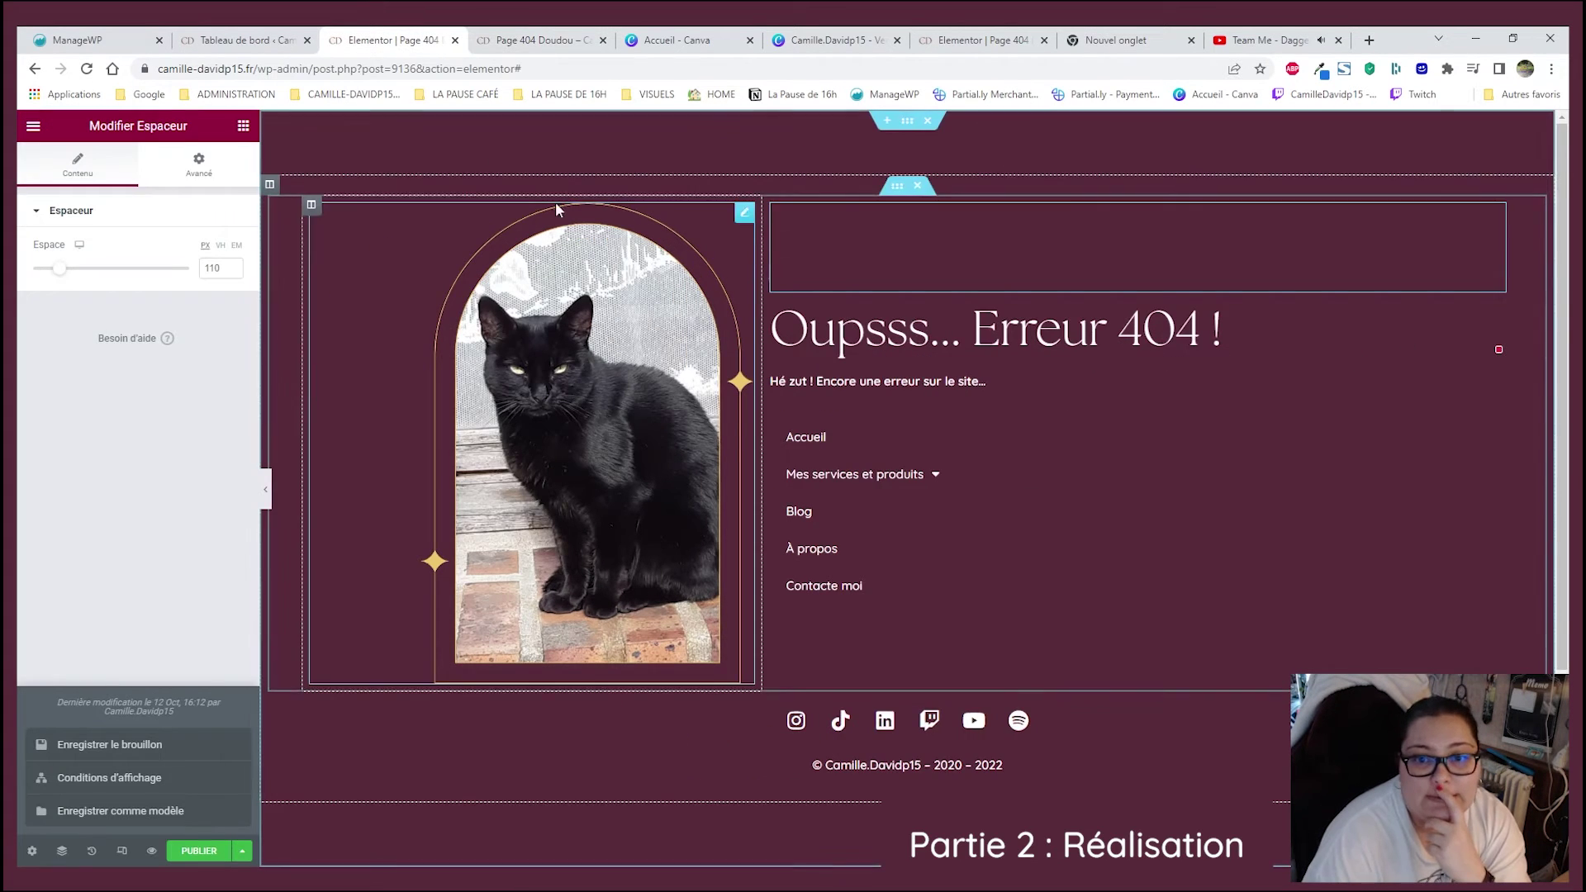
- Set the cat and menu inner section's content width to 1080 and the cat image's width to 100 %
{"action": "left_click", "coordinate": [898, 187]}
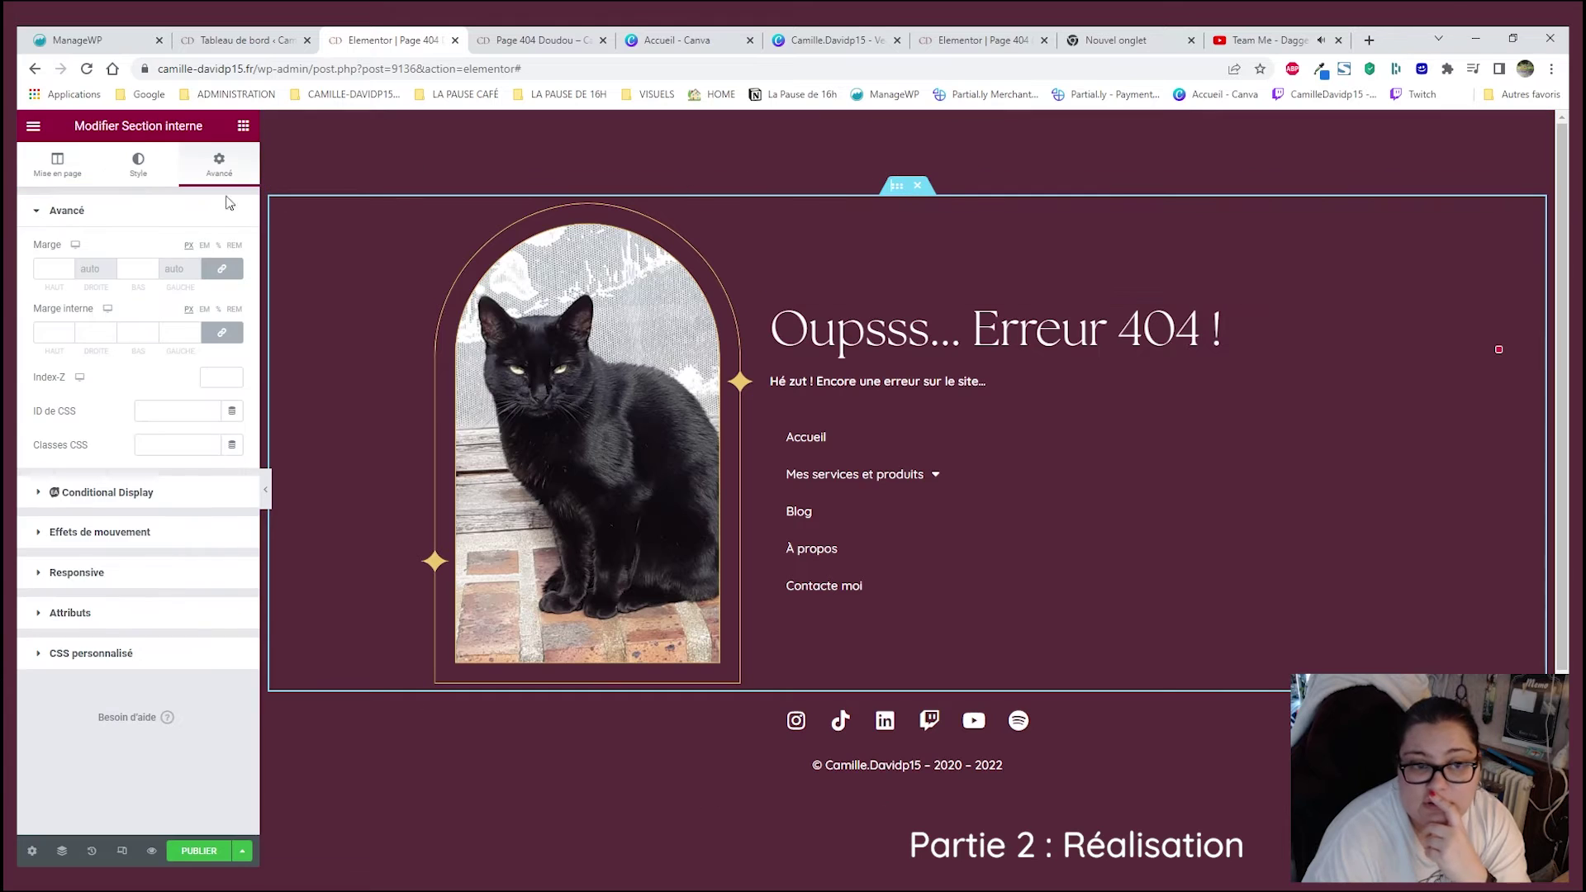
{"action": "left_click", "coordinate": [56, 161]}
{"action": "left_click_drag", "start_coordinate": [47, 301], "coordinate": [116, 308]}
{"action": "double_click", "coordinate": [216, 302]}
{"action": "type", "text": "1080"}
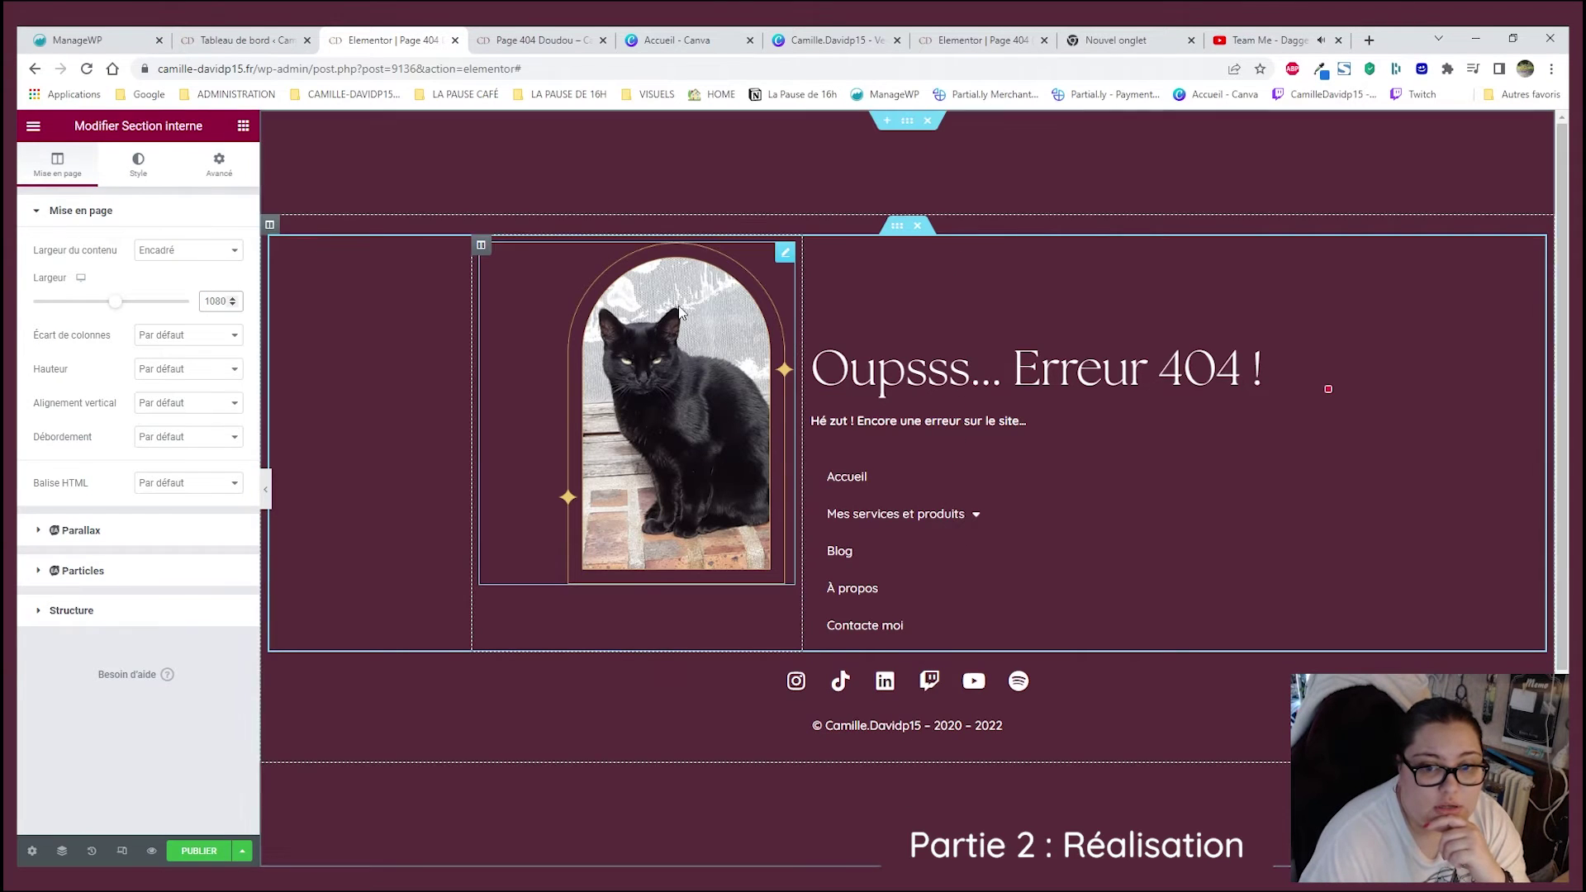
{"action": "left_click", "coordinate": [139, 165]}
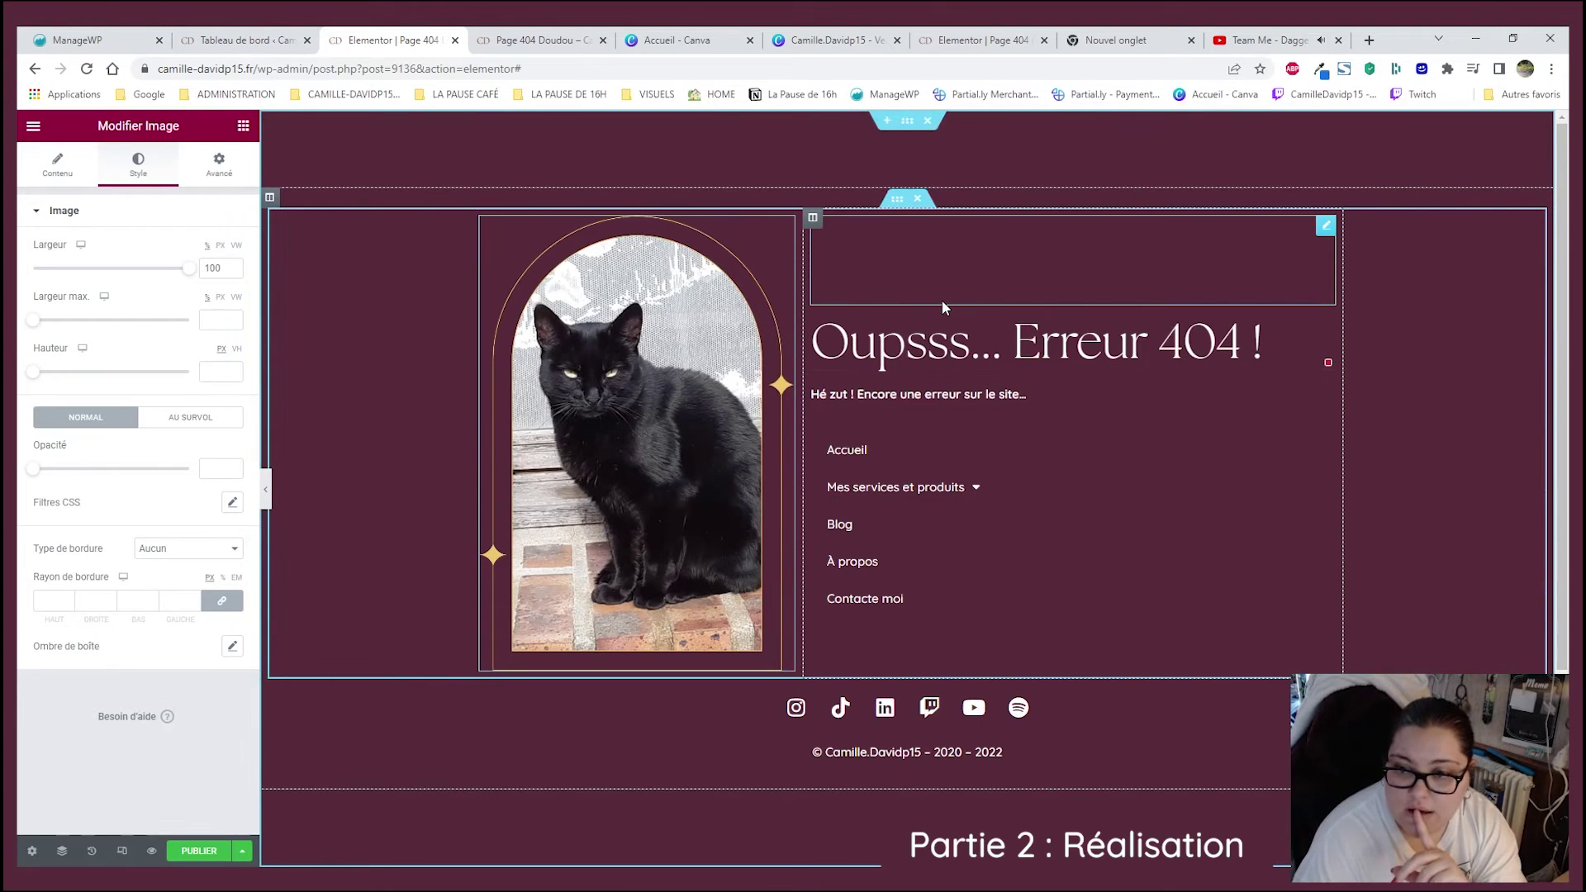
- Centre the 404 heading, the message below it and the vertical navigation menu
{"action": "left_click", "coordinate": [1032, 343]}
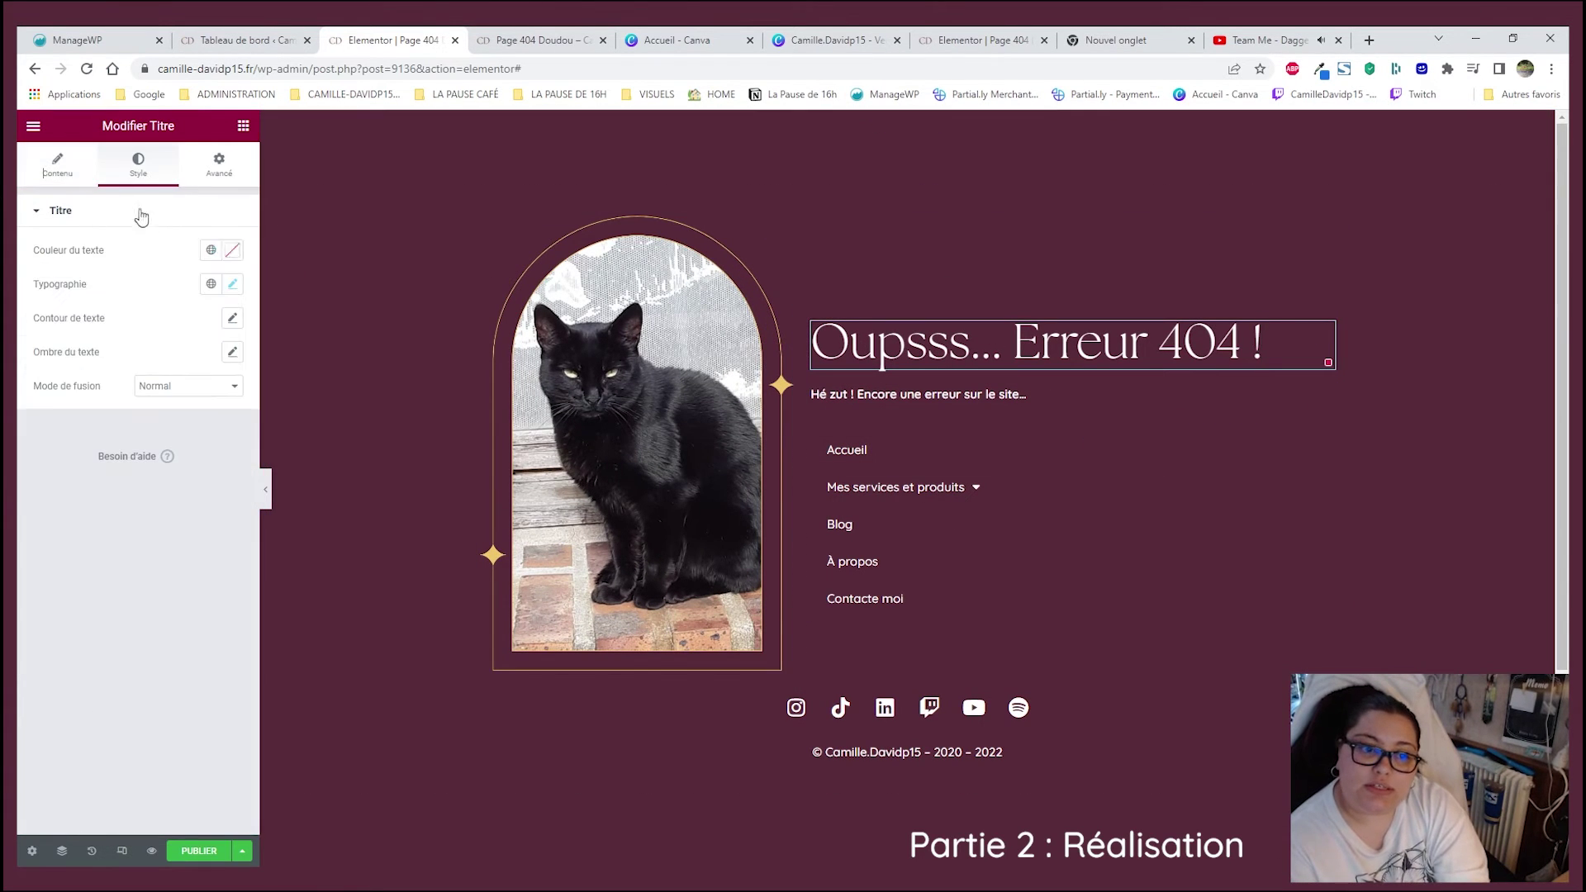
{"action": "left_click", "coordinate": [189, 479]}
{"action": "left_click", "coordinate": [917, 395]}
{"action": "left_click", "coordinate": [189, 249]}
{"action": "left_click", "coordinate": [866, 456]}
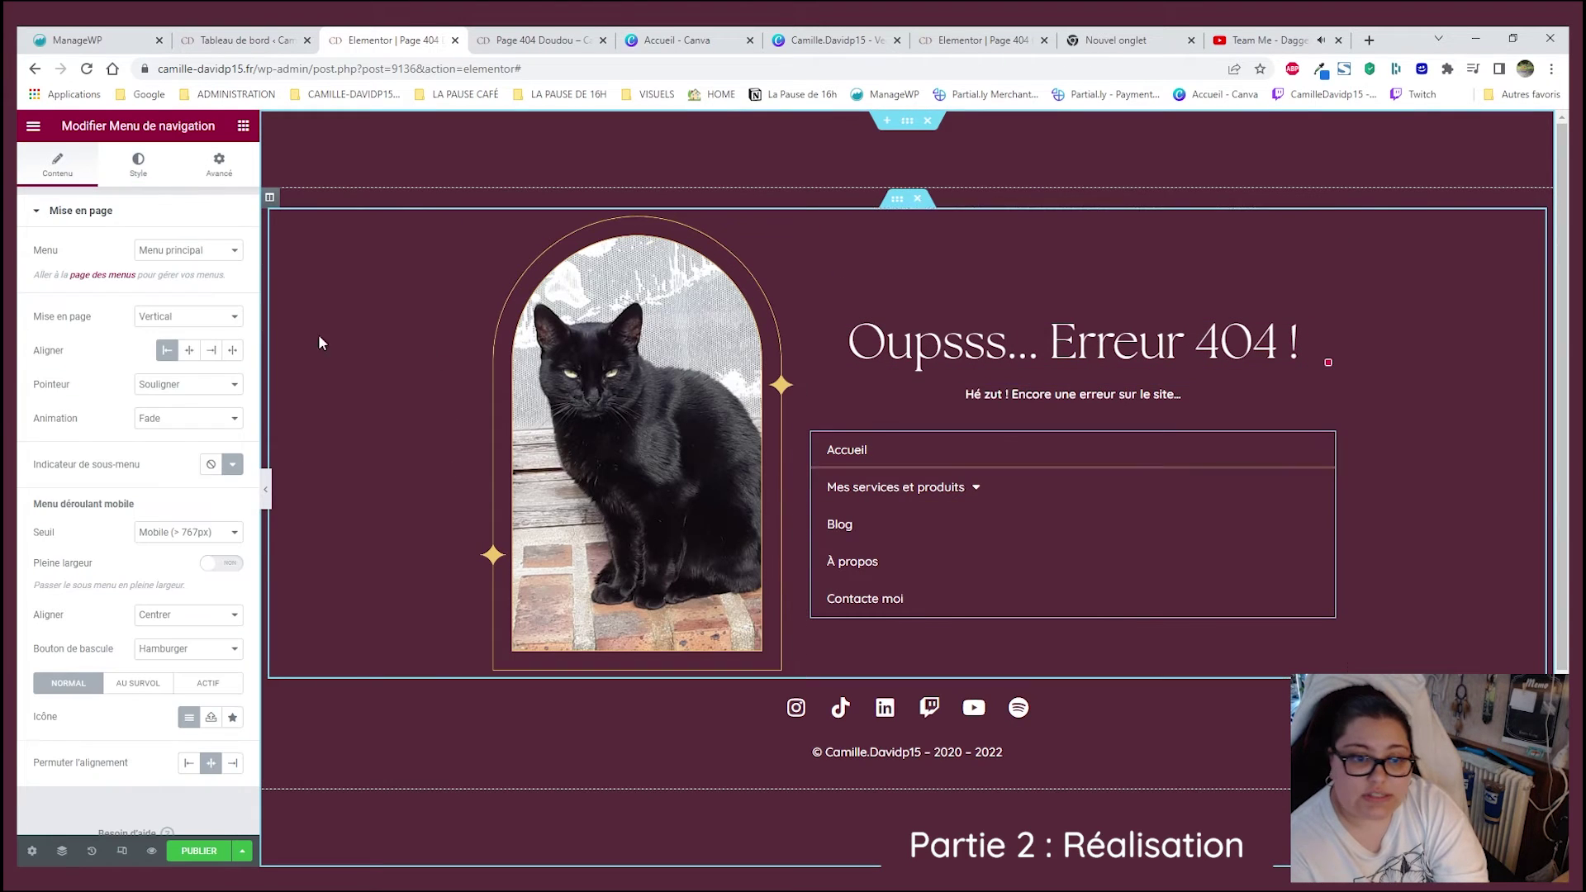
{"action": "left_click", "coordinate": [189, 350]}
{"action": "left_click", "coordinate": [237, 353]}
{"action": "left_click", "coordinate": [189, 350]}
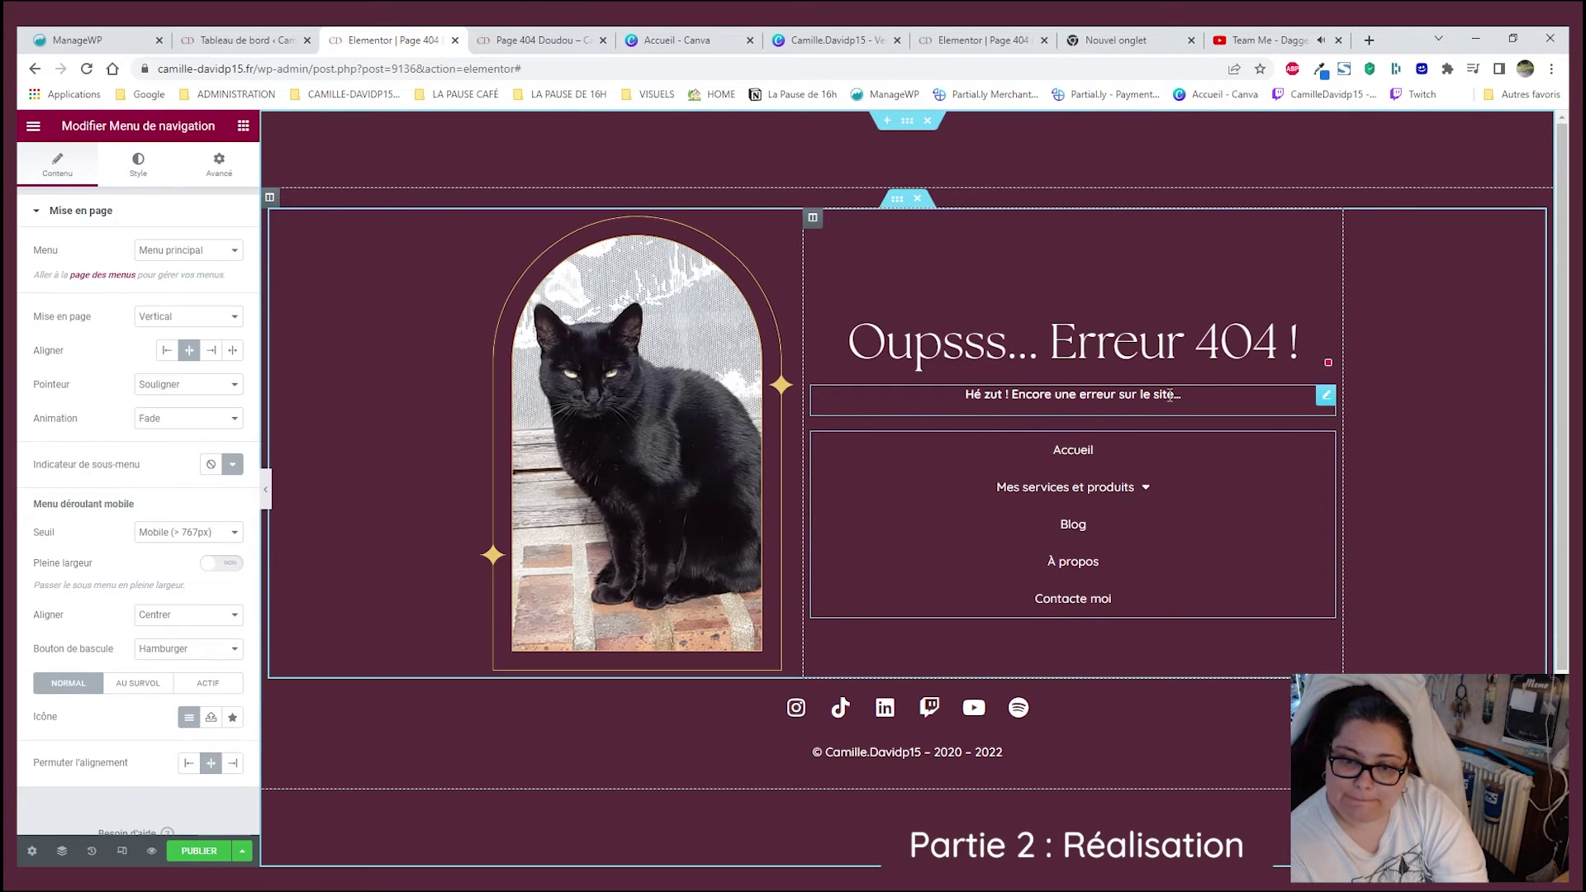
- Switch to phase lune bordeau.svg in Illustrator and give the first moon's circle and crescent a gold outline
{"action": "left_click", "coordinate": [242, 125]}
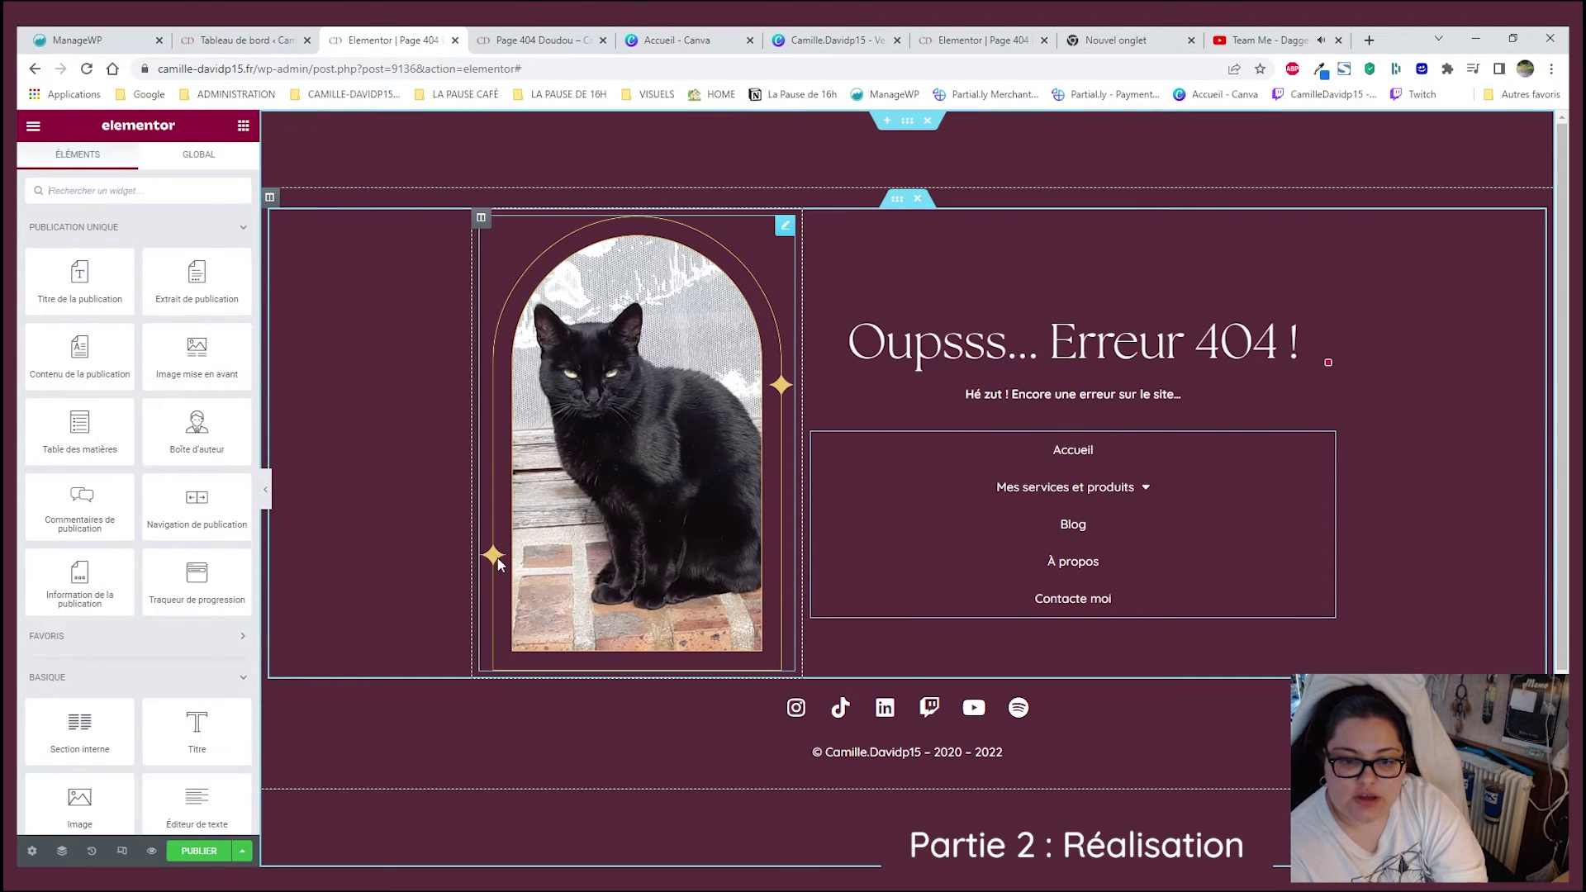
{"action": "left_click", "coordinate": [830, 40]}
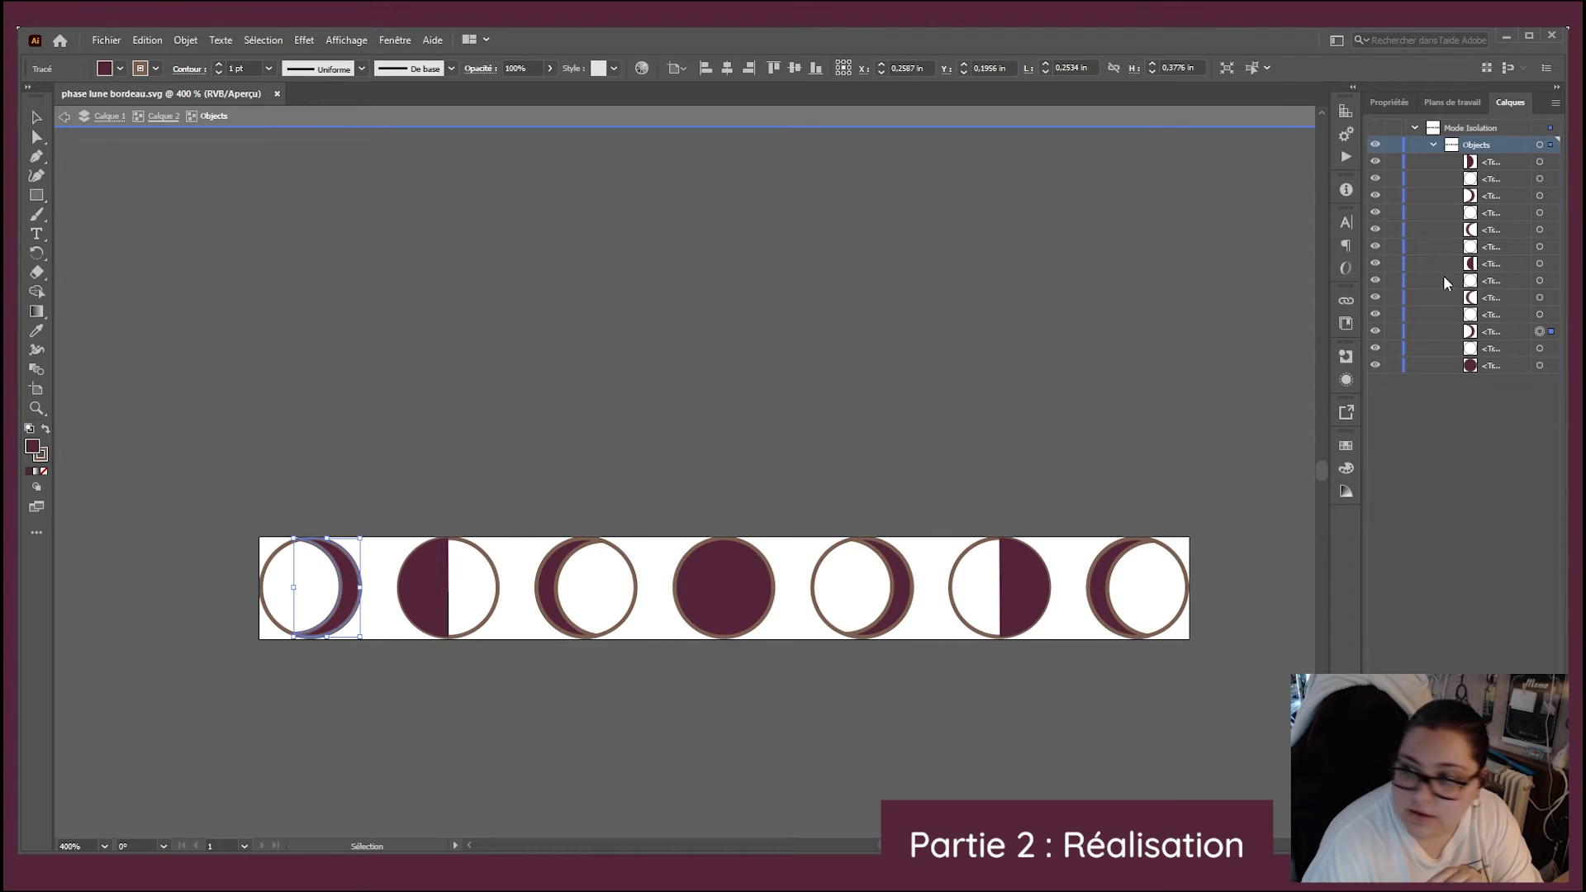
{"action": "left_click", "coordinate": [385, 482]}
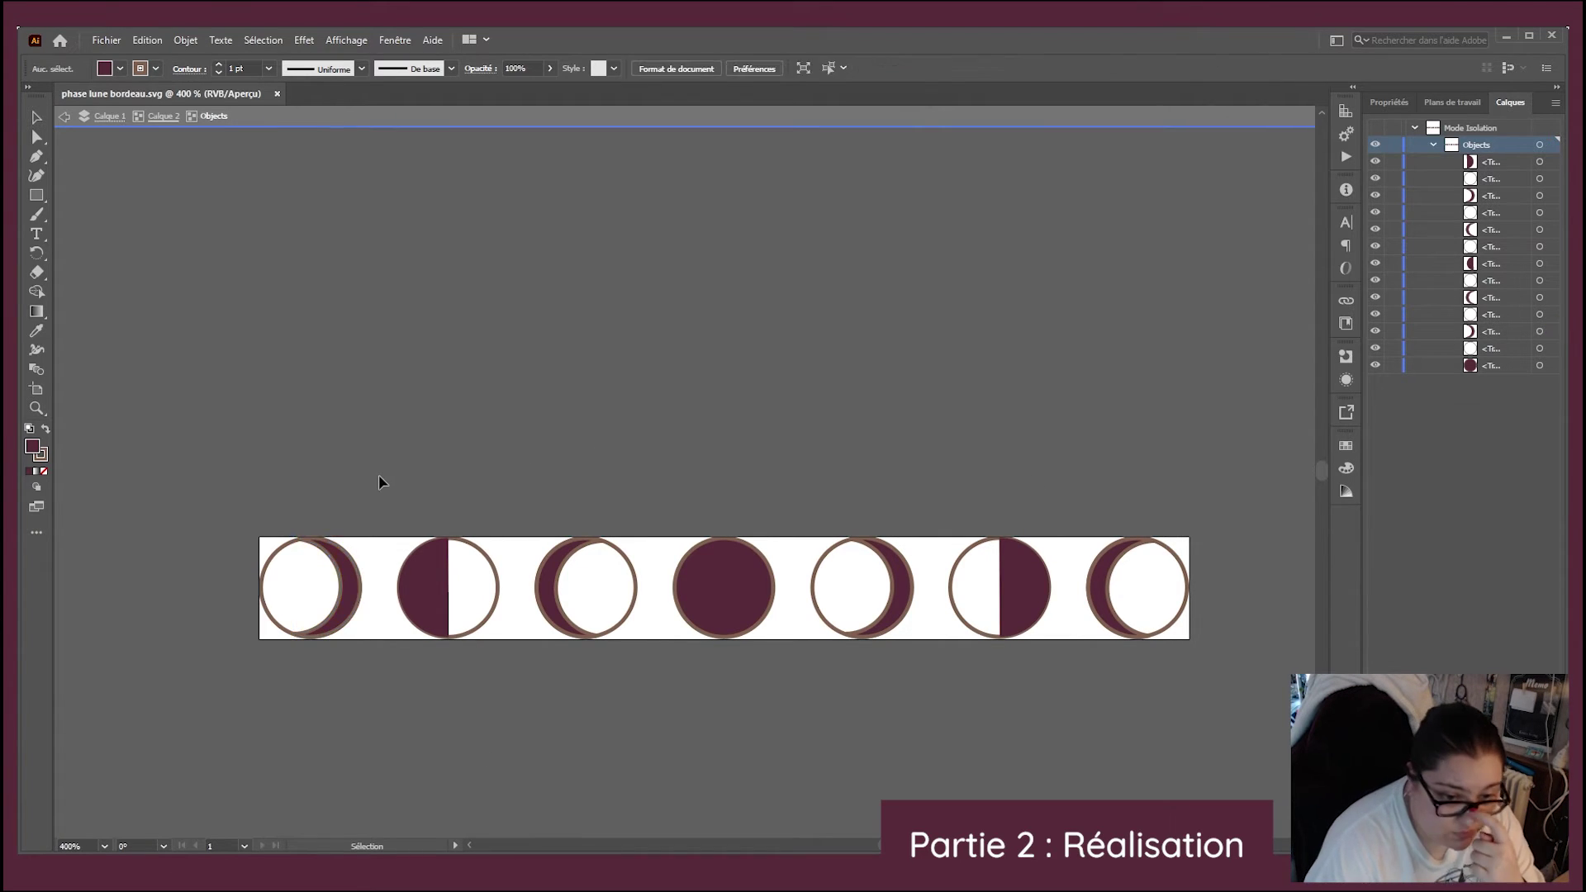
{"action": "left_click", "coordinate": [272, 570]}
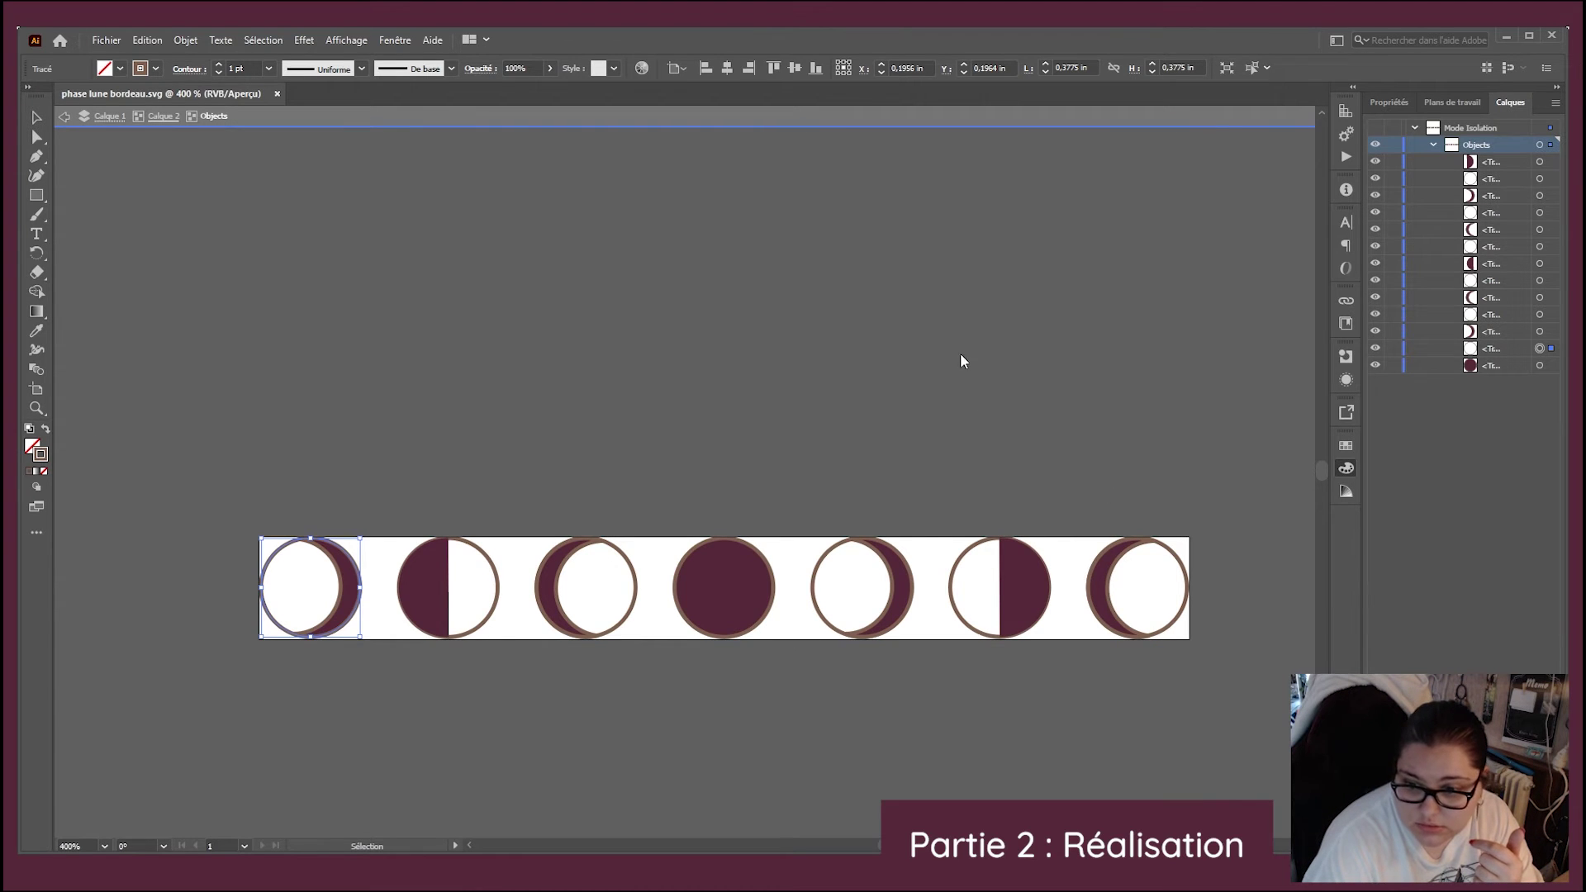
{"action": "key", "text": "ctrl+z"}
{"action": "left_click", "coordinate": [525, 383]}
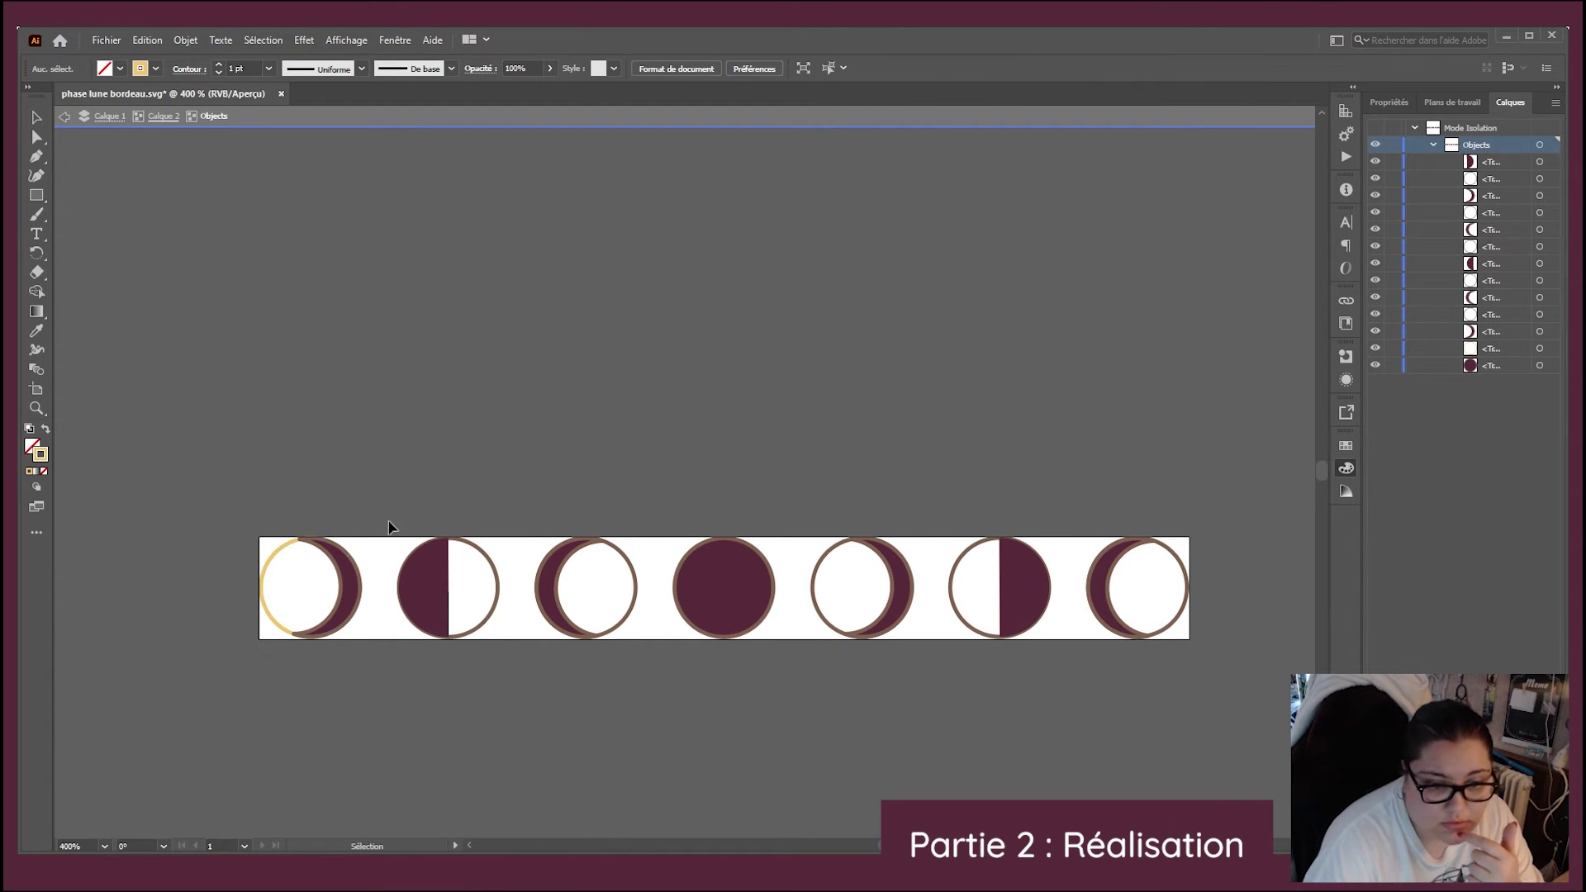
{"action": "left_click", "coordinate": [333, 568]}
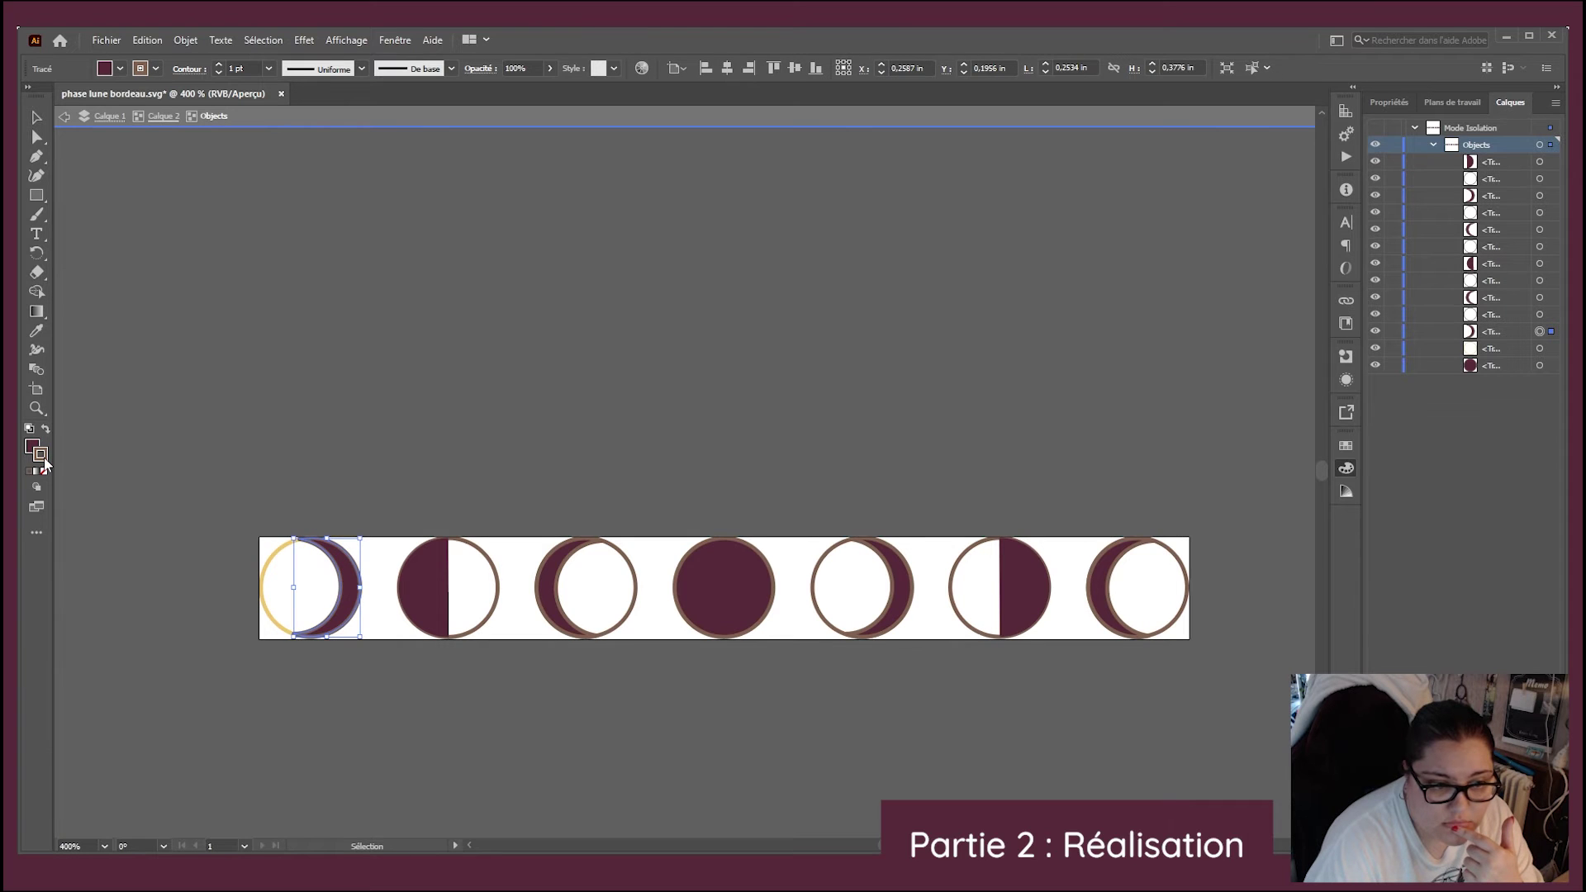
{"action": "key", "text": "ctrl+shift+z"}
{"action": "left_click", "coordinate": [355, 501]}
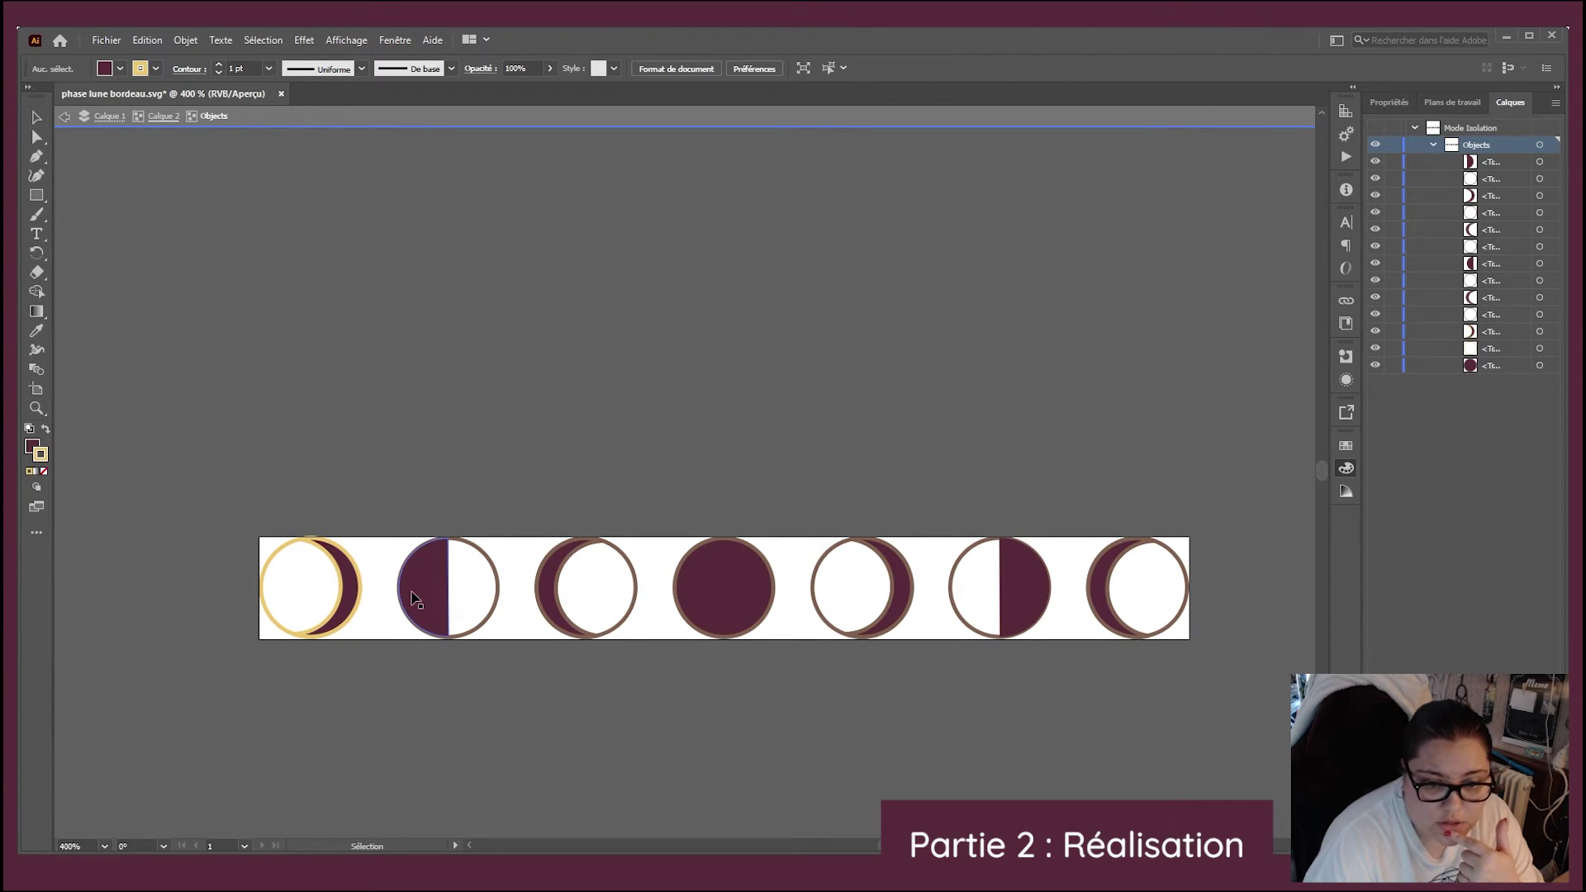
- Apply the gold outline to the circle and the half disc of the second moon
{"action": "left_click", "coordinate": [496, 571]}
{"action": "key", "text": "ctrl+shift+z"}
{"action": "left_click", "coordinate": [860, 382]}
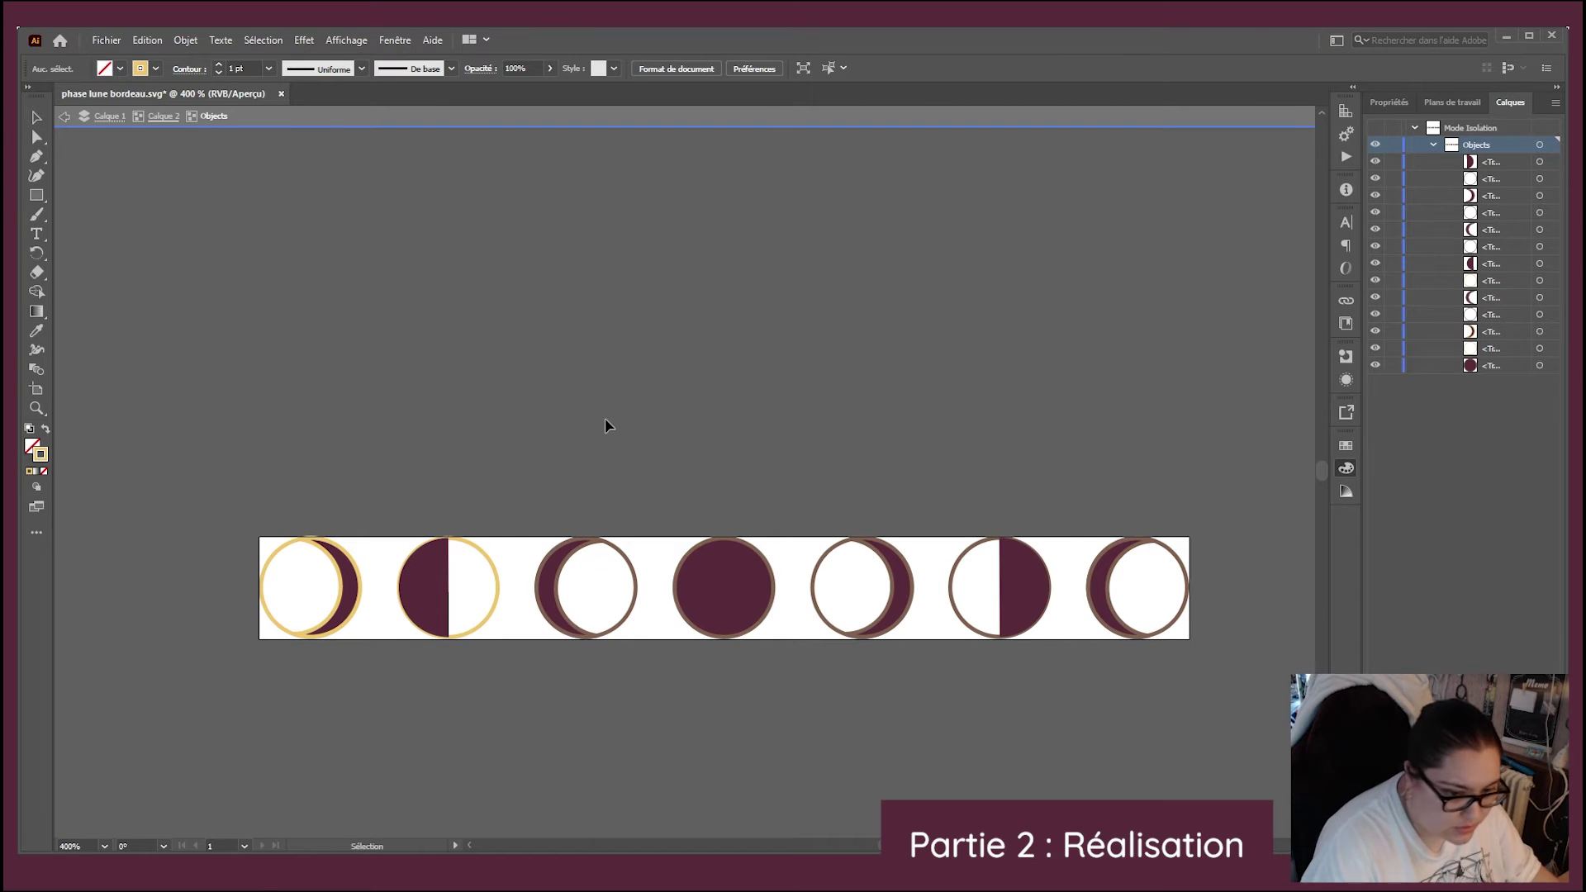
- Apply the gold outline to the third moon's crescent and circle and to the full moon in the middle
{"action": "scroll", "coordinate": [375, 499], "scroll_direction": "left", "scroll_amount": 2}
{"action": "scroll", "coordinate": [468, 503], "scroll_direction": "right", "scroll_amount": 3}
{"action": "left_click", "coordinate": [552, 562]}
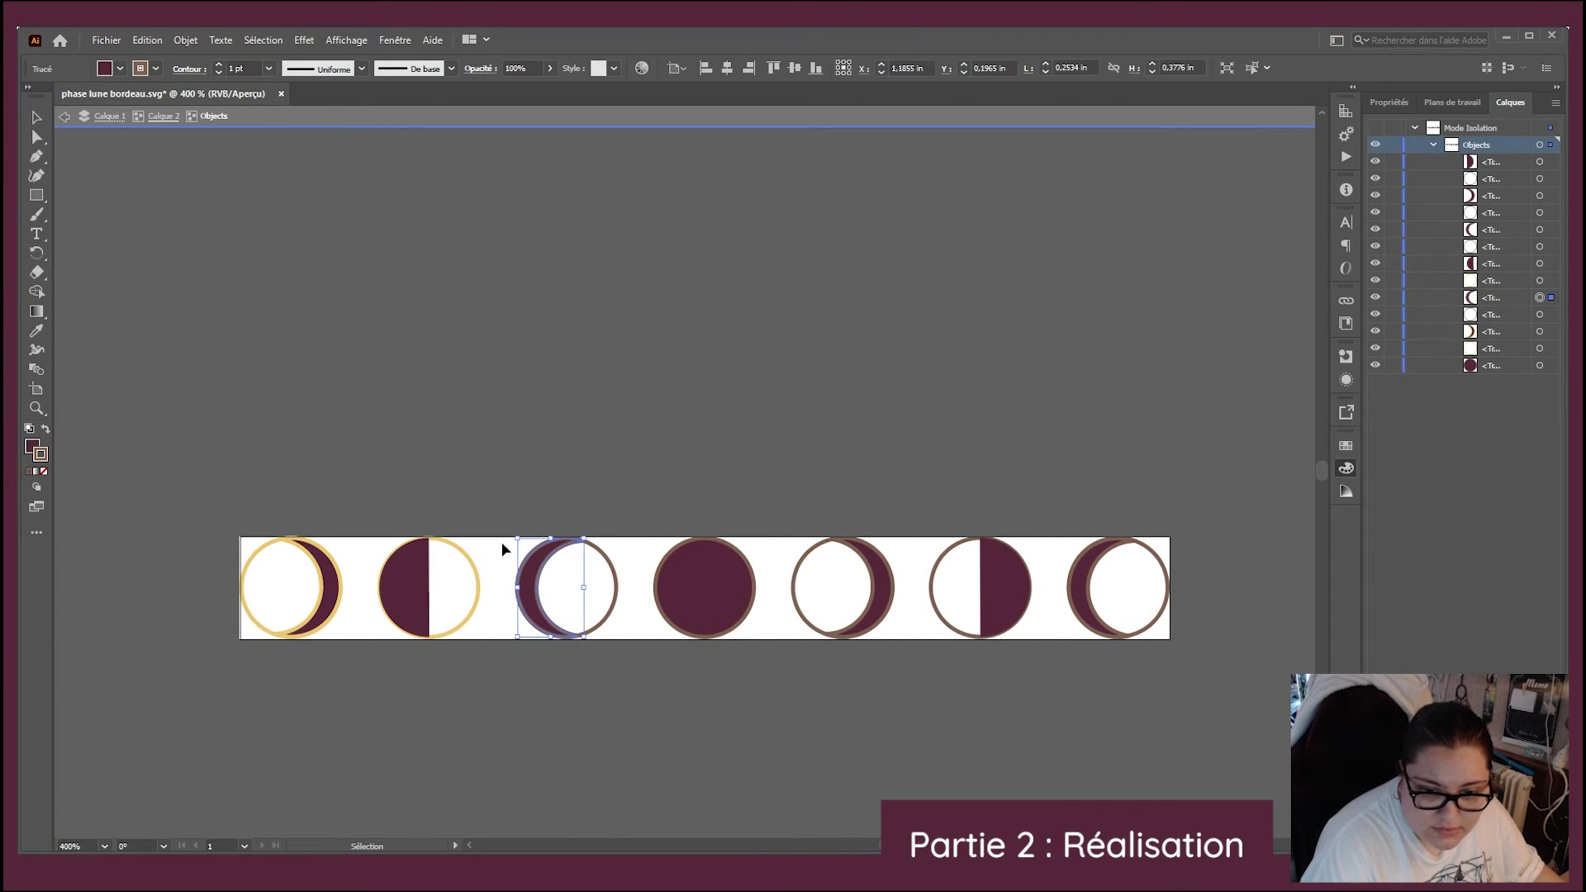
{"action": "left_click", "coordinate": [584, 602]}
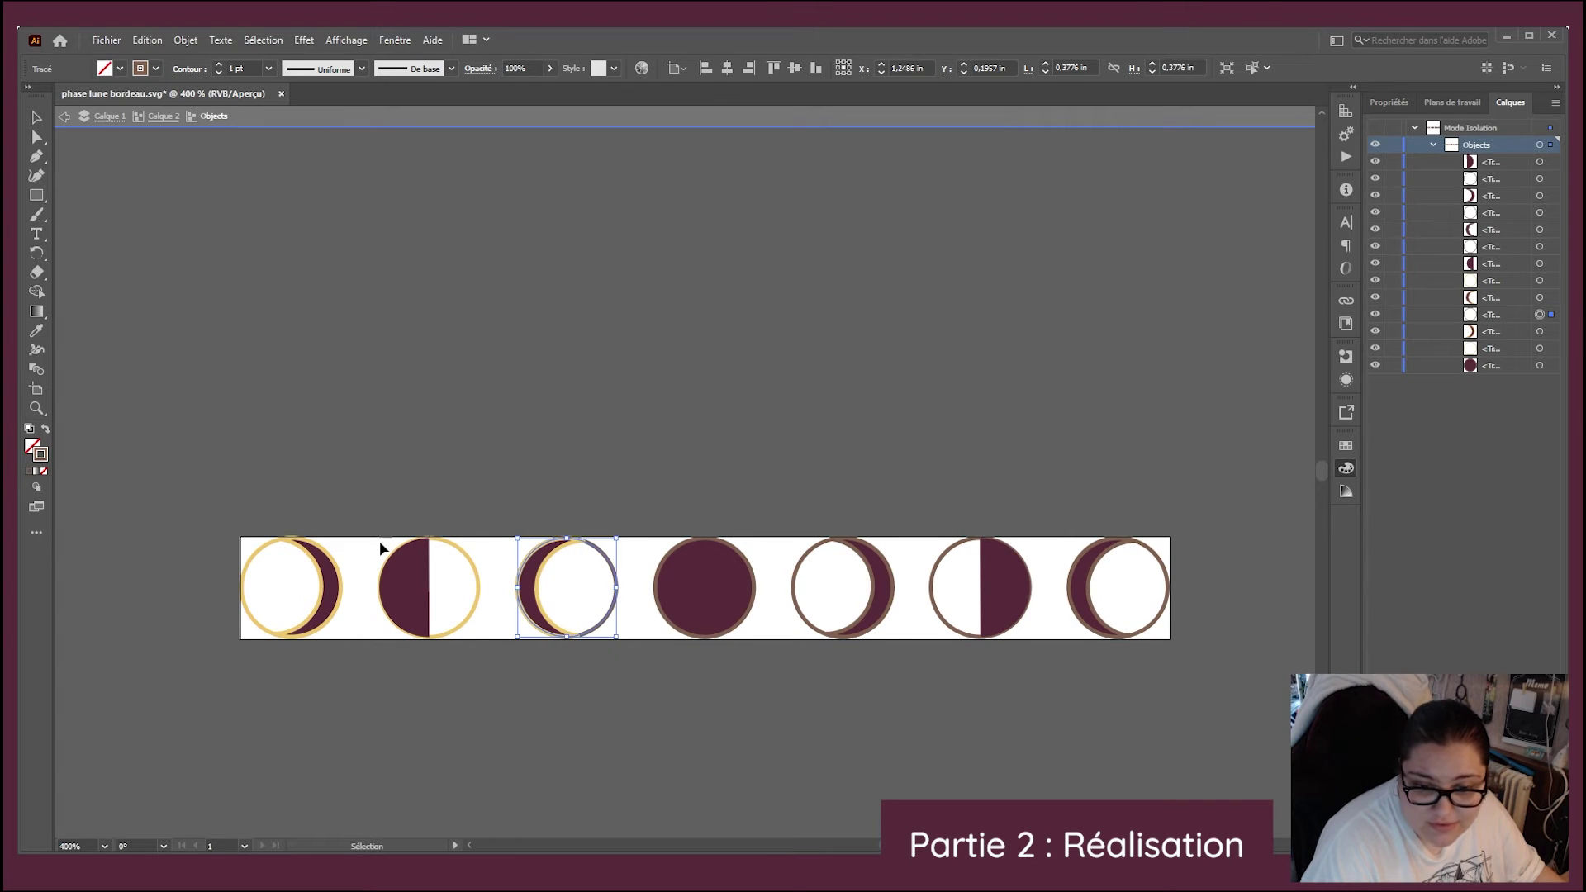
{"action": "left_click", "coordinate": [725, 555]}
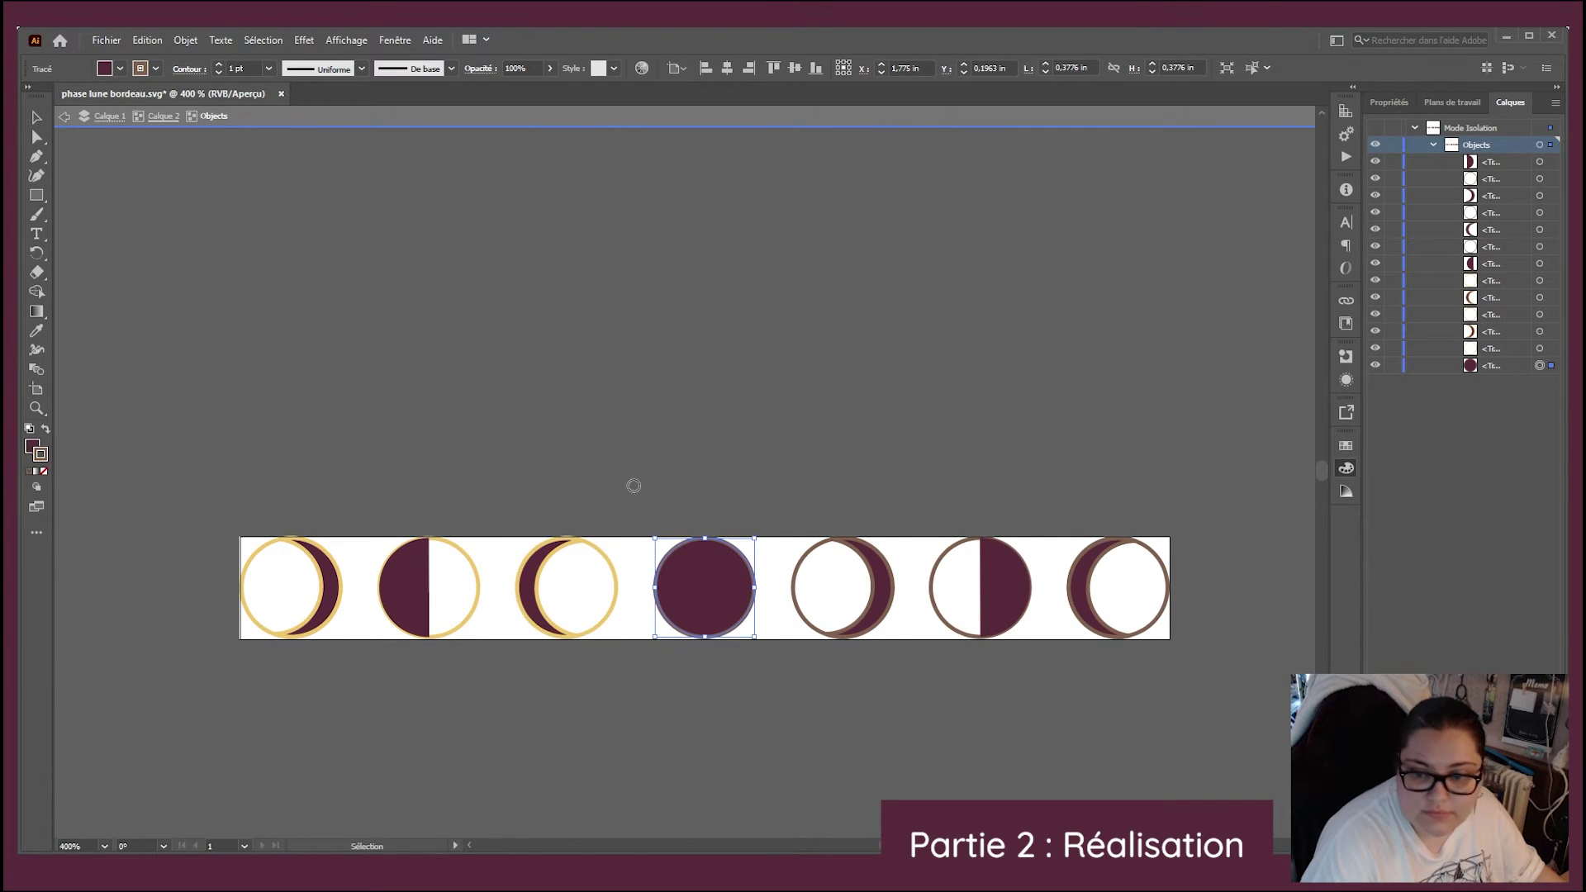
- Apply the gold outline to the circle and the crescent of the fifth moon
{"action": "left_click", "coordinate": [808, 606]}
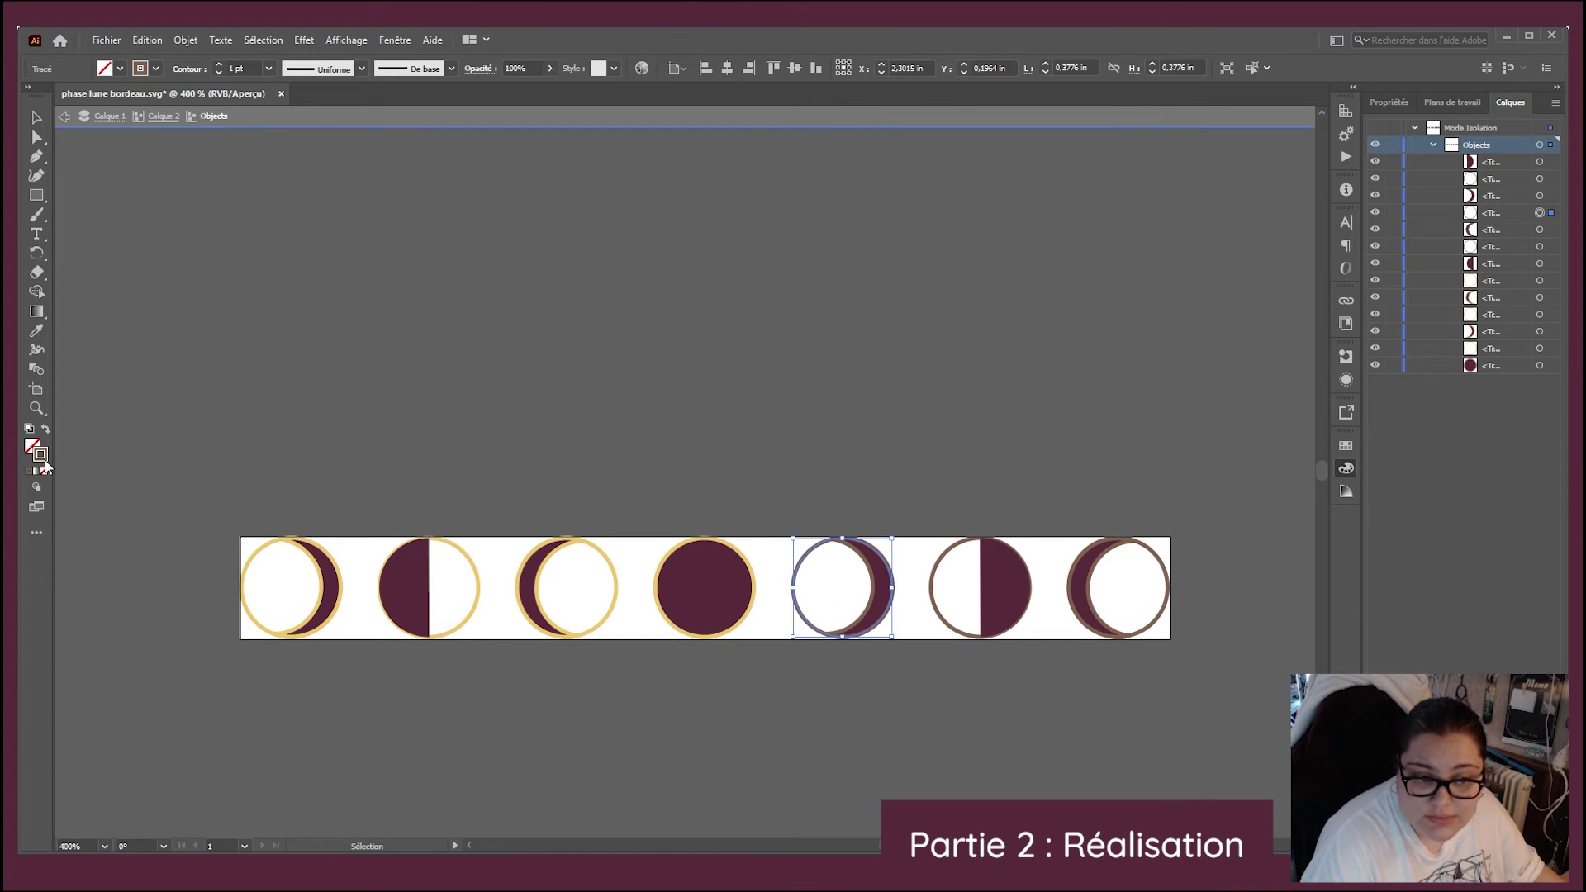
{"action": "key", "text": "comma"}
{"action": "left_click", "coordinate": [859, 570]}
{"action": "left_click", "coordinate": [859, 570]}
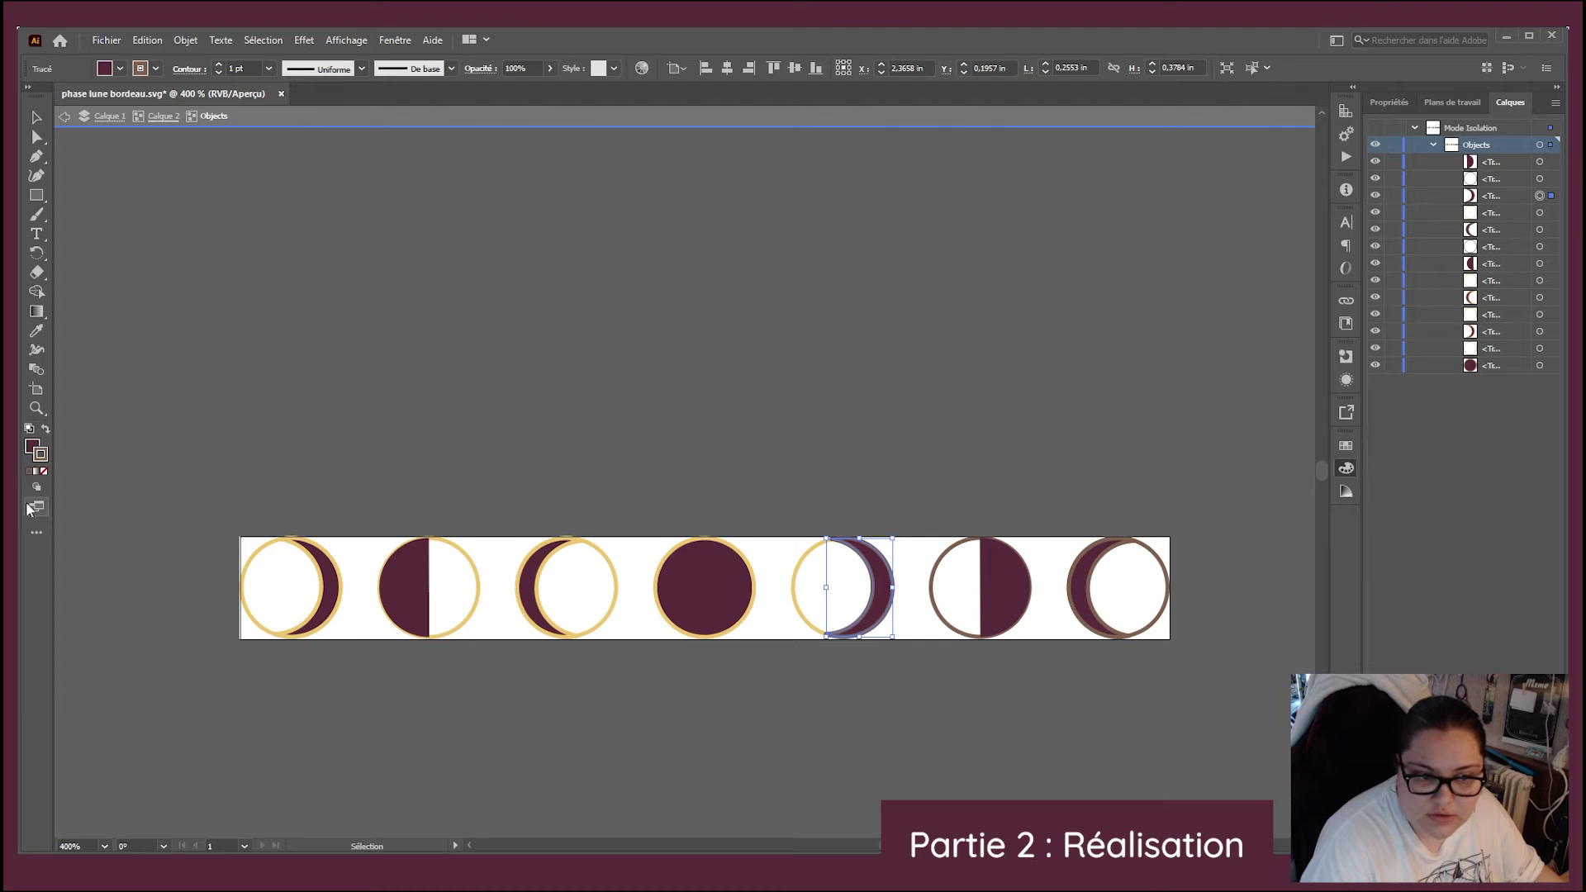
{"action": "key", "text": "comma"}
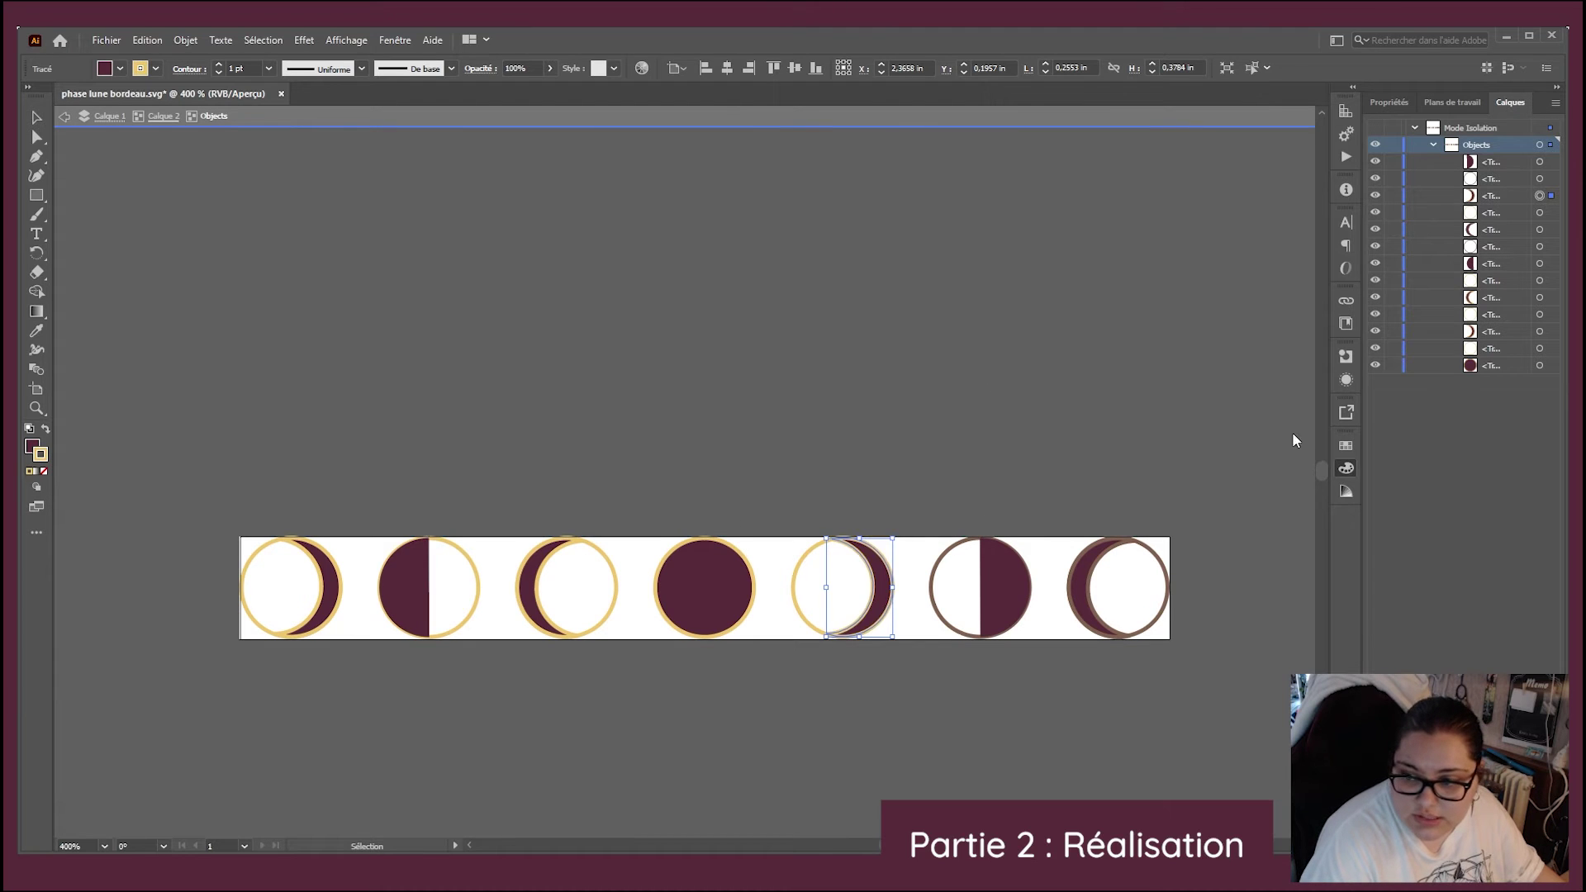
- Apply the gold outline to the sixth moon's circle and to the seventh moon's circle and crescent
{"action": "left_click", "coordinate": [969, 544]}
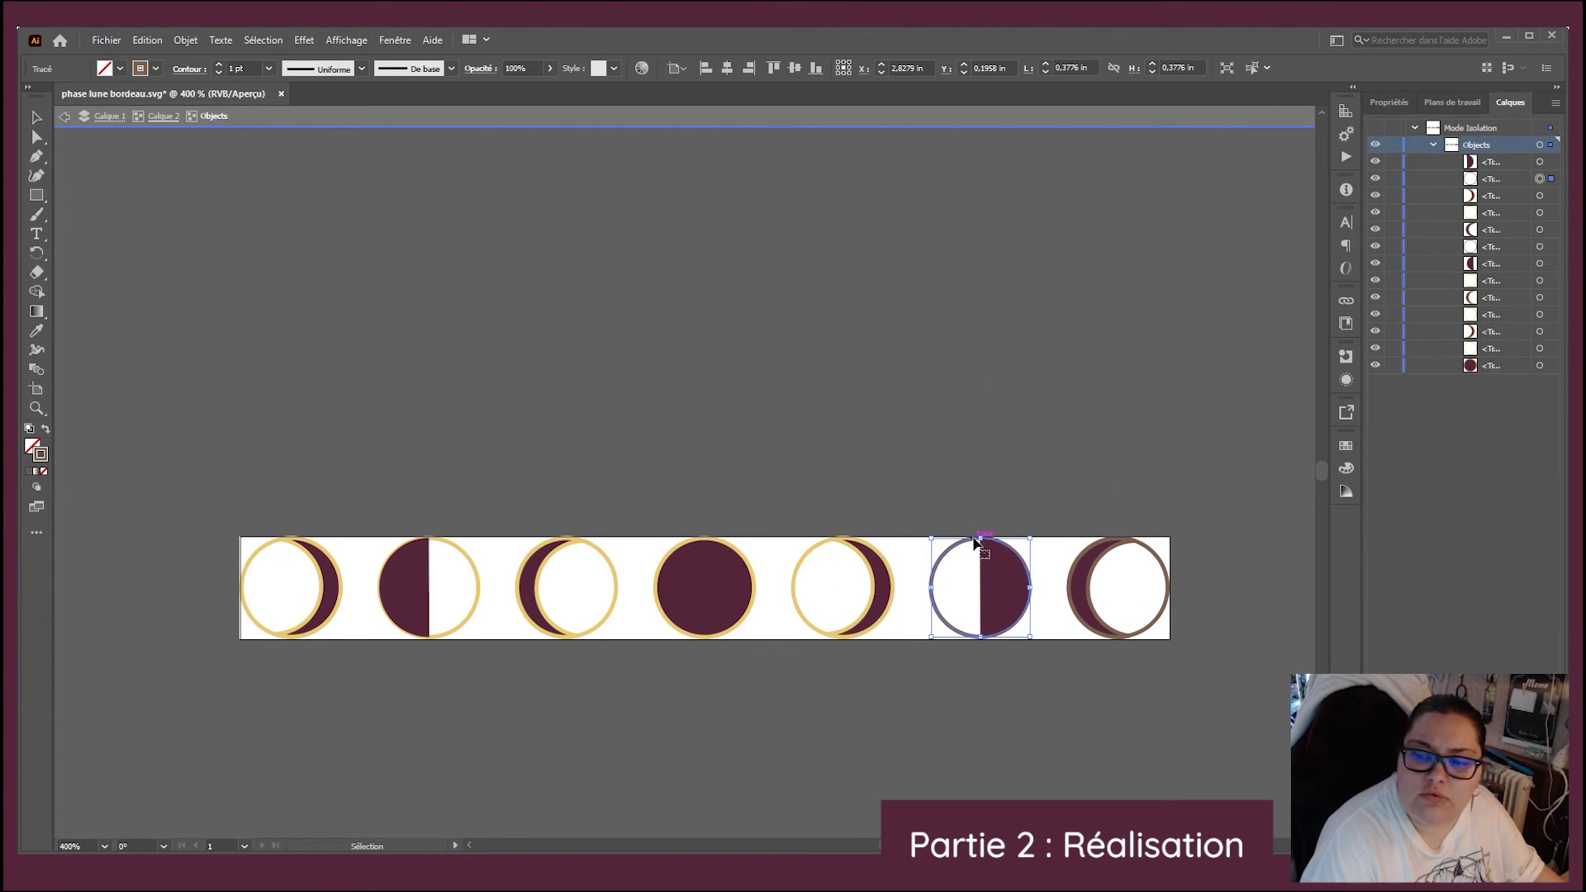
{"action": "key", "text": "comma"}
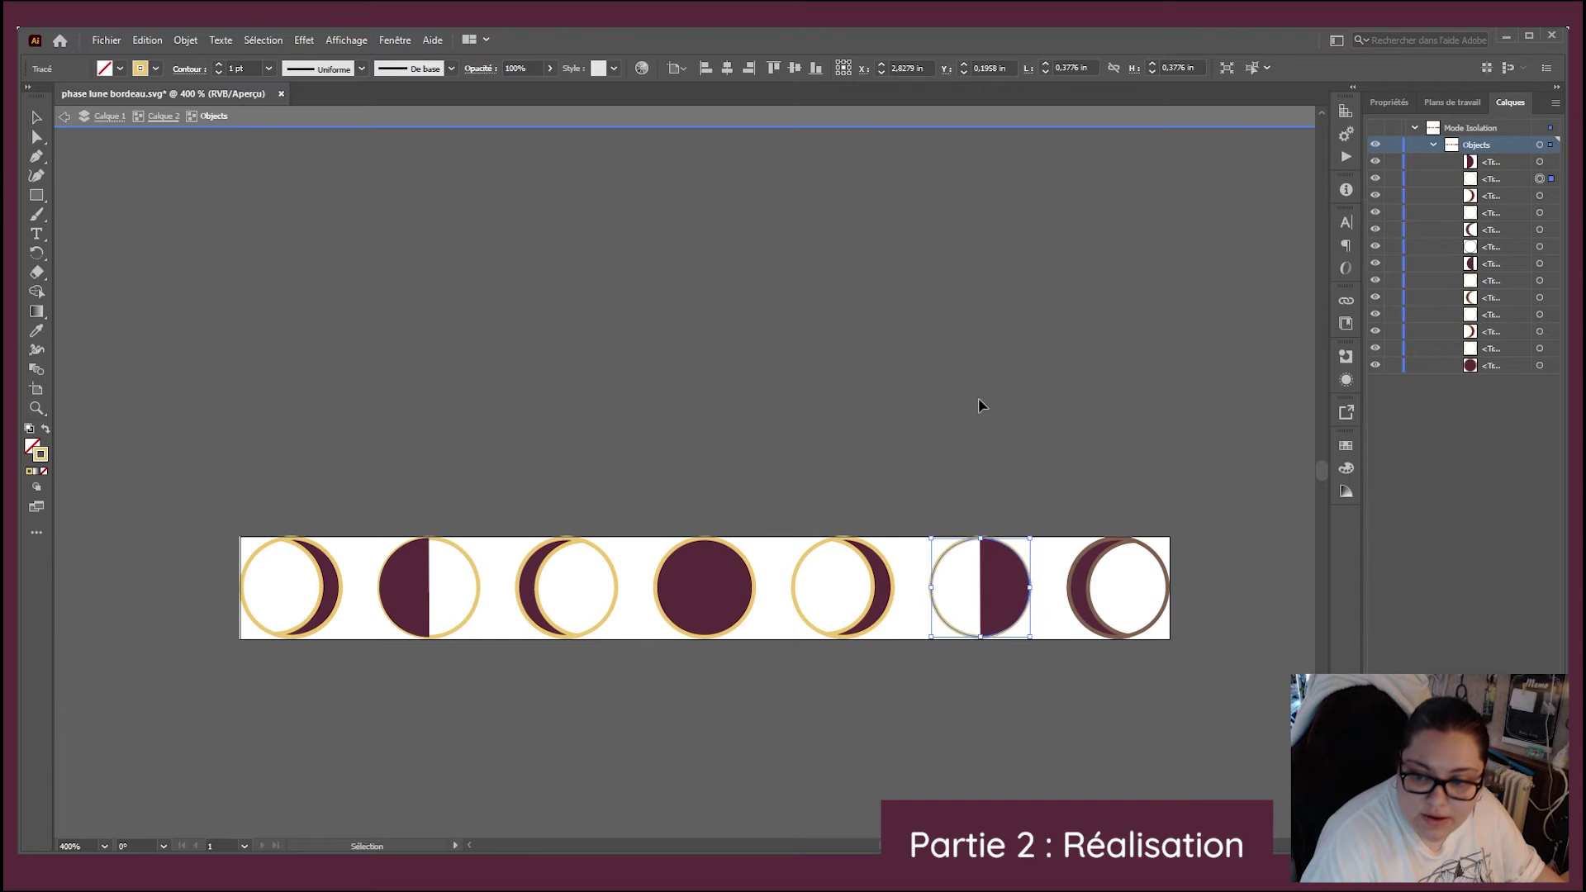
{"action": "left_click", "coordinate": [977, 408]}
{"action": "left_click", "coordinate": [1167, 580]}
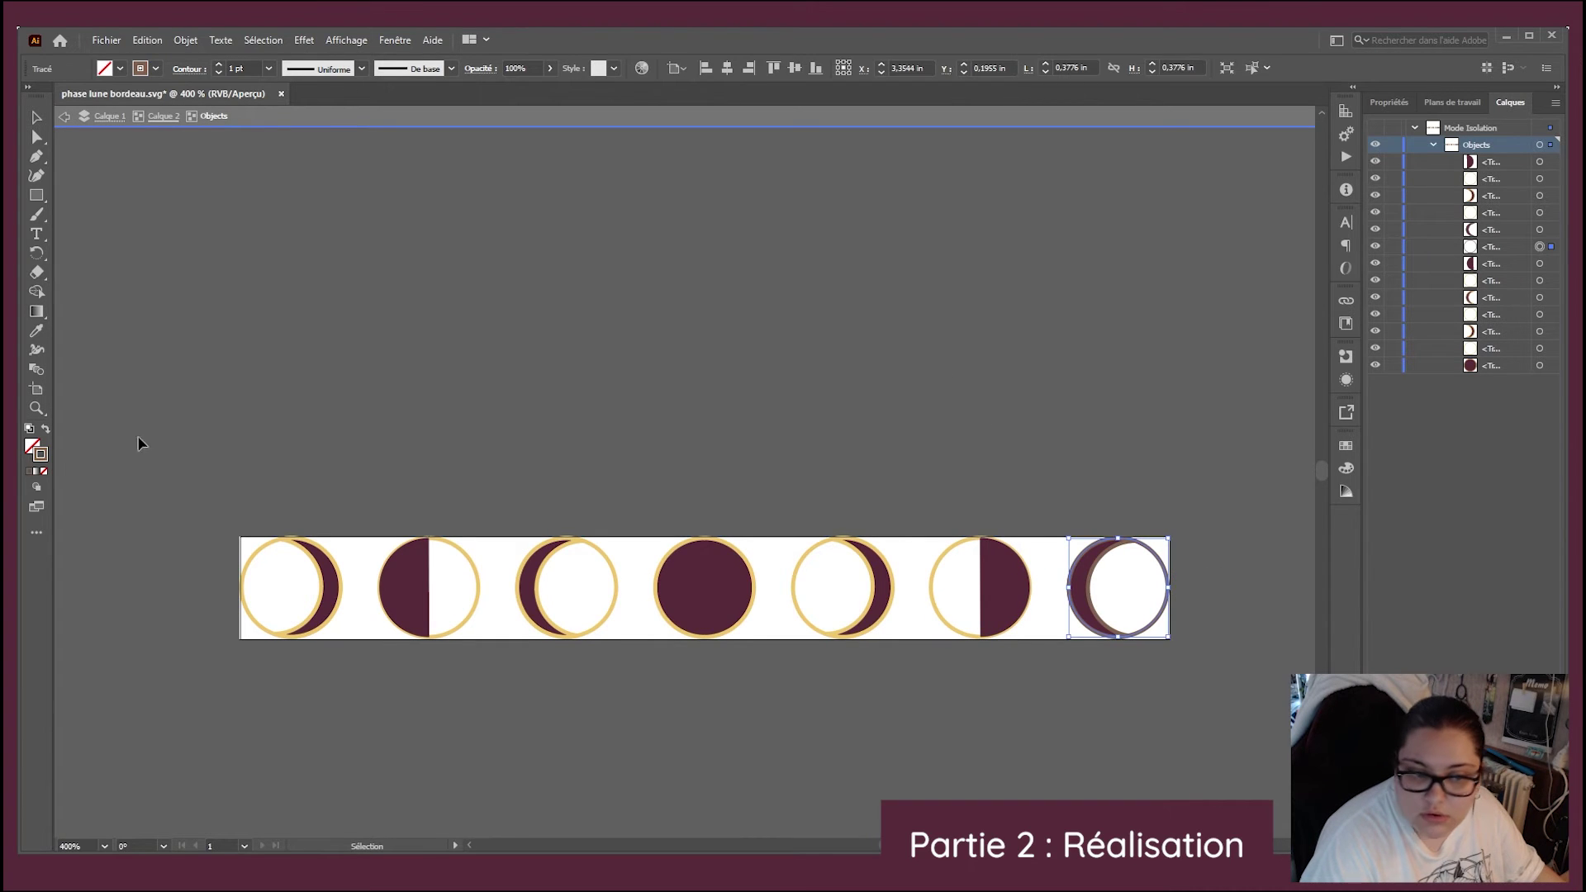
{"action": "left_click", "coordinate": [1089, 600]}
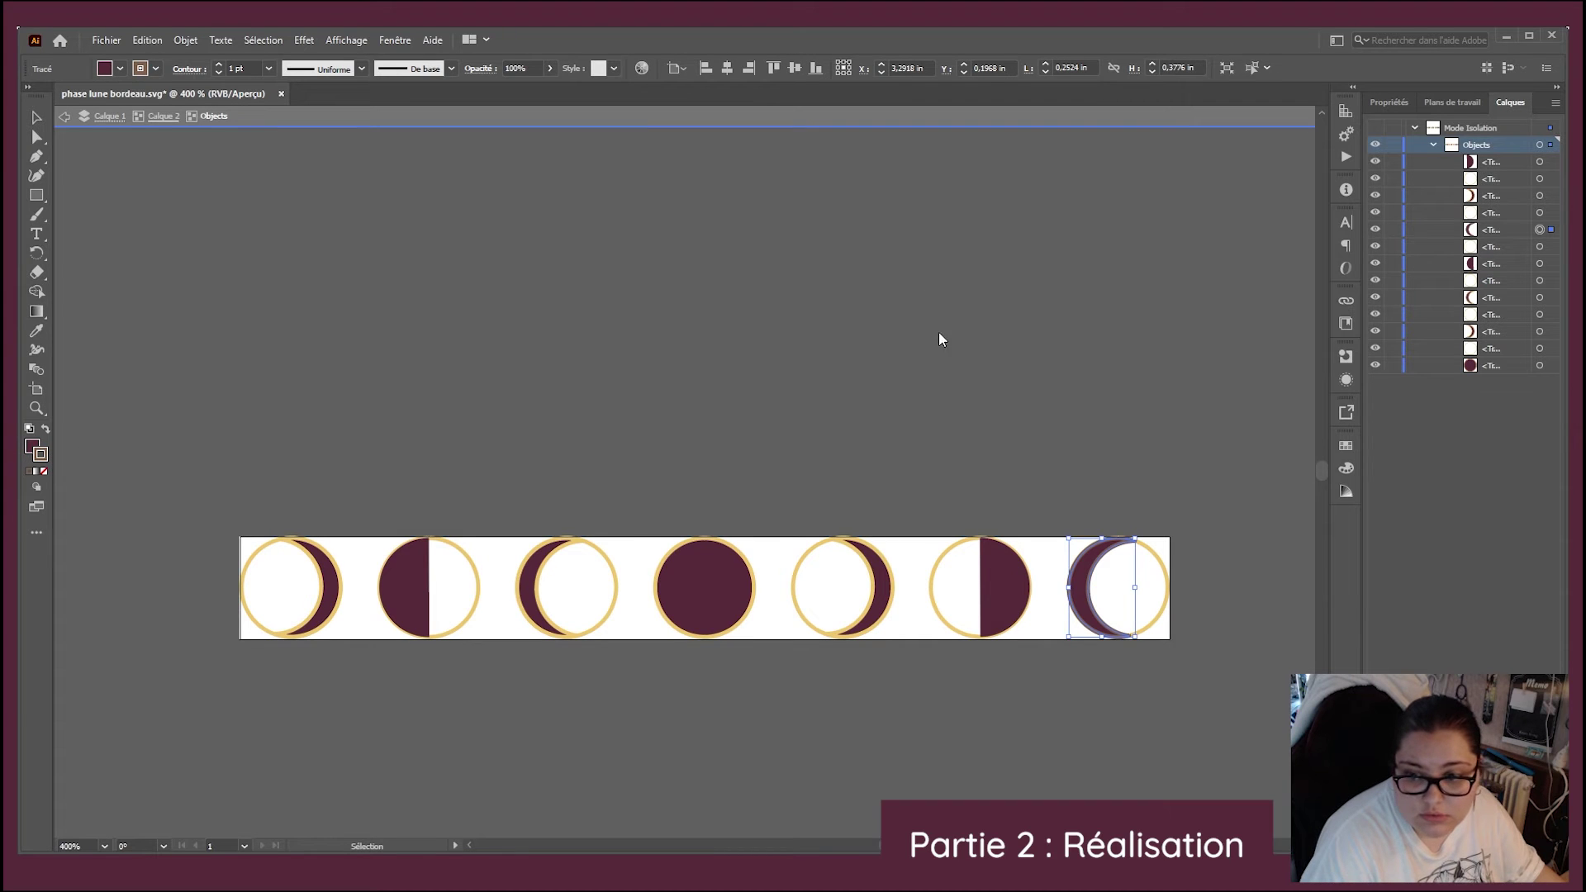
{"action": "left_click", "coordinate": [553, 357]}
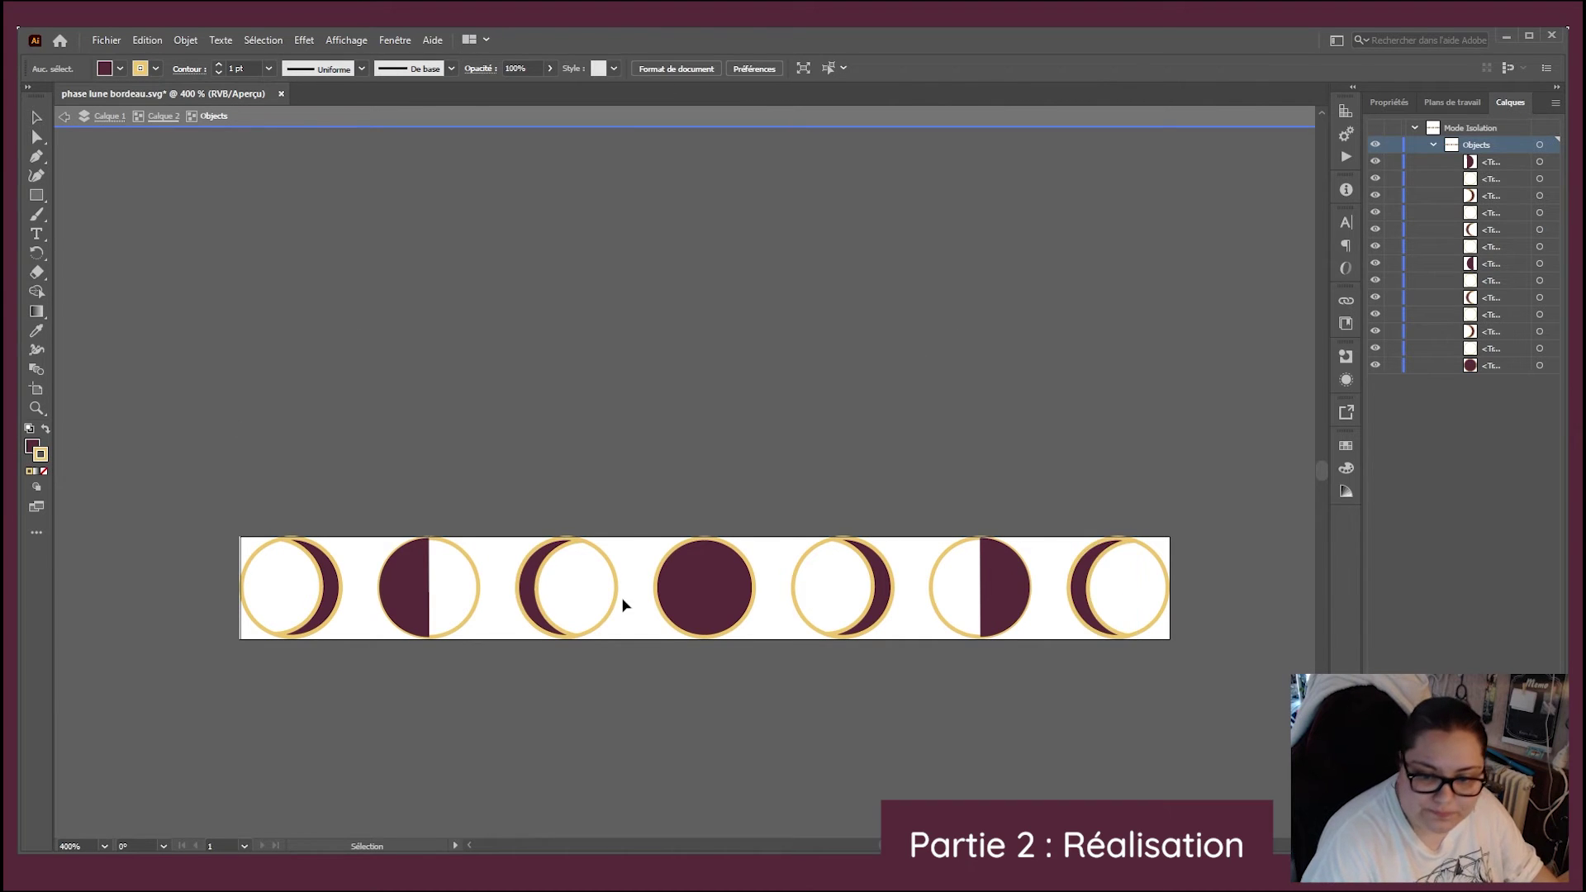
- Change the burgundy fill to white in the first moon's crescent, second moon's half disc, third moon's crescent and the full moon
{"action": "left_click", "coordinate": [307, 576]}
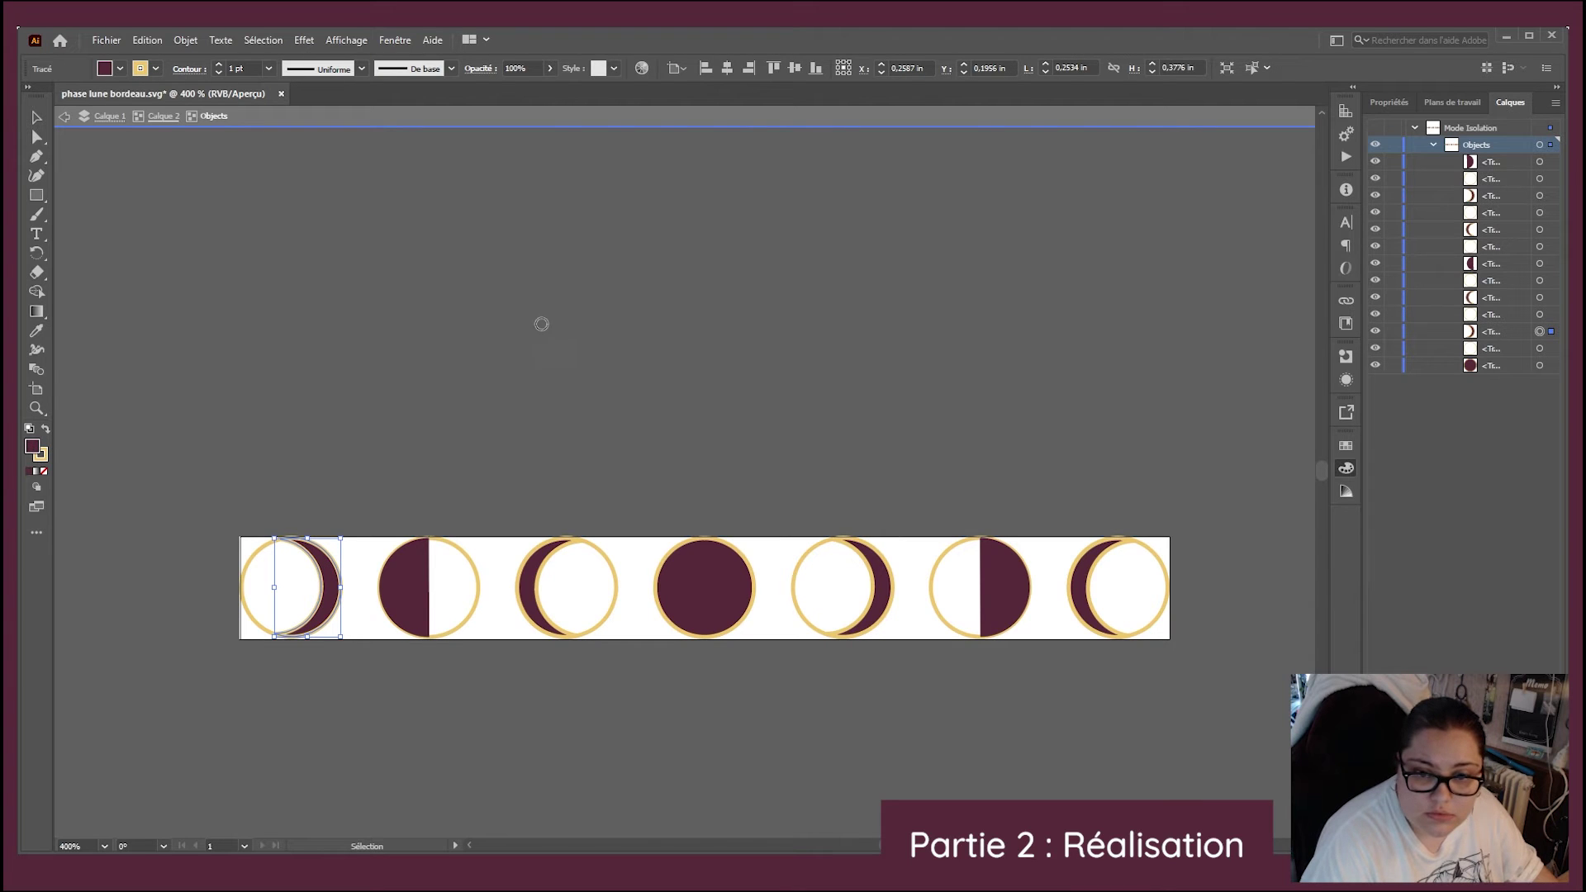
{"action": "left_click", "coordinate": [446, 355]}
{"action": "left_click", "coordinate": [417, 572]}
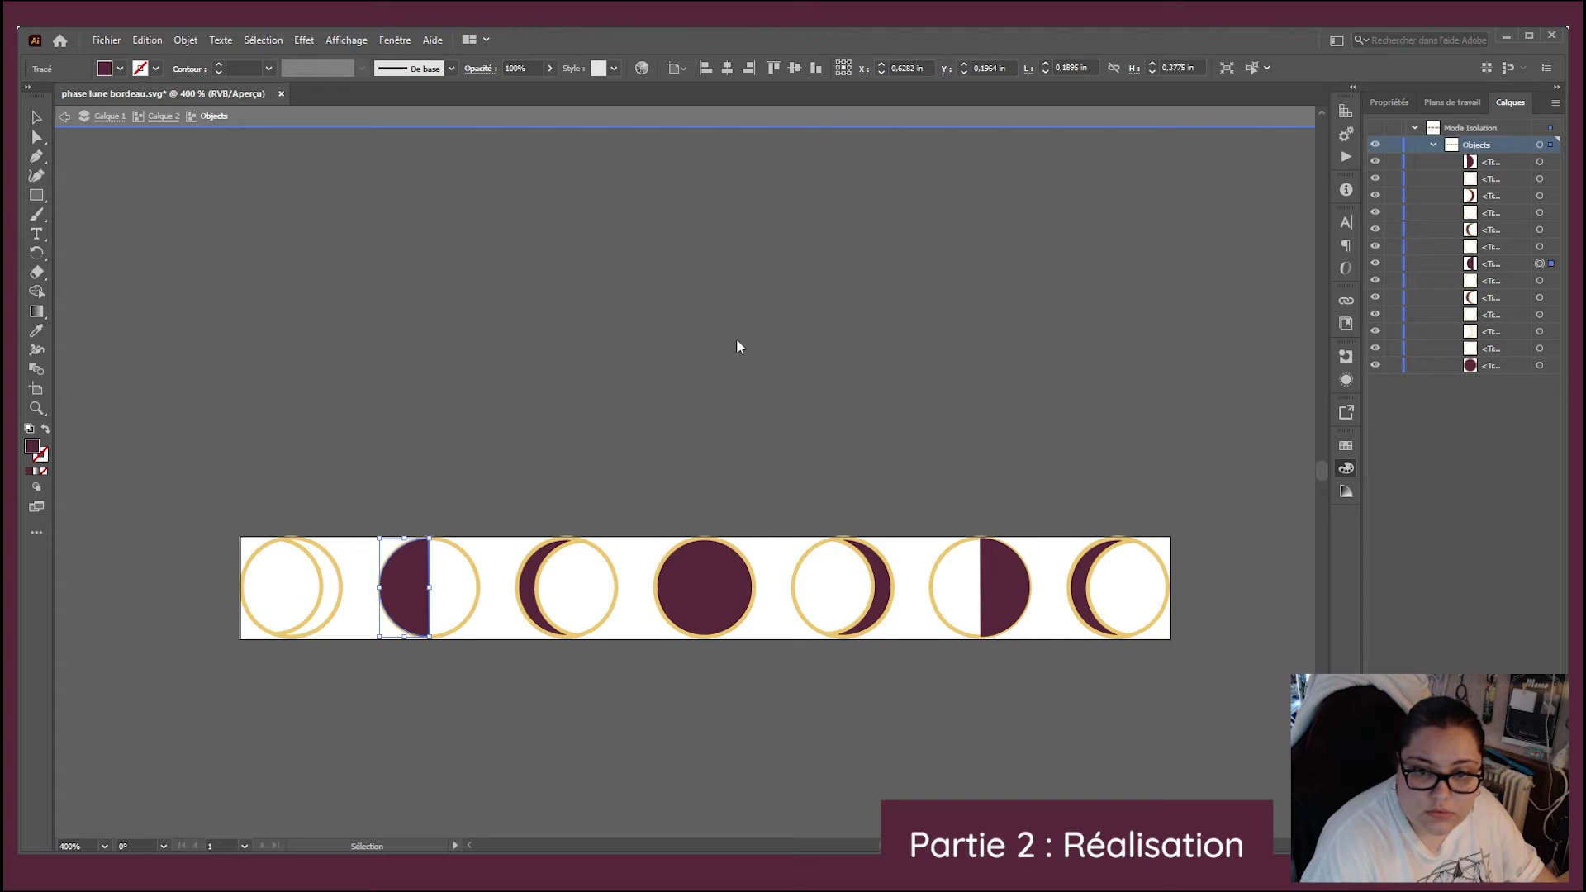
{"action": "key", "text": "comma"}
{"action": "left_click", "coordinate": [532, 567]}
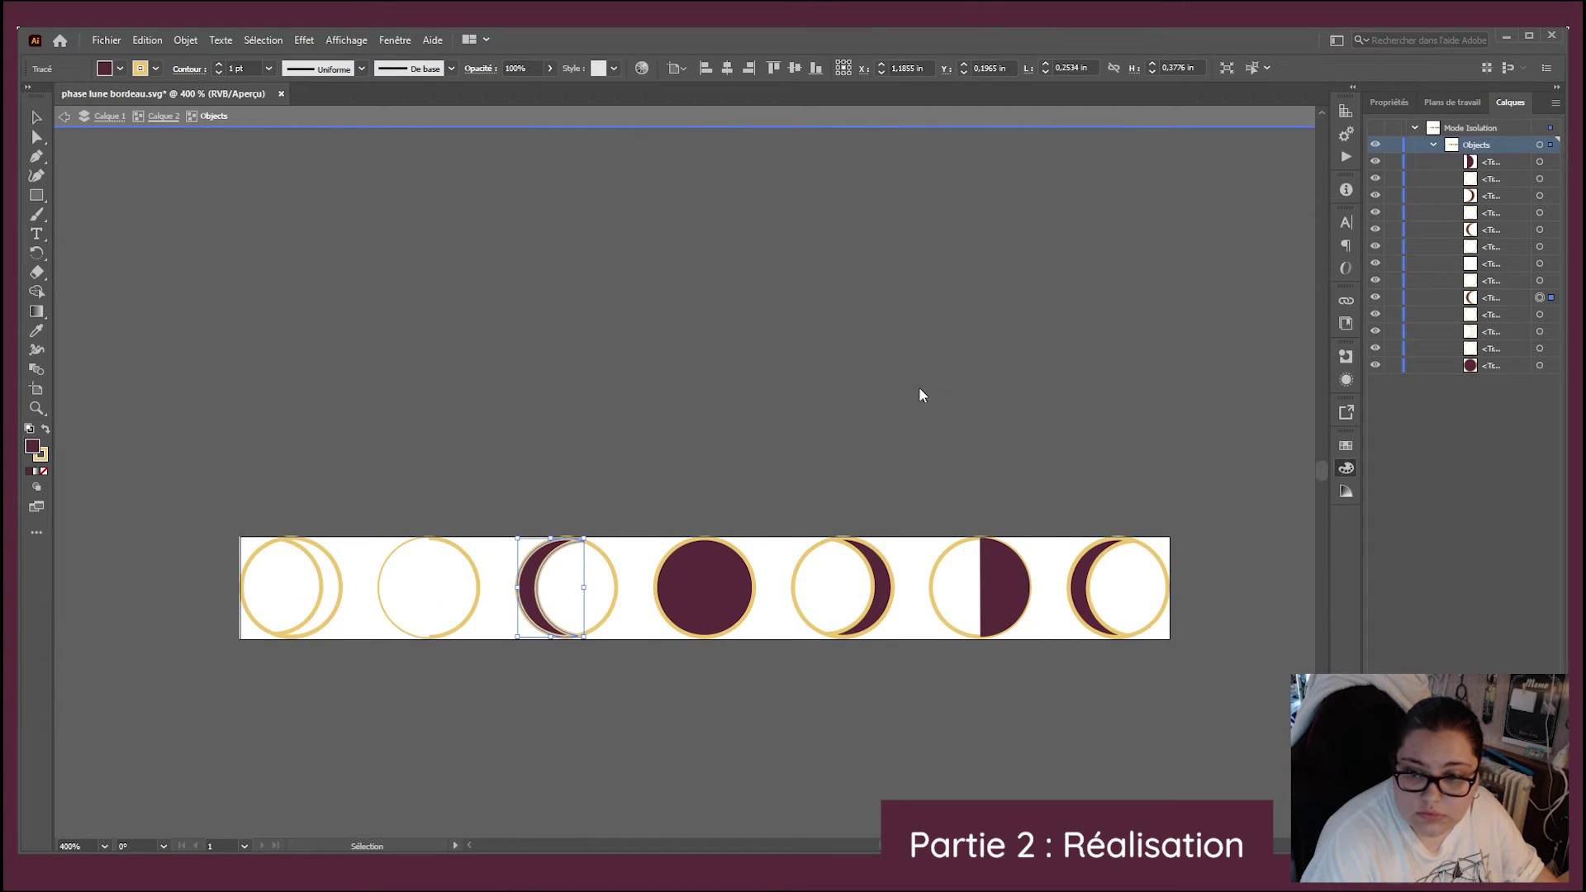
{"action": "key", "text": "comma"}
{"action": "left_click", "coordinate": [705, 578]}
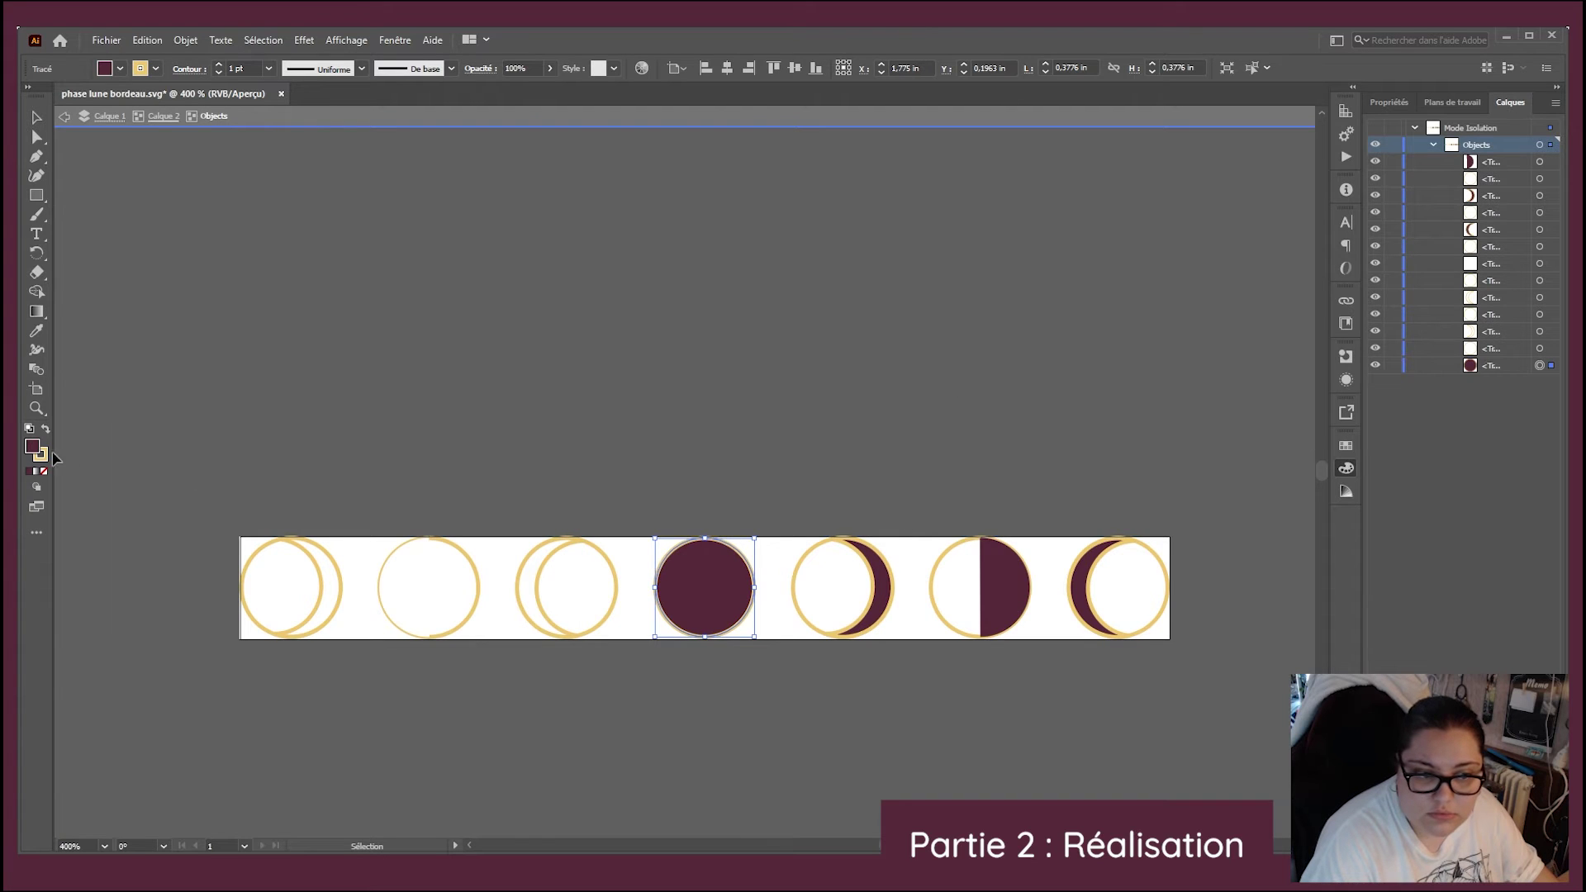
{"action": "key", "text": "comma"}
- Change the burgundy fill to white in the fifth moon's crescent, the sixth moon's half disc and the seventh moon's crescent
{"action": "left_click", "coordinate": [881, 590]}
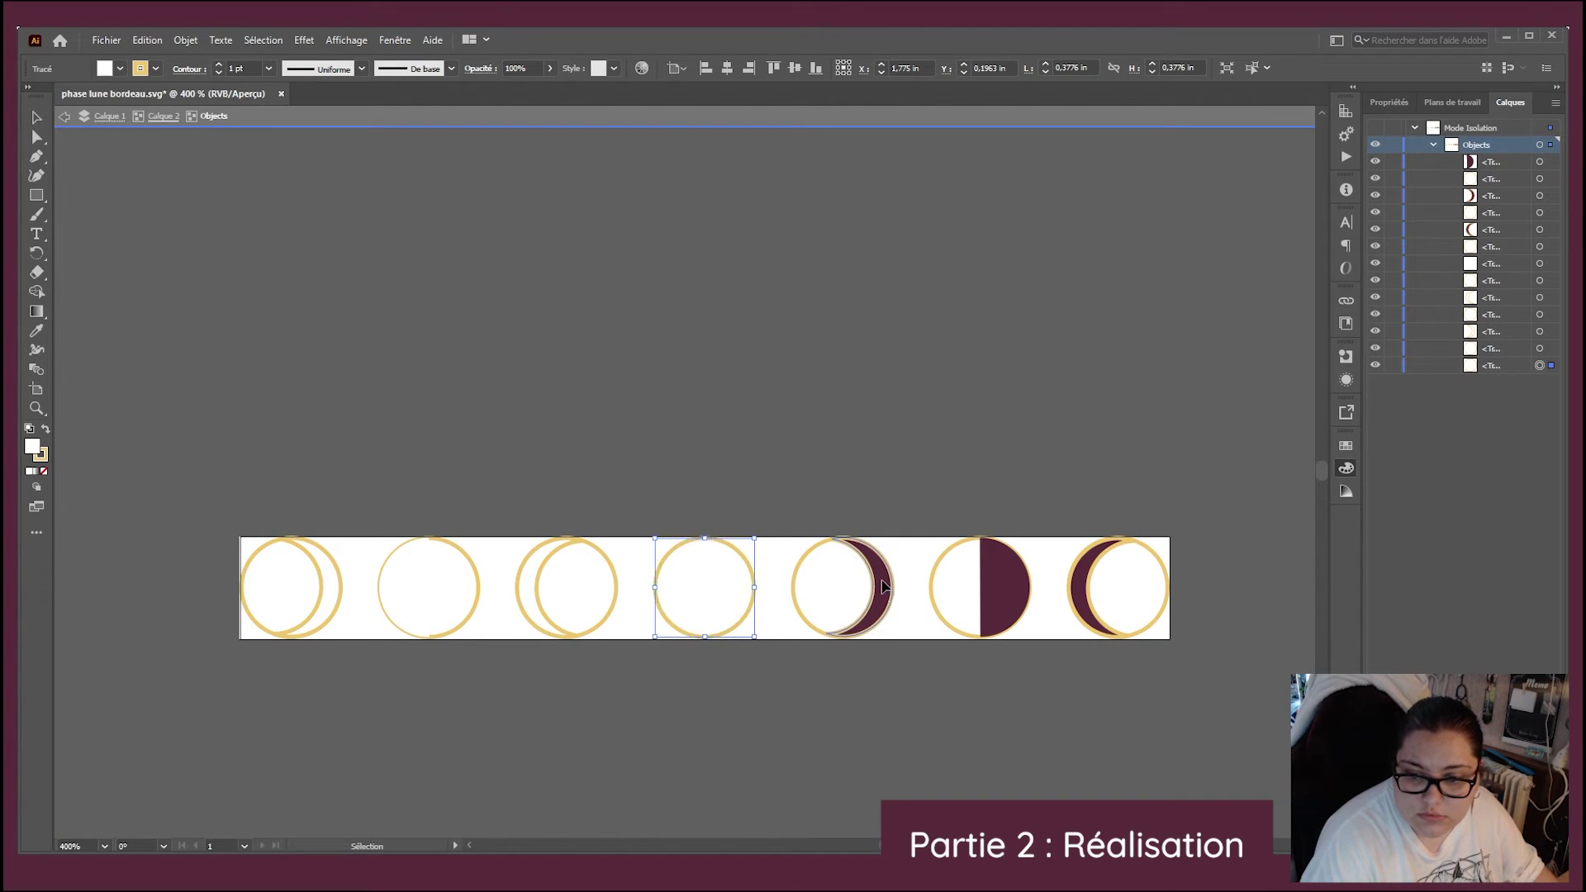
{"action": "key", "text": "comma"}
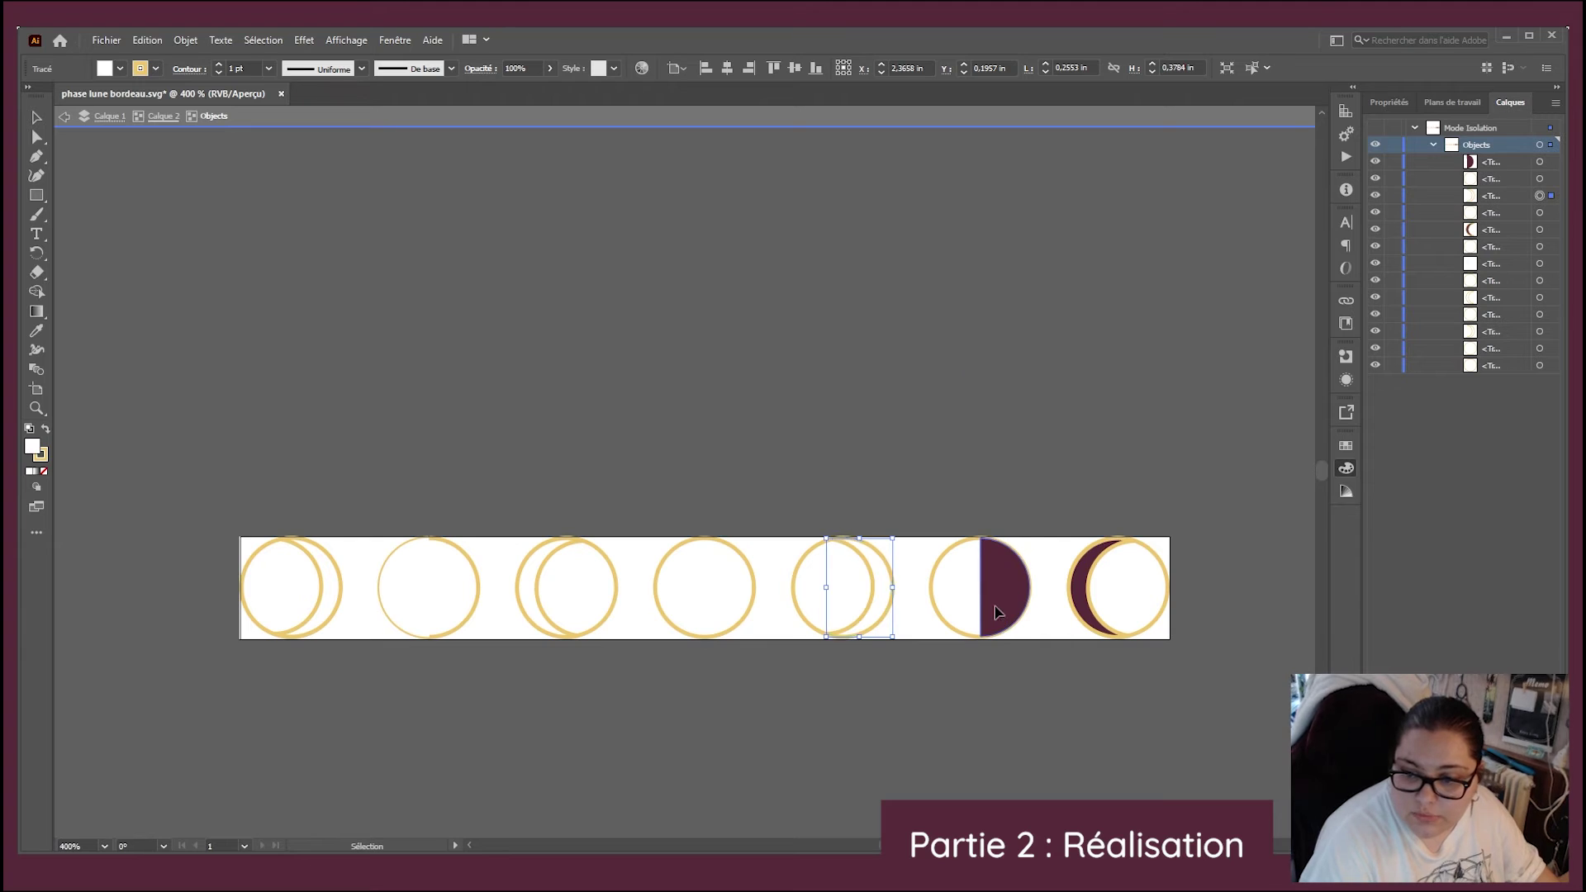
{"action": "left_click", "coordinate": [1002, 602]}
{"action": "key", "text": "comma"}
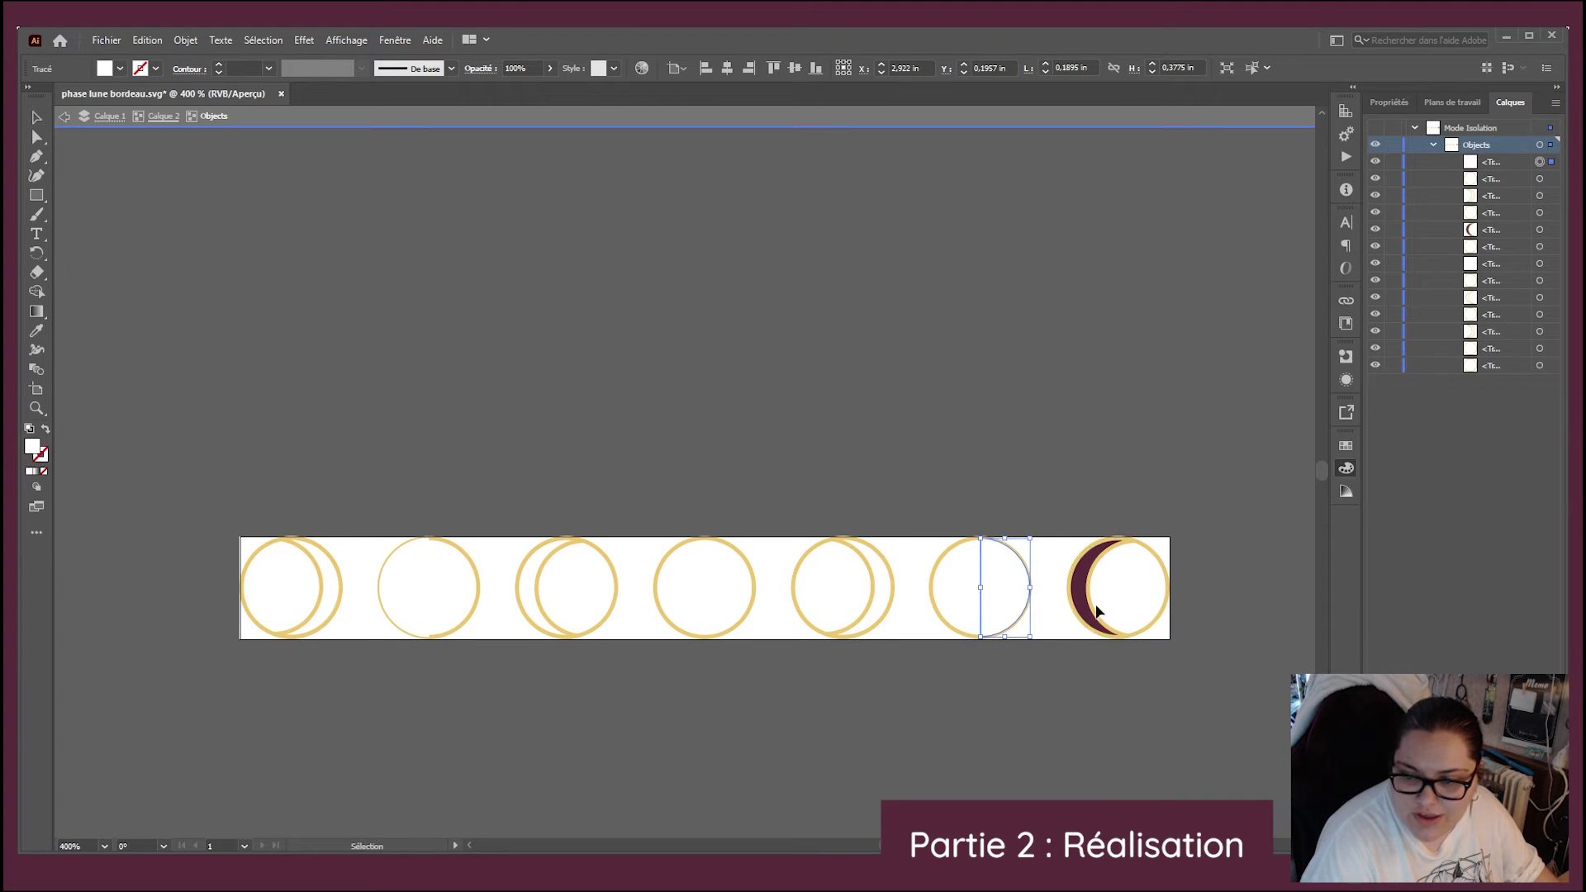
{"action": "left_click", "coordinate": [1120, 611]}
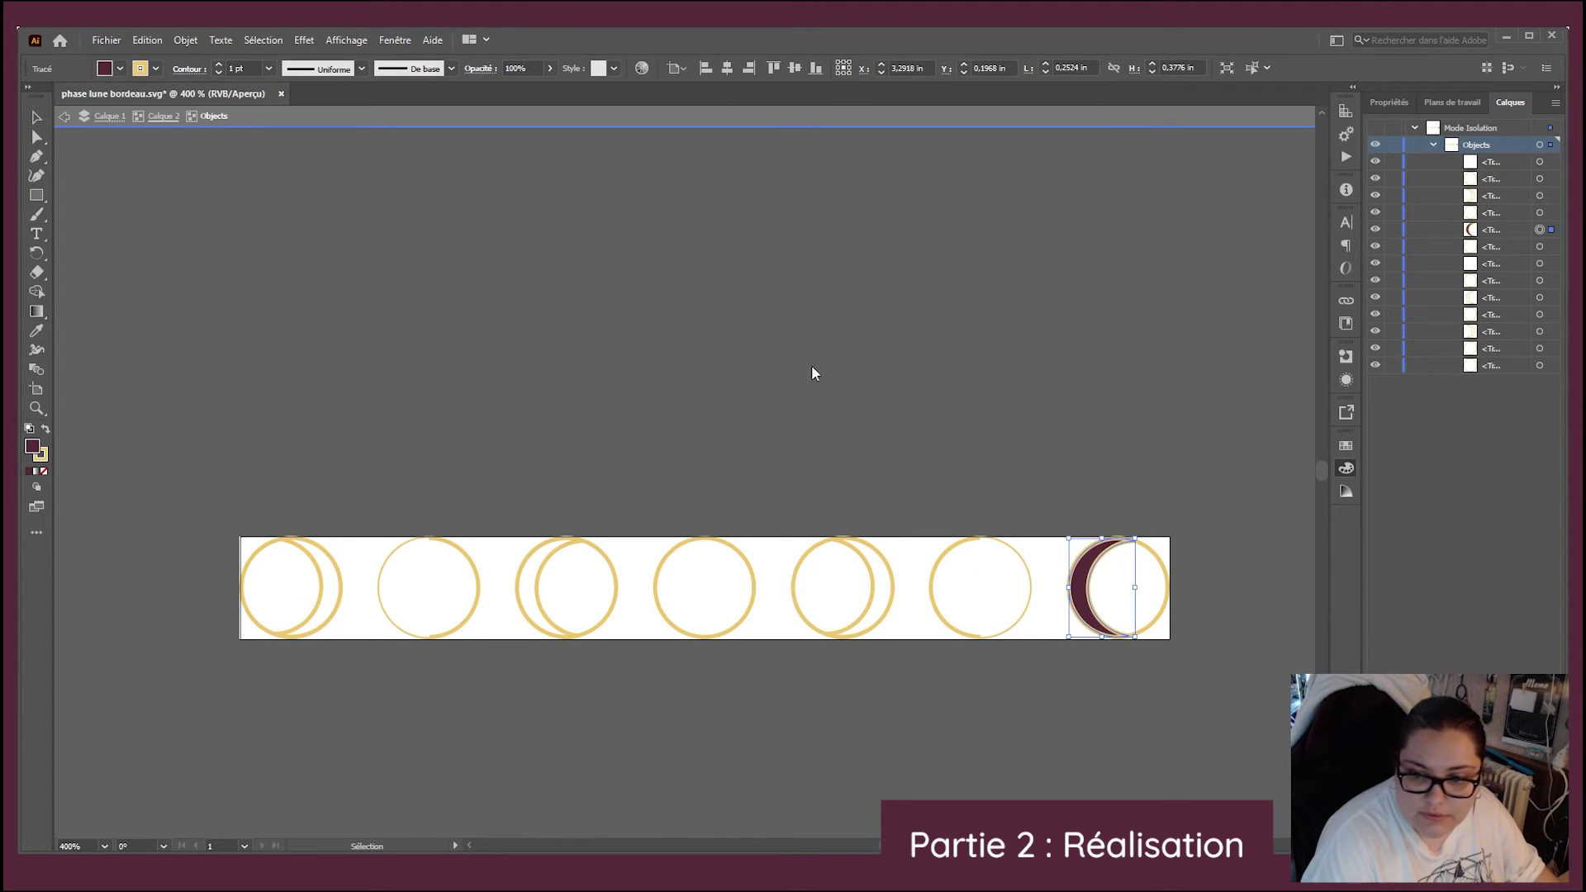
{"action": "key", "text": "comma"}
- Exit isolation mode through all group levels and select the whole moon-phase artwork
{"action": "key", "text": "ctrl+a"}
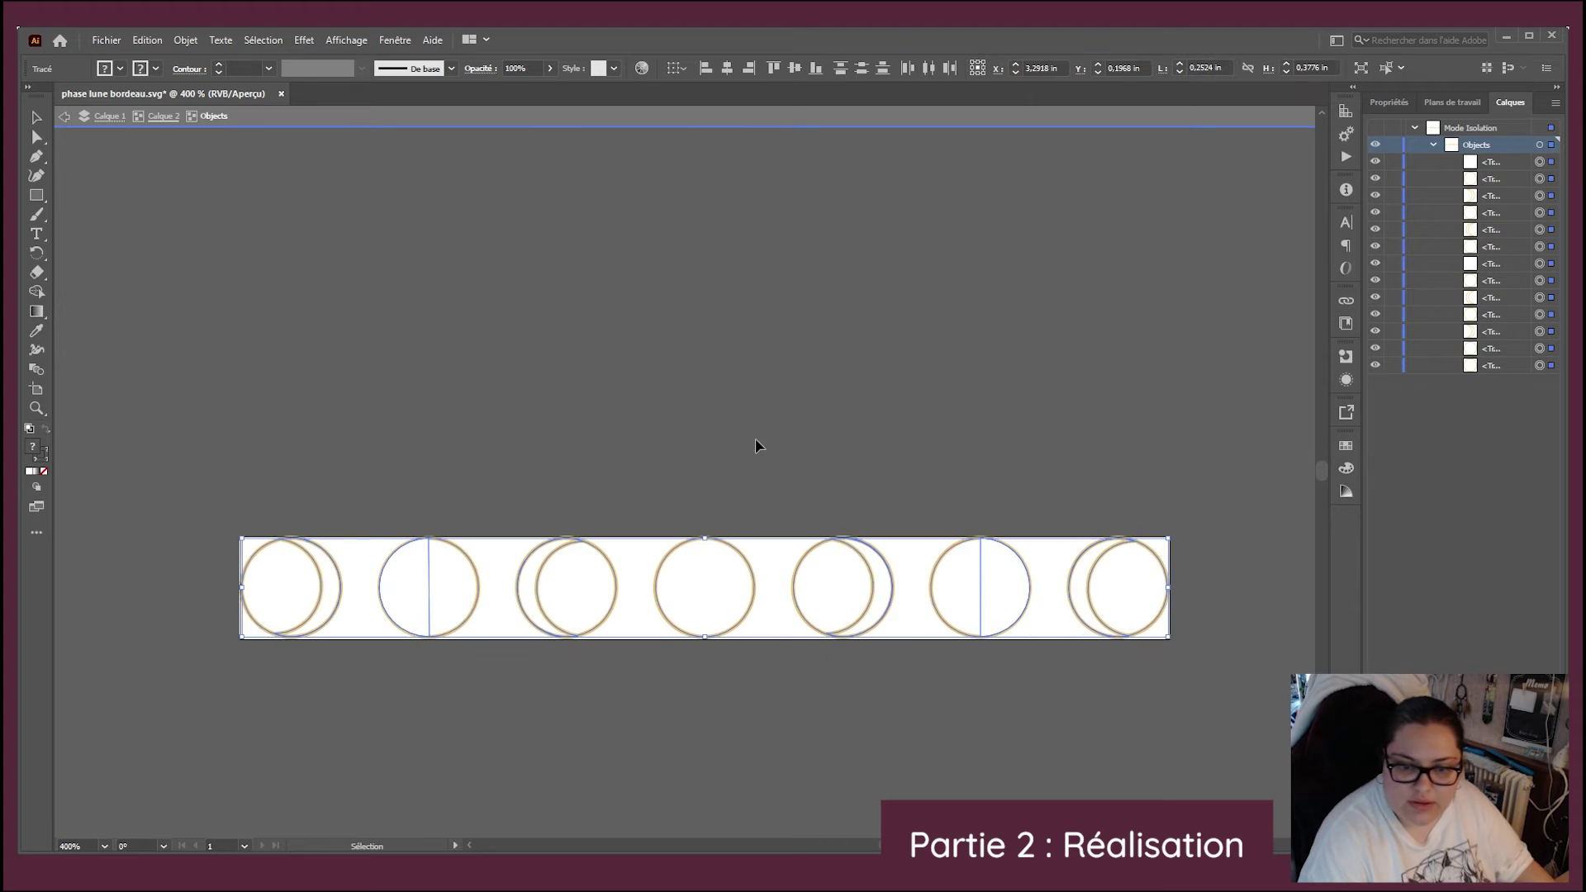
{"action": "left_click", "coordinate": [63, 116]}
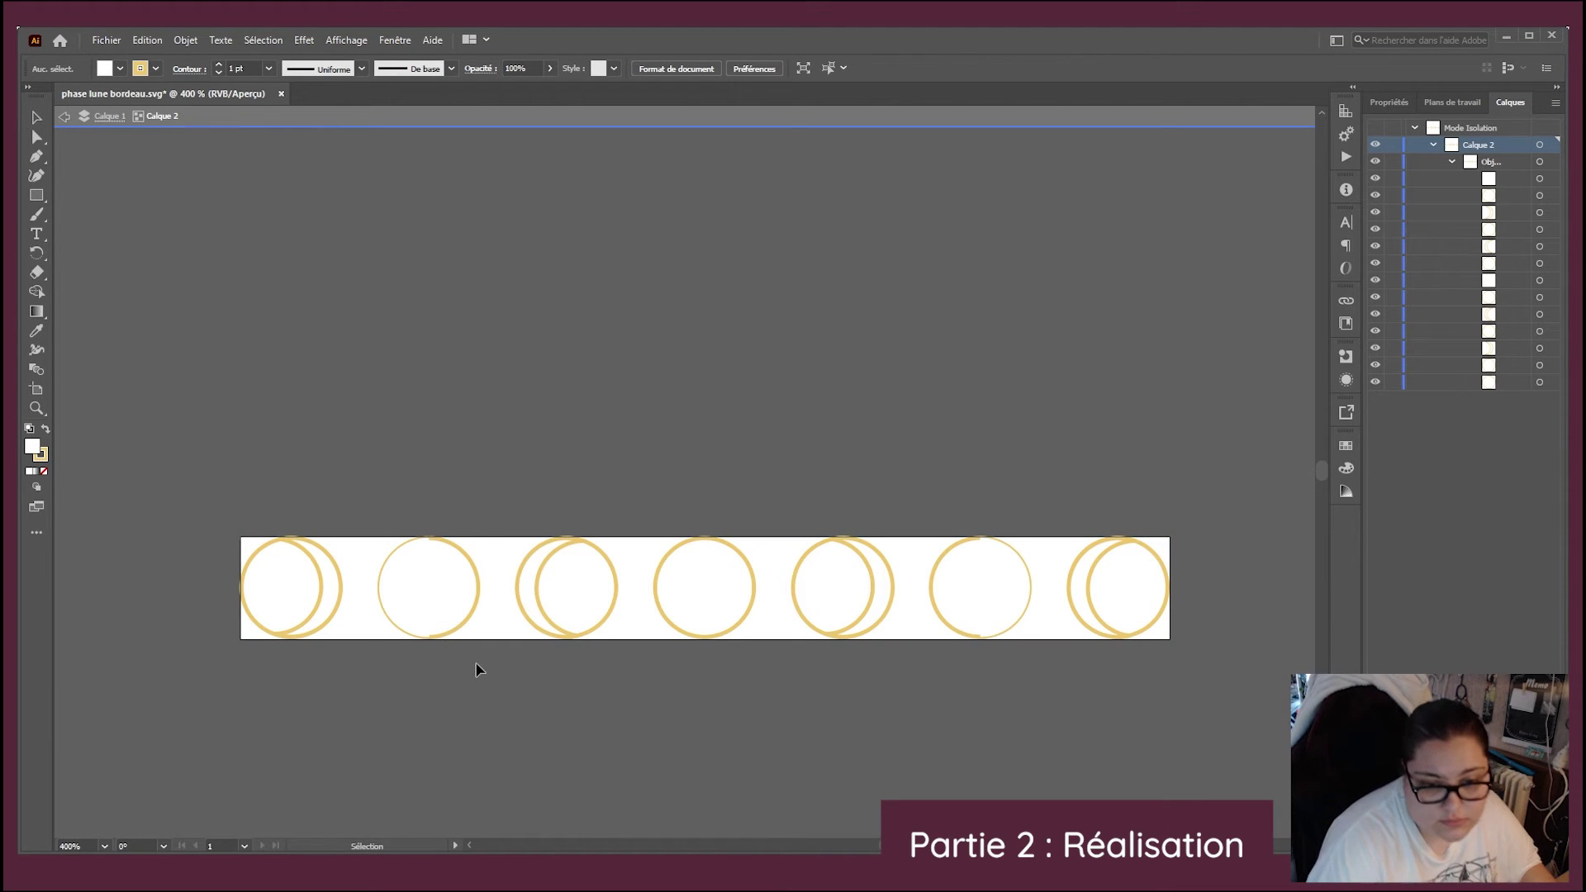
{"action": "left_click", "coordinate": [527, 541]}
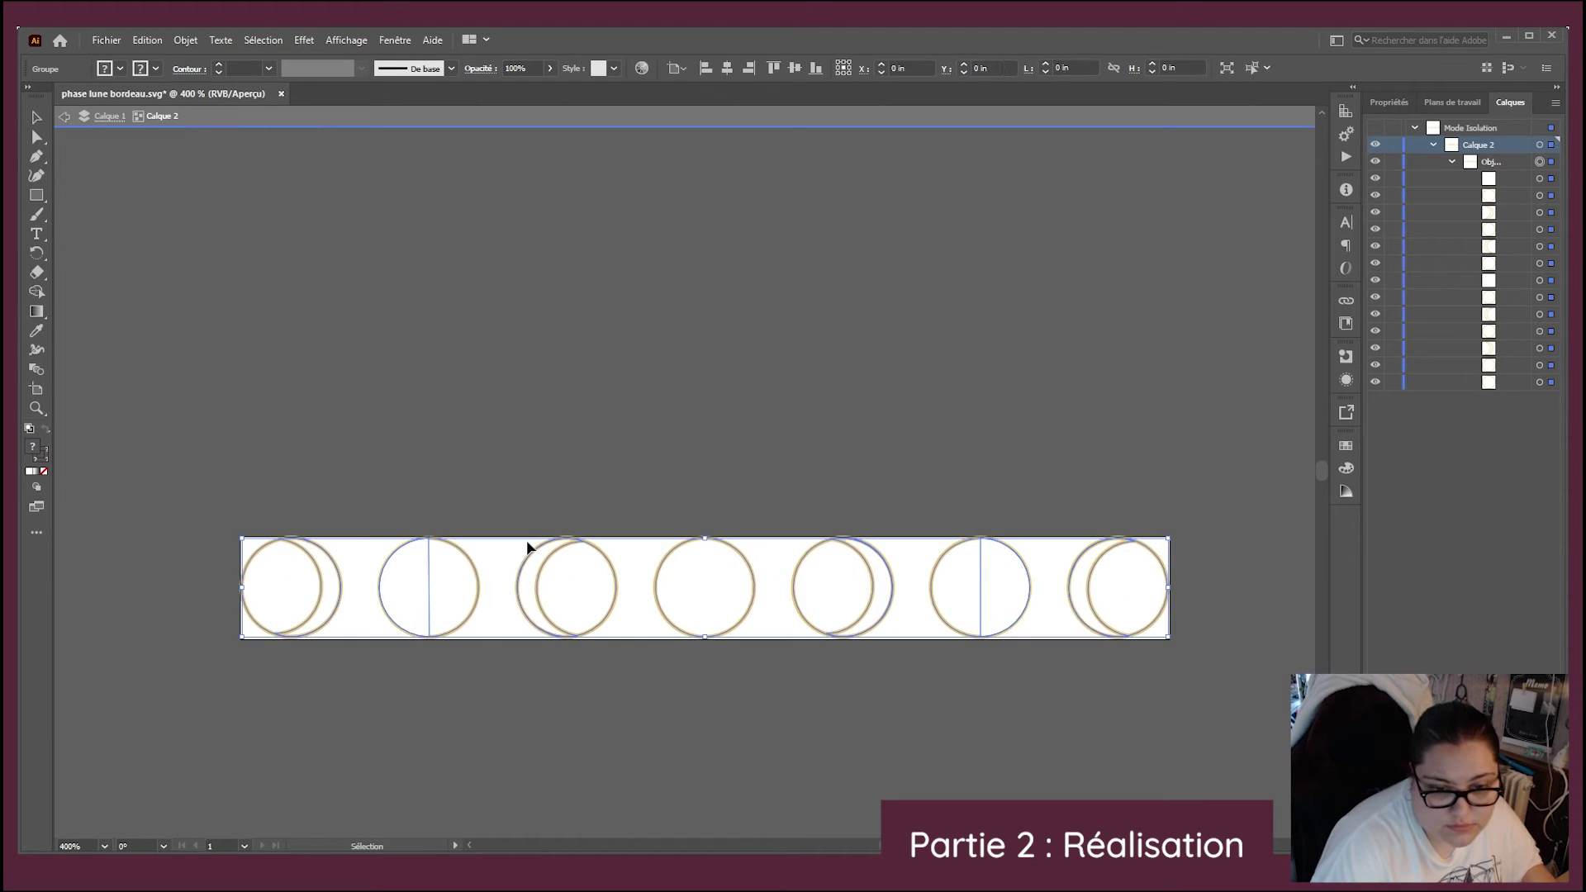
{"action": "left_click", "coordinate": [596, 486]}
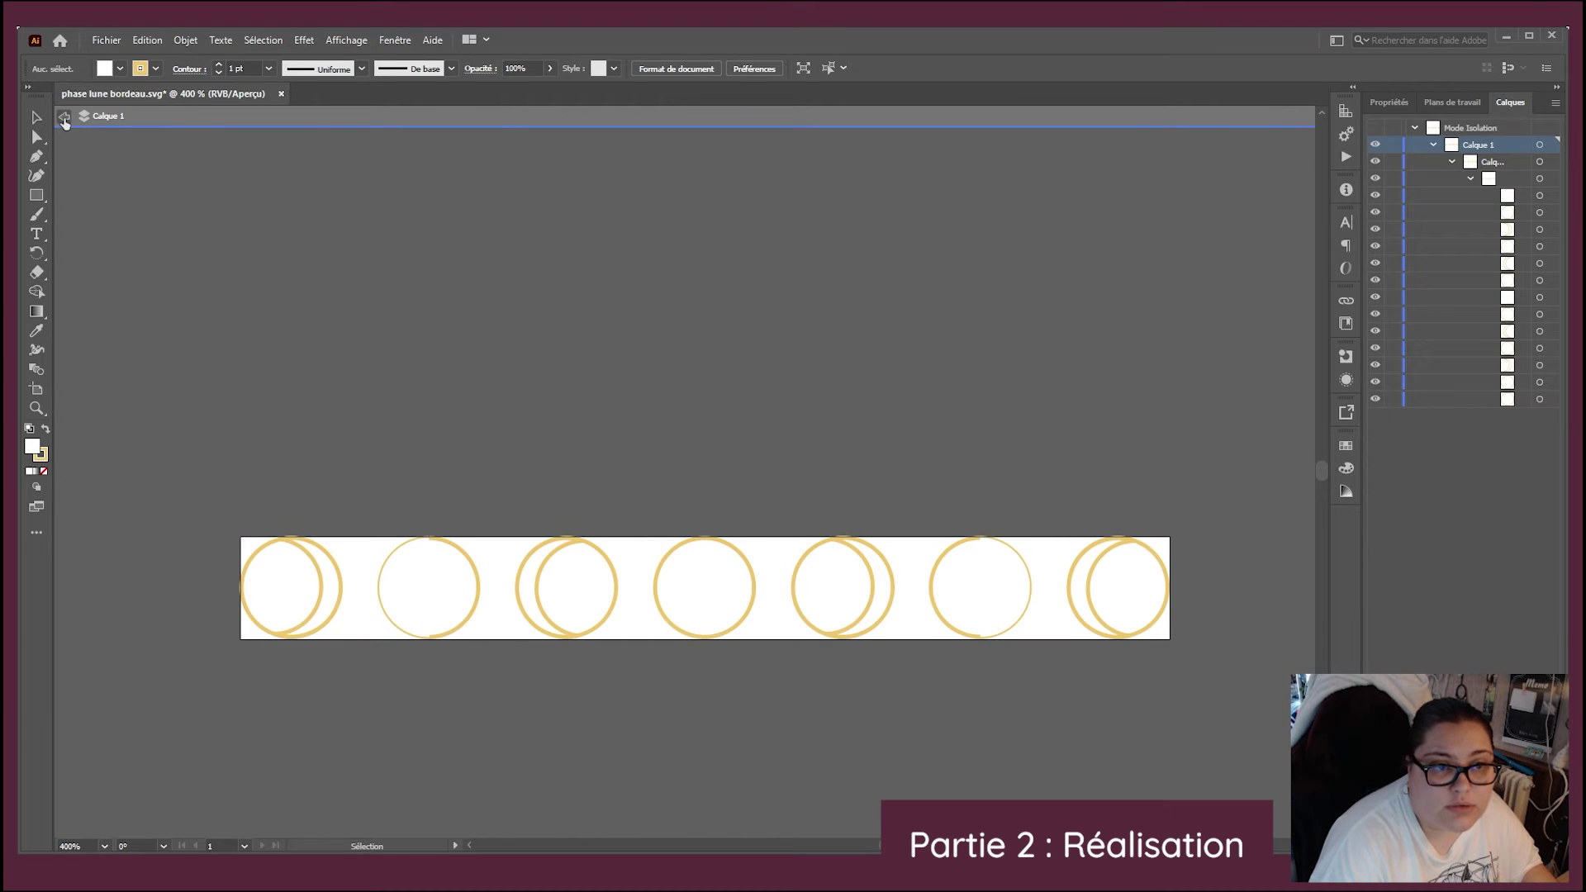
{"action": "left_click", "coordinate": [63, 116]}
{"action": "key", "text": "ctrl+a"}
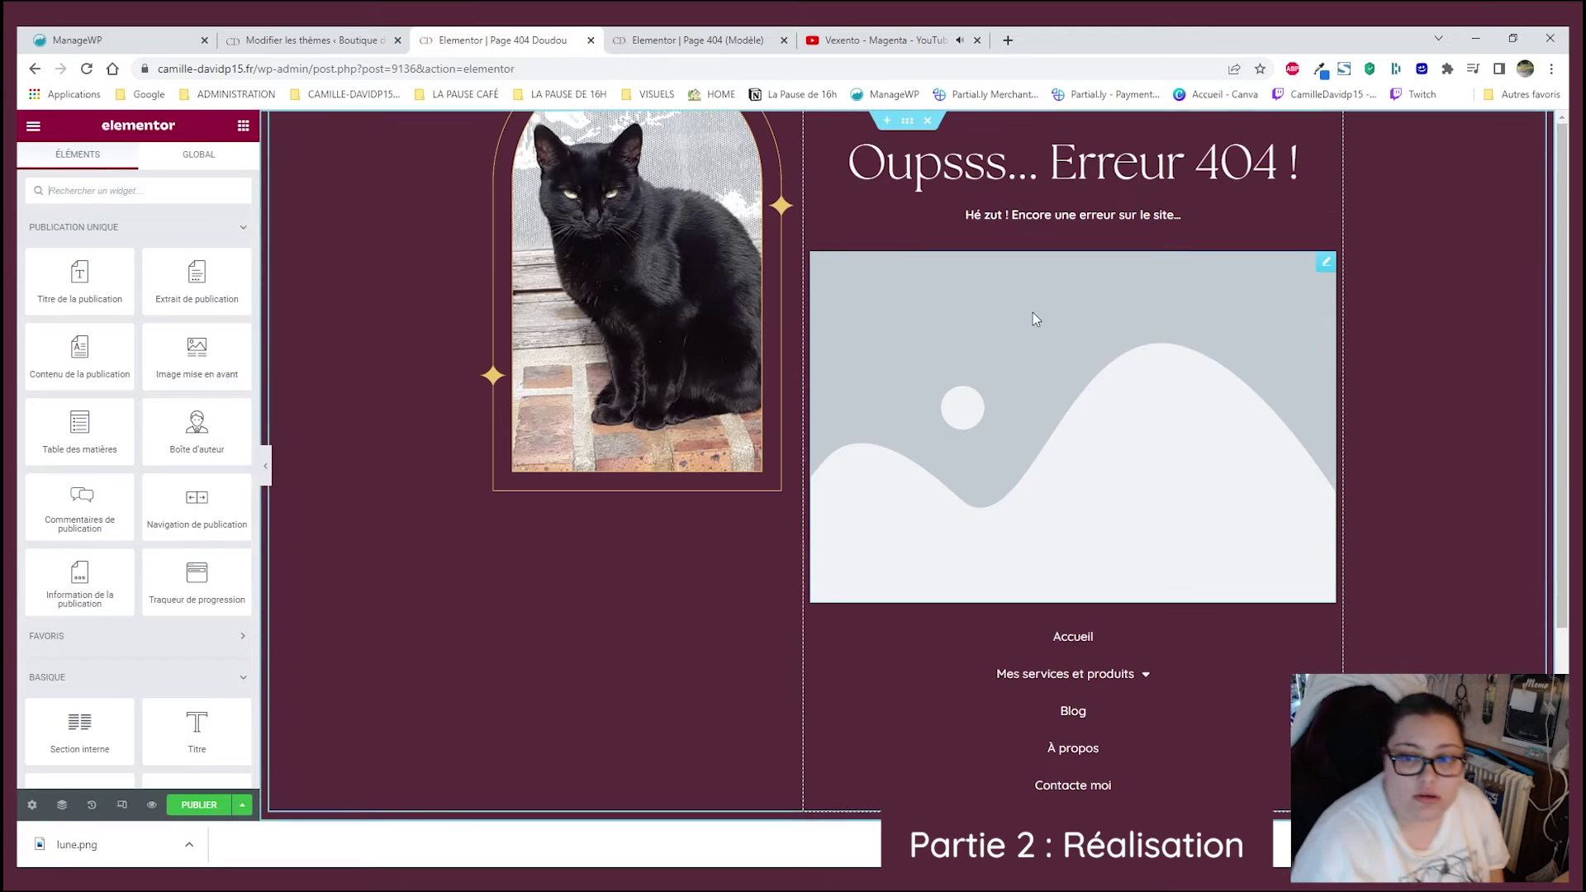
- In Elementor, choose the moon-phase graphic from the media library for the empty image placeholder under the message
{"action": "left_click", "coordinate": [1032, 314]}
{"action": "left_click", "coordinate": [148, 268]}
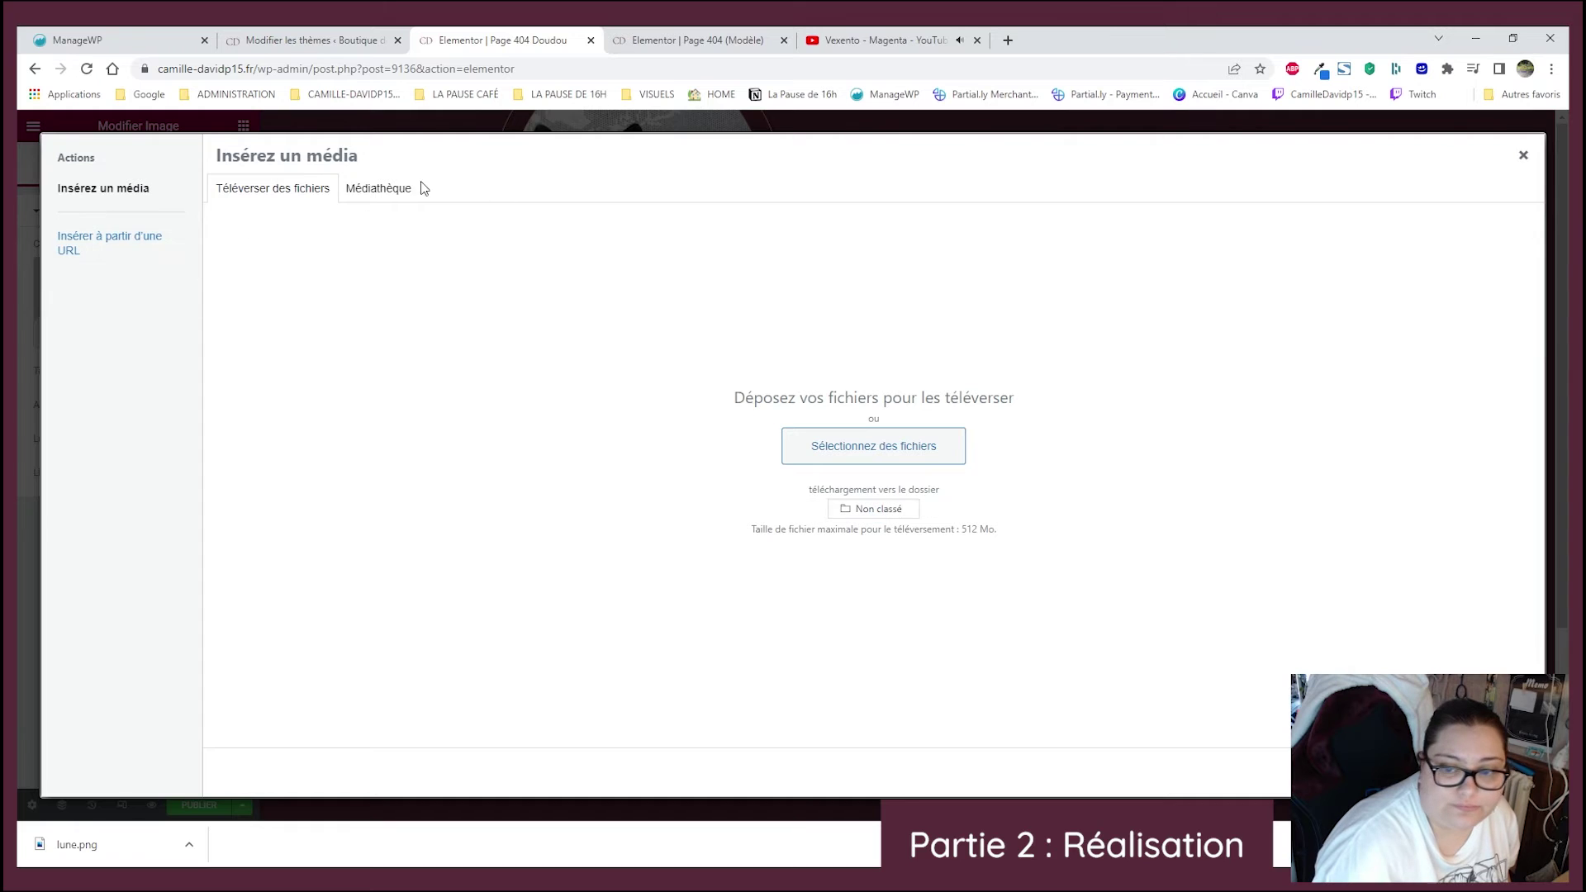
{"action": "left_click", "coordinate": [381, 192]}
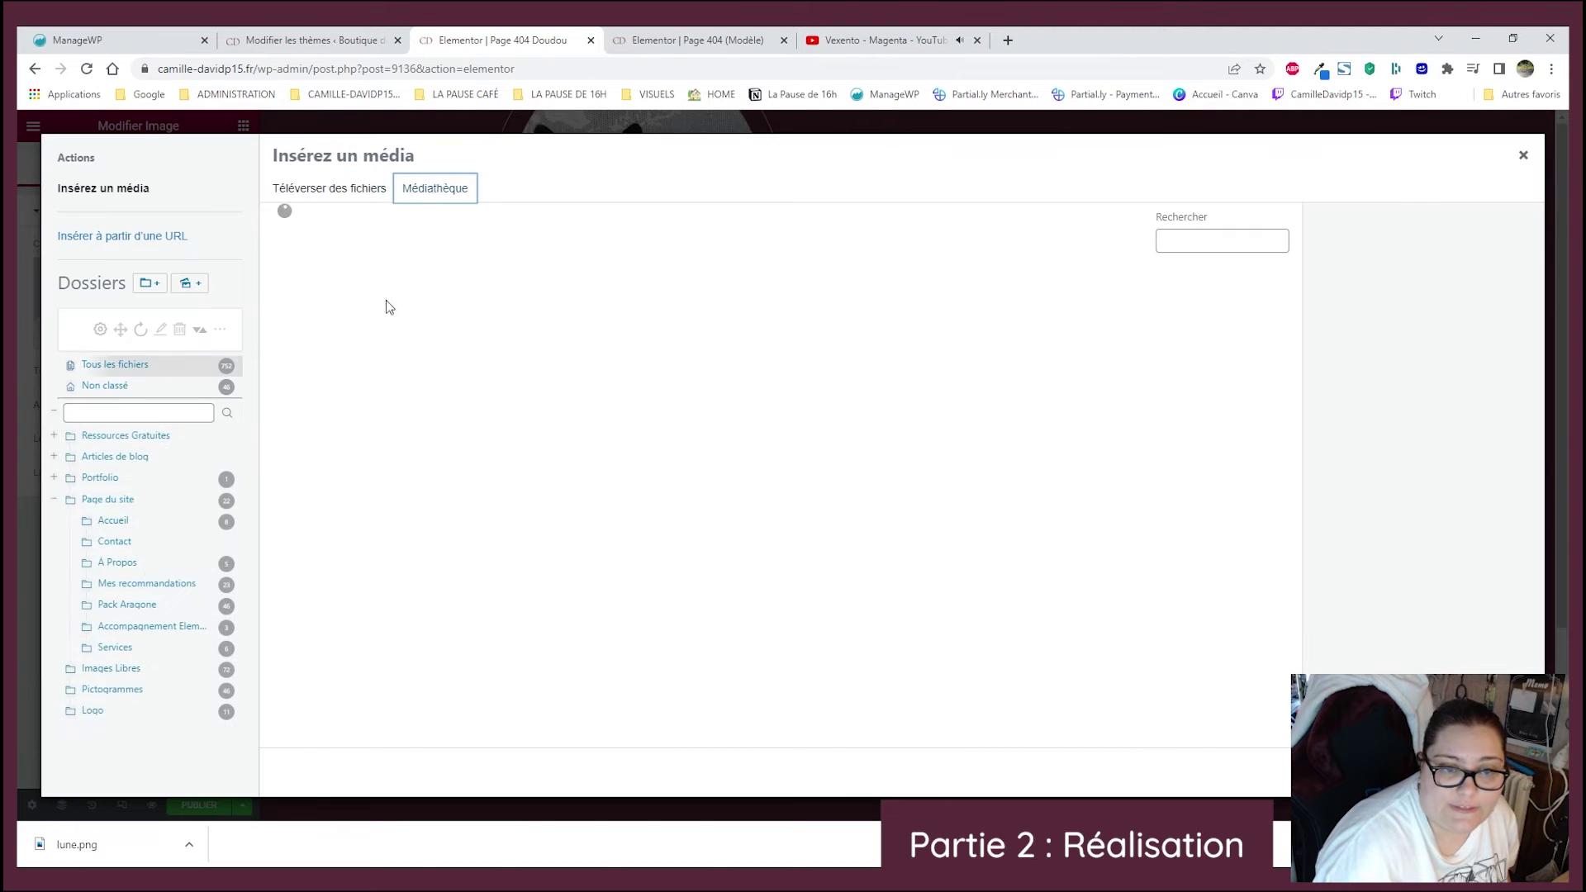
{"action": "left_click", "coordinate": [360, 295]}
{"action": "scroll", "coordinate": [1438, 570], "scroll_direction": "down", "scroll_amount": 5}
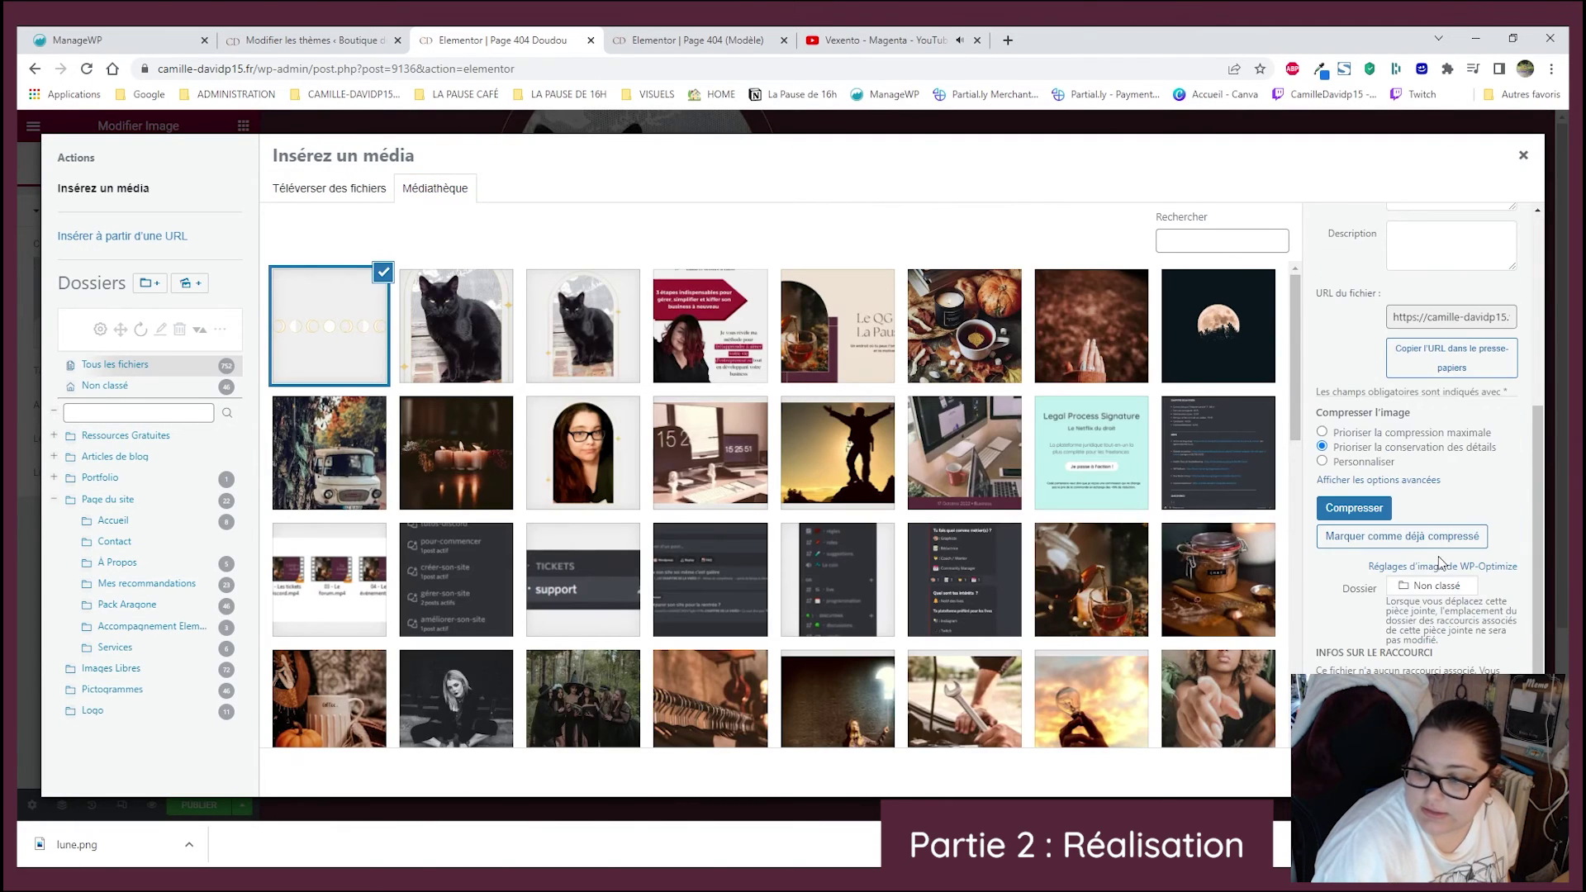
- File the moon-phase graphic in the Pictogrammes folder and insert it into the page
{"action": "left_click", "coordinate": [1438, 587]}
{"action": "scroll", "coordinate": [772, 455], "scroll_direction": "down", "scroll_amount": 10}
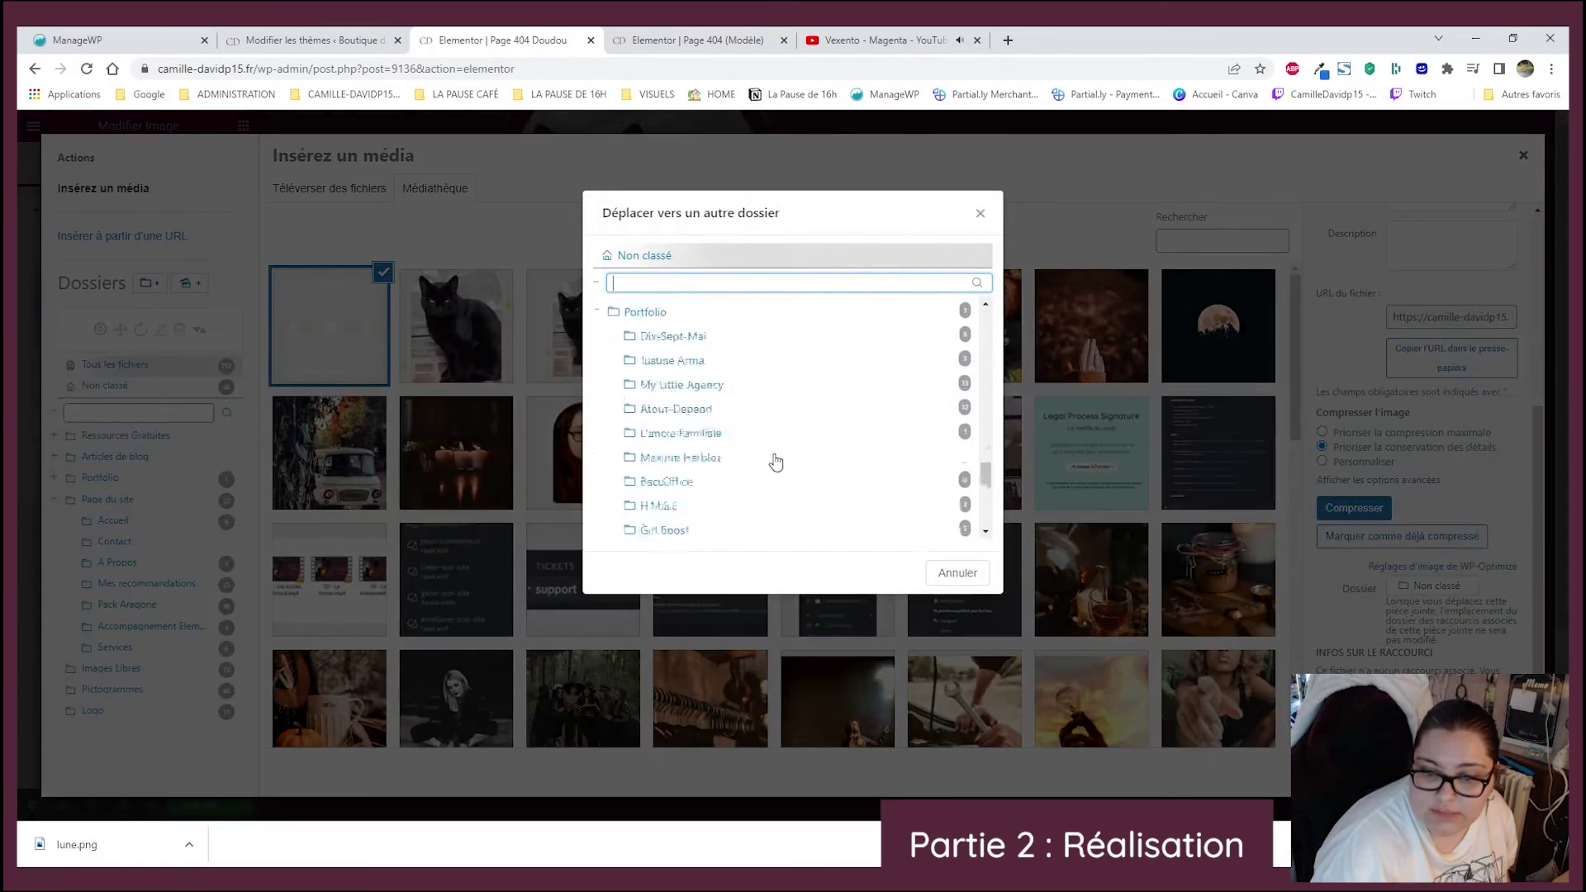
{"action": "left_click", "coordinate": [659, 502]}
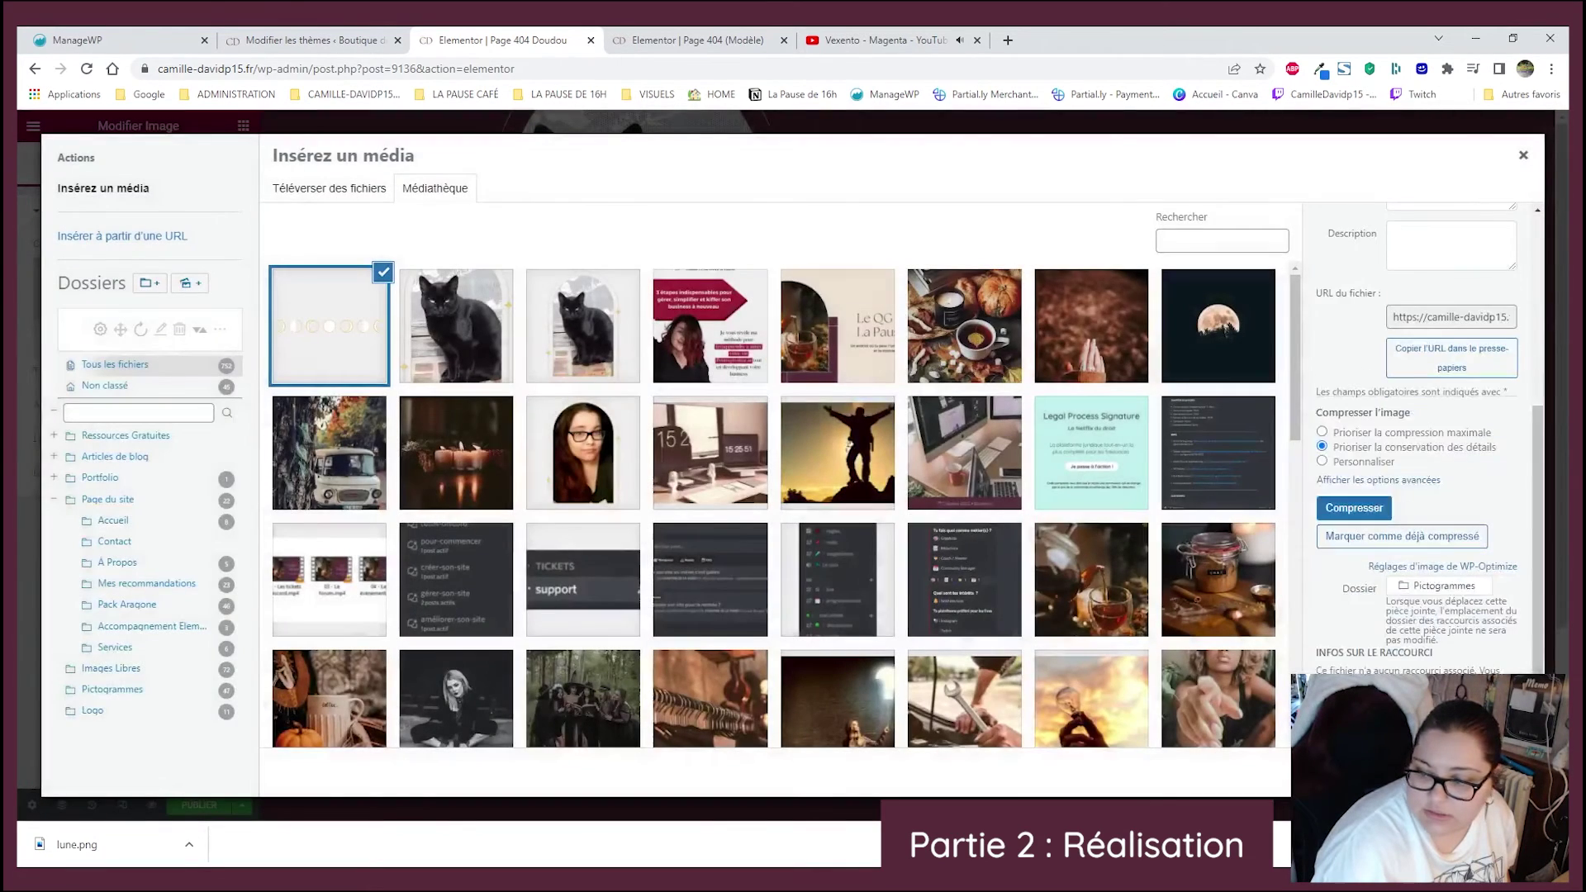
{"action": "left_click", "coordinate": [1478, 772]}
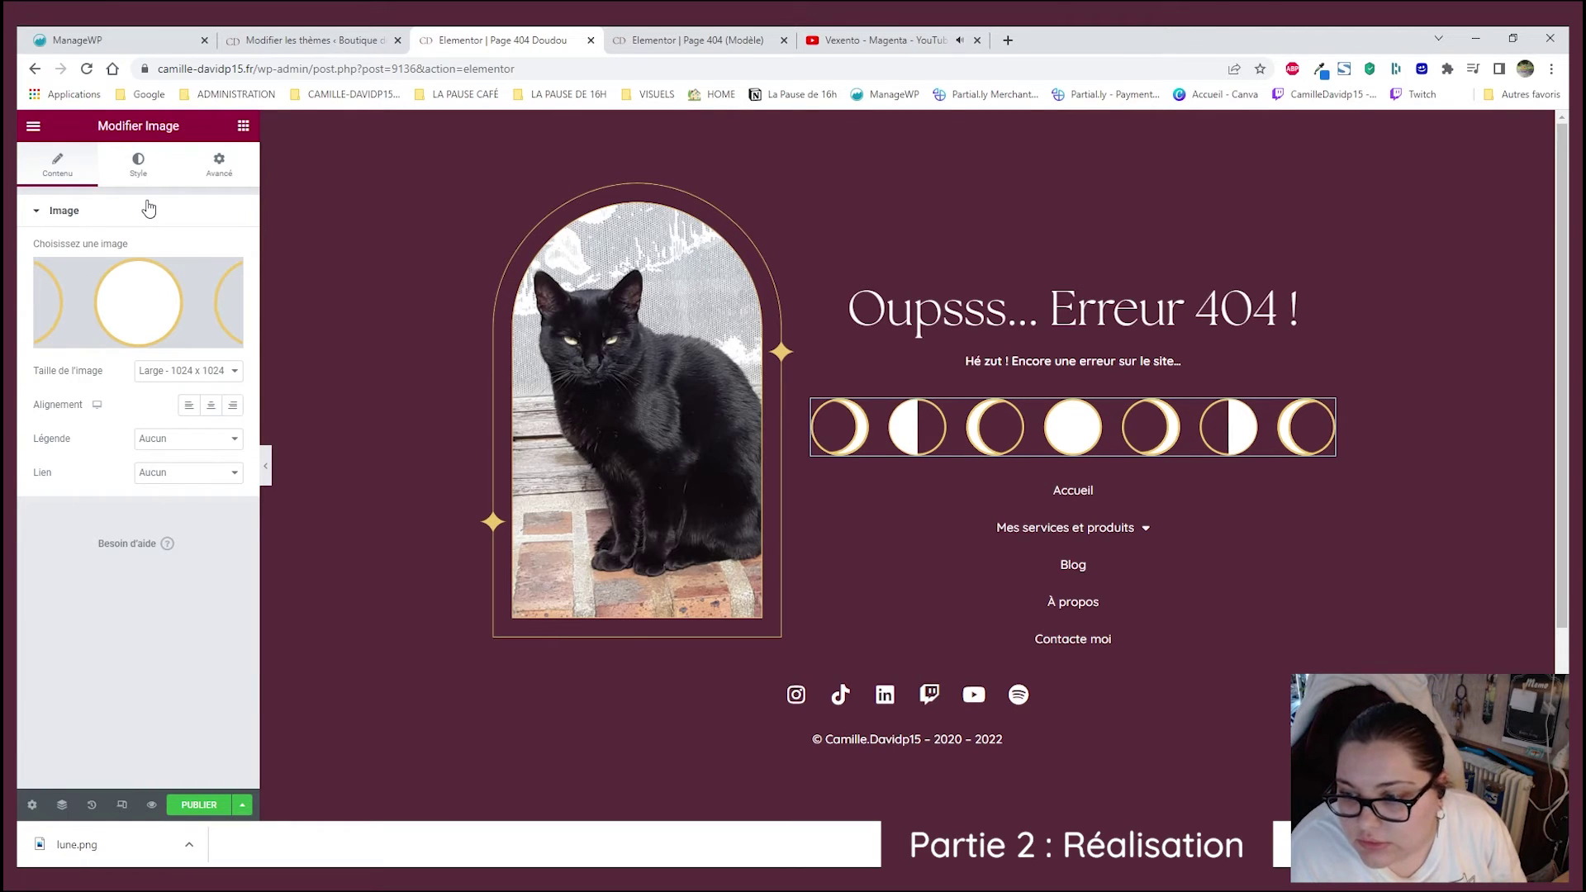
- Set the moon-phase image's width to 40% and save the page as a draft
{"action": "left_click", "coordinate": [138, 164]}
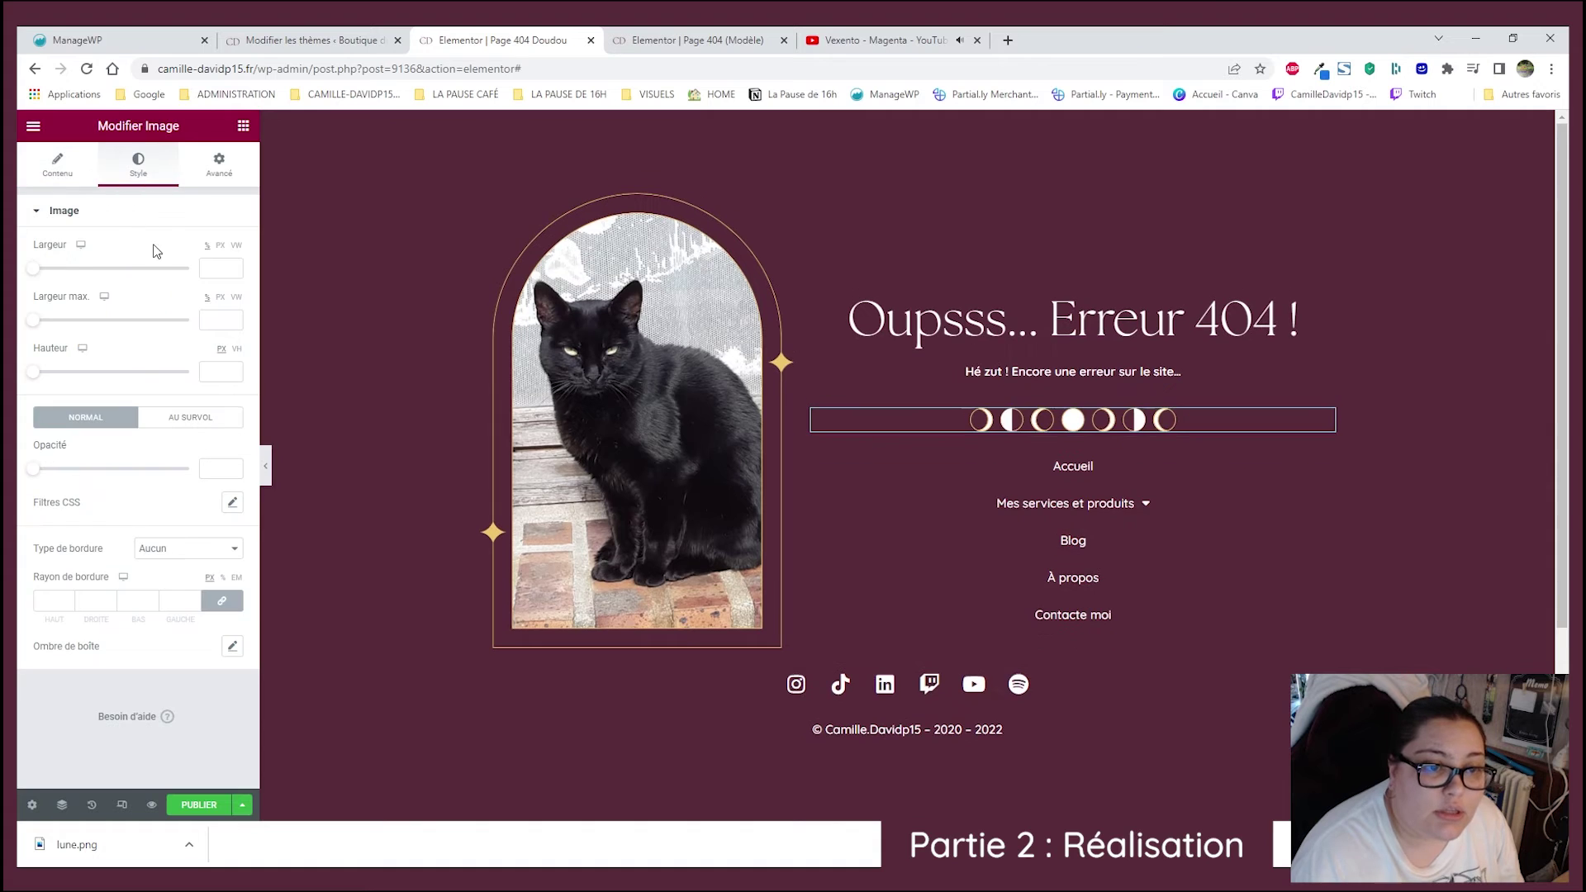
{"action": "left_click_drag", "start_coordinate": [39, 275], "coordinate": [103, 277]}
{"action": "left_click", "coordinate": [234, 272]}
{"action": "left_click", "coordinate": [244, 806]}
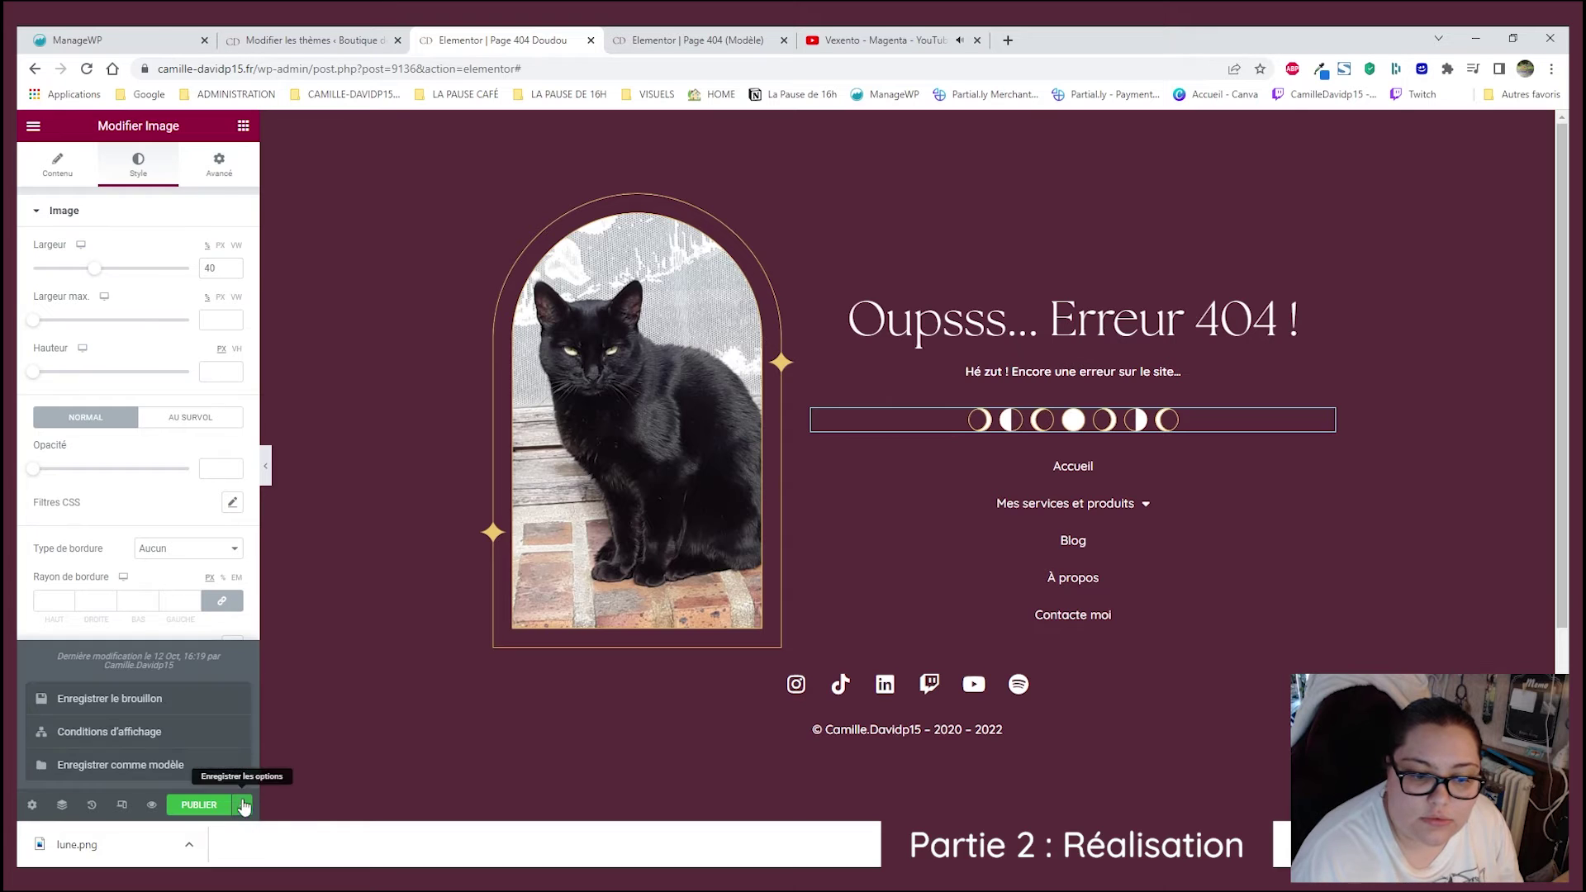
{"action": "left_click", "coordinate": [177, 699]}
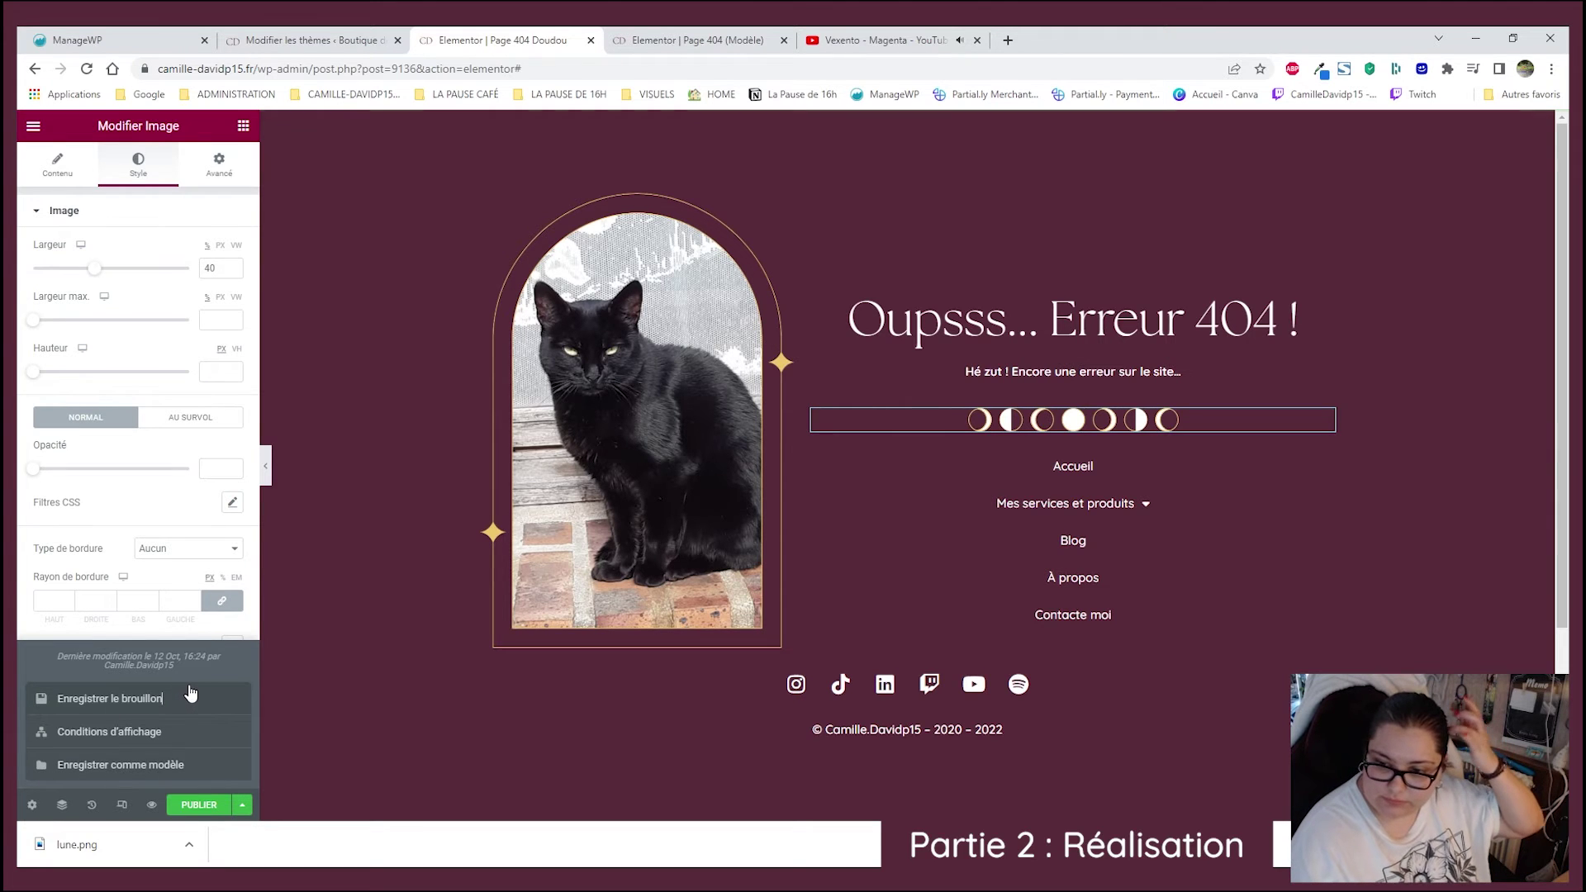
- Preview the new Page 404 Doudou and compare it with the original Page 404 template
{"action": "left_click", "coordinate": [153, 807]}
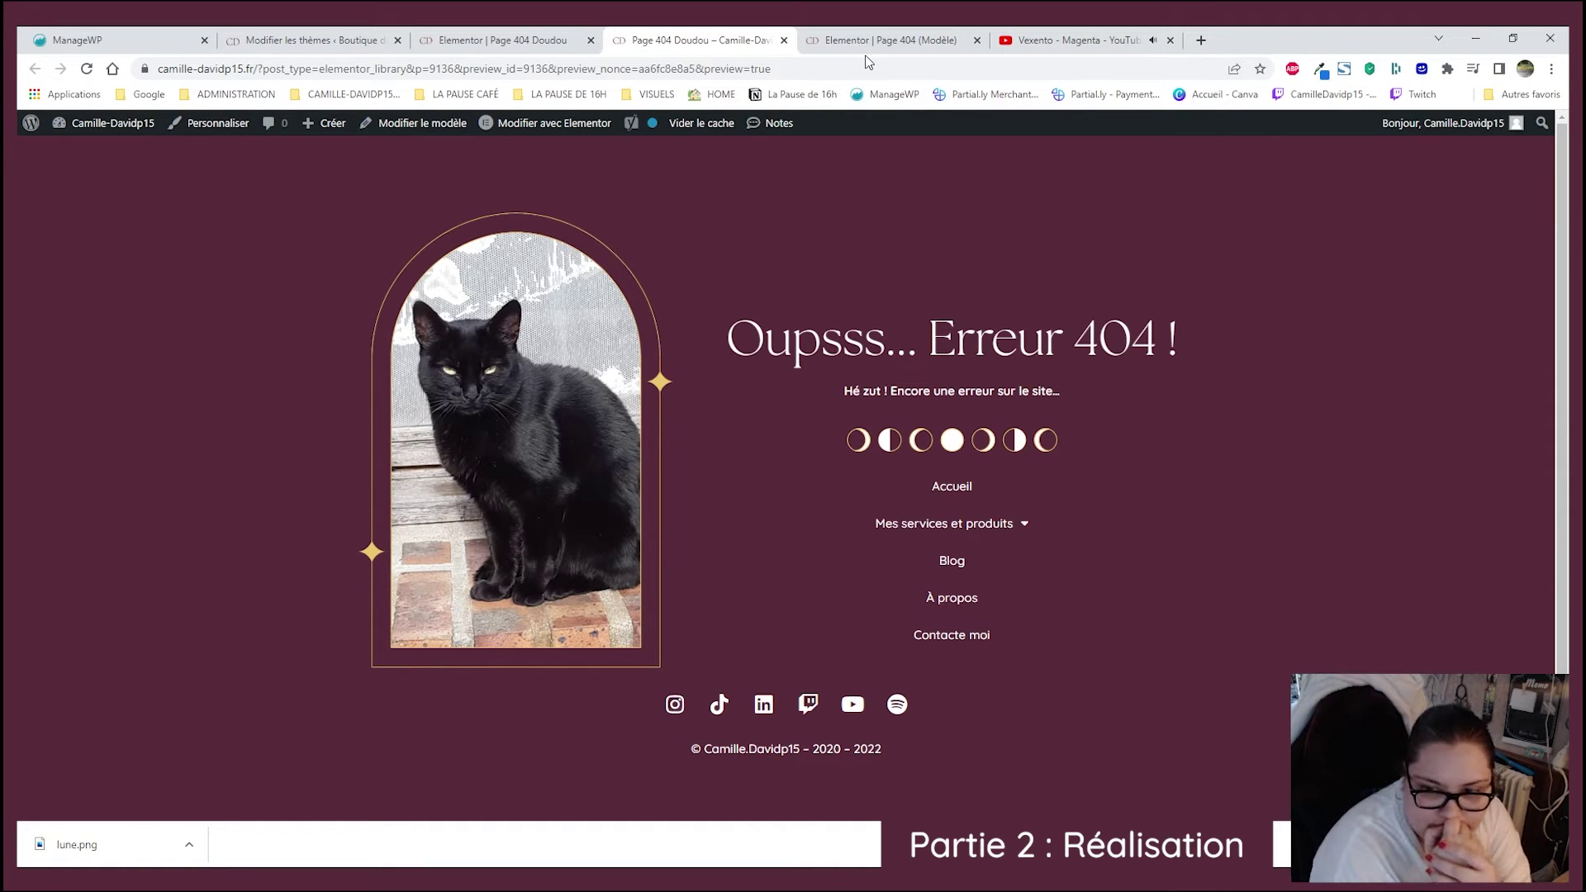
{"action": "left_click", "coordinate": [873, 41]}
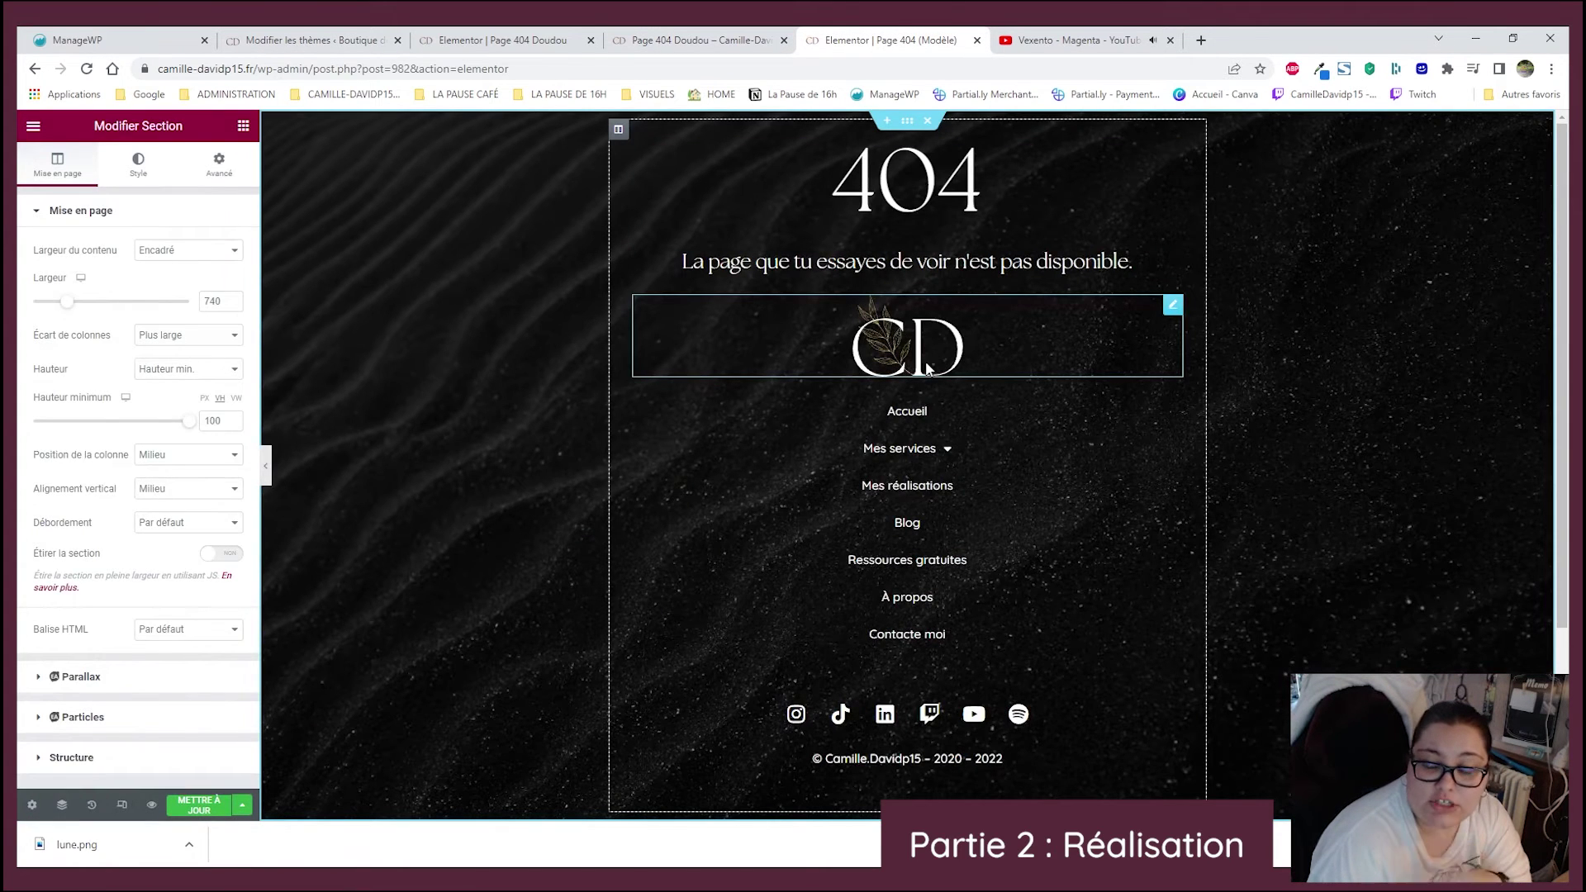
{"action": "left_click", "coordinate": [703, 37]}
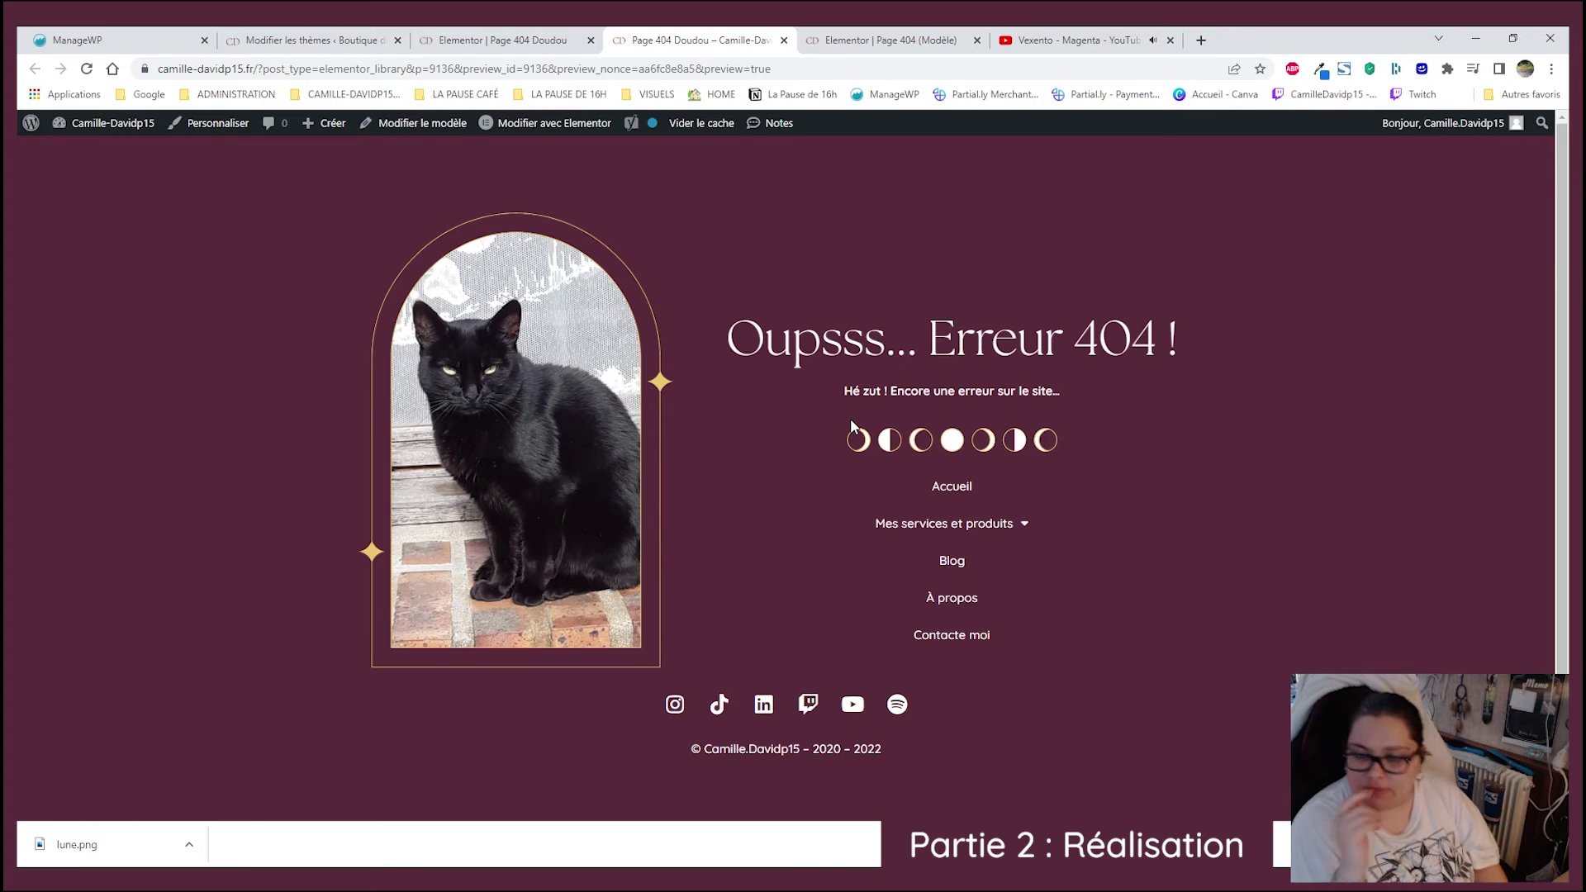
{"action": "key", "text": "ctrl+shift+Tab"}
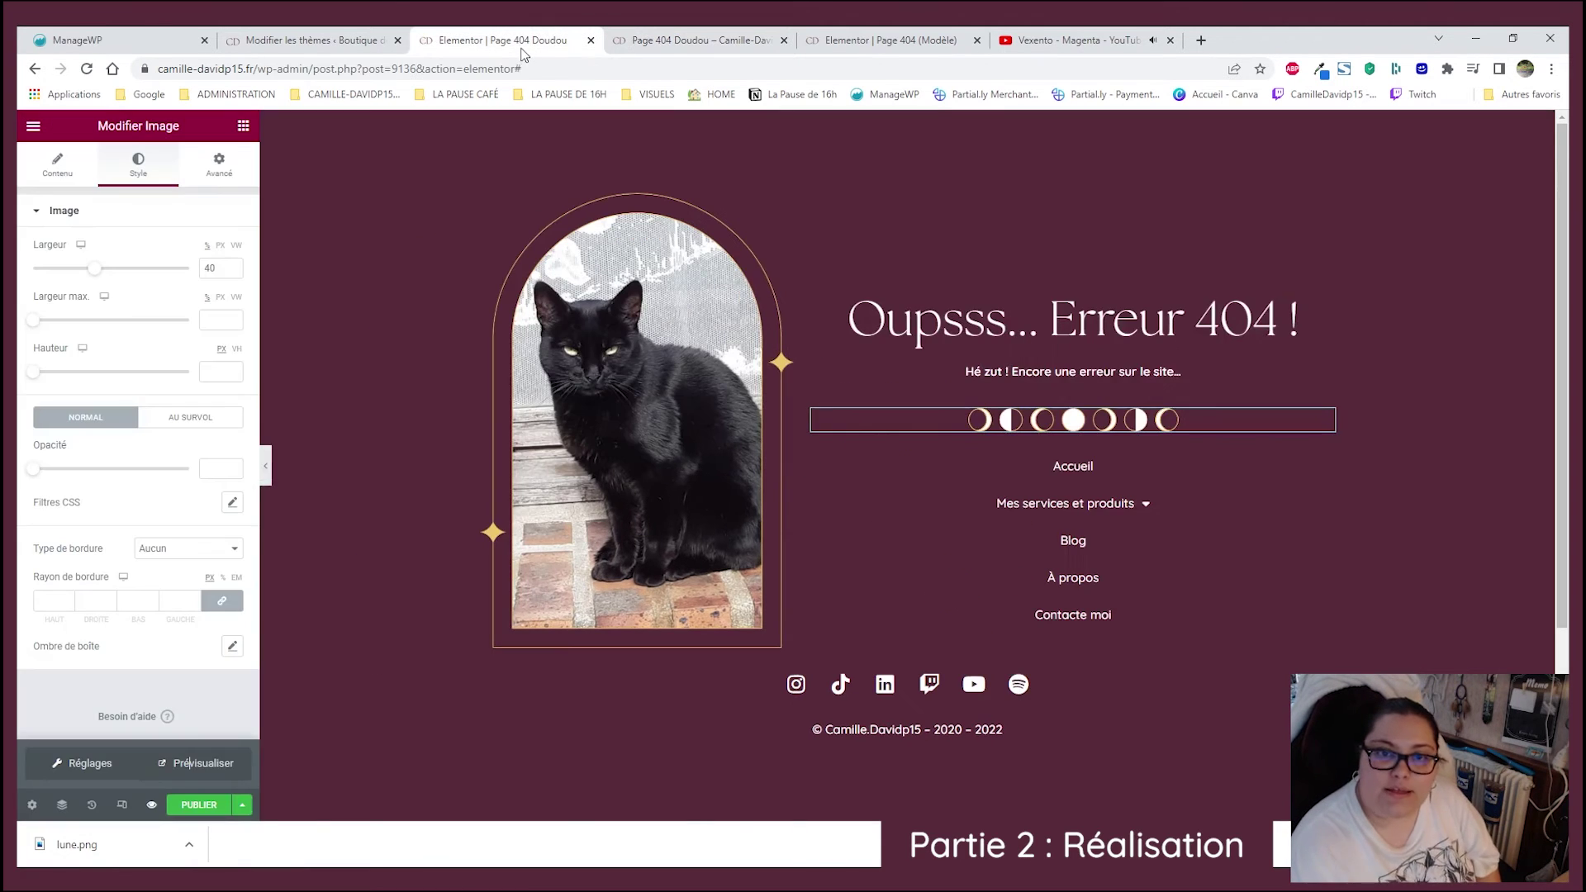
- Copy the heading's style and paste it onto the message text below it
{"action": "left_click", "coordinate": [1034, 371]}
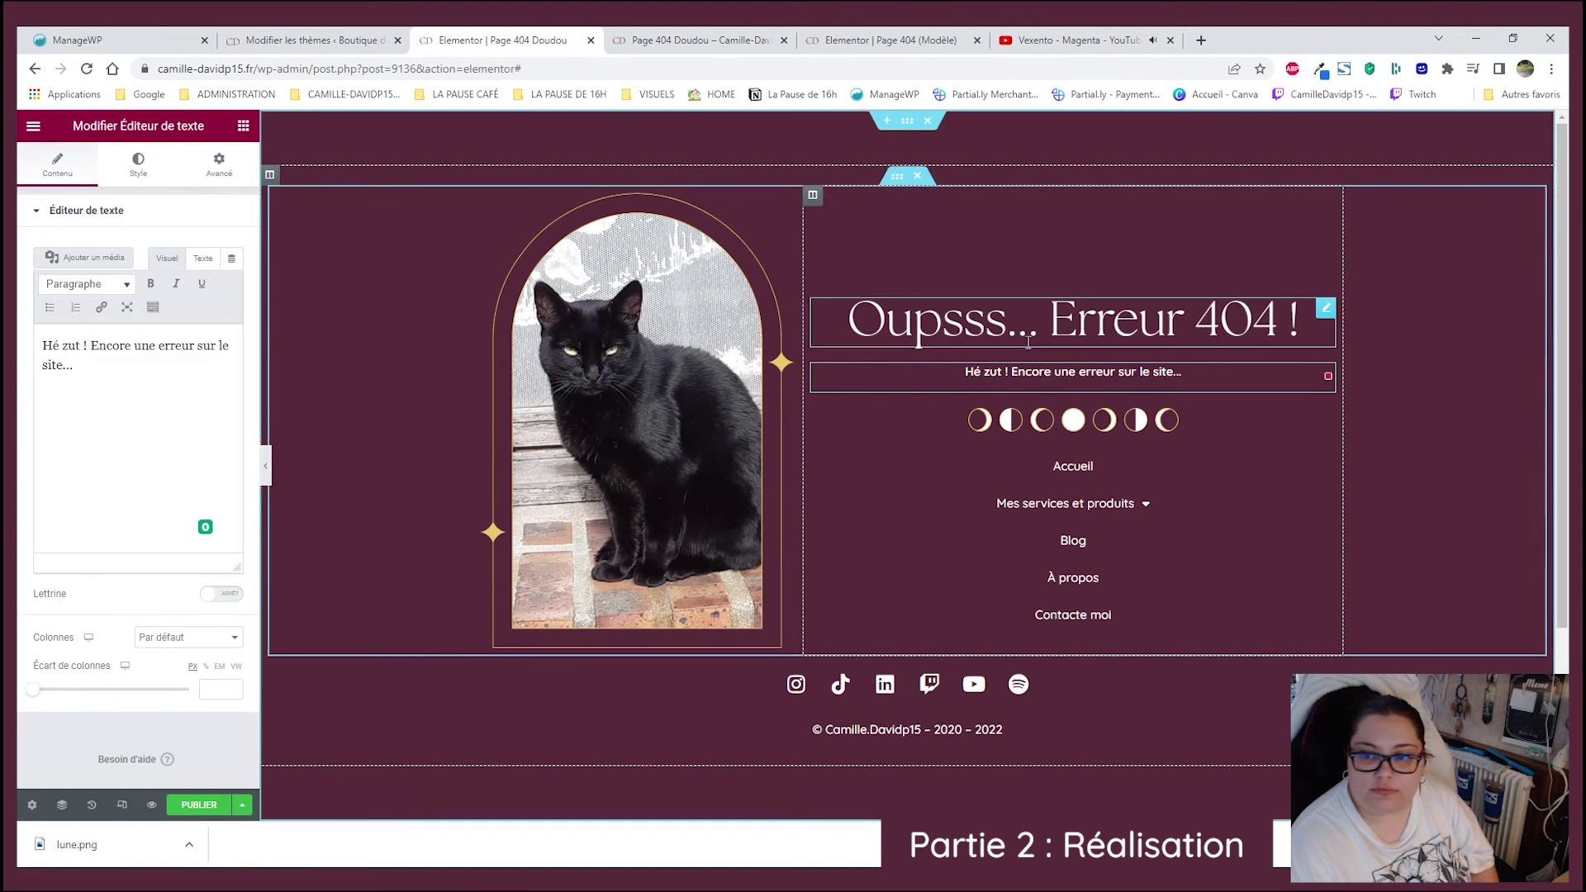
{"action": "right_click", "coordinate": [1032, 331]}
{"action": "left_click", "coordinate": [1090, 401]}
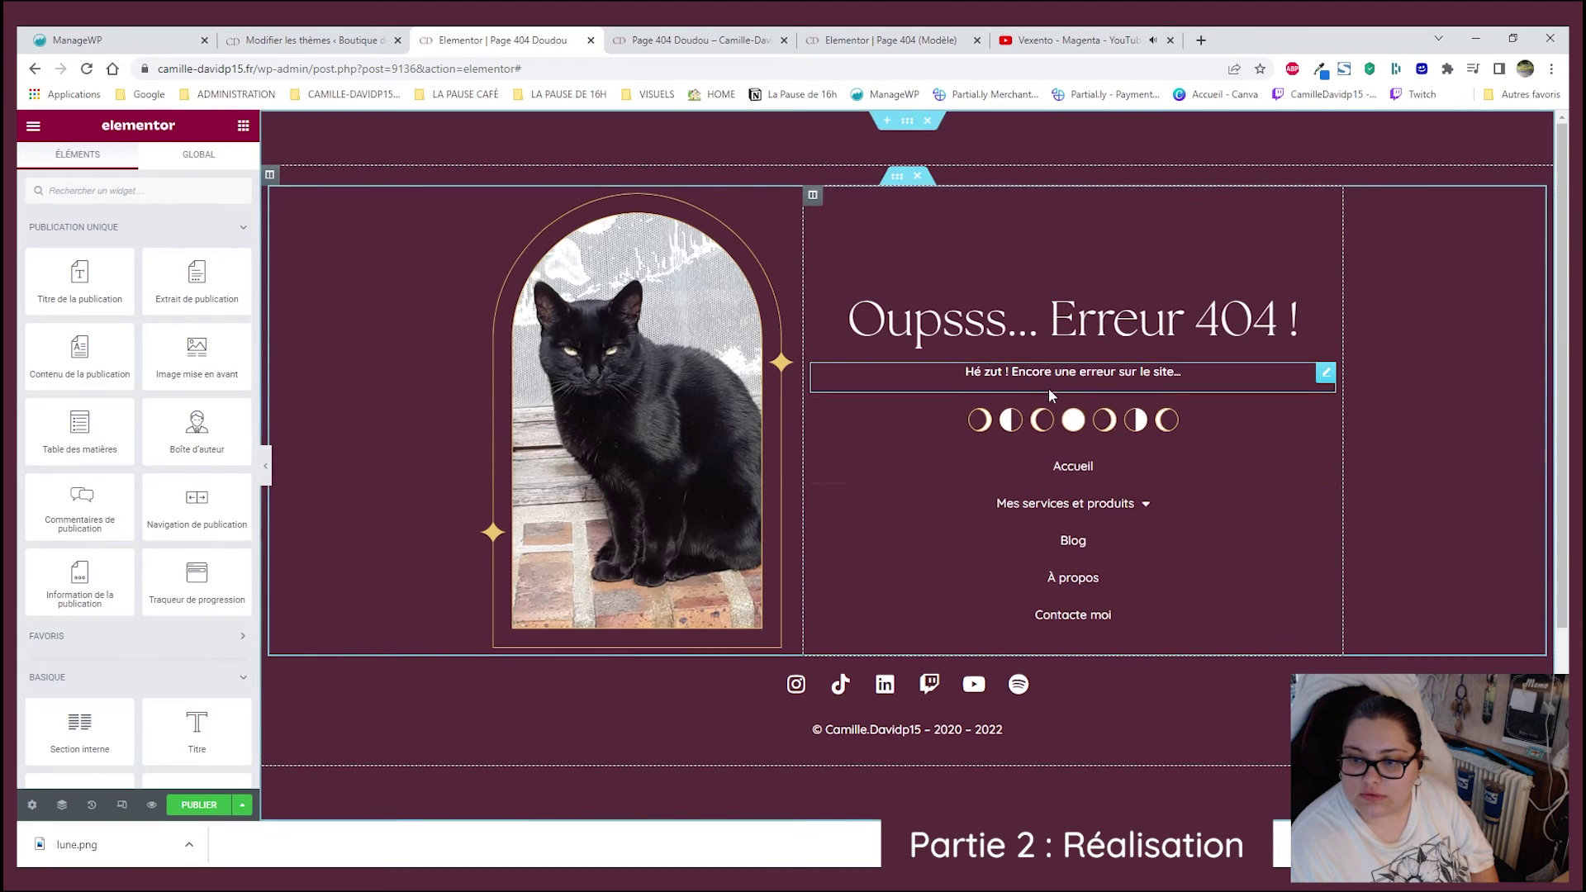
{"action": "right_click", "coordinate": [1001, 322]}
{"action": "left_click", "coordinate": [1050, 386]}
{"action": "right_click", "coordinate": [1003, 374]}
{"action": "left_click", "coordinate": [1066, 493]}
- Give the message text a global typography in The Seasons and set its size to 20 px
{"action": "left_click", "coordinate": [1009, 379]}
{"action": "left_click", "coordinate": [138, 162]}
{"action": "left_click", "coordinate": [212, 317]}
{"action": "left_click", "coordinate": [171, 413]}
{"action": "left_click", "coordinate": [232, 317]}
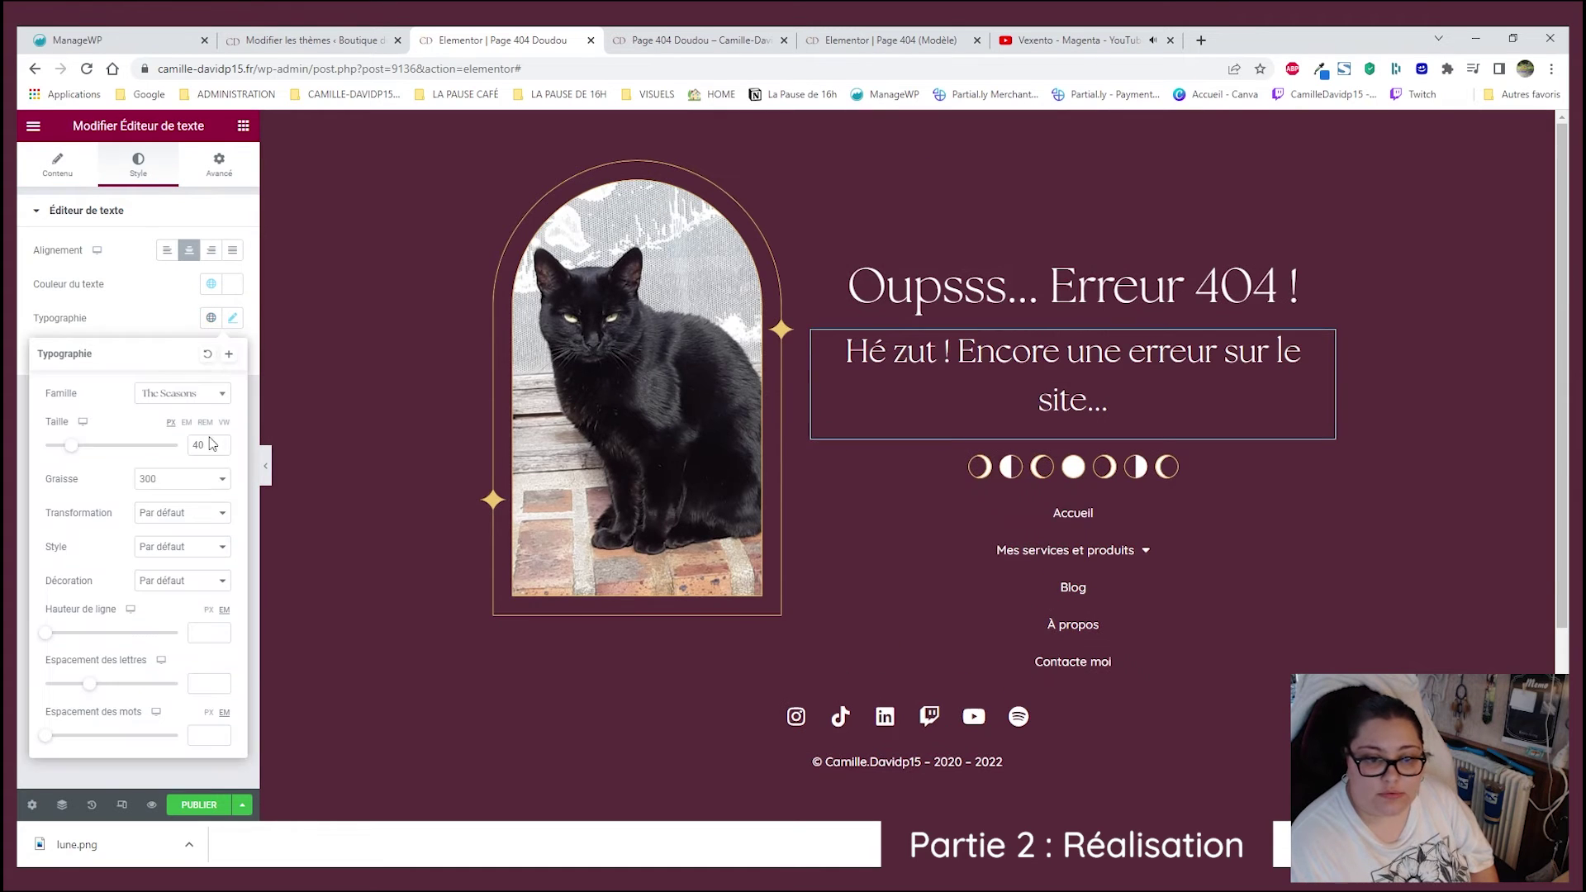
{"action": "left_click_drag", "start_coordinate": [71, 446], "coordinate": [61, 449]}
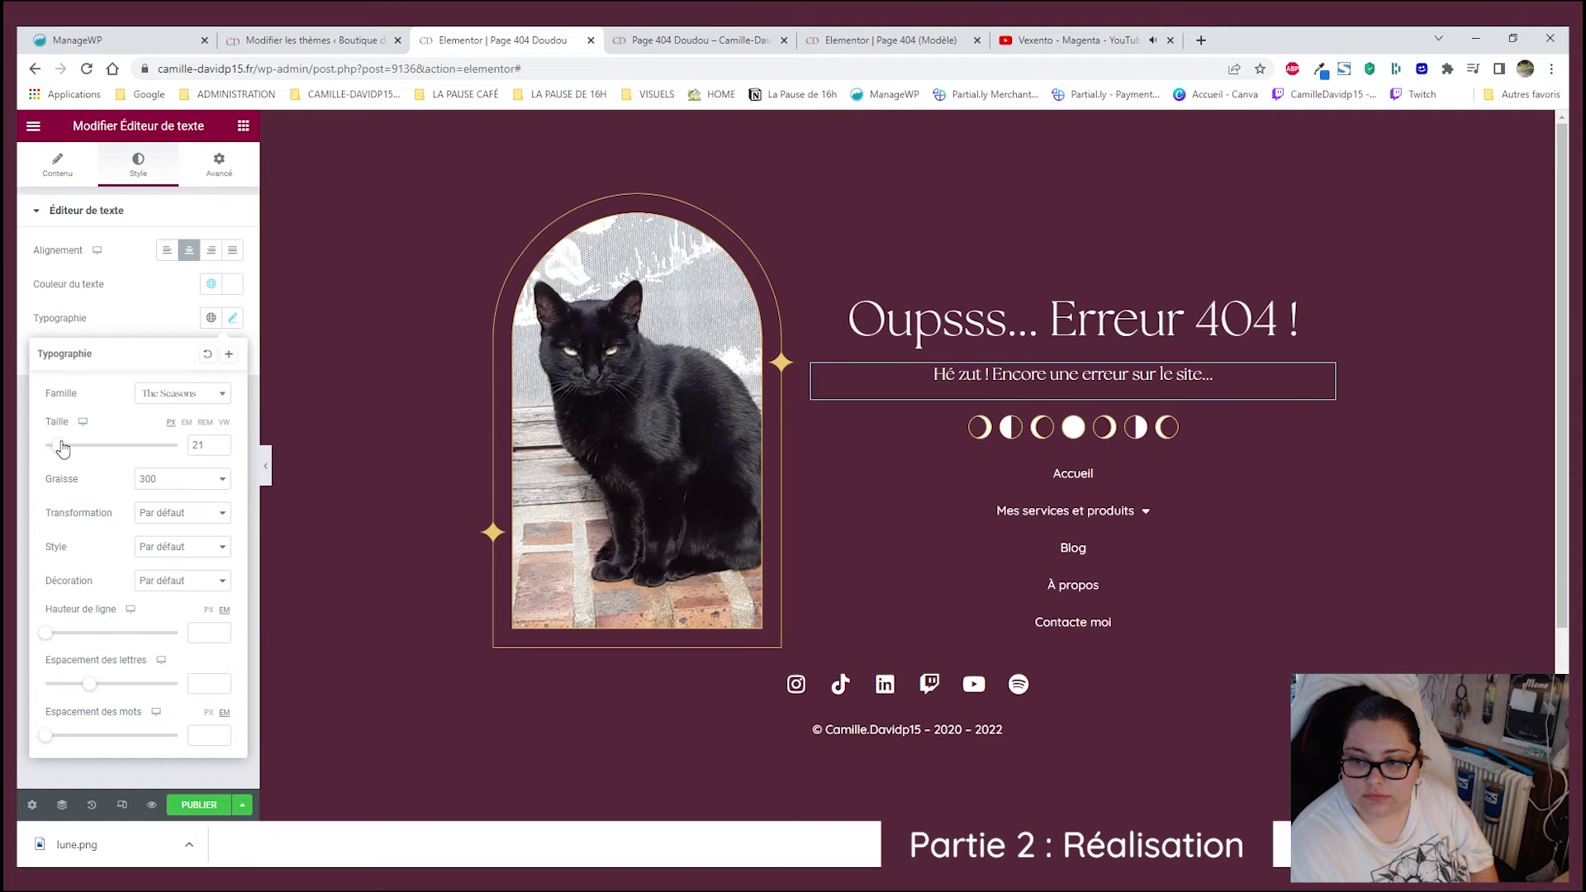
{"action": "left_click", "coordinate": [220, 443]}
{"action": "left_click", "coordinate": [220, 445]}
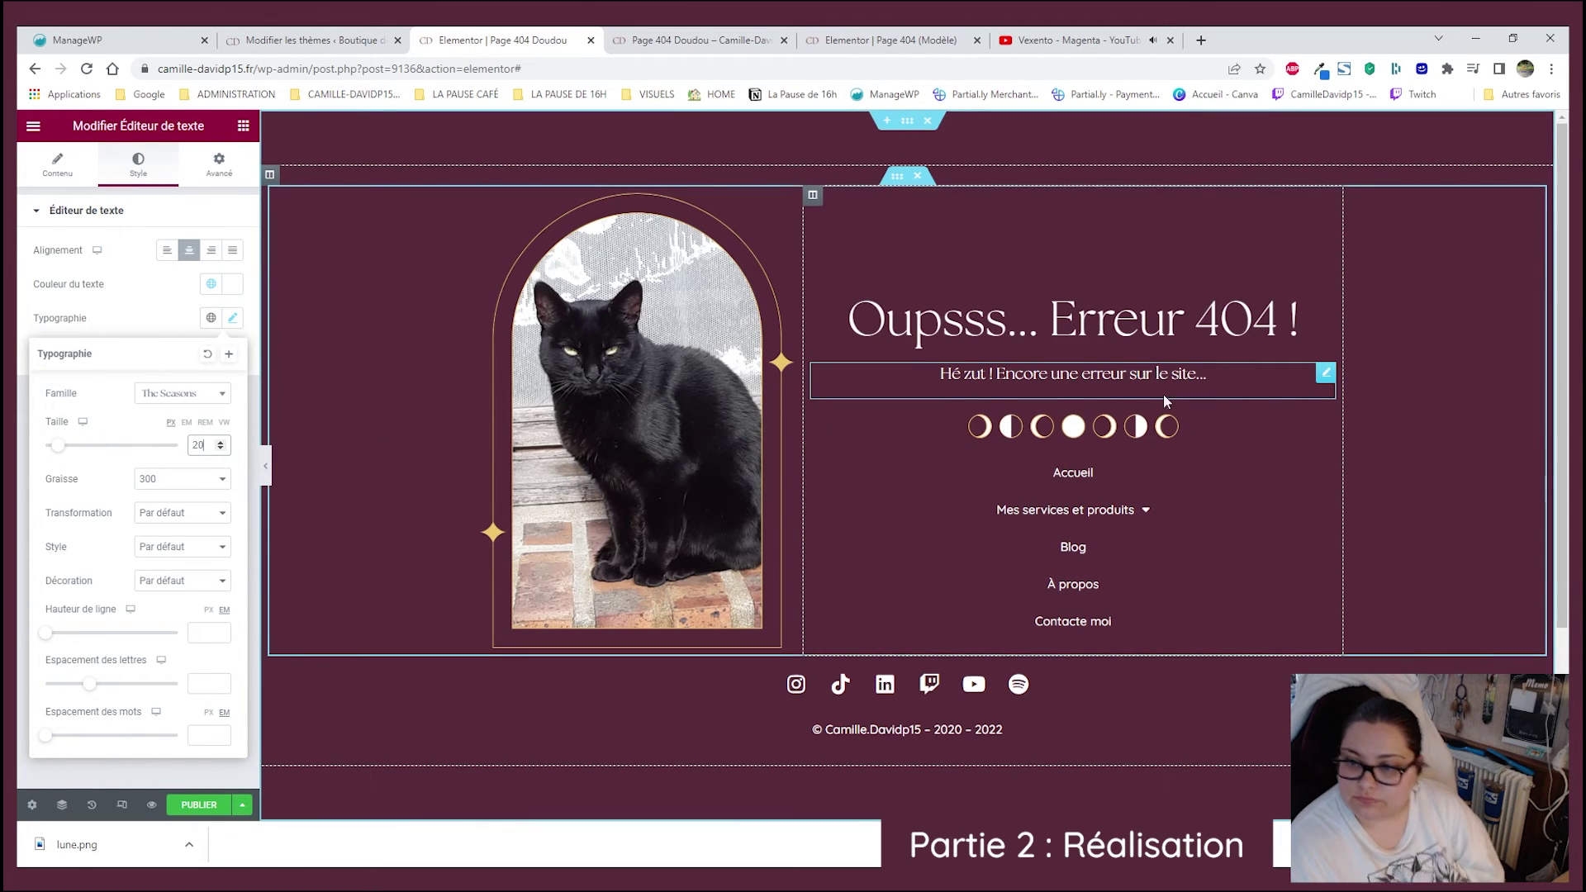
- Set the font weight of the message text under the heading to 200
{"action": "left_click", "coordinate": [182, 478]}
{"action": "left_click", "coordinate": [194, 500]}
{"action": "key", "text": "Up"}
{"action": "key", "text": "Up"}
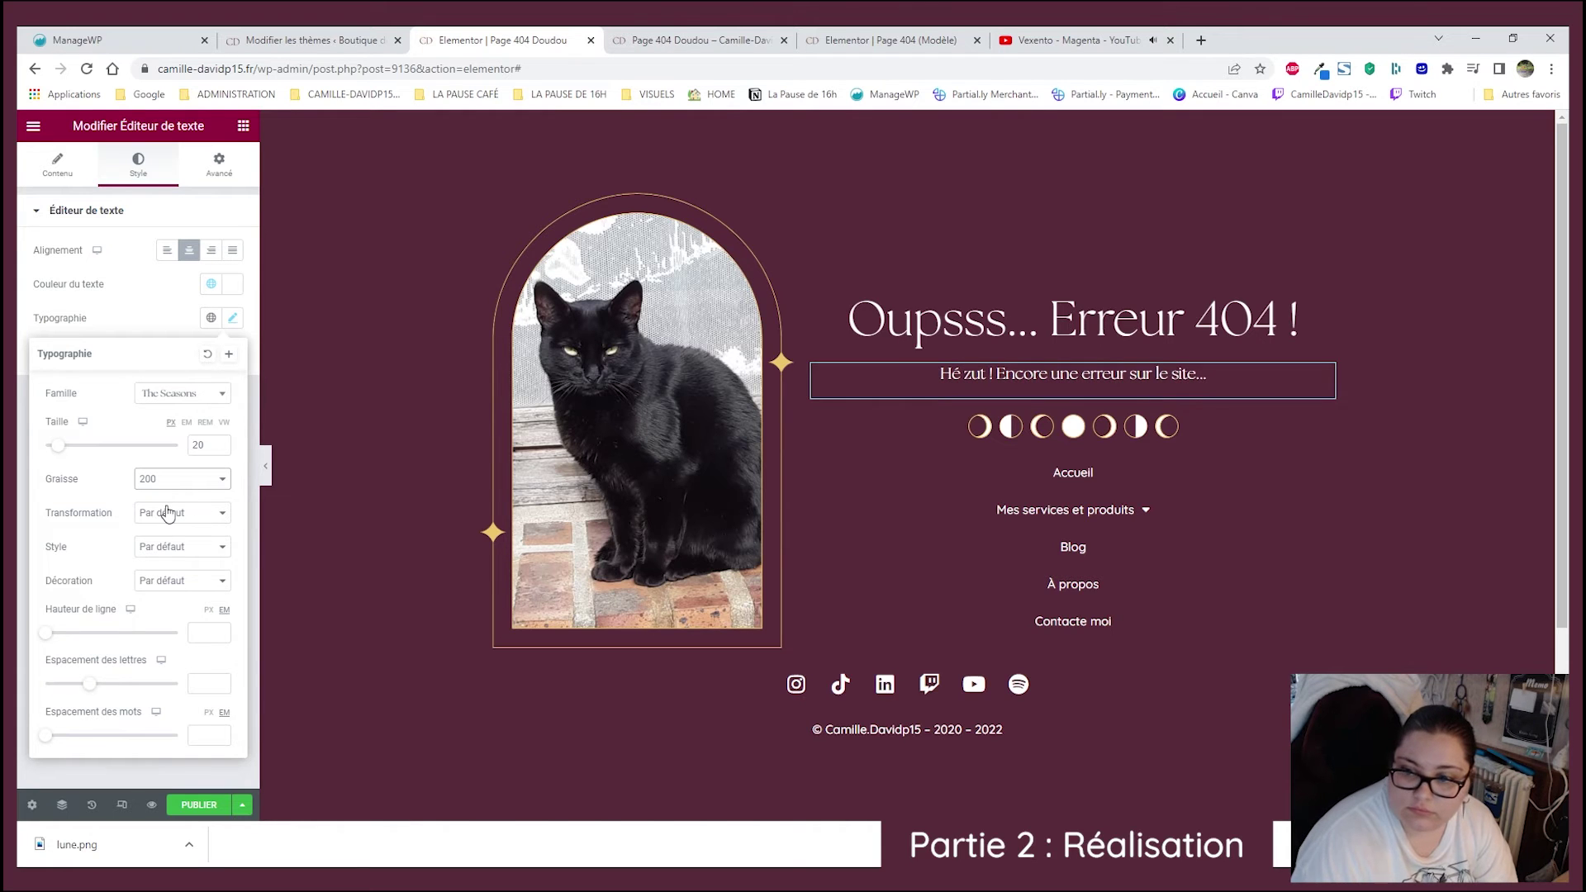